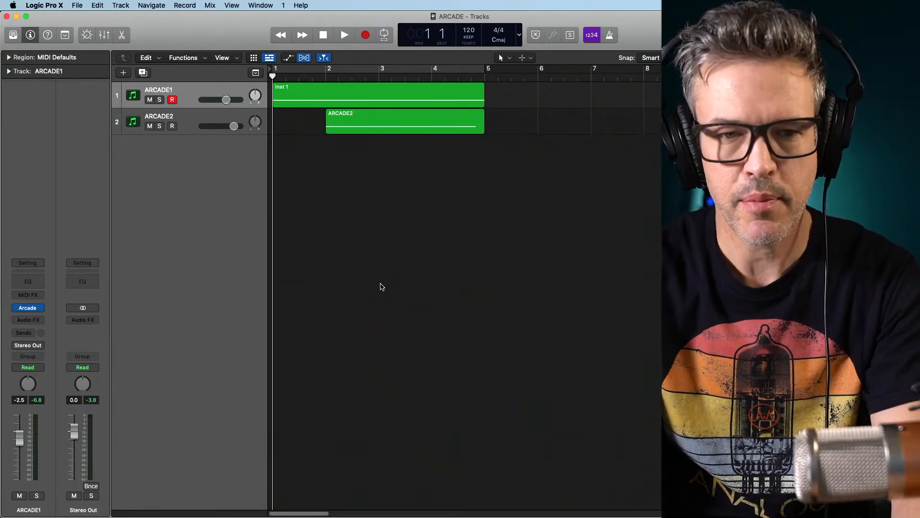
Add an audio track on Input 1 and record a take on it from bar 1 to bar 5
left_click(123, 73)
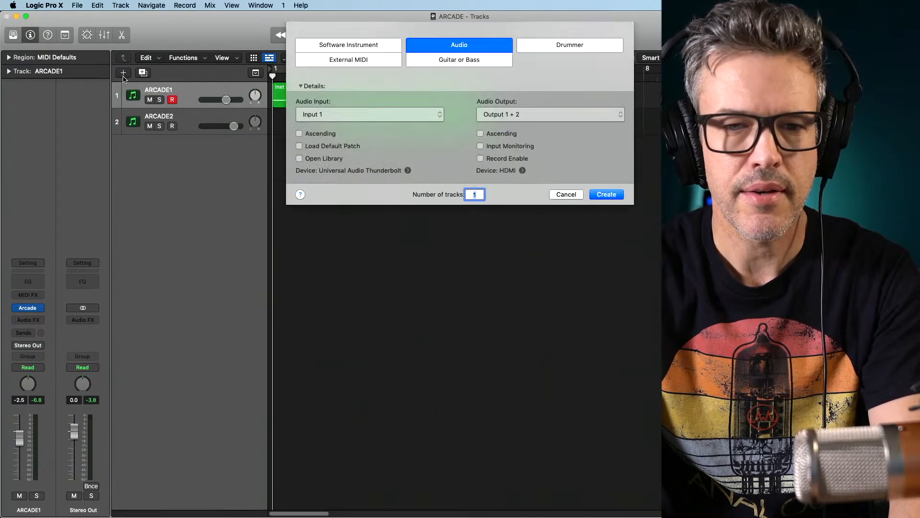
left_click(609, 195)
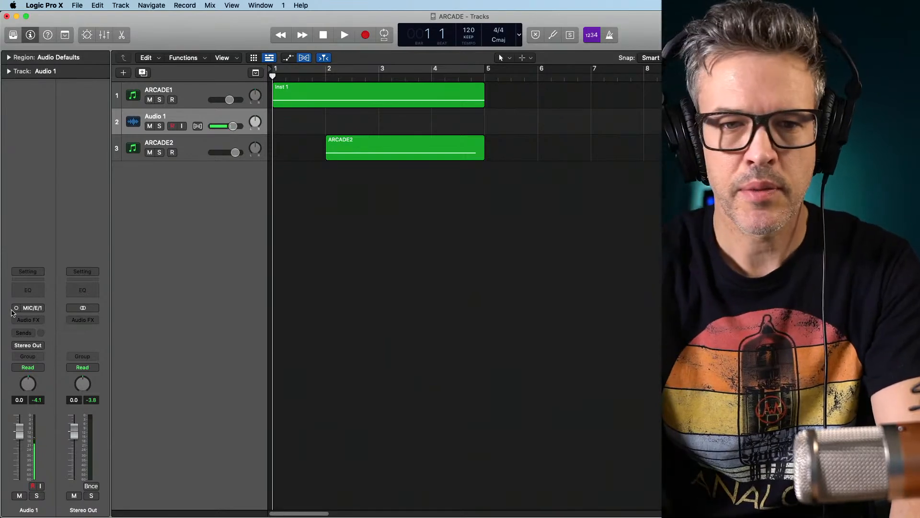
key("r")
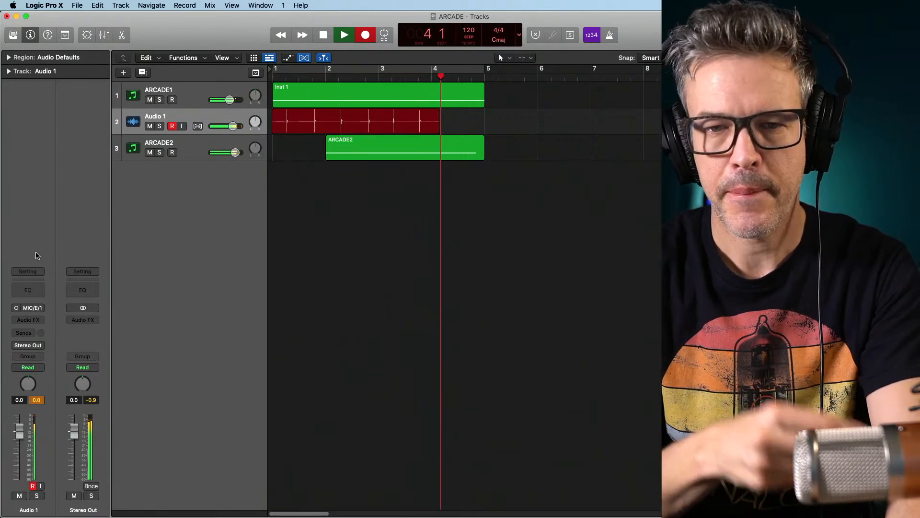
key("space")
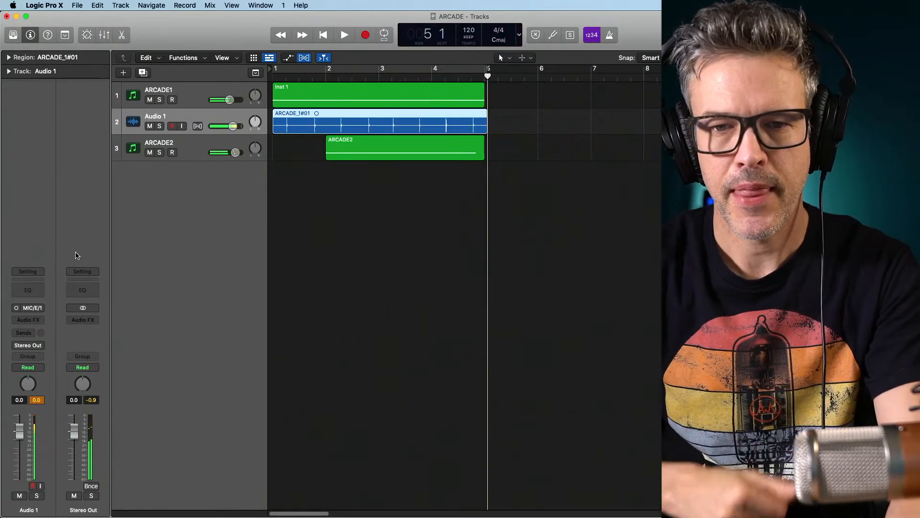
Play the recorded take from the start and inspect its waveform in the audio editor
key("Return")
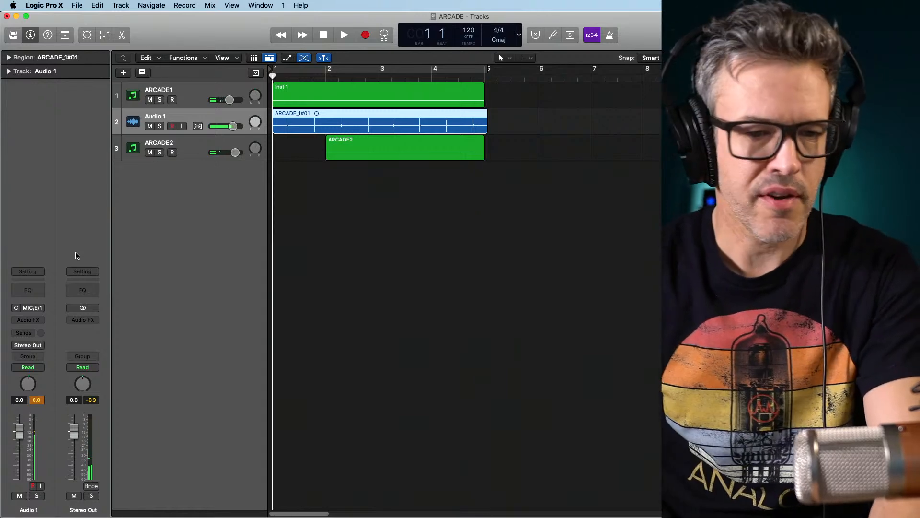
key("space")
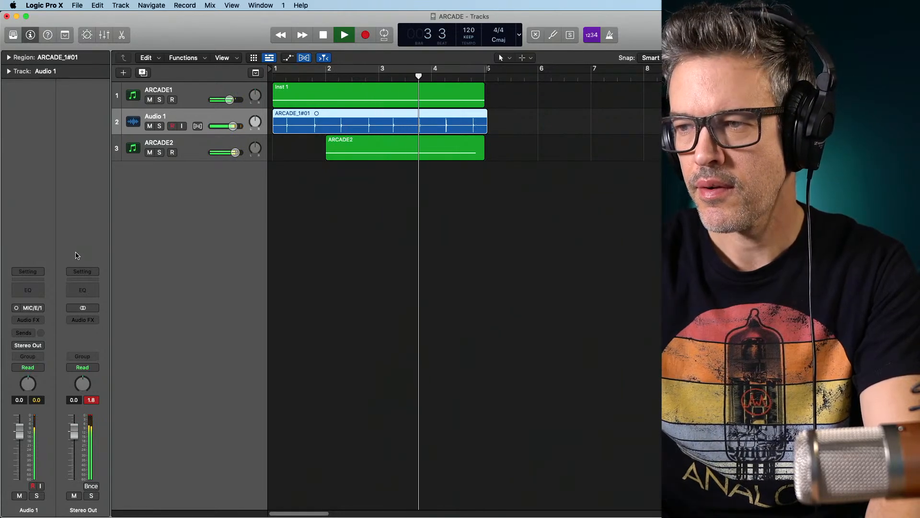
key("space")
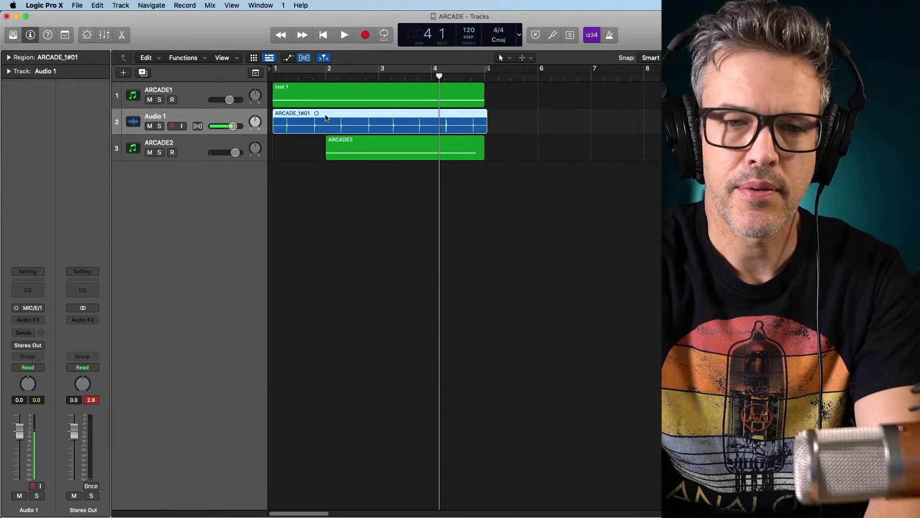
double_click(326, 118)
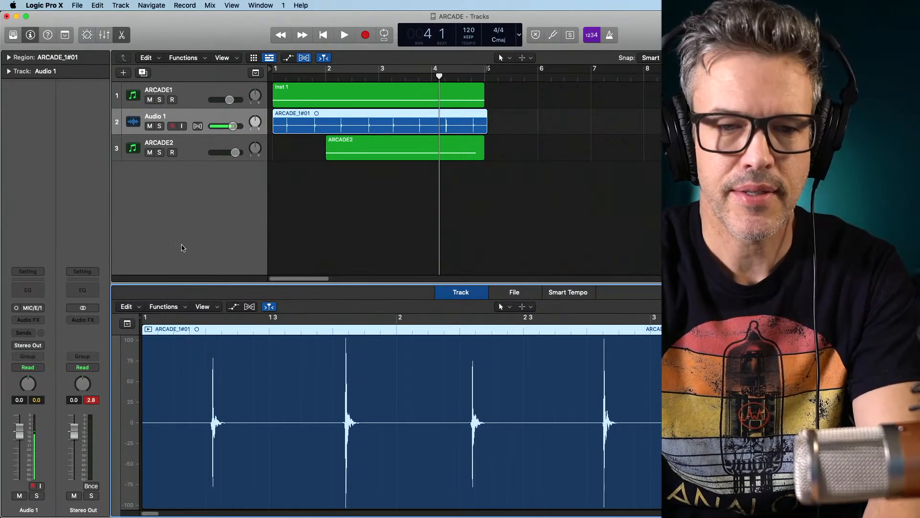
left_click(122, 37)
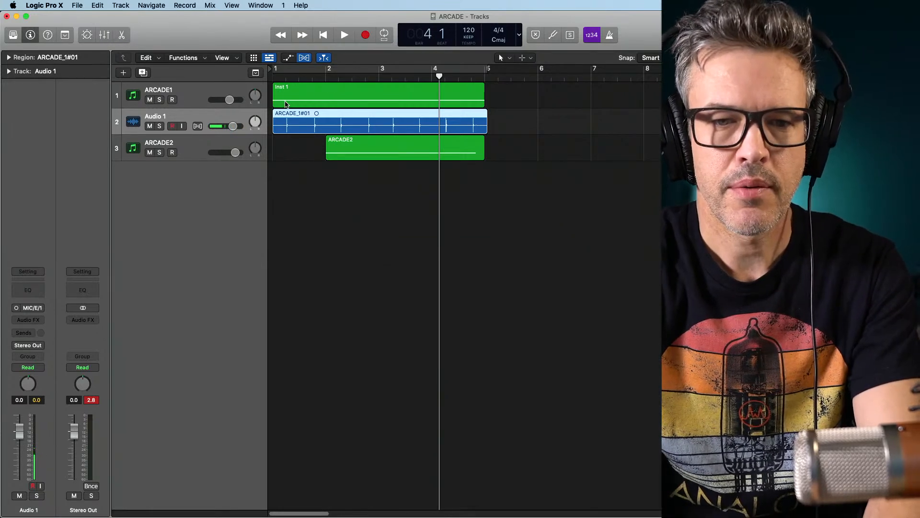
Enable Flex on the Audio 1 track and set its flex mode to Slicing
left_click(198, 125)
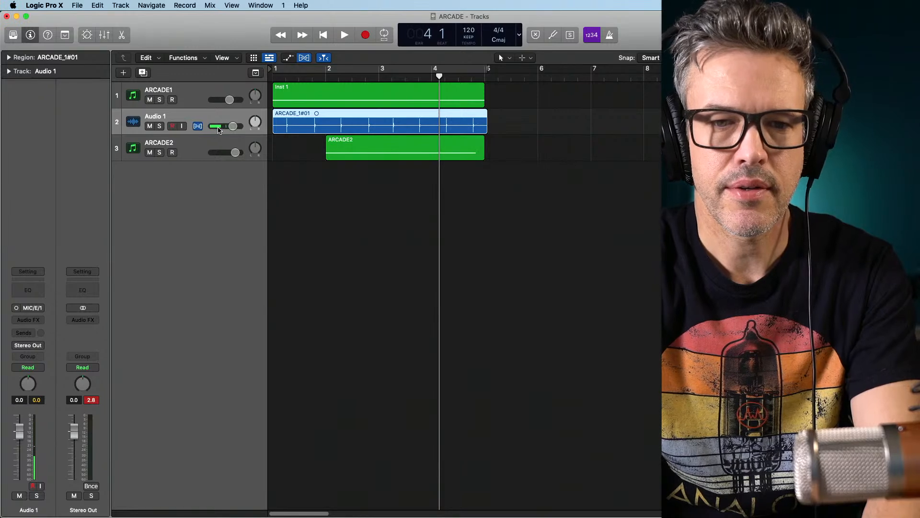
key("super+Down")
key("super+Down")
key("super+Down")
key("super+Down")
key("super+Down")
key("super+Down")
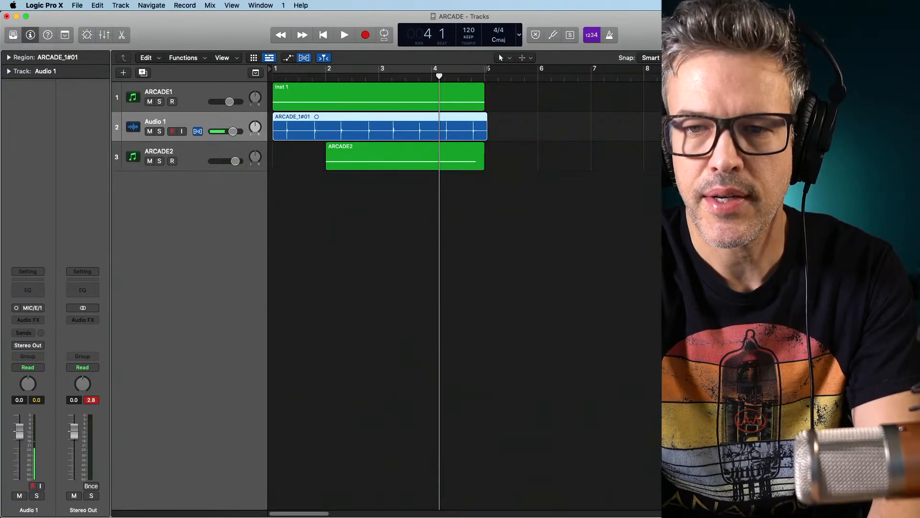
key("super+Right")
key("super+Right")
key("super+Right")
key("super+Right")
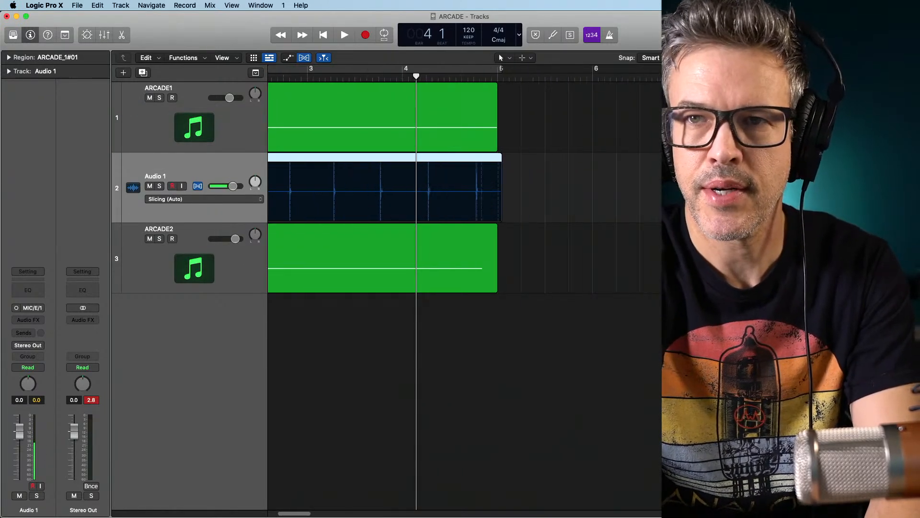
scroll(374, 167, "left", 10)
left_click_drag(434, 77, 657, 111)
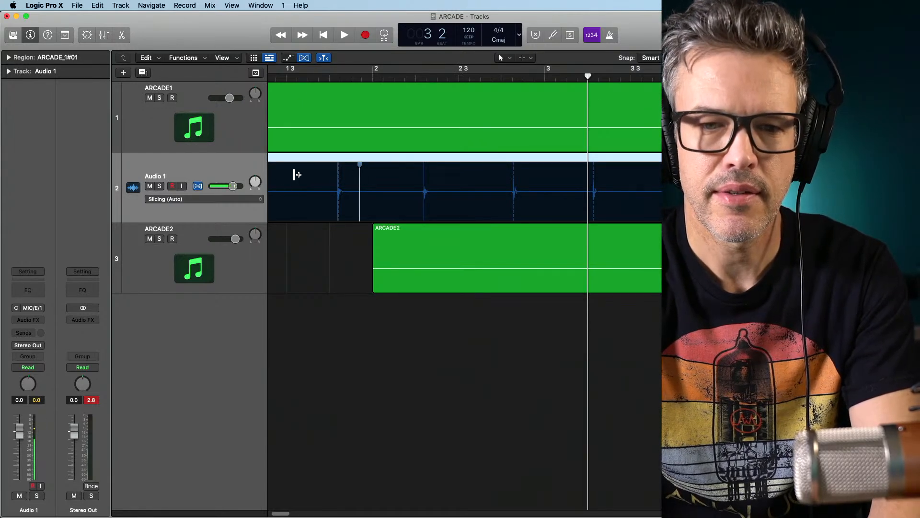
left_click(195, 200)
left_click(203, 198)
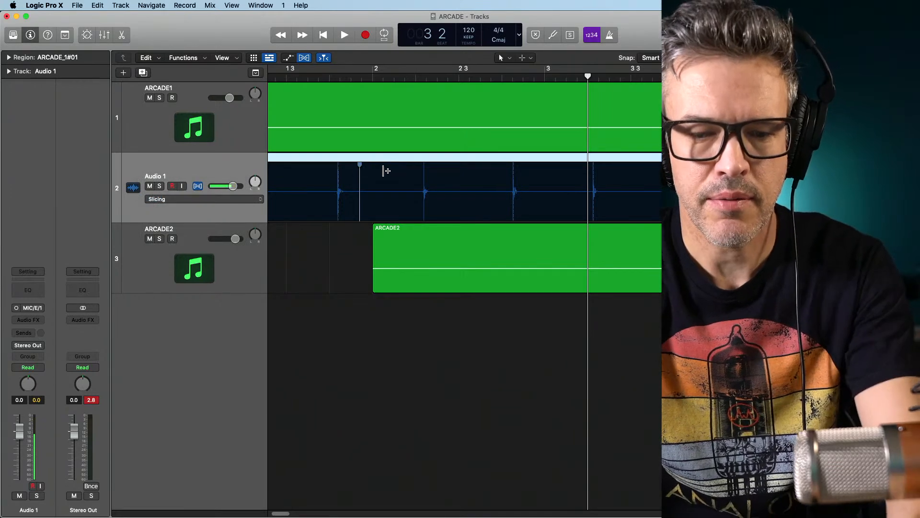
Quantize the recorded audio region on Audio 1 to 1/8 Note
left_click(9, 58)
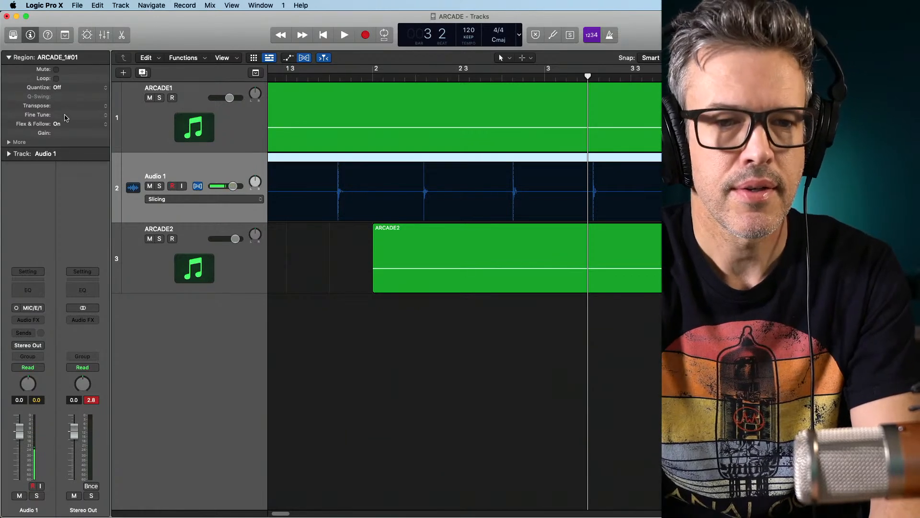
left_click(79, 87)
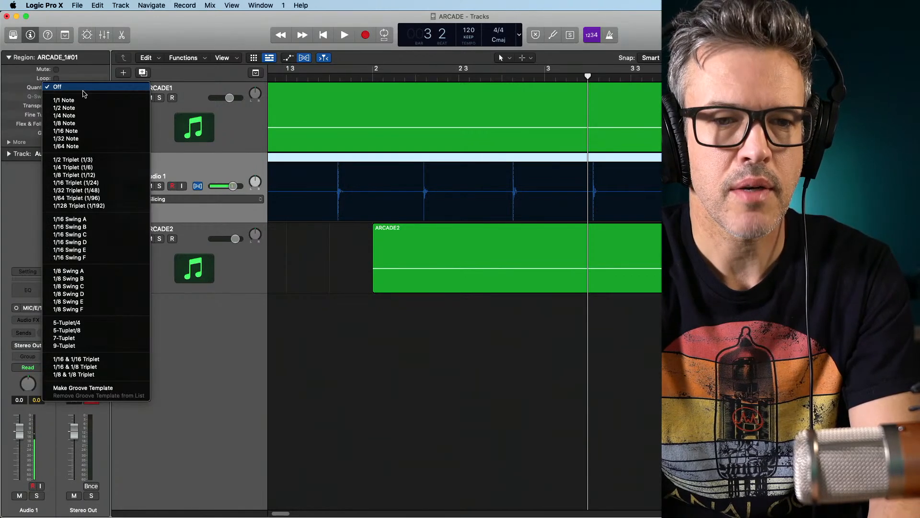
left_click(82, 118)
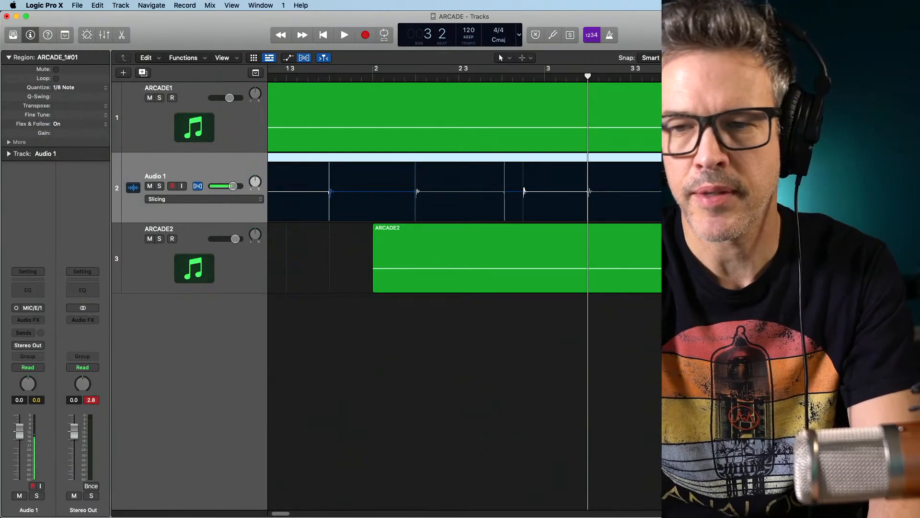
Play the arrangement from the start to check the timing of the quantized audio against the other tracks
key("Return")
key("space")
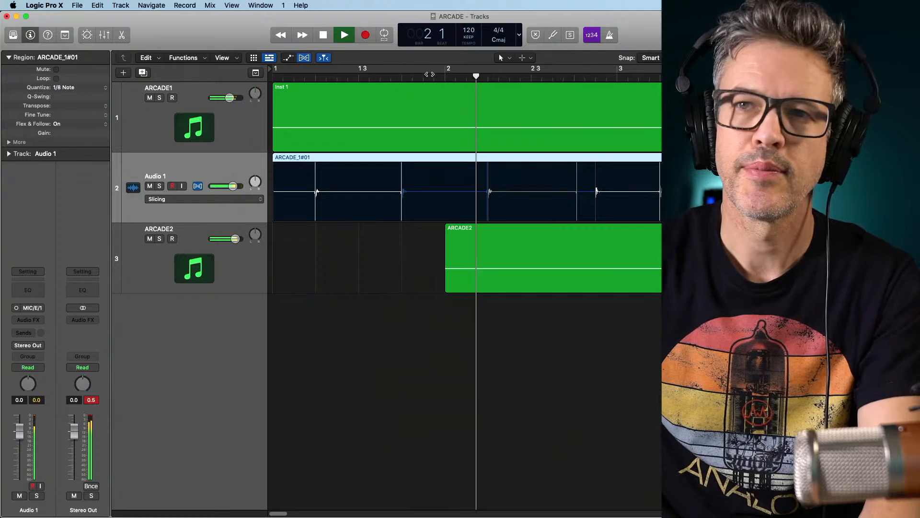
key("space")
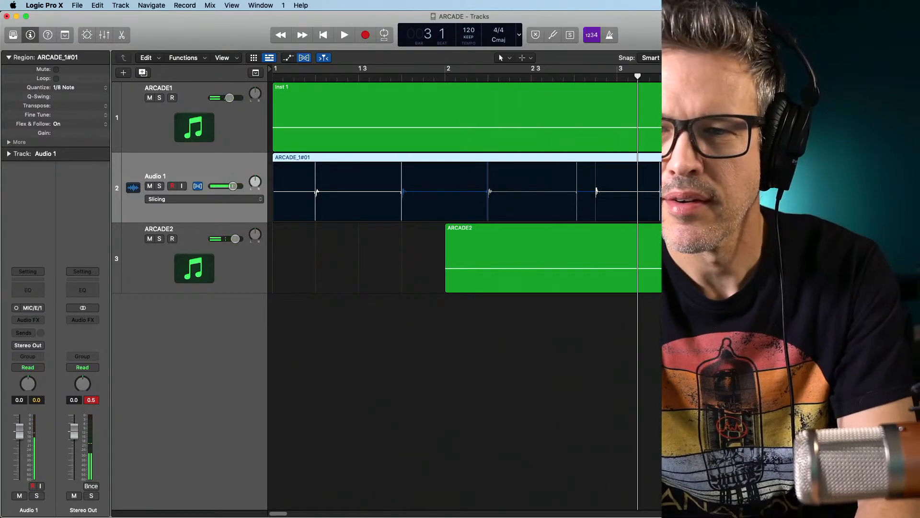
key("super+Left")
key("super+Left")
key("space")
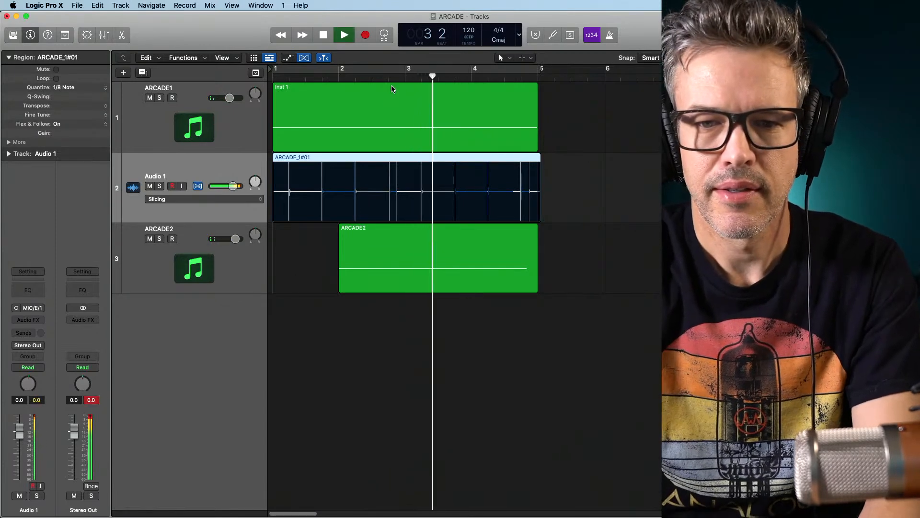
key("space")
key("Return")
key("space")
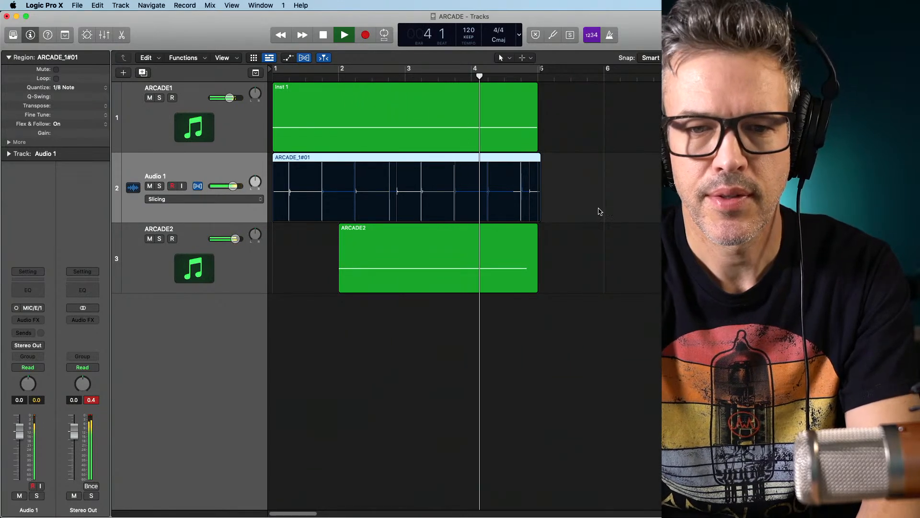
key("space")
Trim the Audio 1 region to end at bar 2 and play it back from the start
left_click_drag(536, 214, 350, 191)
key("space")
key("Return")
key("space")
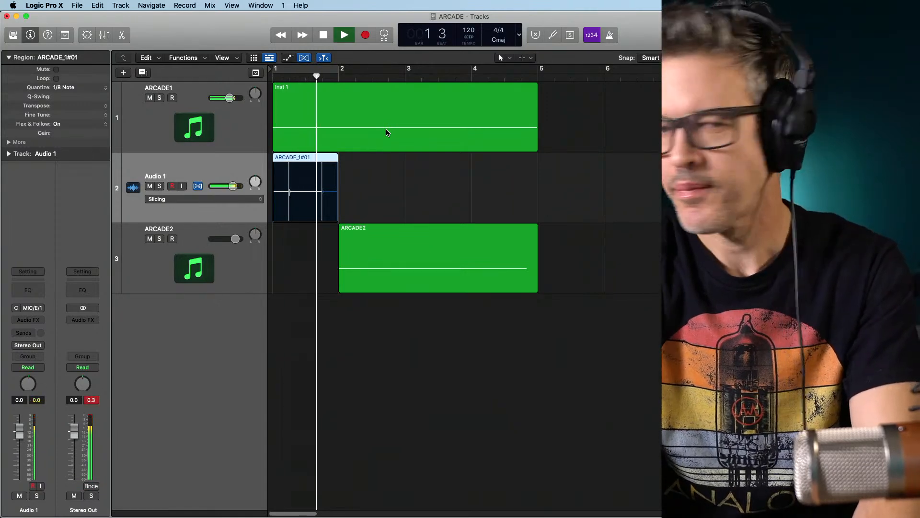
key("space")
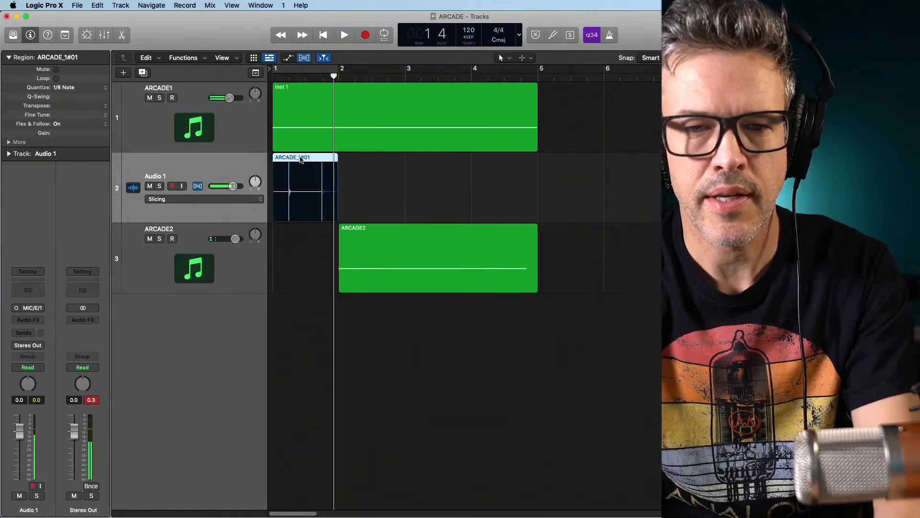
Copy the one-bar Audio 1 region to bars 2, 3 and 4, and play the arrangement from the start
left_click_drag(301, 159, 501, 169)
key("Return")
key("space")
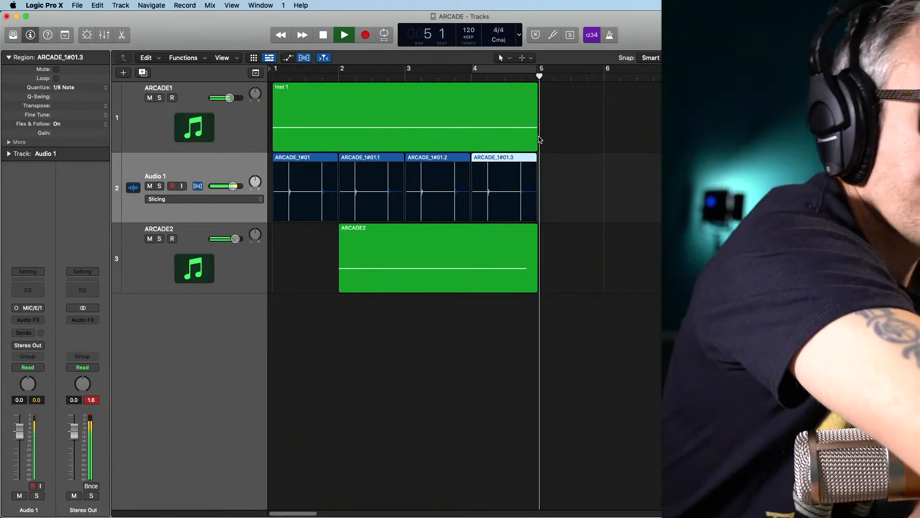
key("space")
key("Return")
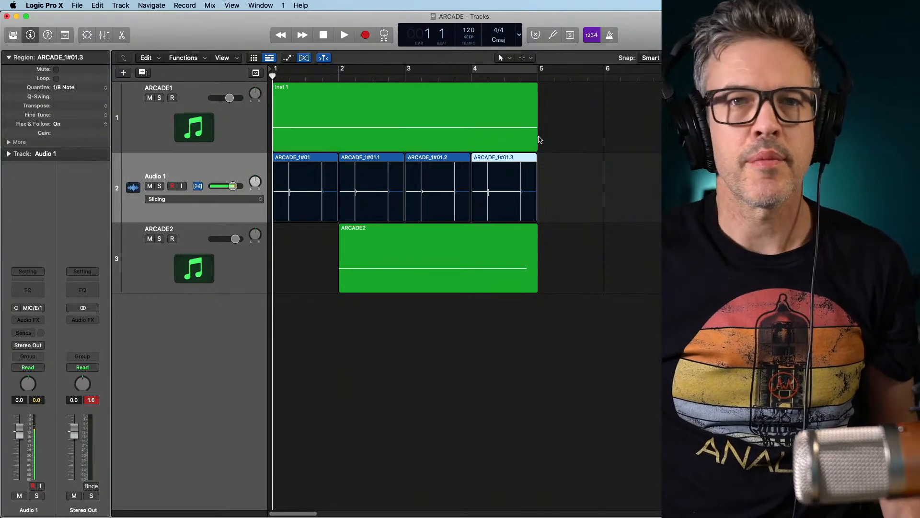
key("space")
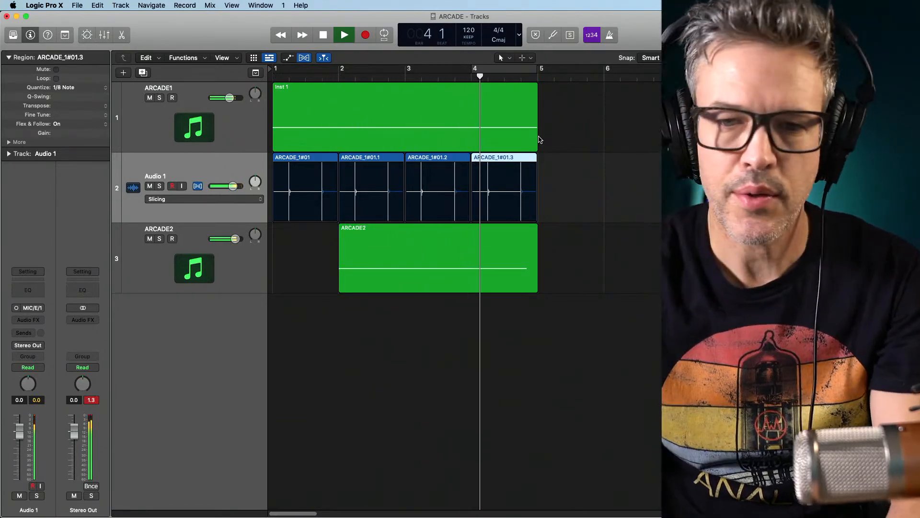
left_click(329, 39)
left_click_drag(402, 79, 237, 74)
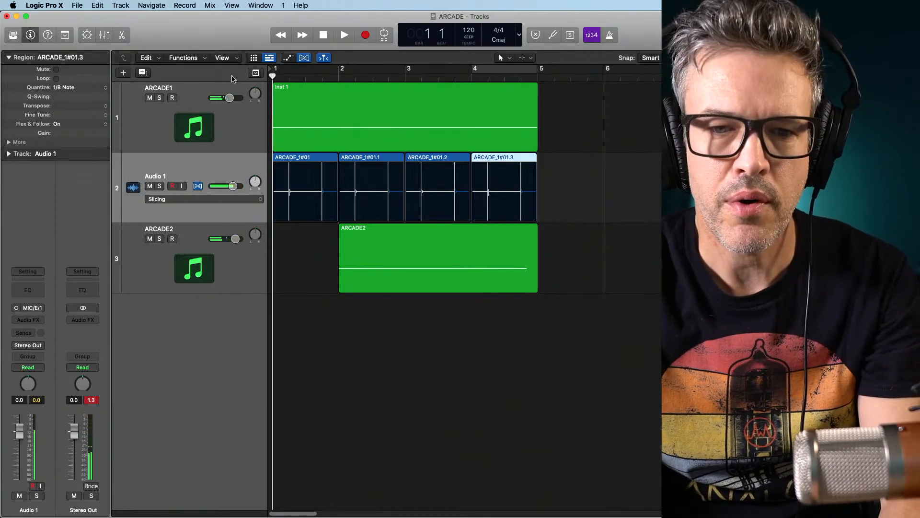
Select all four regions on the Audio 1 track and collapse the region inspector
left_click(165, 163)
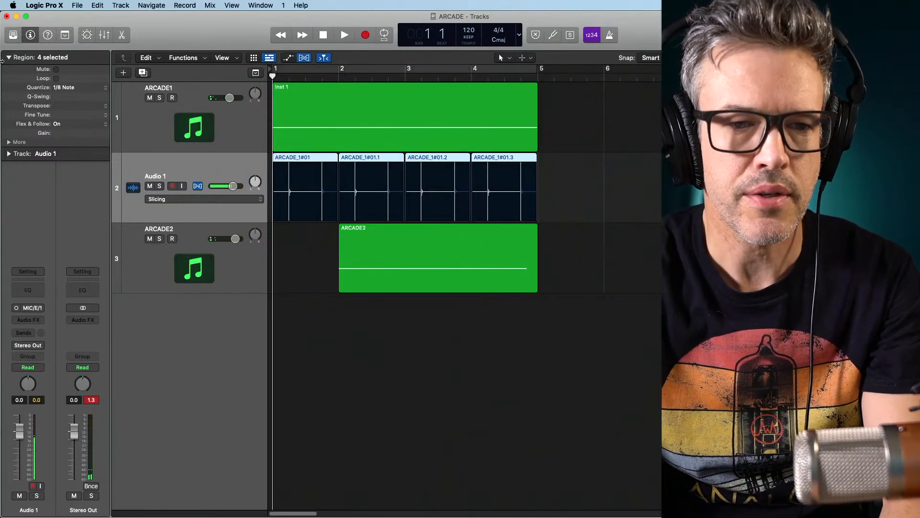
left_click(8, 58)
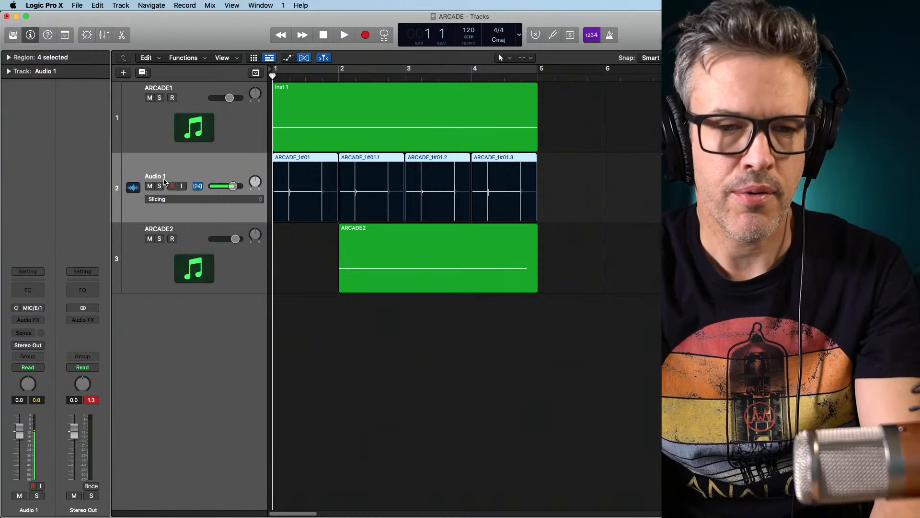
left_click(28, 289)
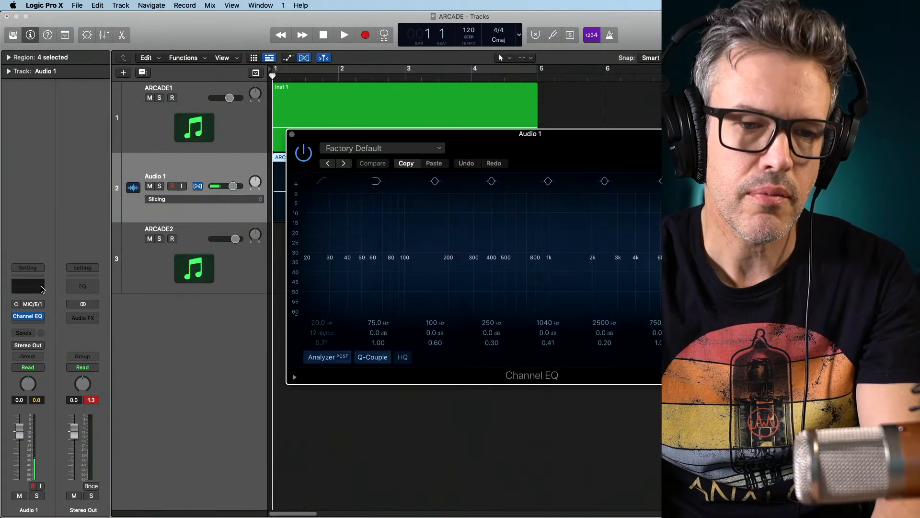
left_click(291, 136)
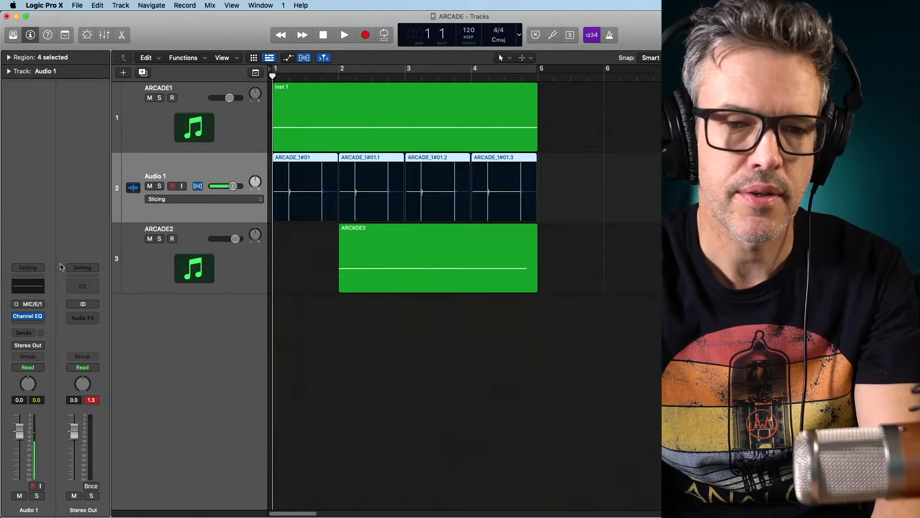
left_click(40, 319)
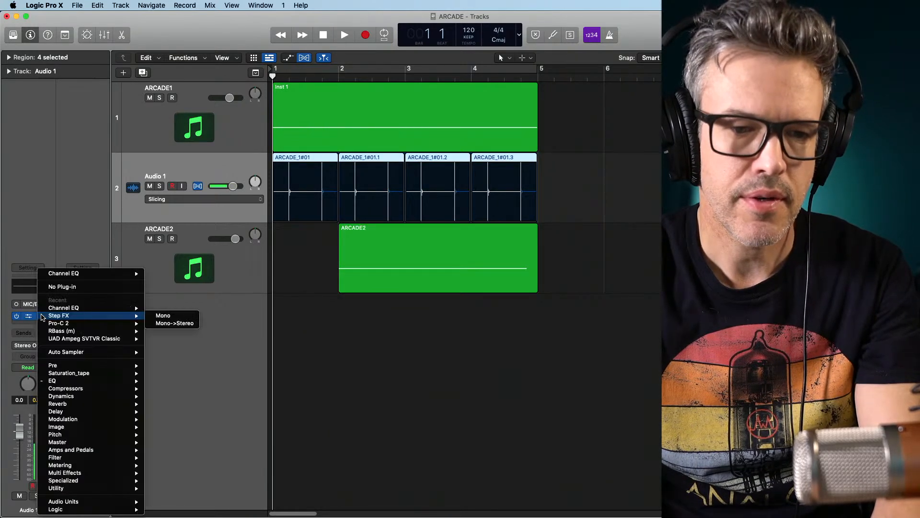
left_click(51, 287)
Insert the Steven Slate Trigger 2 plug-in as an audio effect on the Audio 1 track
left_click(40, 321)
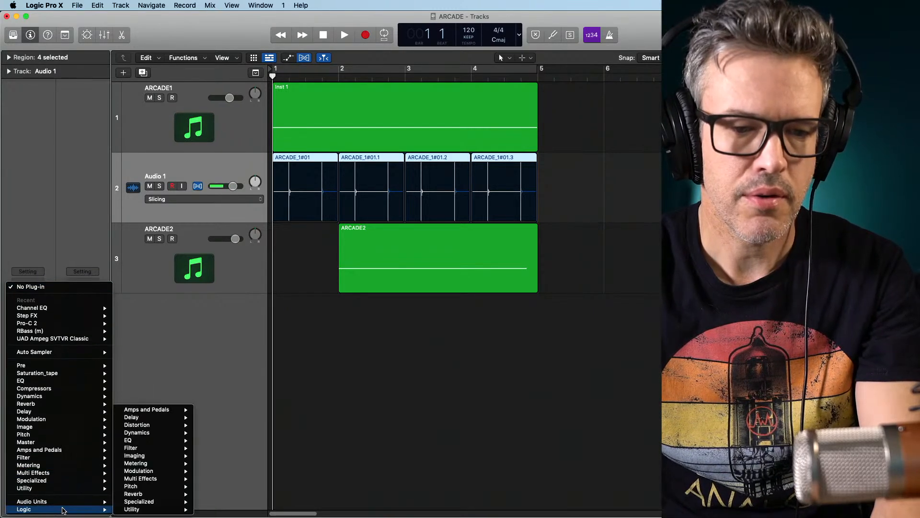
mouse_move(66, 504)
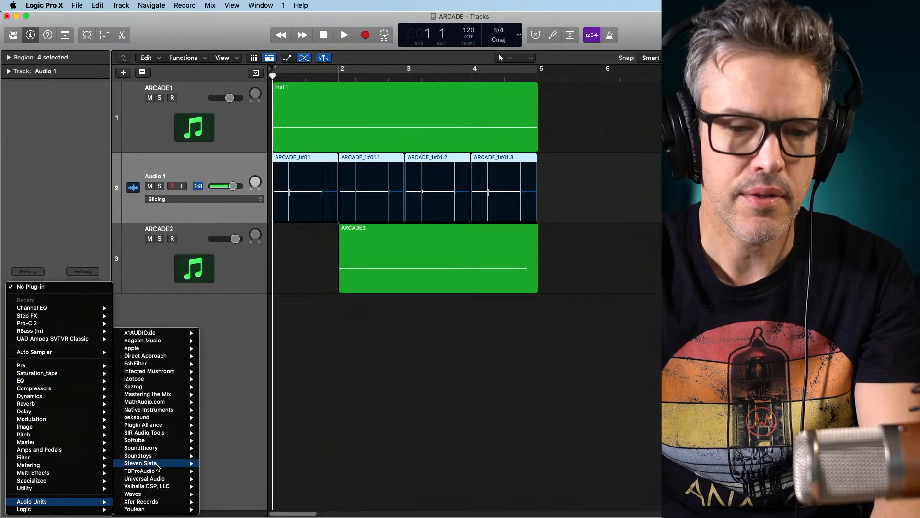
mouse_move(158, 464)
mouse_move(220, 463)
left_click(290, 464)
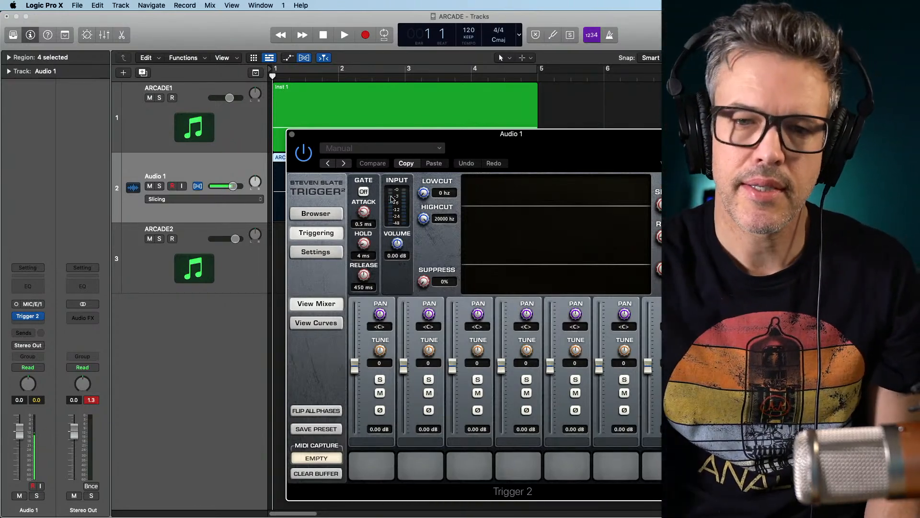
Look through Trigger 2's Browser and Triggering pages, and close the plug-in window
left_click_drag(375, 136, 230, 124)
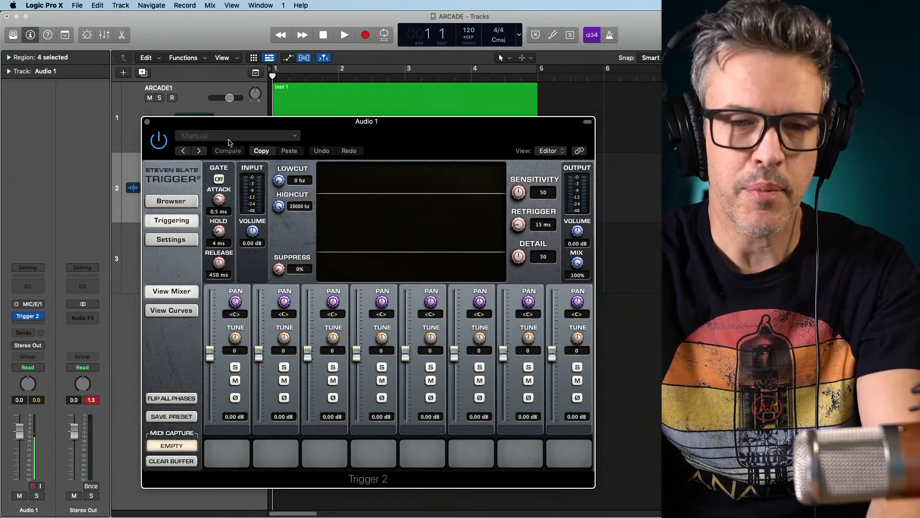
left_click_drag(225, 128, 222, 127)
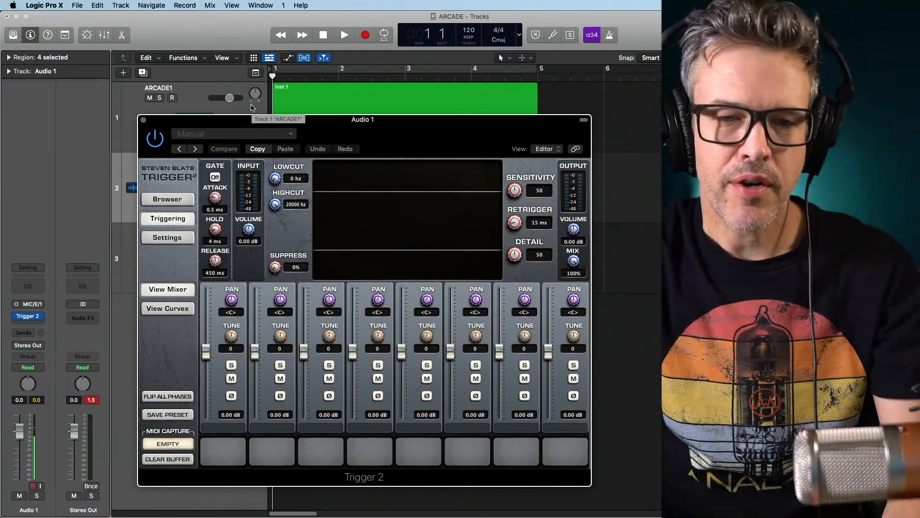
left_click(180, 200)
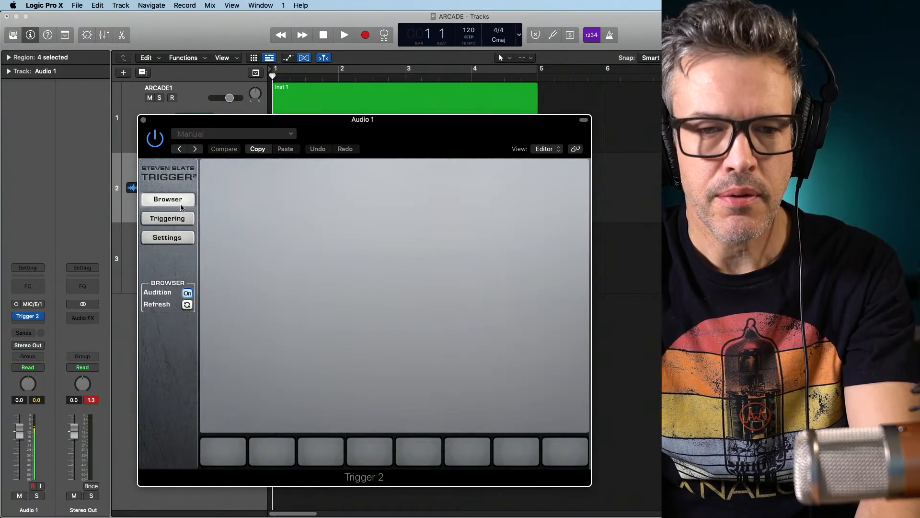
left_click(174, 220)
left_click(173, 204)
left_click(175, 215)
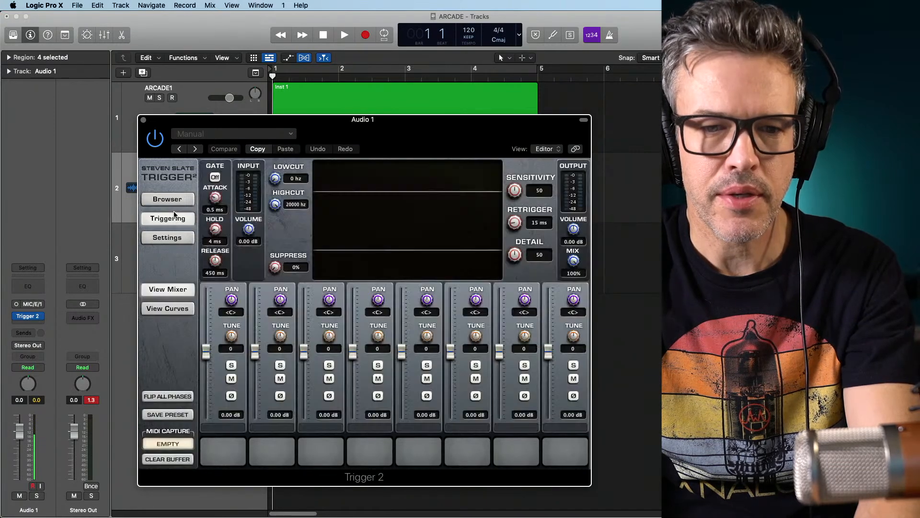
left_click(144, 121)
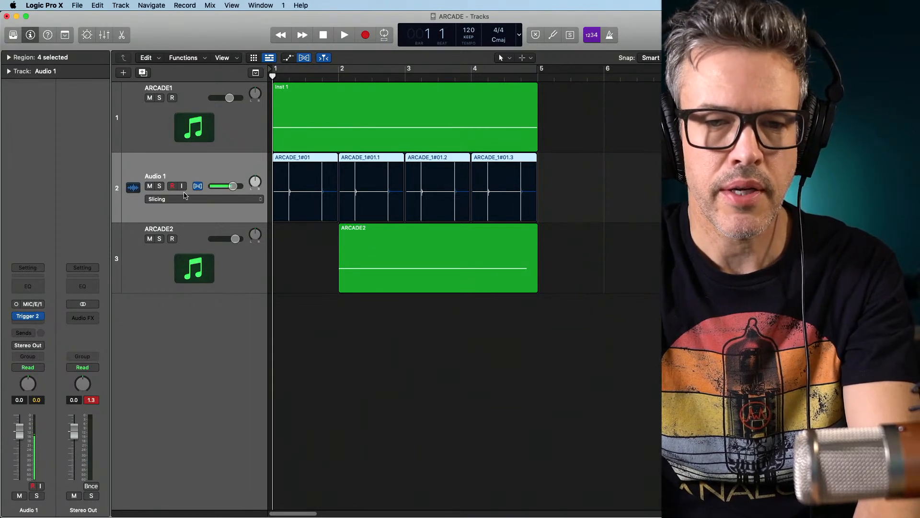
Play the arrangement briefly from the start and bypass Trigger 2 on the Audio 1 track
key("space")
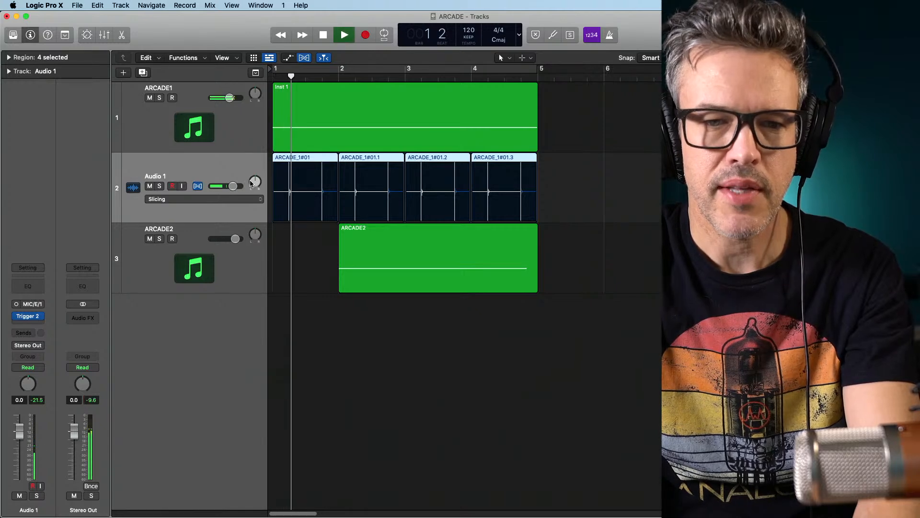
key("space")
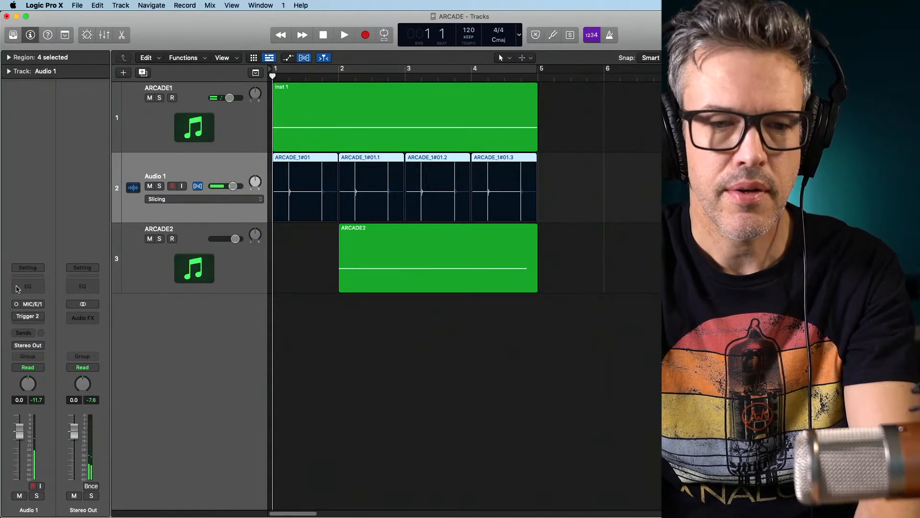
Insert the mono Pro-Q 3 equalizer after Trigger 2 on the Audio 1 track
left_click(41, 326)
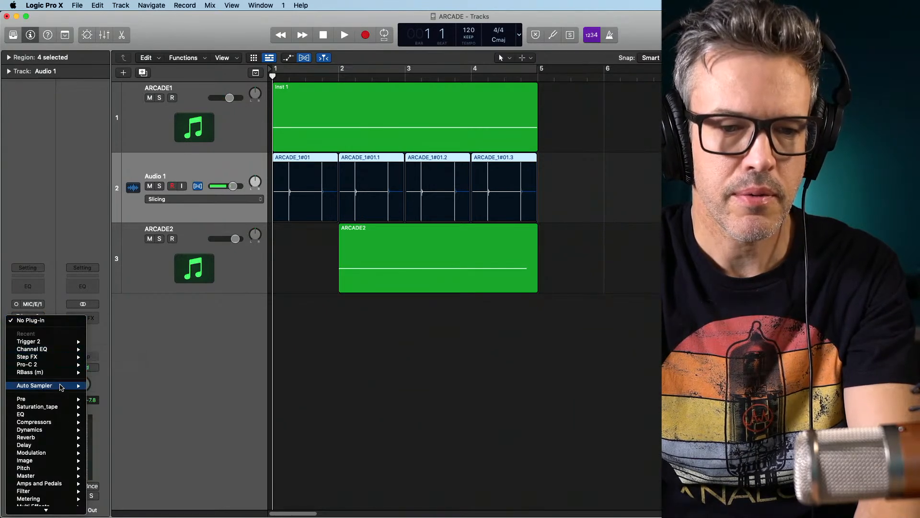
mouse_move(55, 414)
mouse_move(169, 455)
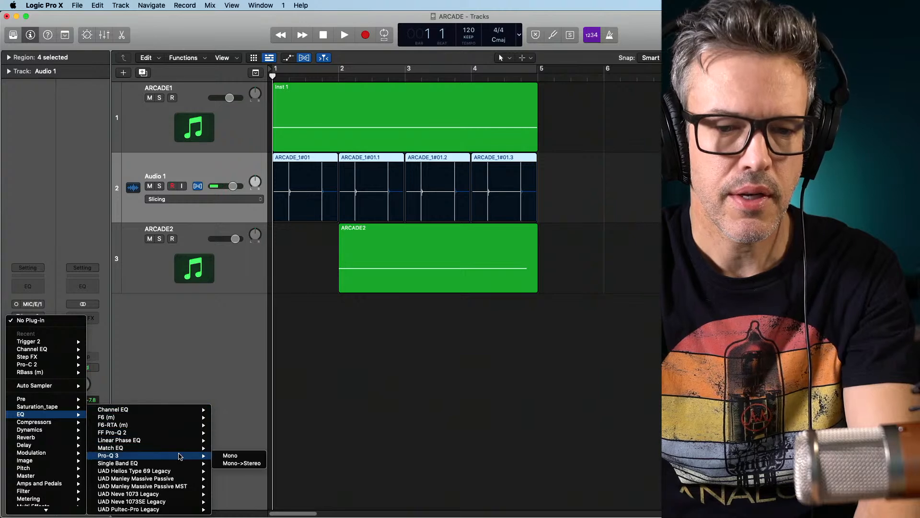
left_click(223, 456)
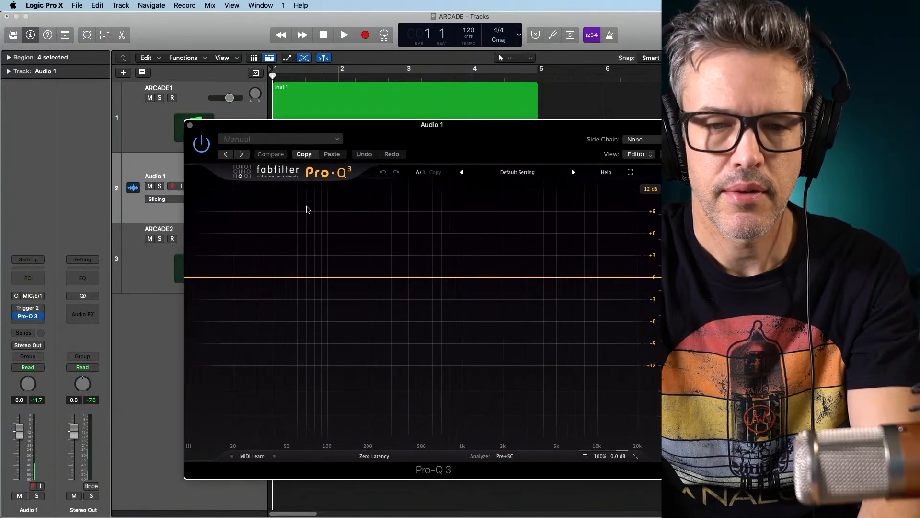
Play the arrangement and add a 12 dB/oct low cut at about 1742 Hz in Pro-Q 3
key("space")
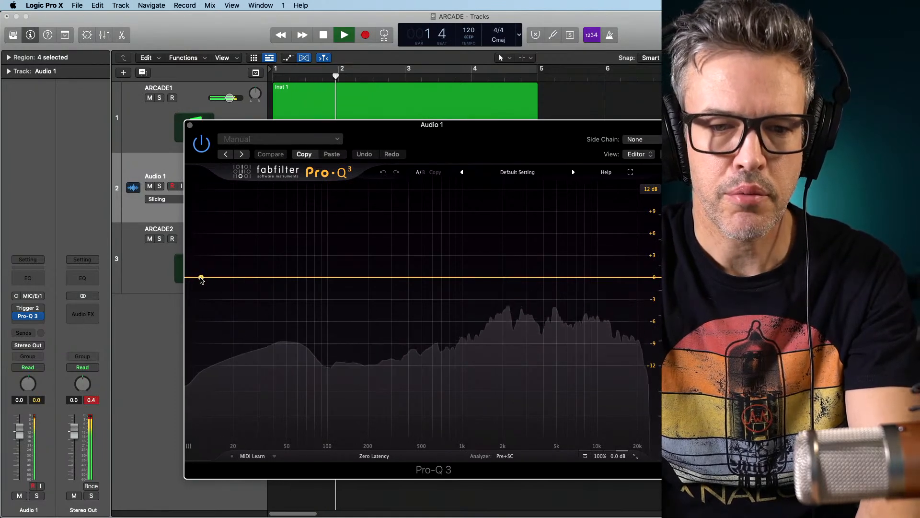
left_click(203, 277)
left_click_drag(204, 276, 498, 286)
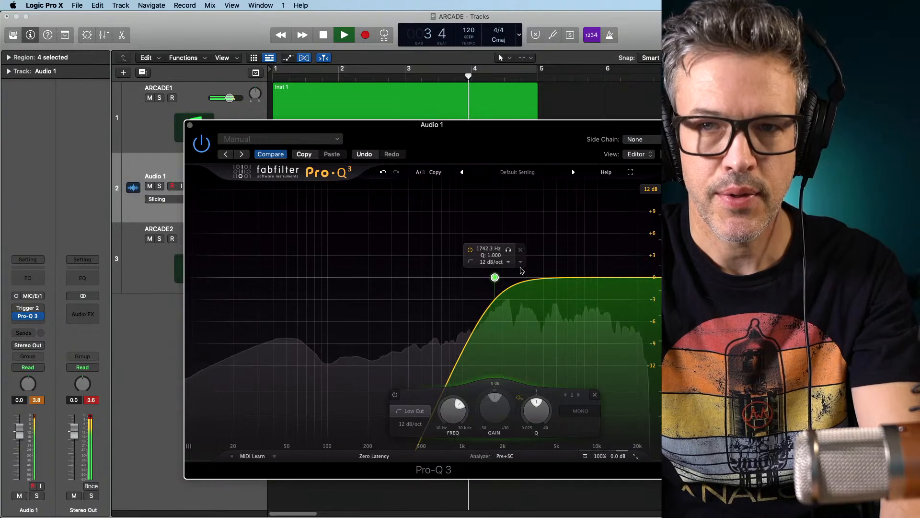
Stop playback, set the cycle range to the Inst 1 region across bars 1 to 4, and play the loop
left_click_drag(466, 126, 306, 62)
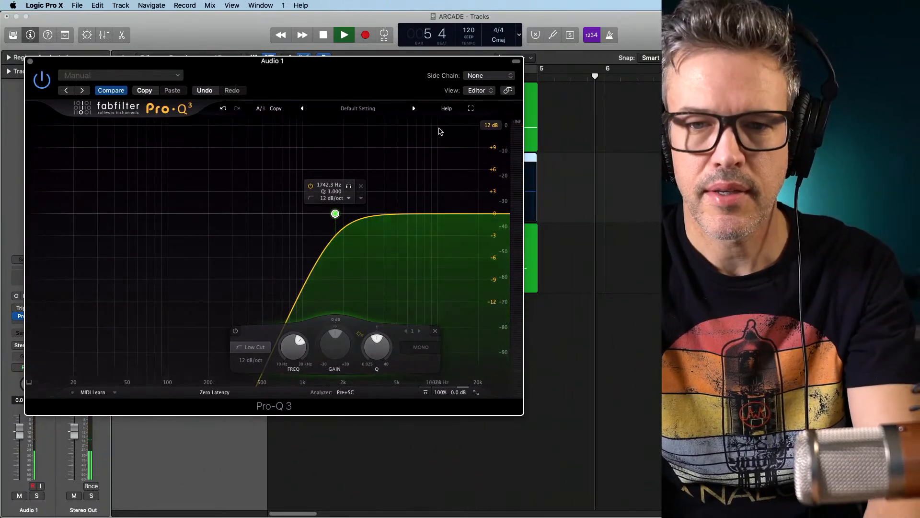
key("space")
left_click_drag(356, 65, 394, 267)
left_click(451, 91)
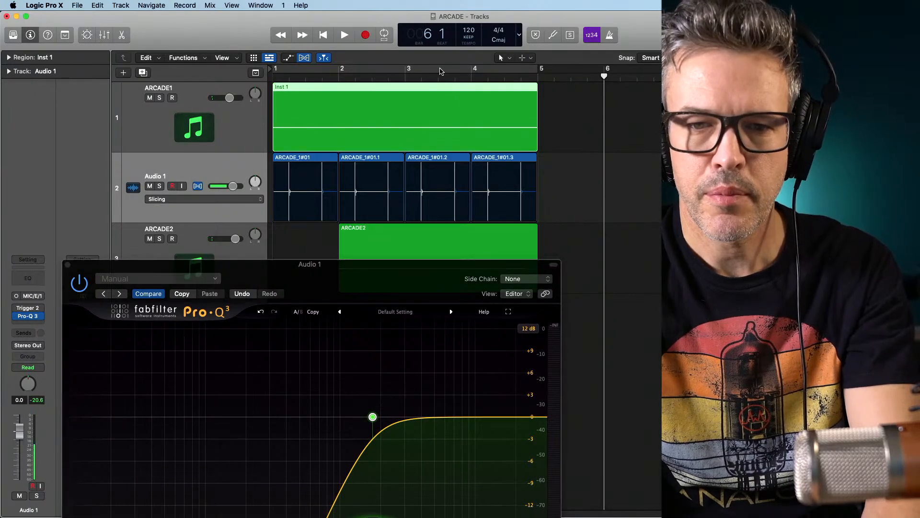
key("super+u")
key("space")
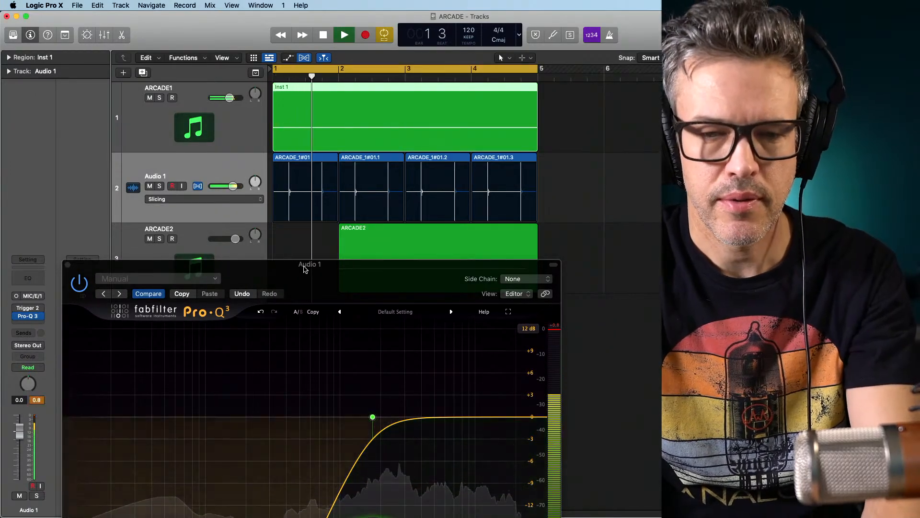
Add a high cut at about 6291 Hz, raise it slightly, and move the low cut to about 1891 Hz
left_click_drag(304, 264, 282, 79)
left_click_drag(498, 233, 425, 232)
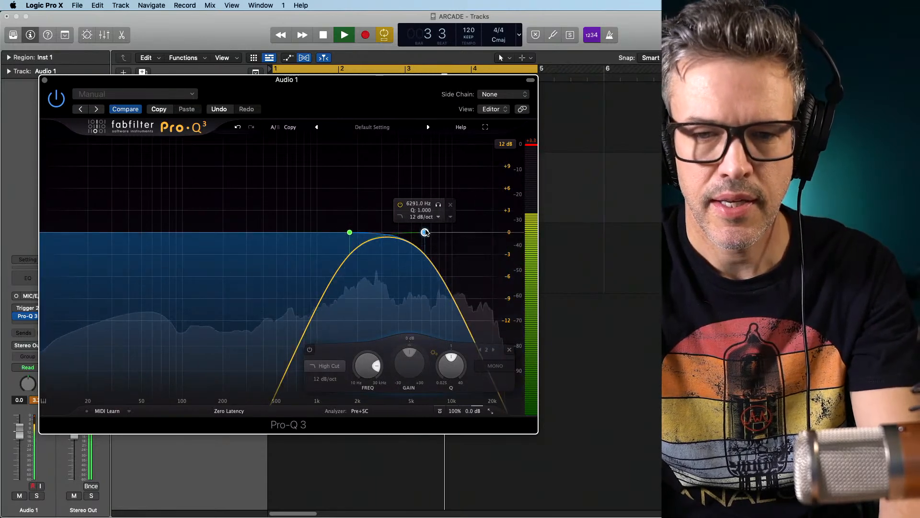
mouse_move(349, 232)
left_mouse_down()
mouse_move(323, 232)
mouse_move(355, 233)
left_mouse_up()
left_click_drag(425, 232, 435, 235)
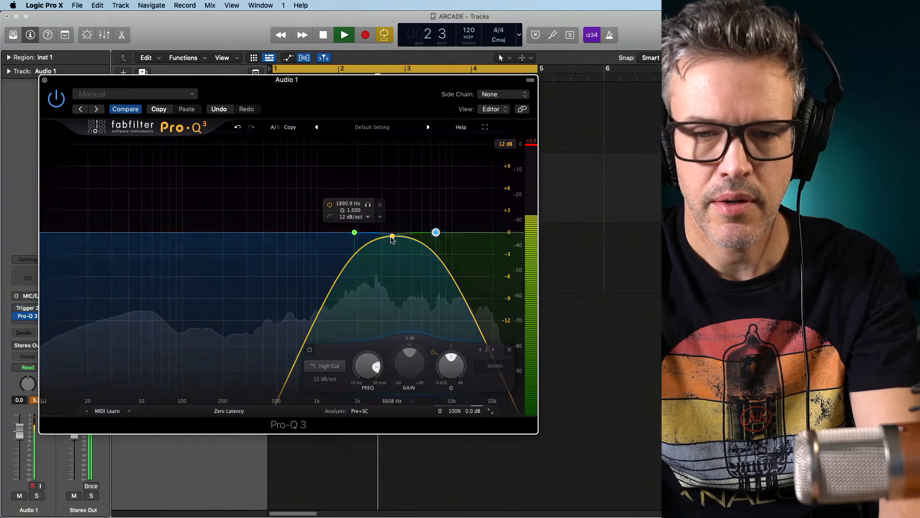
Add a flat bell band at about 4214 Hz and replace the high cut with one slightly above 9.6 kHz
left_click(401, 234)
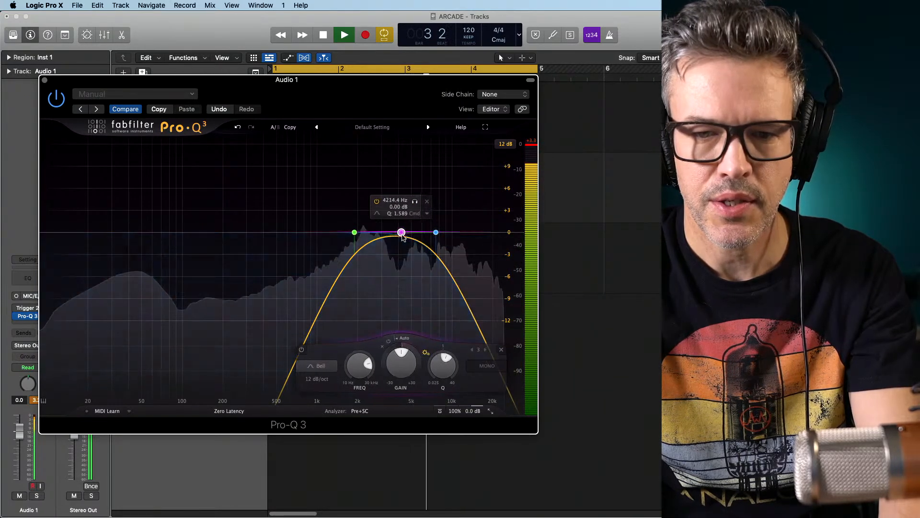
double_click(436, 232)
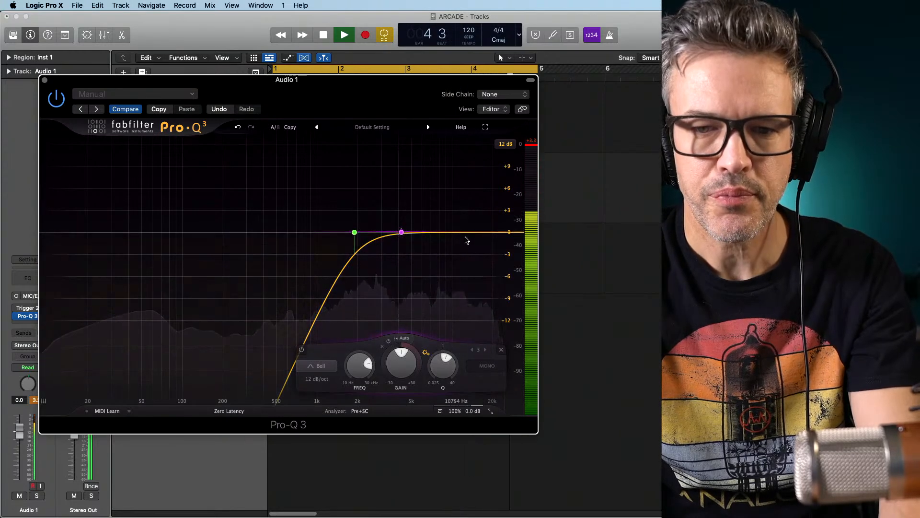
double_click(452, 233)
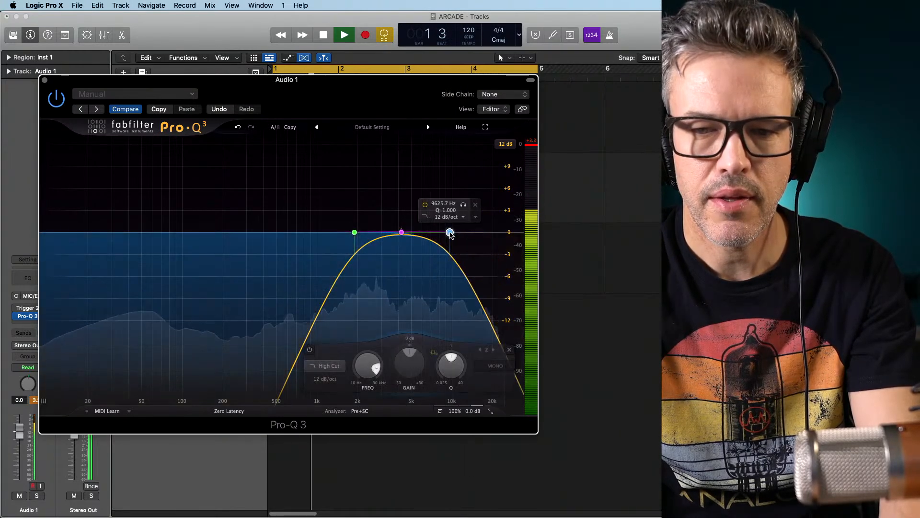
left_click_drag(451, 233, 456, 233)
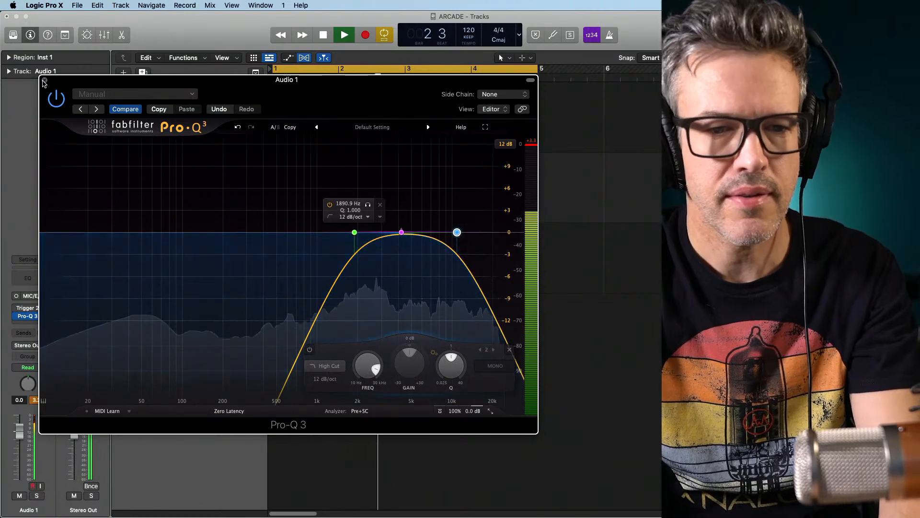
left_click(44, 81)
key("space")
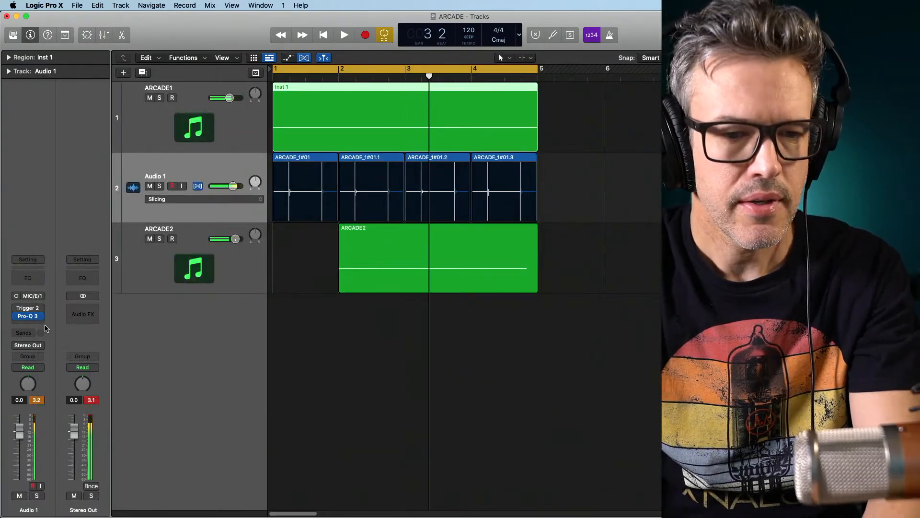
Insert the mono Step FX plug-in on the Audio 1 track, and set the track's level to 2.1 dB during looped playback
left_click(42, 326)
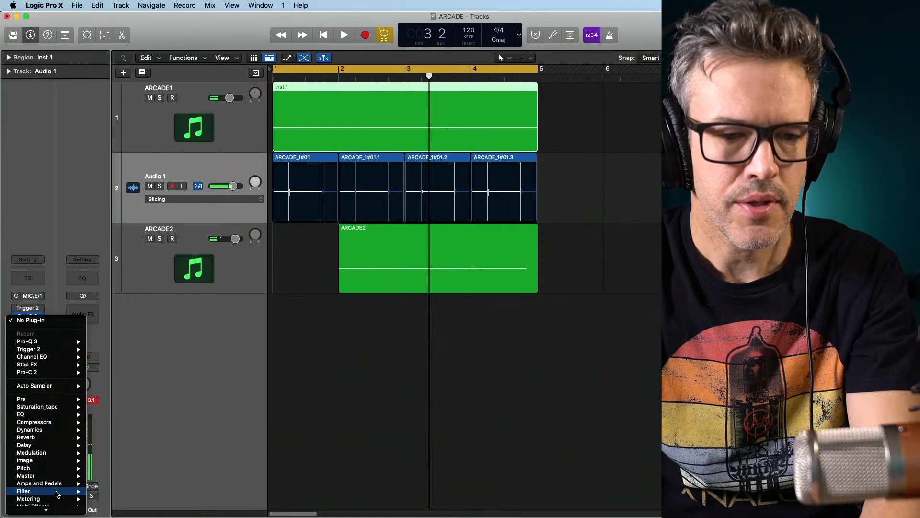
mouse_move(61, 470)
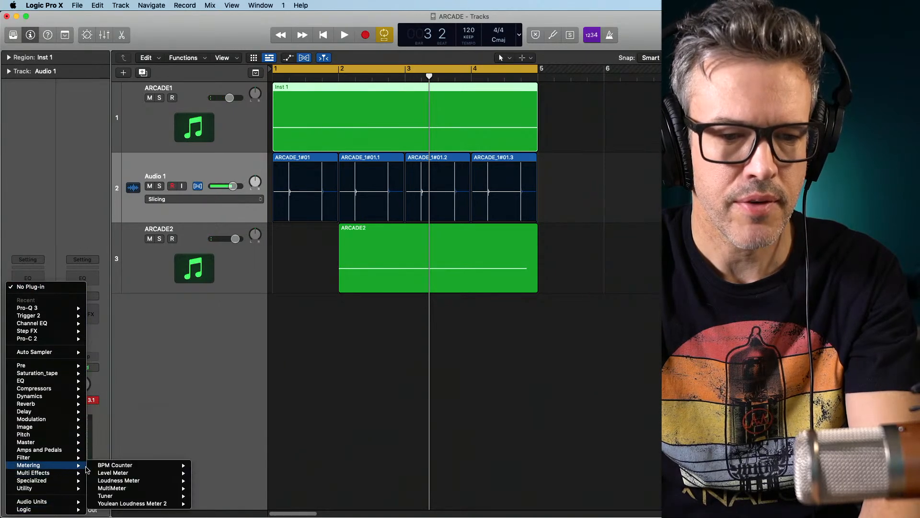
mouse_move(110, 482)
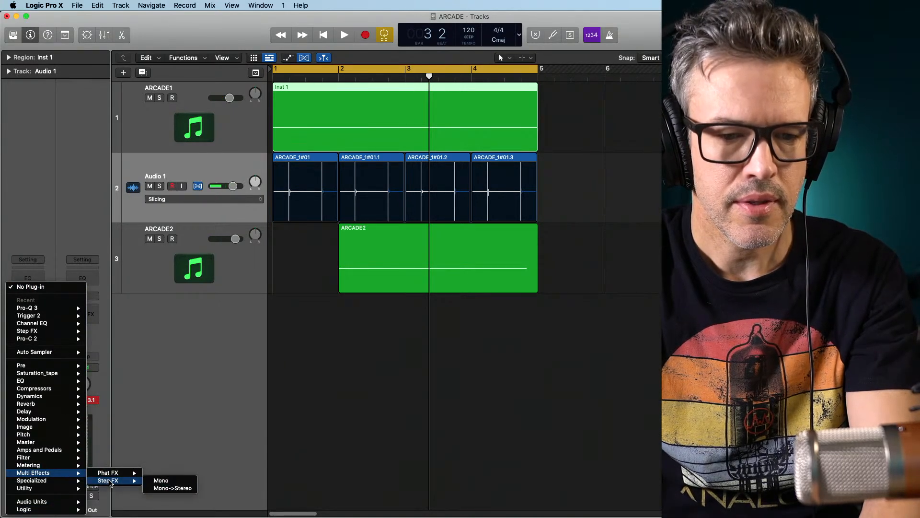
left_click(174, 479)
left_click_drag(396, 141, 661, 158)
key("space")
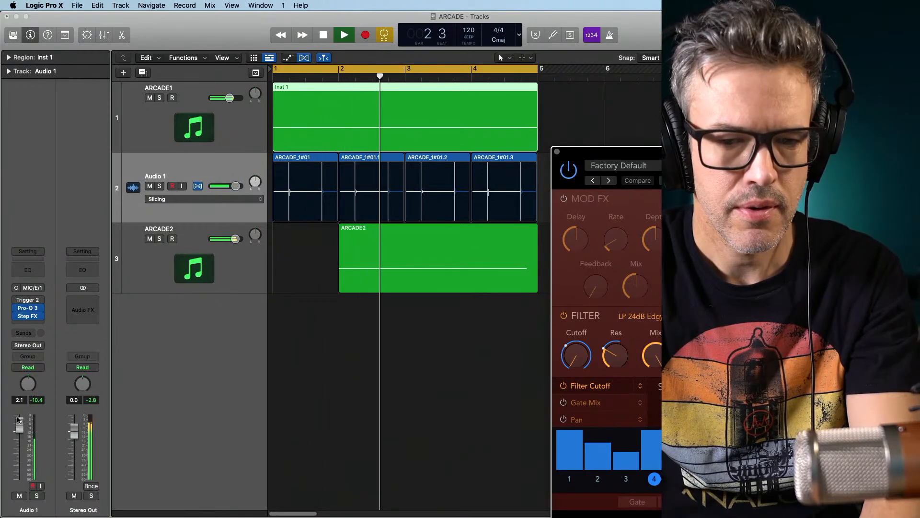
Audition the Step FX presets Broken Droid from Warped and Bubble Groove from Complex Gated over the loop
left_click_drag(693, 148, 307, 135)
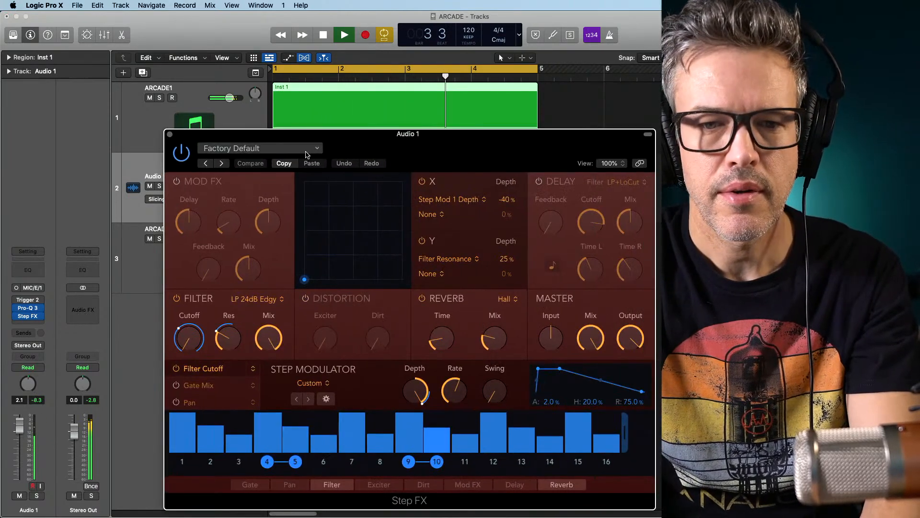
left_click(312, 148)
mouse_move(312, 365)
left_click(389, 360)
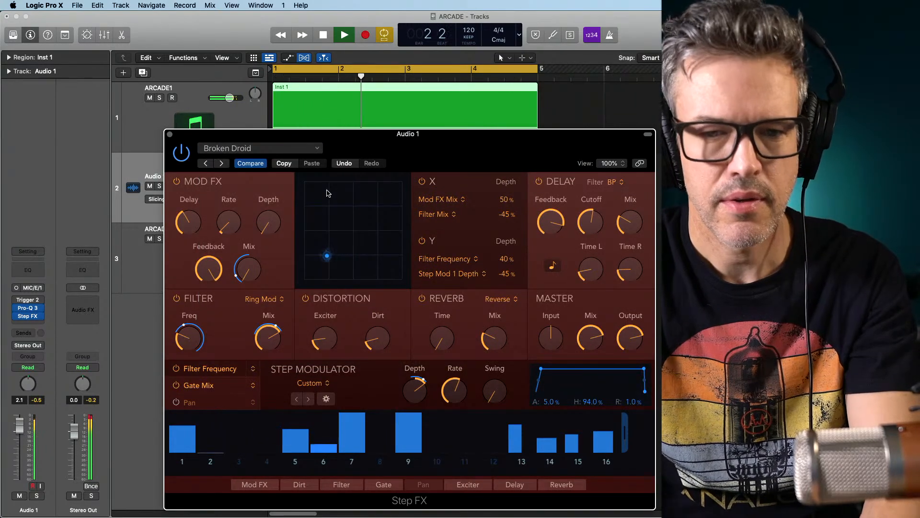
left_click(307, 148)
mouse_move(323, 354)
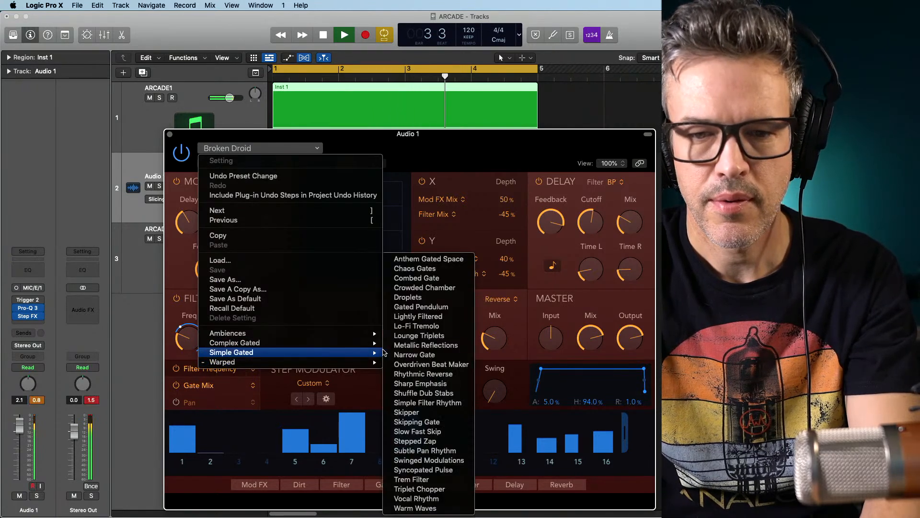
mouse_move(357, 343)
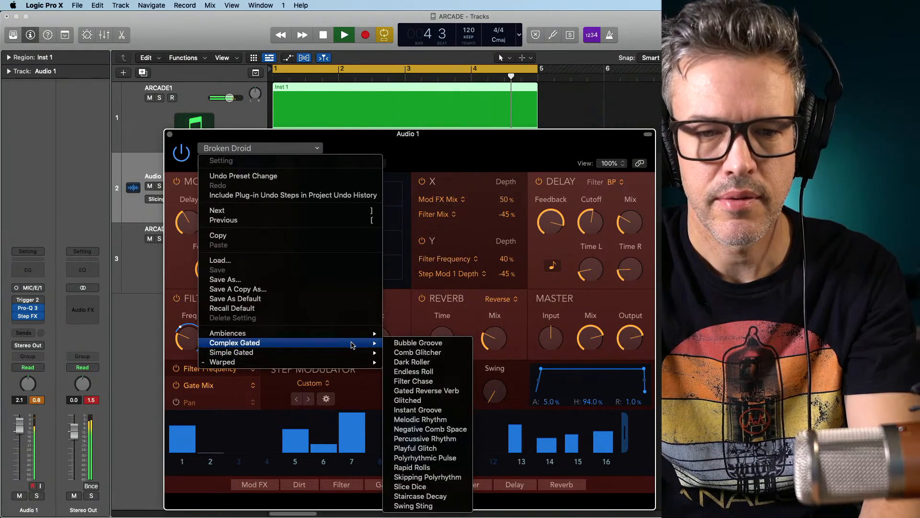
left_click(407, 344)
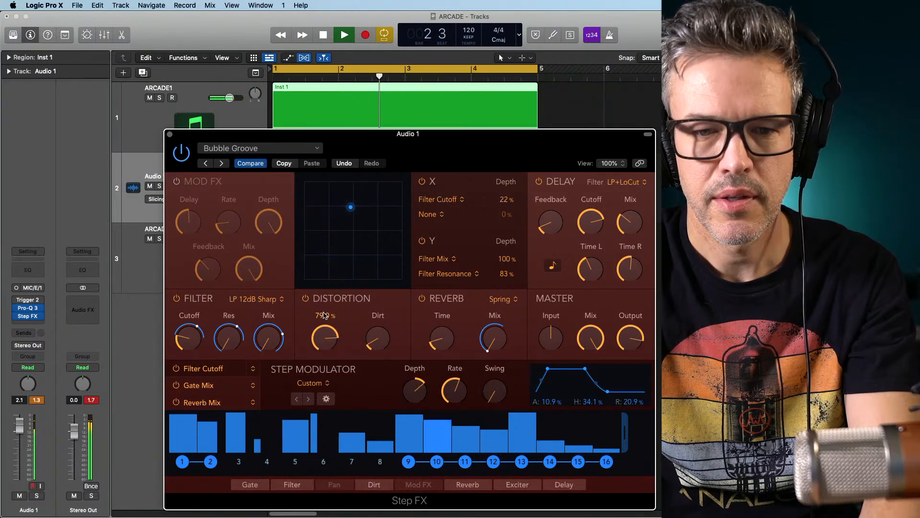
Load the Lunar Walk preset from the Warped category in Step FX
left_click(316, 146)
mouse_move(336, 341)
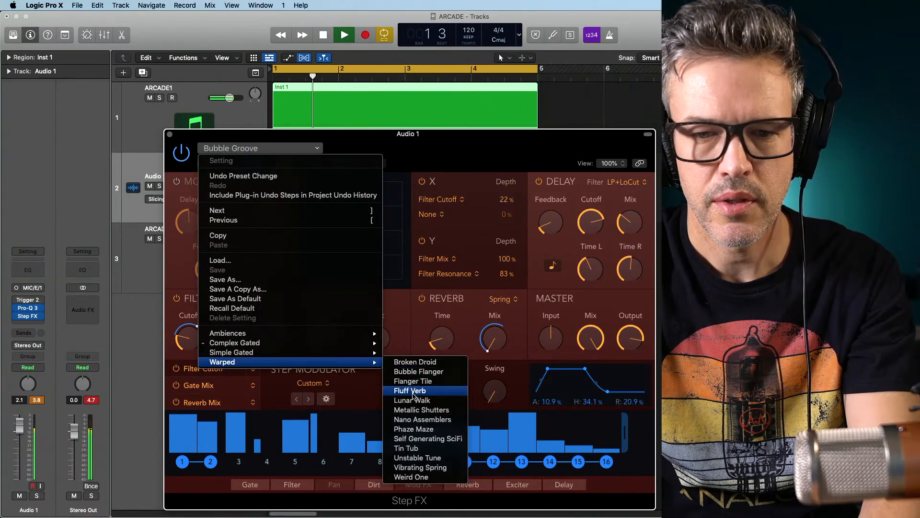
left_click(410, 401)
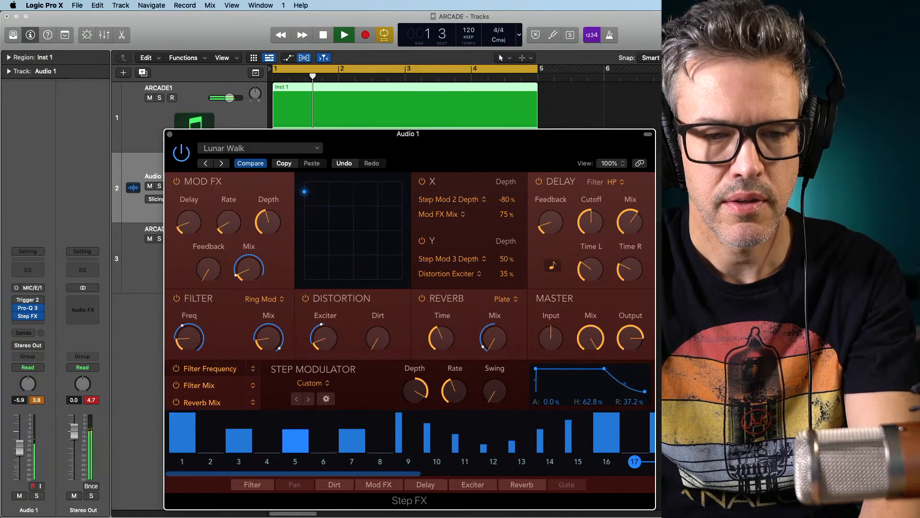
Lower the Audio 1 track's level to about -12.8 dB and pan it to +63
left_click_drag(19, 446, 20, 445)
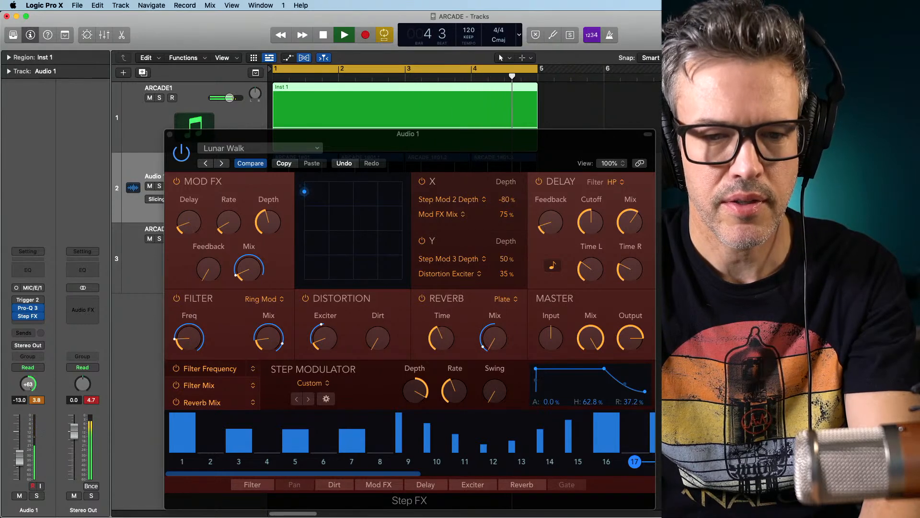
left_click(181, 135)
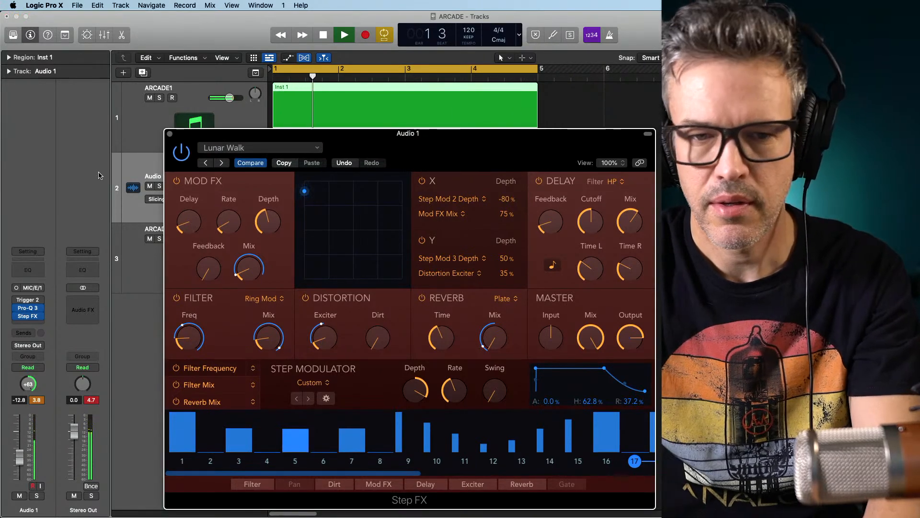
Close the Step FX window, stop playback and return the playhead to bar 1
left_click(169, 134)
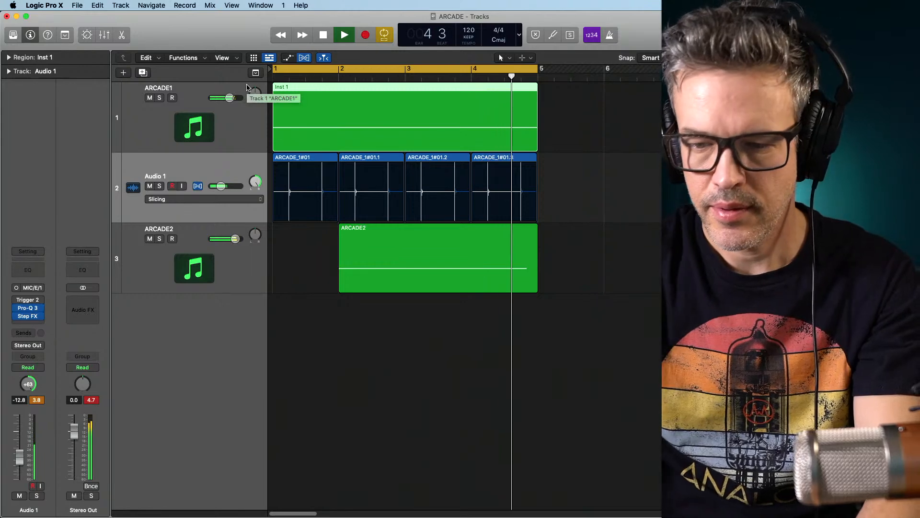
key("space")
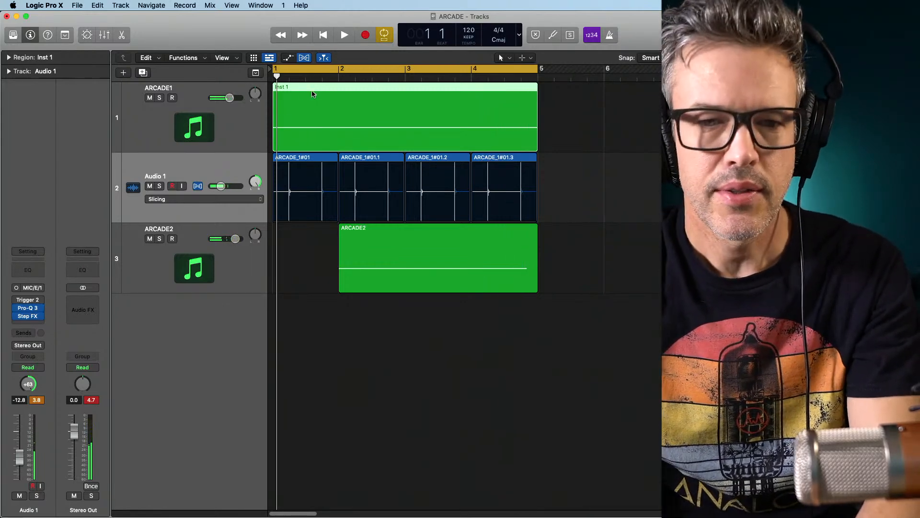
left_click_drag(274, 79, 283, 80)
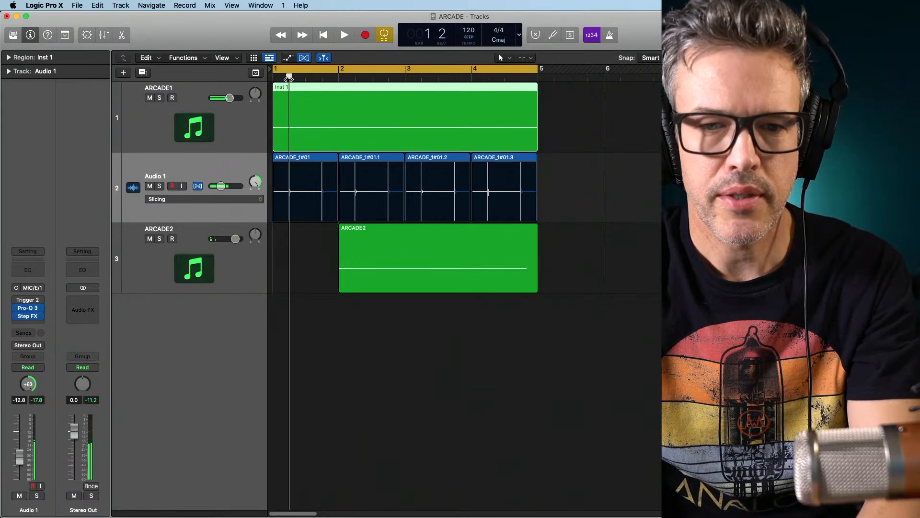
key("Return")
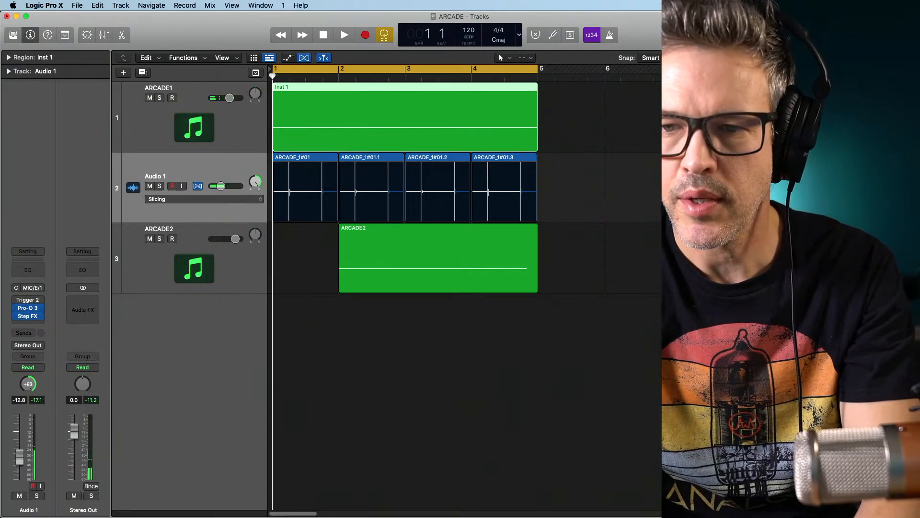
Copy the four-bar Inst 1 region on the ARCADE1 track to bar 5 and loop playback over the copy
key("super+Left")
key("super+Left")
key("super+Left")
key("super+Left")
key("super+Left")
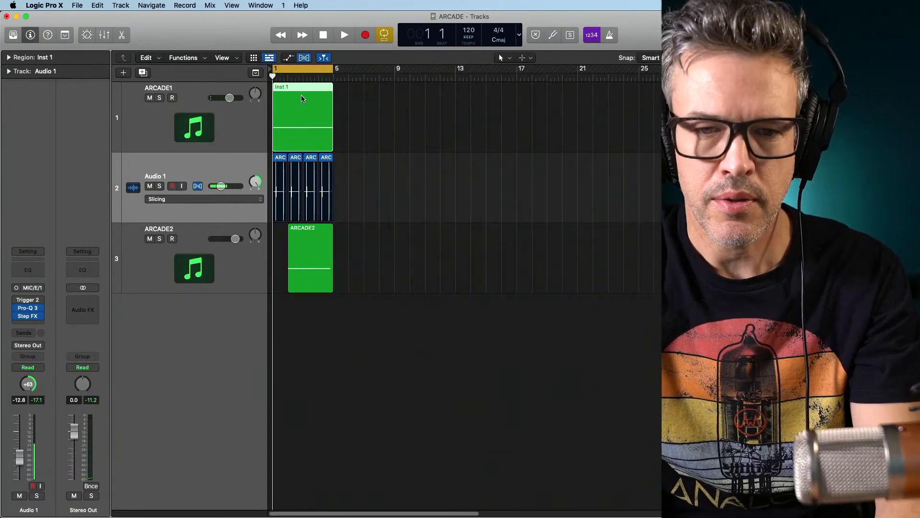
left_click_drag(302, 92, 360, 94)
key("space")
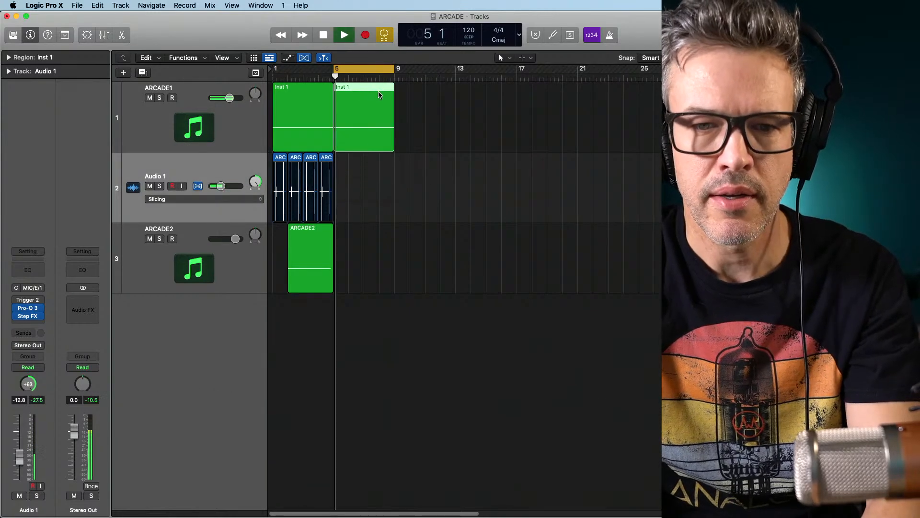
Rename the ARCADE1 track as KEY BASS and play back the copied region
double_click(163, 89)
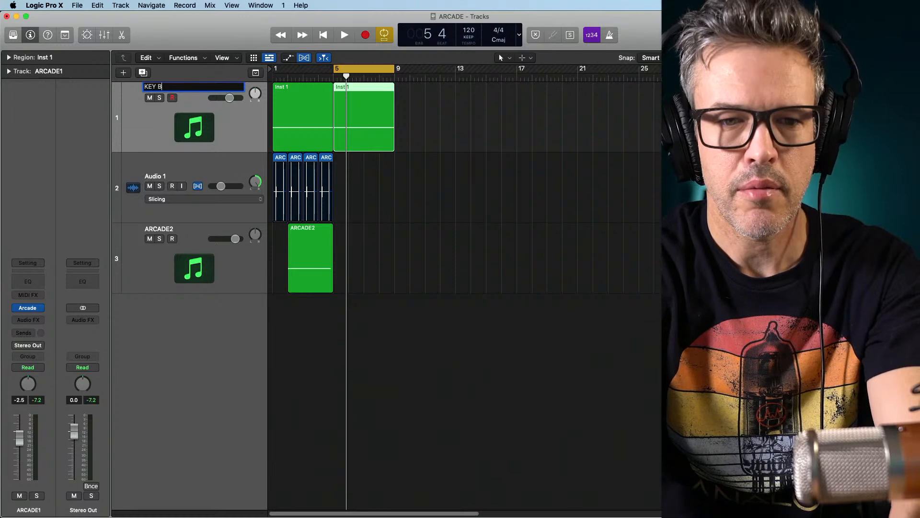
type("BASS")
key("Return")
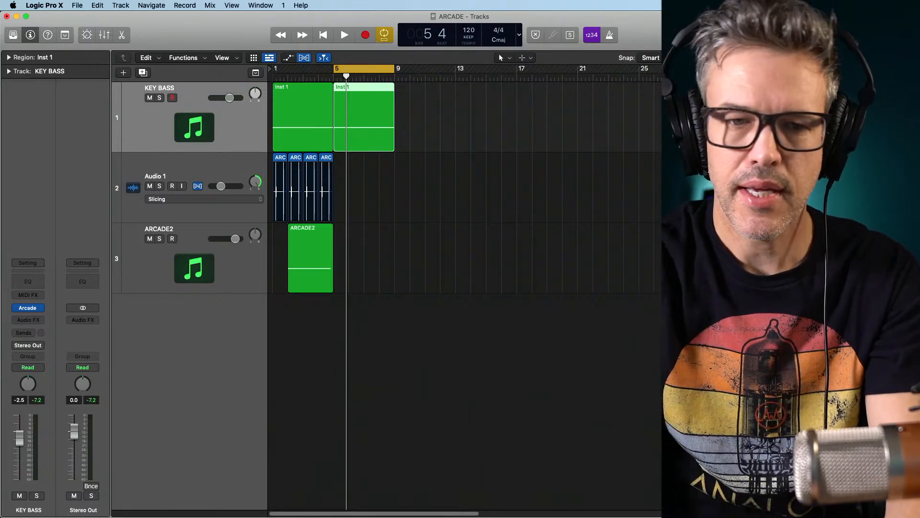
key("space")
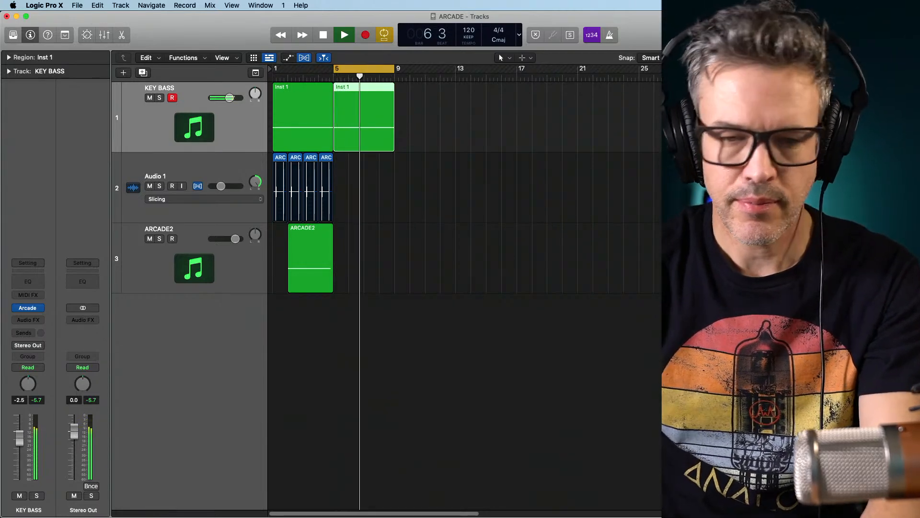
key("space")
Select the four audio regions on the Audio 1 track and audition them looped over bars 1 to 5
left_click(349, 172)
left_click_drag(349, 171, 288, 165)
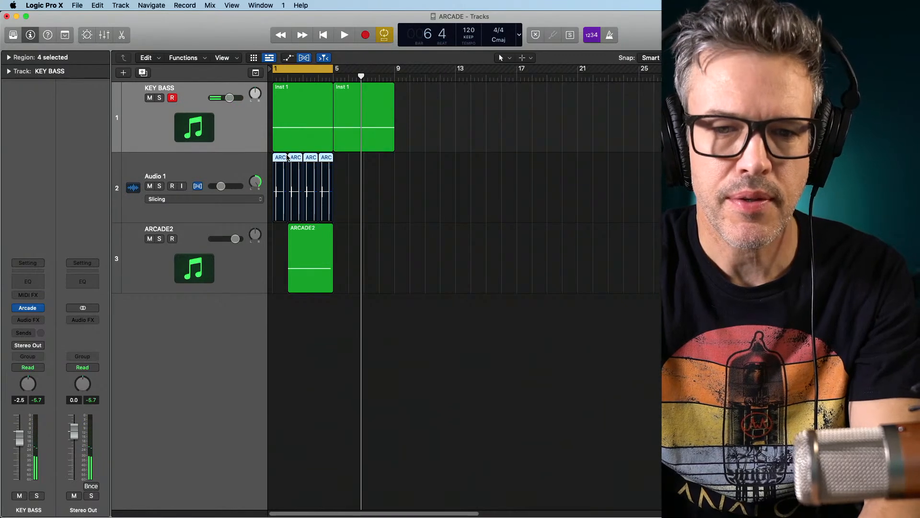
key("space")
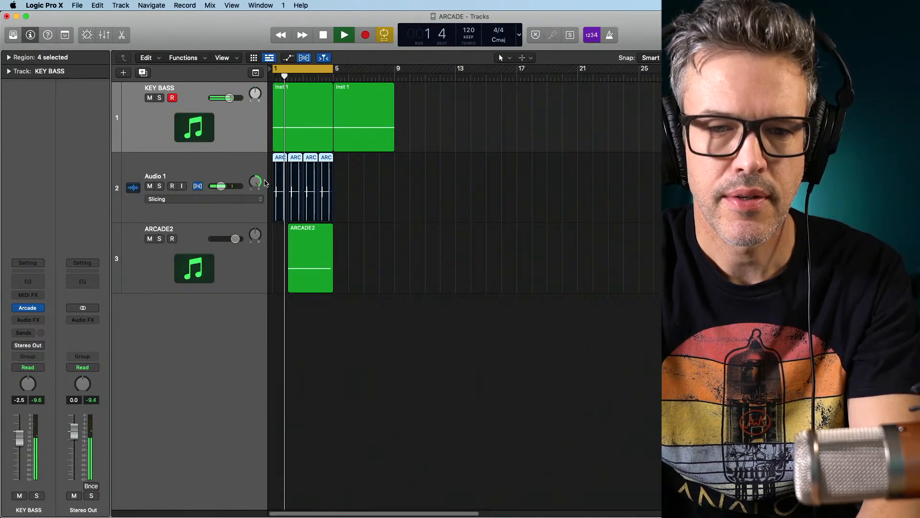
key("space")
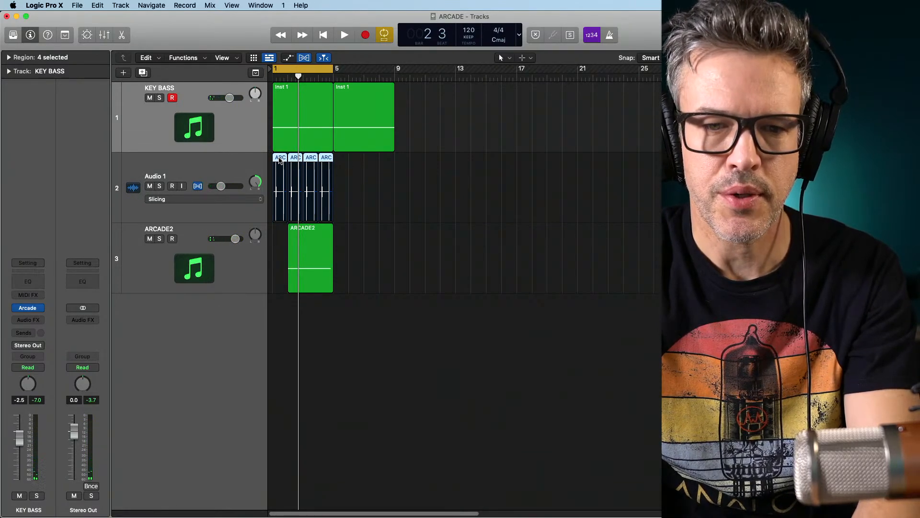
Bounce the selected Audio 1 regions in place to a new track named SNAPS, deleting the source and bypassing effect plug-ins
right_click(281, 160)
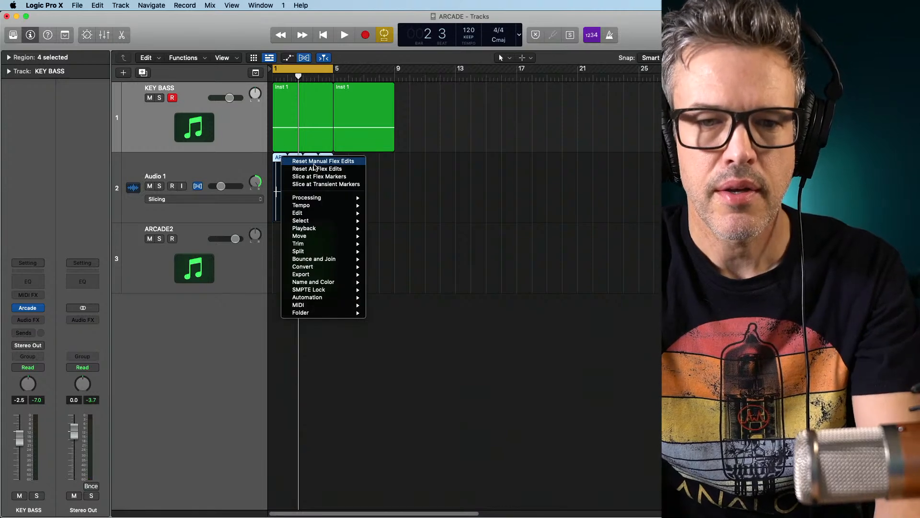
mouse_move(321, 209)
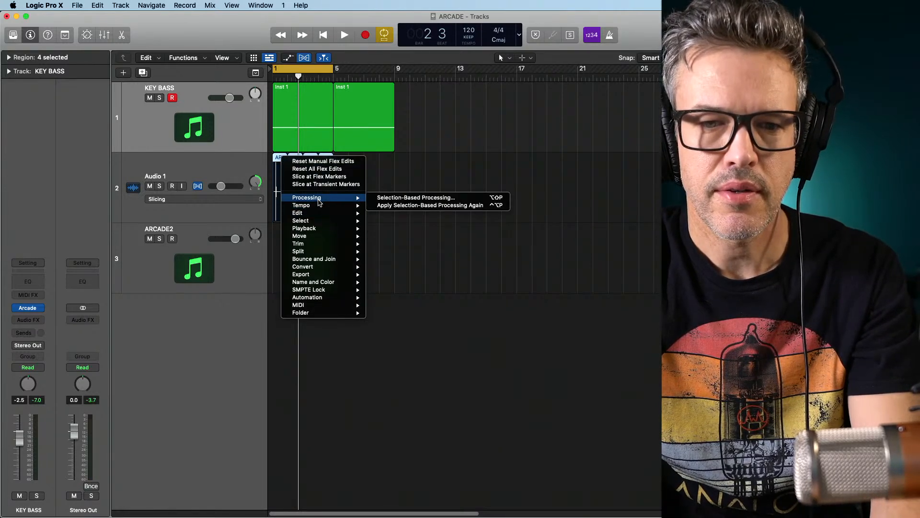
mouse_move(328, 260)
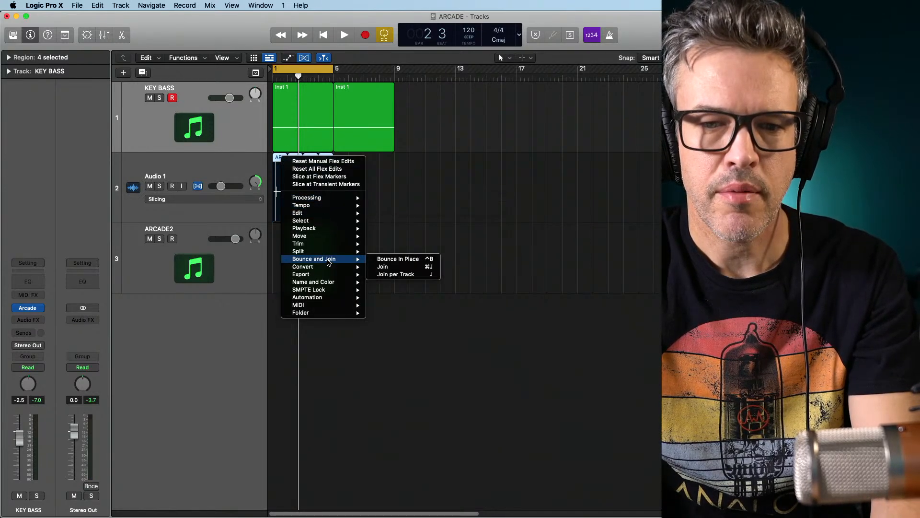
left_click(391, 260)
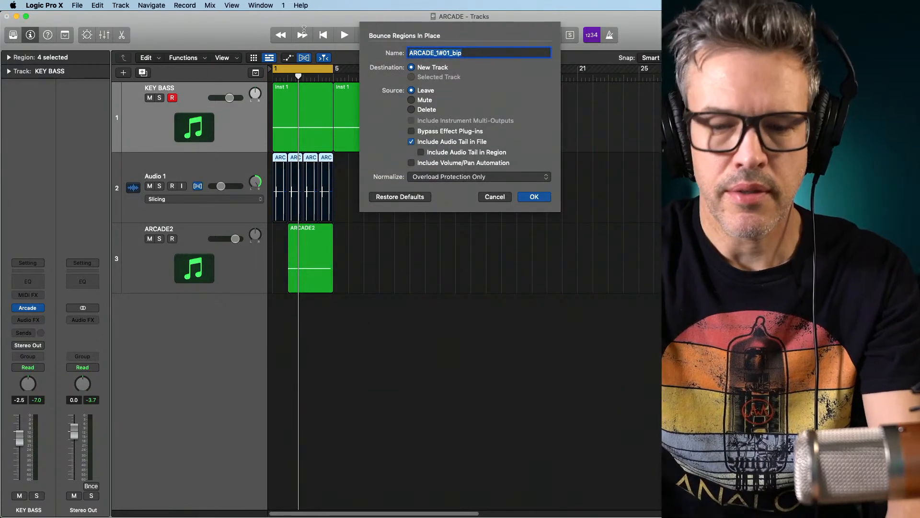
type("SNAPS")
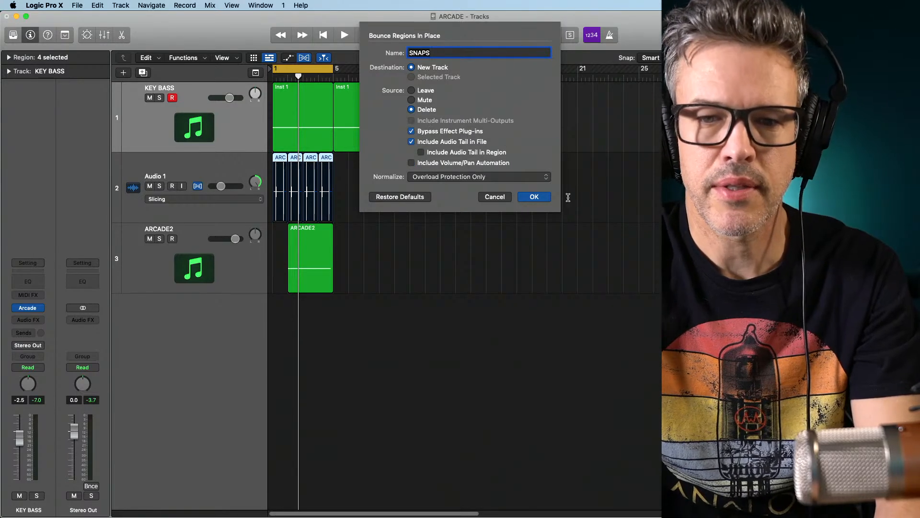
left_click(539, 202)
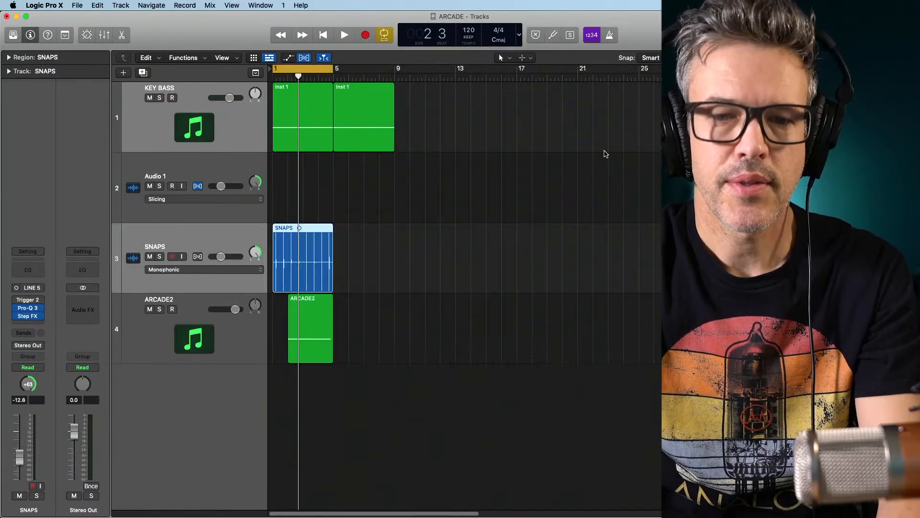
Delete the empty Audio 1 track and play back the bounced SNAPS region from bar 1
left_click(203, 171)
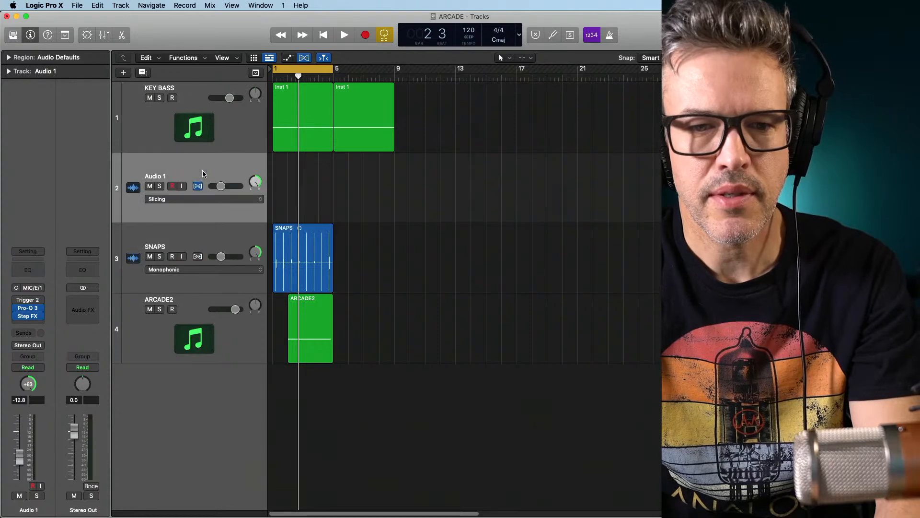
left_click(191, 232)
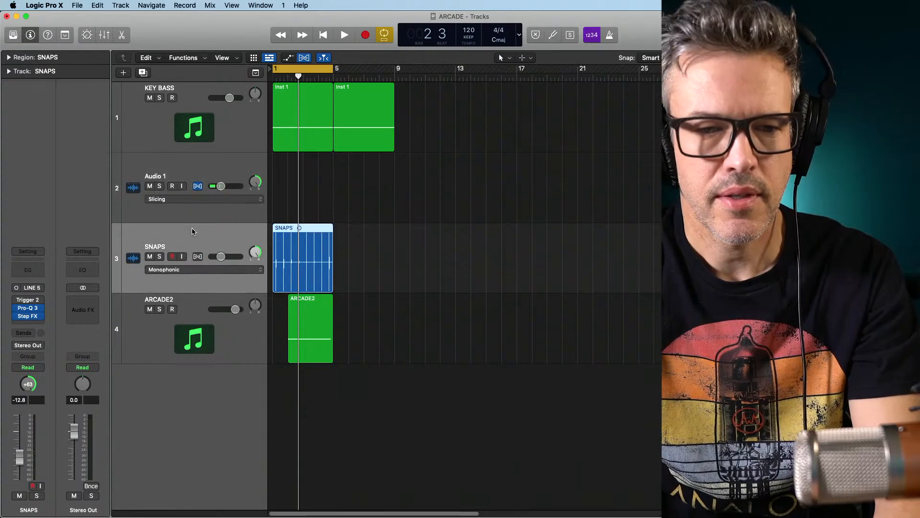
left_click(209, 172)
key("super+BackSpace")
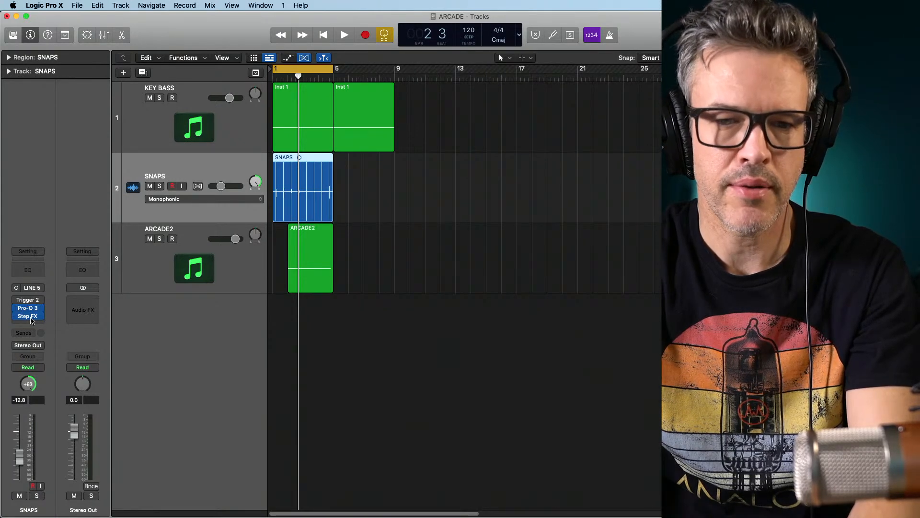
left_click_drag(299, 77, 276, 76)
key("space")
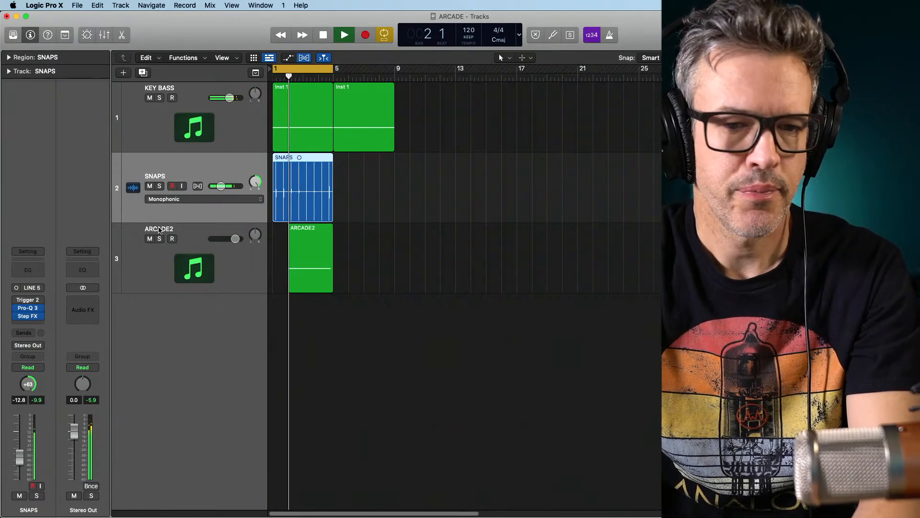
key("space")
Move the SNAPS region to bar 5 and place its track below ARCADE2
left_click_drag(293, 163, 355, 165)
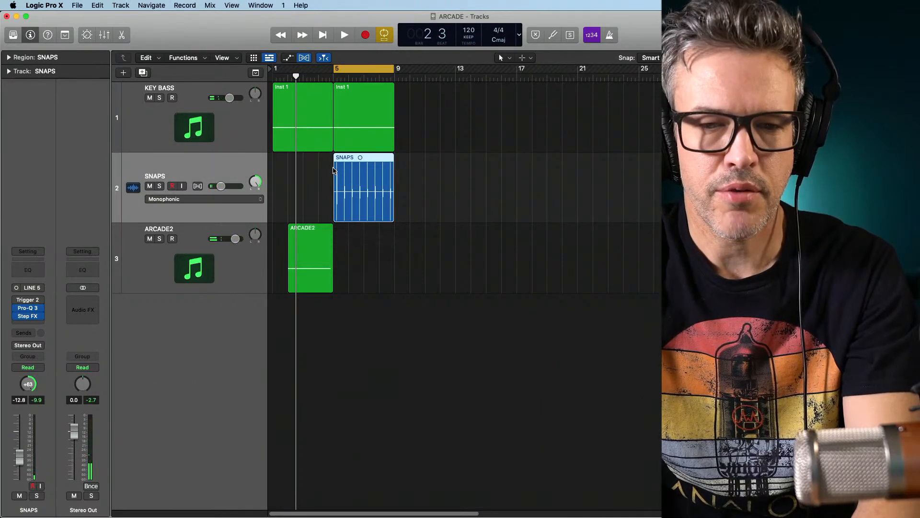
left_click_drag(187, 225, 210, 291)
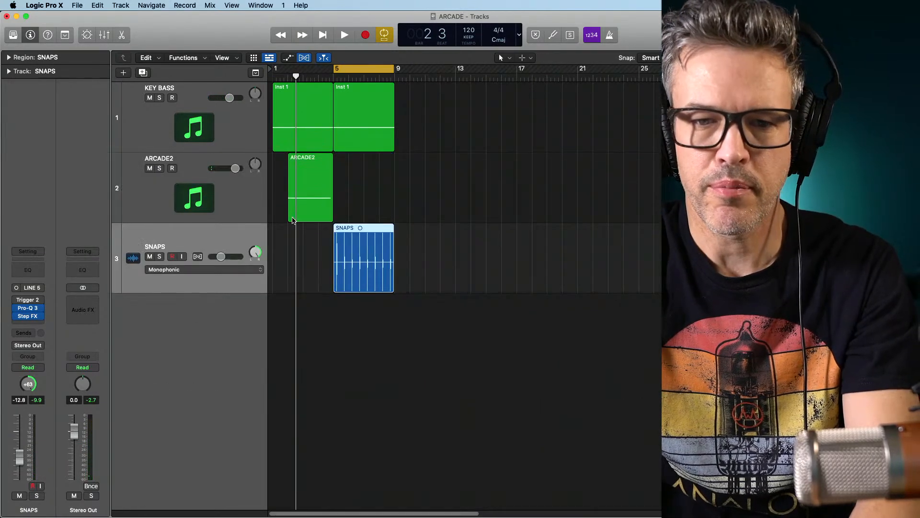
Copy the ARCADE2 region to bar 6, audition it in the loop, and mute the SNAPS track
left_click(207, 169)
key("space")
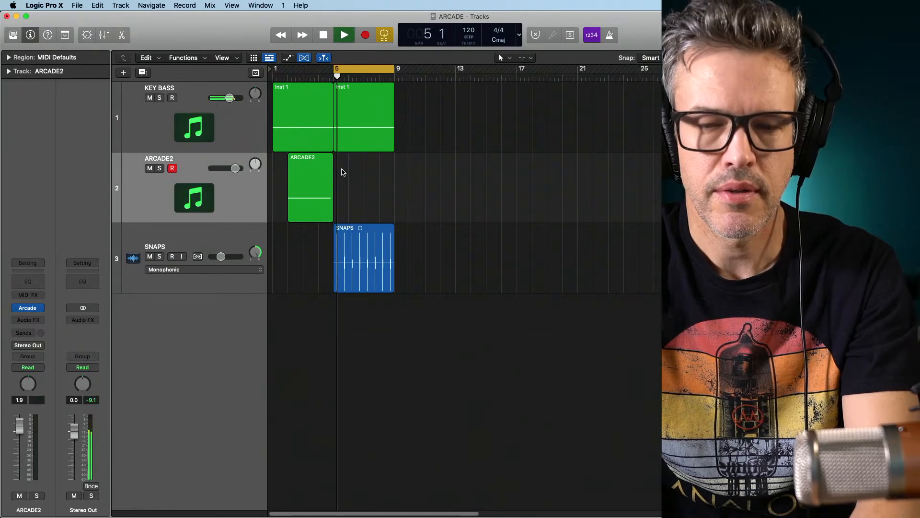
left_click(317, 164)
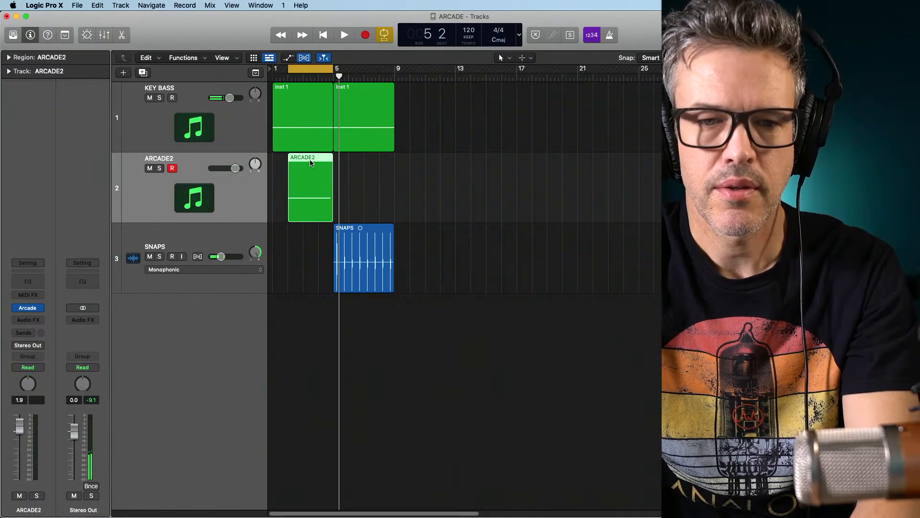
left_click_drag(307, 162, 370, 163)
key("Return")
key("space")
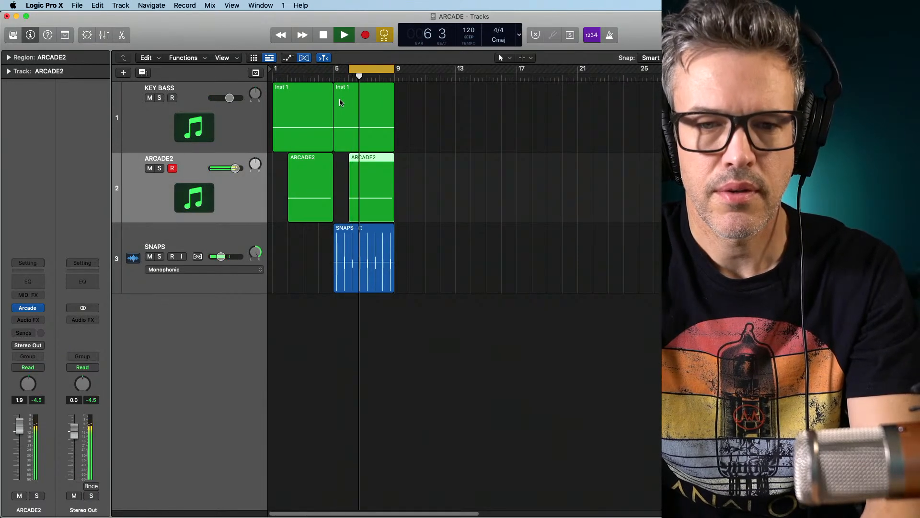
key("space")
key("ctrl+m")
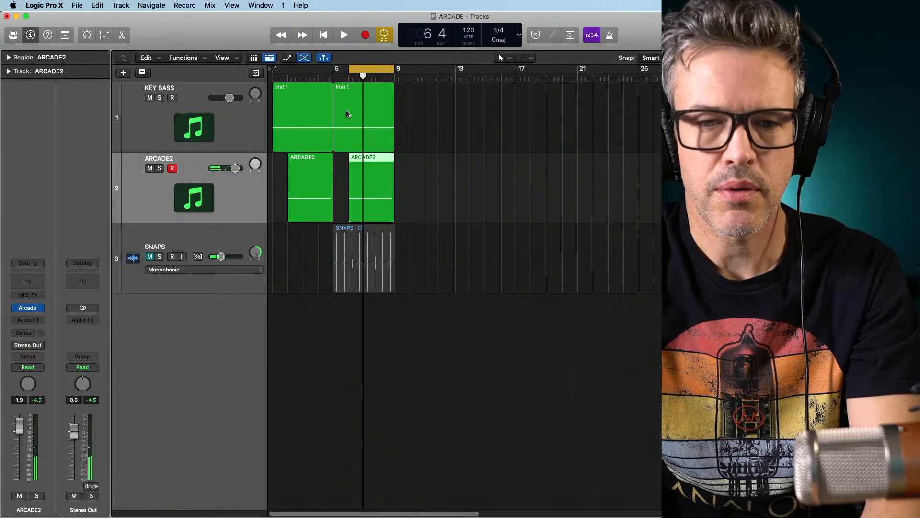
Set the cycle range over both KEY BASS regions, bars 1 to 9, and play the arrangement from the start
left_click(365, 73)
left_click_drag(434, 105, 314, 117)
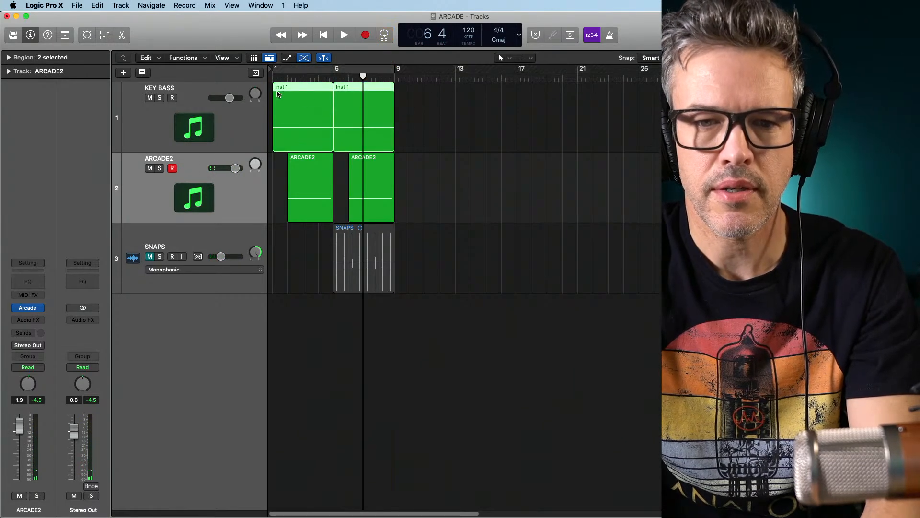
key("space")
key("space")
key("comma")
key("space")
key("space")
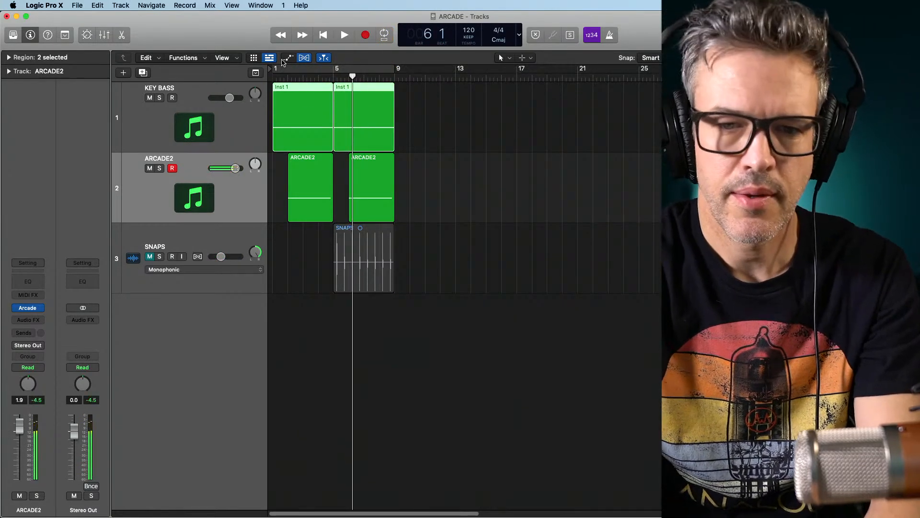
left_click(318, 70)
key("Return")
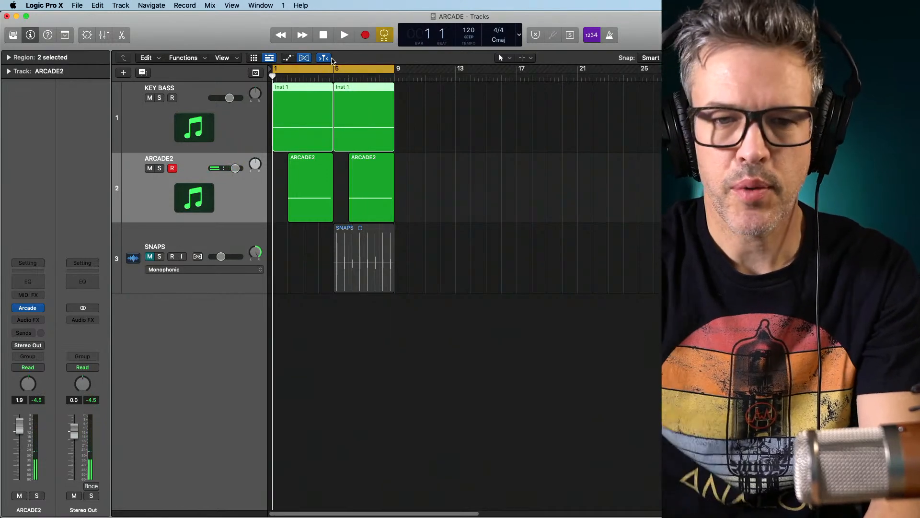
key("space")
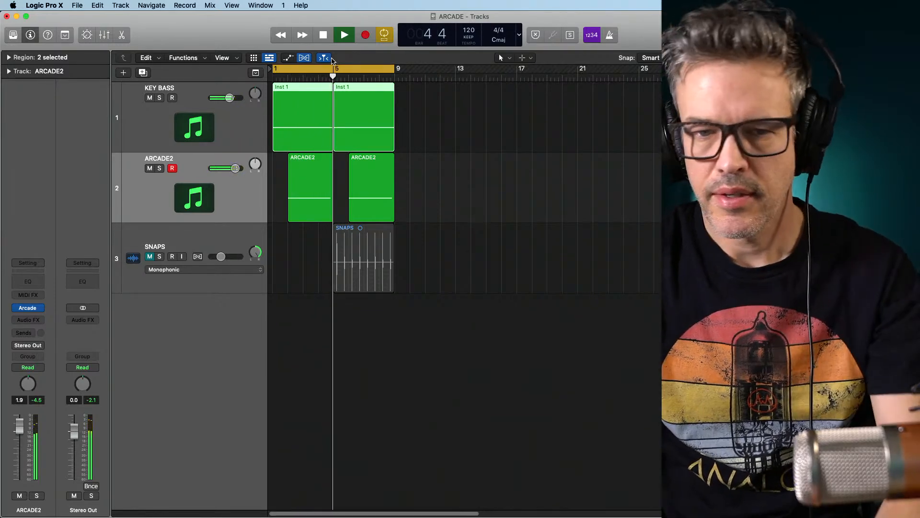
key("space")
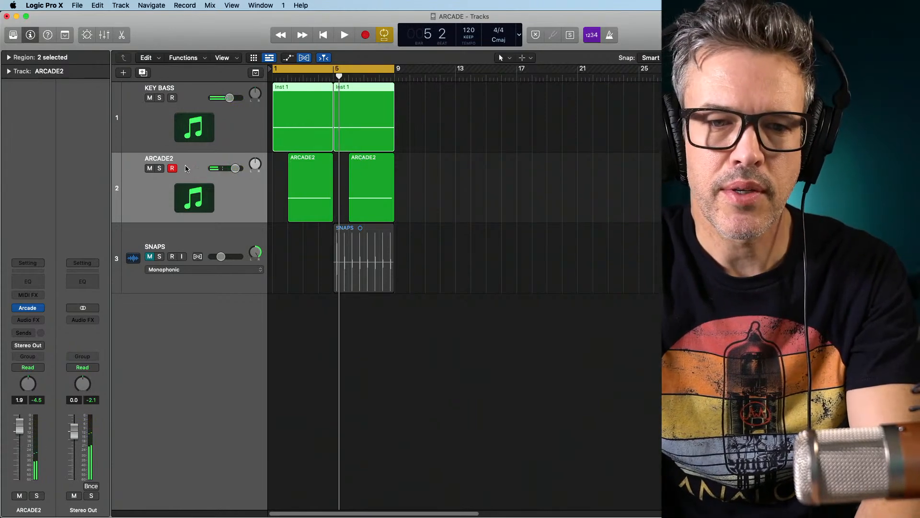
Select the ARCADE2 track and open its Arcade instrument
left_click(159, 193)
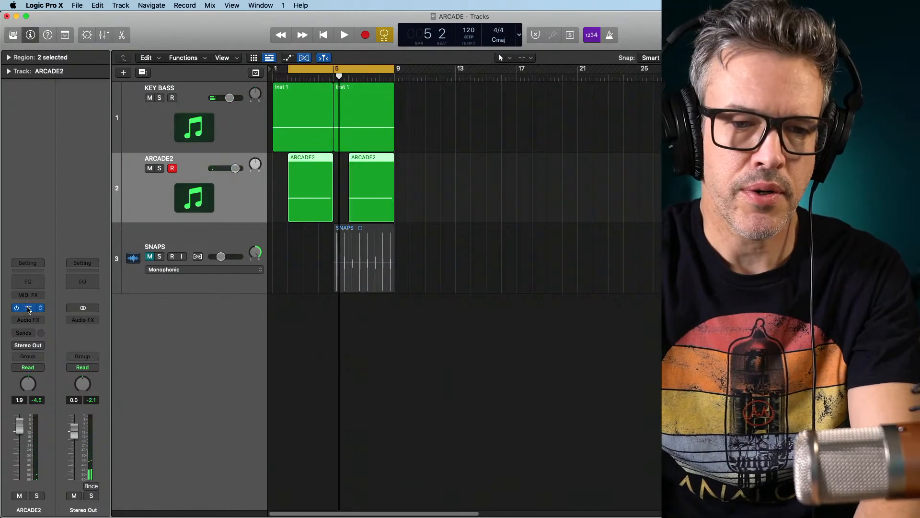
left_click(29, 310)
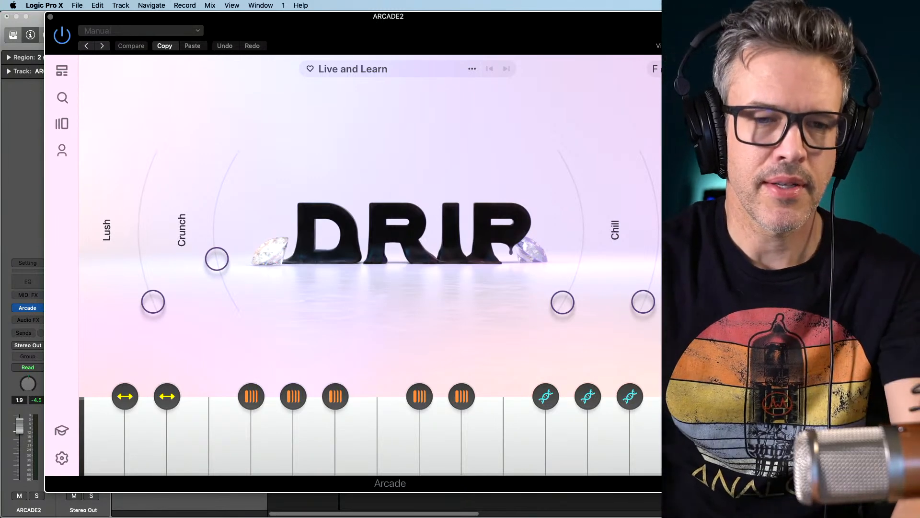
Reposition the Arcade instrument window of the ARCADE2 track and close it
left_click_drag(105, 18, 87, 18)
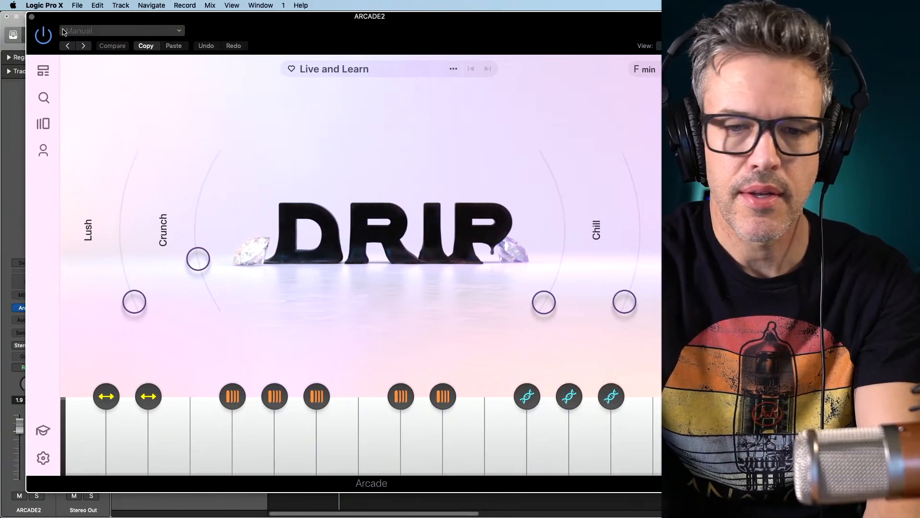
left_click_drag(68, 28, 52, 28)
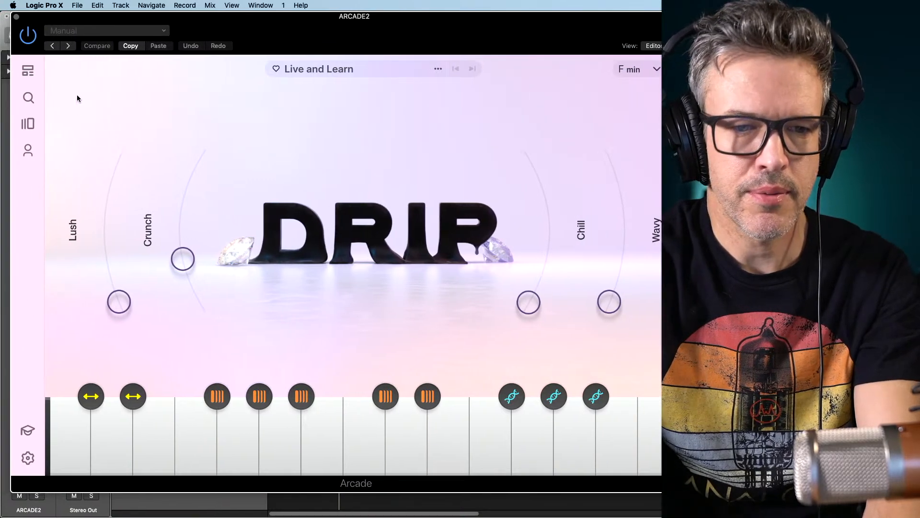
mouse_move(261, 21)
left_mouse_down()
mouse_move(297, 22)
mouse_move(242, 21)
left_mouse_up()
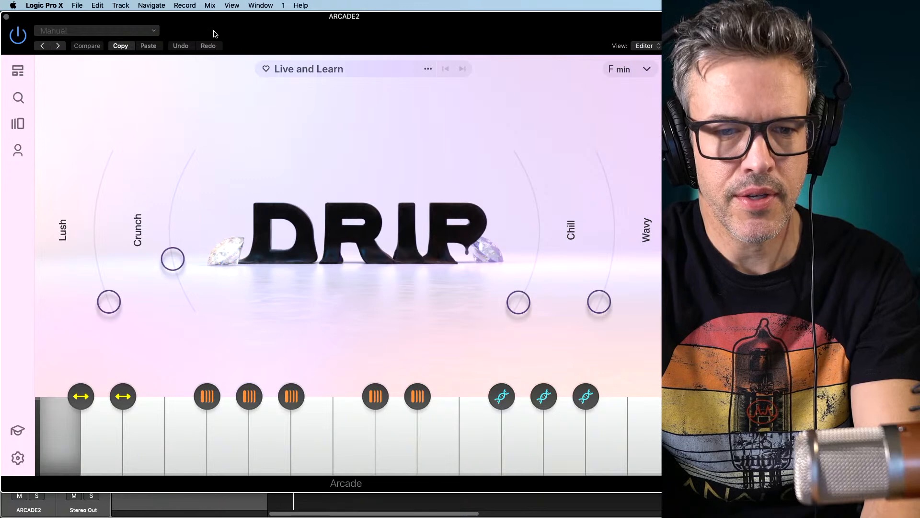
left_click(6, 17)
Solo the ARCADE2 track with recording disarmed and briefly audition it on its own
left_click(172, 169)
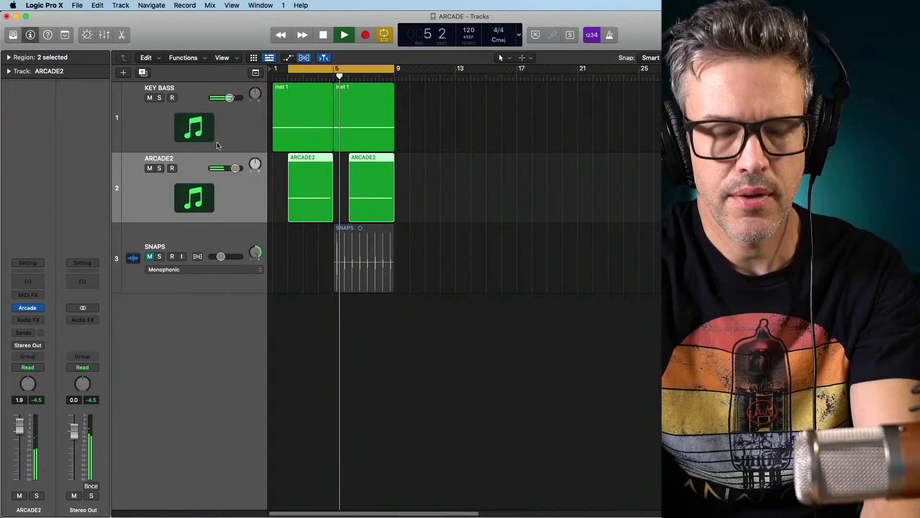
key("space")
left_click(160, 169)
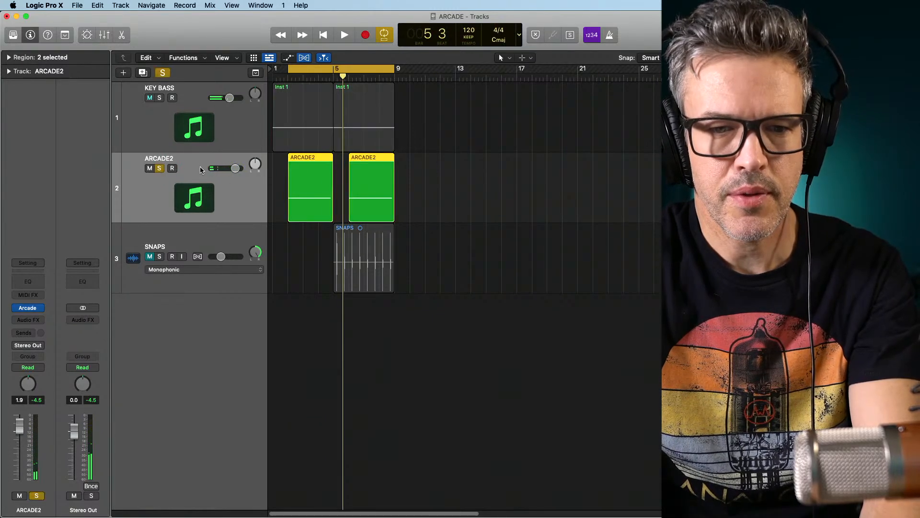
key("space")
key("space")
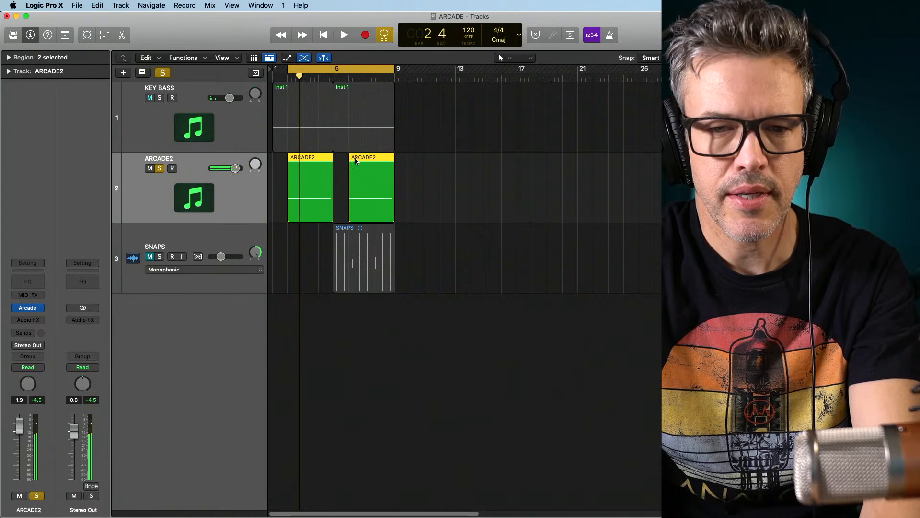
Move the ARCADE2 track above KEY BASS and rename it BEAT
left_click_drag(212, 160, 160, 92)
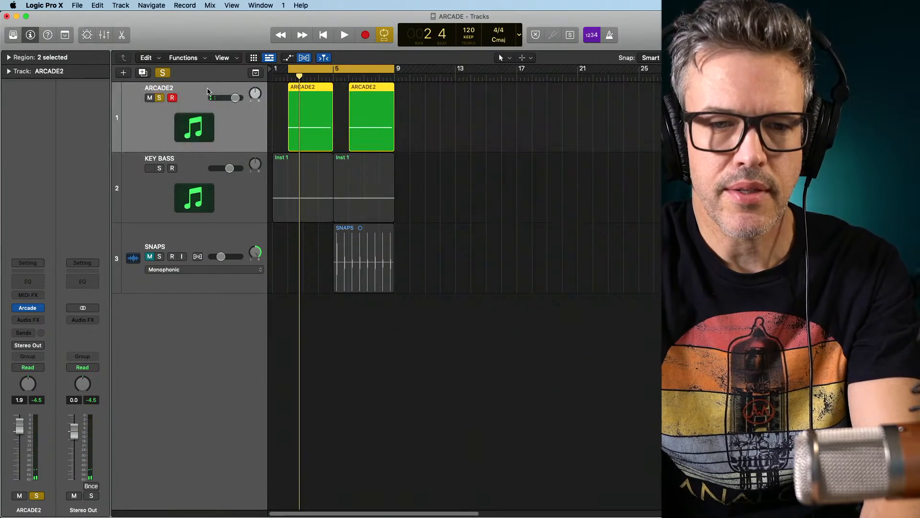
double_click(162, 89)
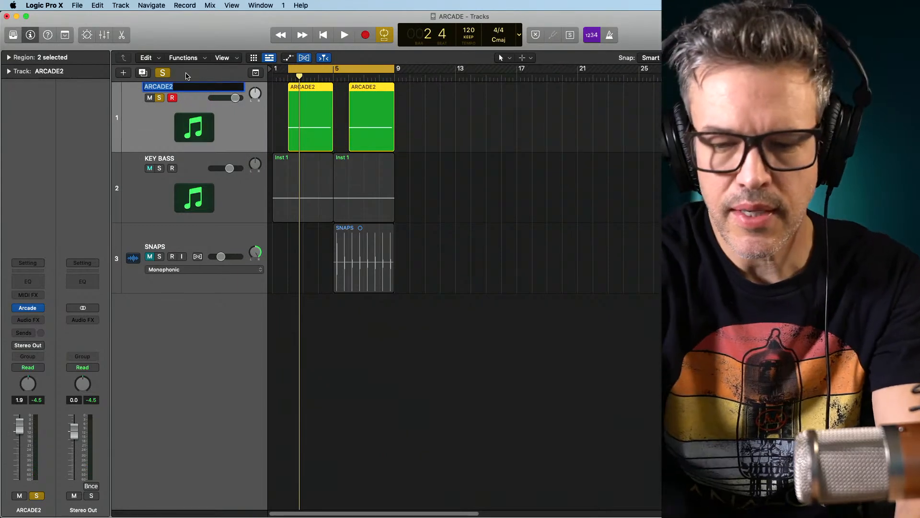
type("BEAT")
key("Return")
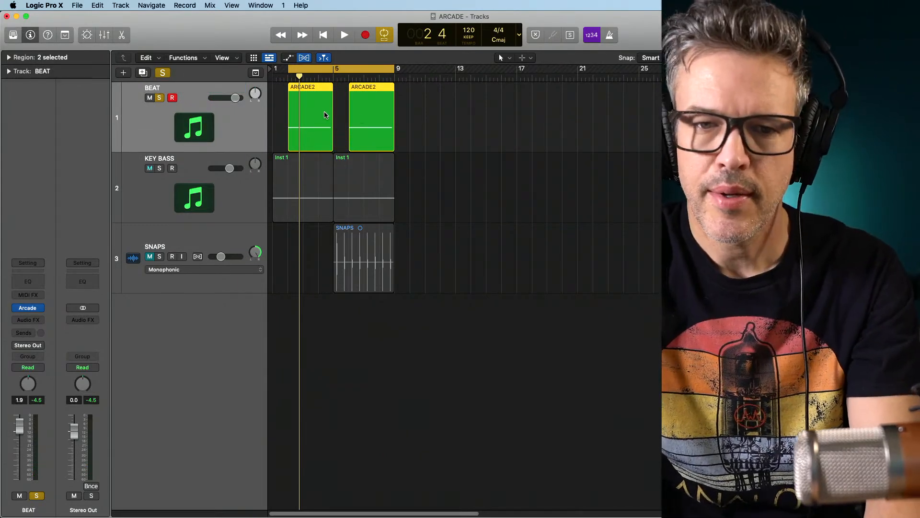
Delete the second ARCADE2 region on the BEAT track and extend the first one to bar 13
left_click(405, 91)
left_click(376, 95)
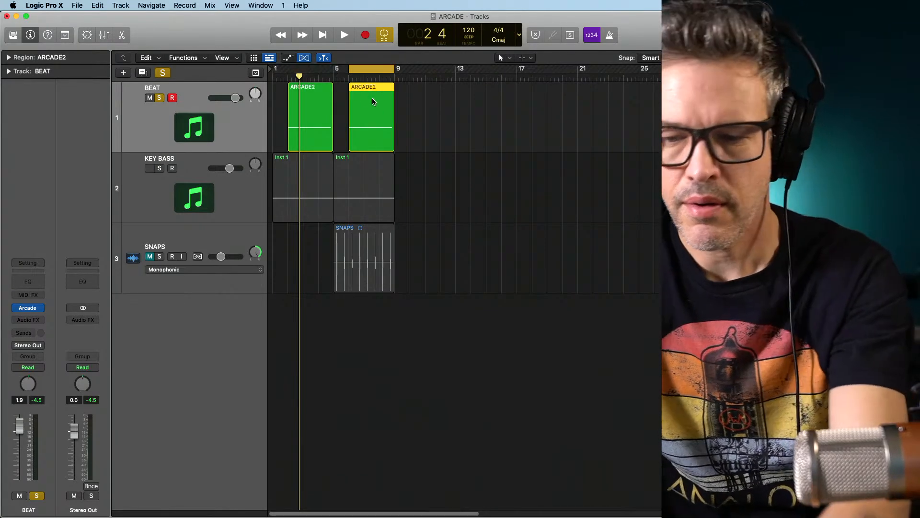
key("Delete")
left_click_drag(332, 144, 455, 143)
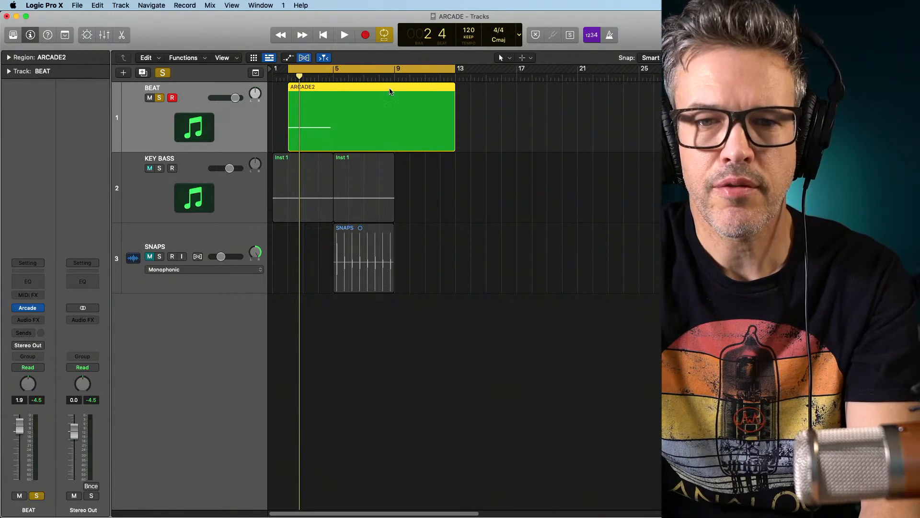
Lengthen the C2 note of the BEAT track's ARCADE2 region to the region's end in a separate Piano Roll window, closing it when done
double_click(353, 92)
left_click(119, 37)
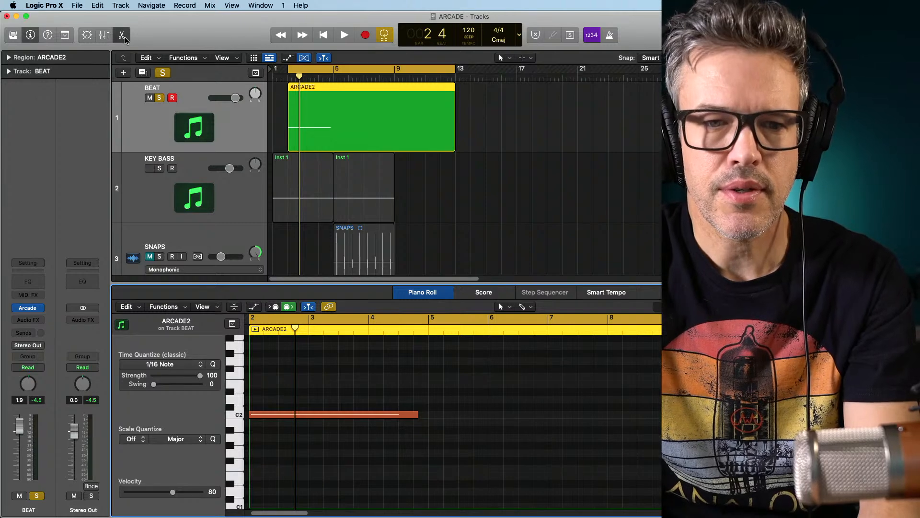
key("super+4")
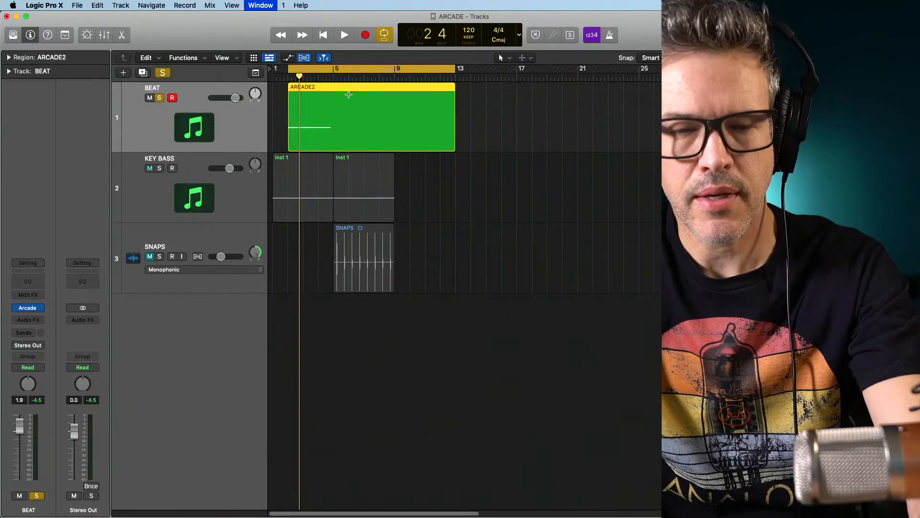
left_click(211, 212)
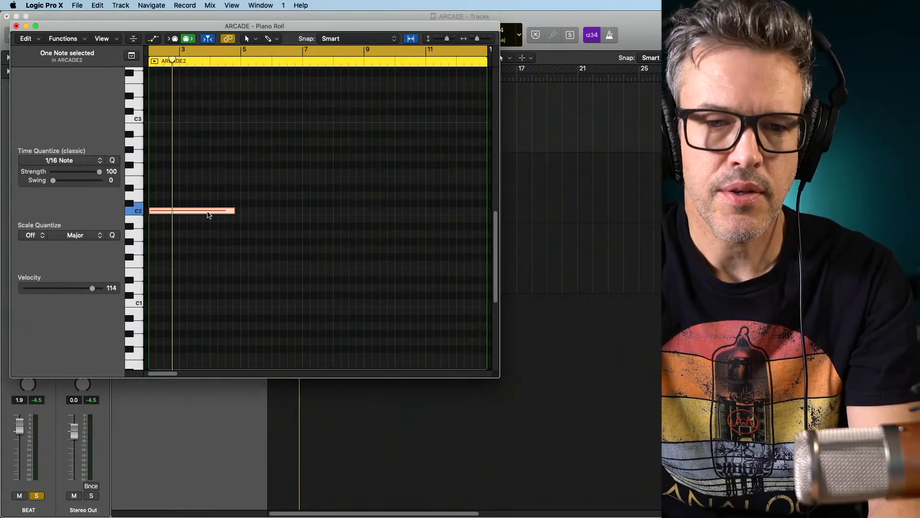
left_click_drag(234, 211, 484, 226)
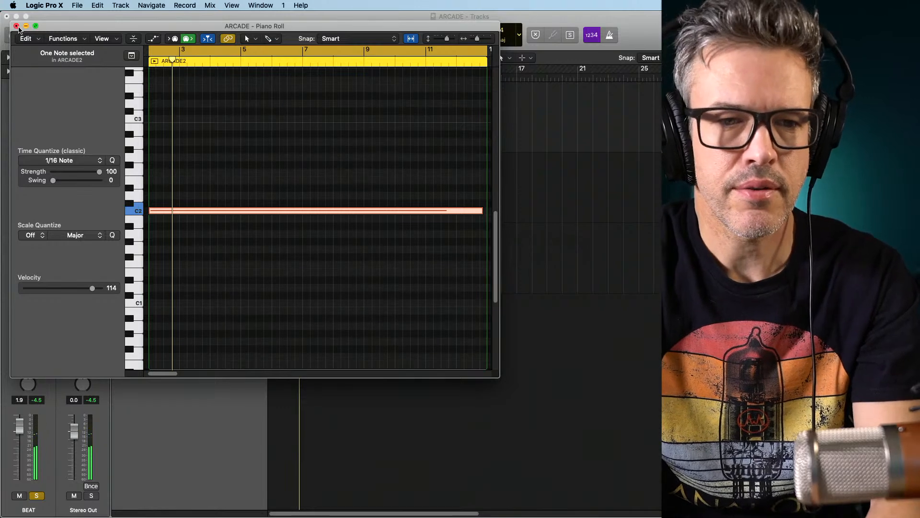
left_click(16, 26)
Switch off cycle mode and the BEAT track's solo, and play the arrangement from bar 1
key("Return")
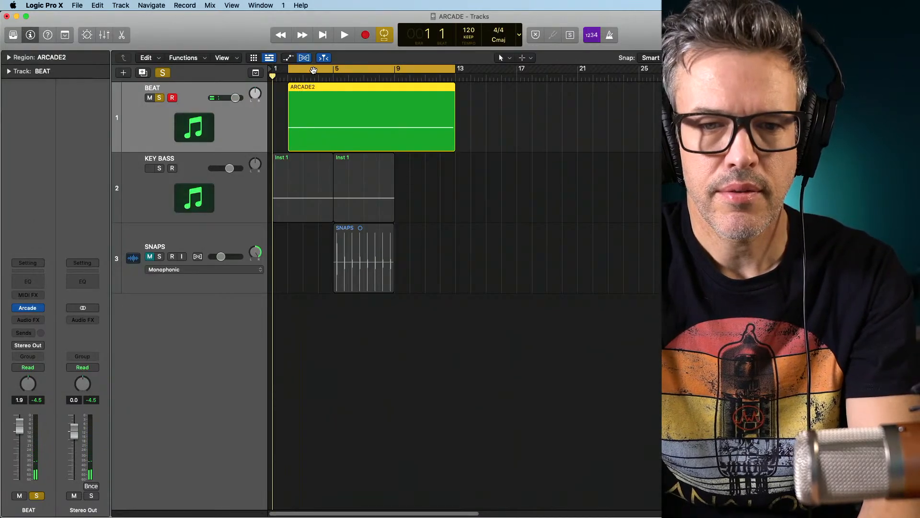
left_click(325, 72)
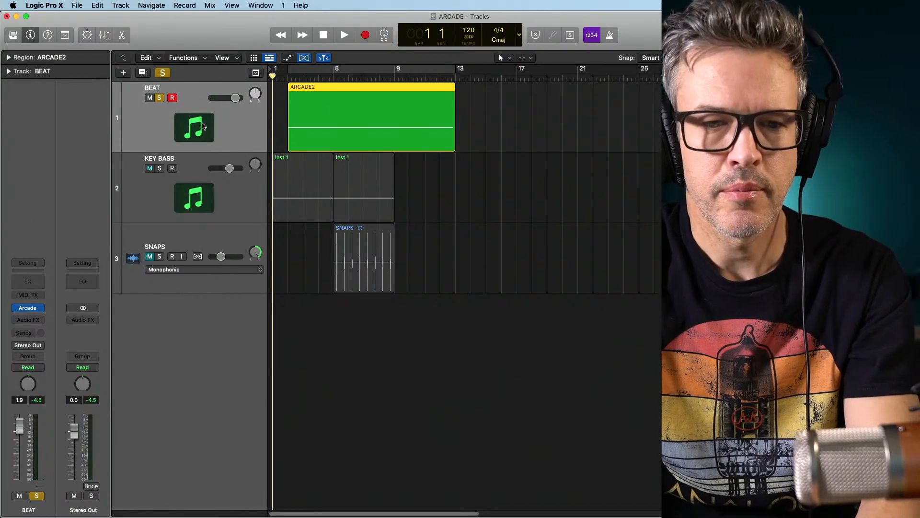
left_click(159, 100)
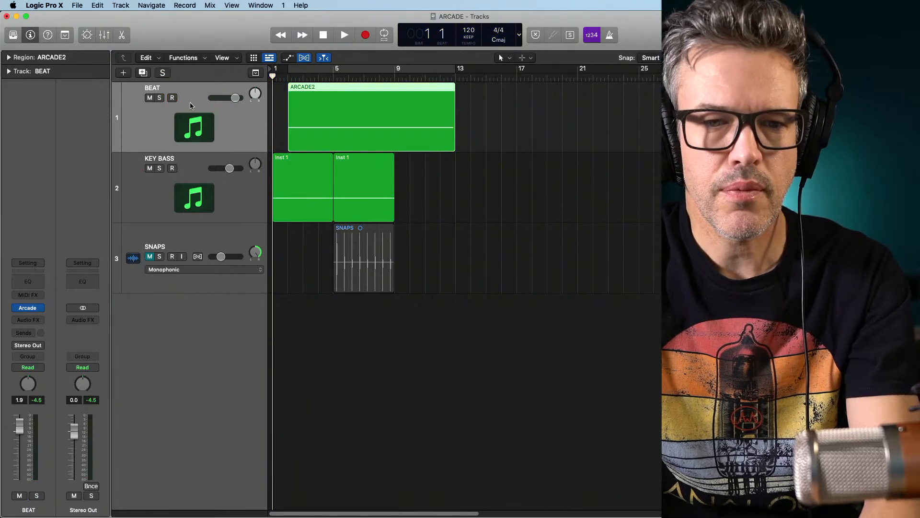
key("space")
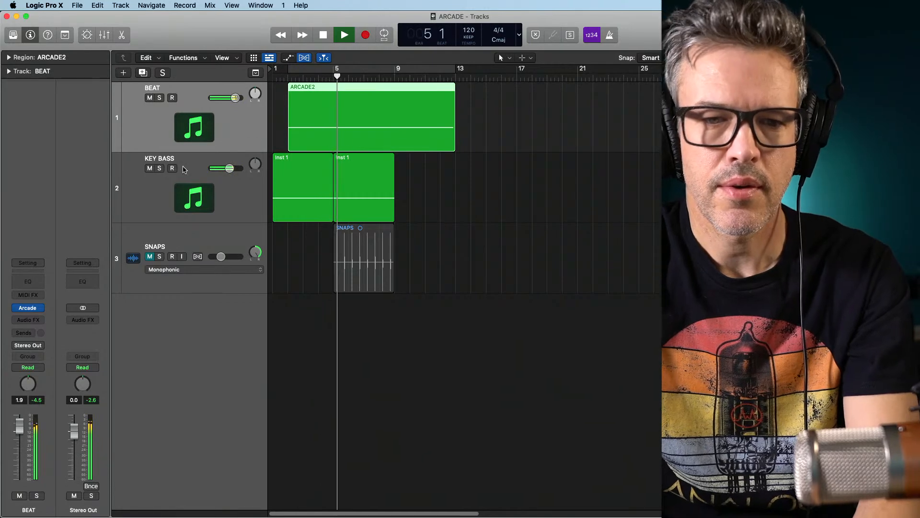
Stop playback, delete the second KEY BASS region and extend the first one to bar 13
left_click(130, 181)
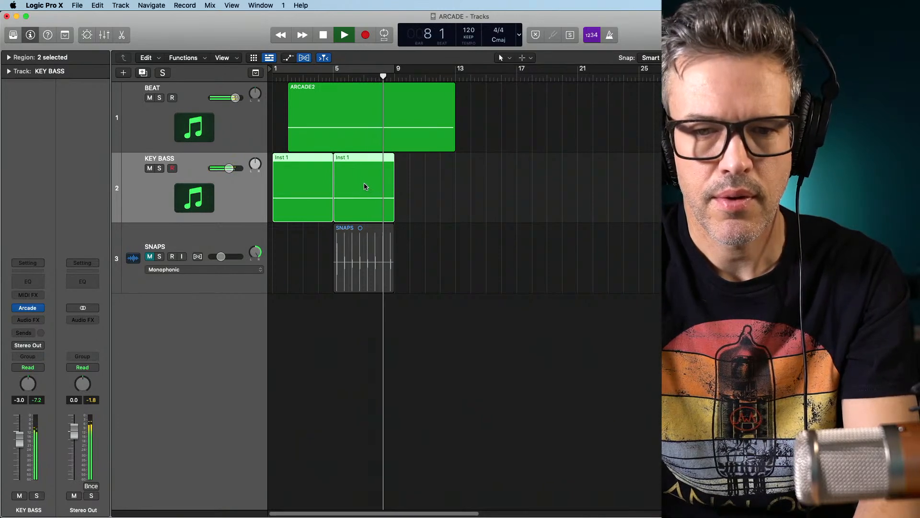
key("space")
left_click(359, 166)
key("Delete")
left_click_drag(333, 217, 456, 217)
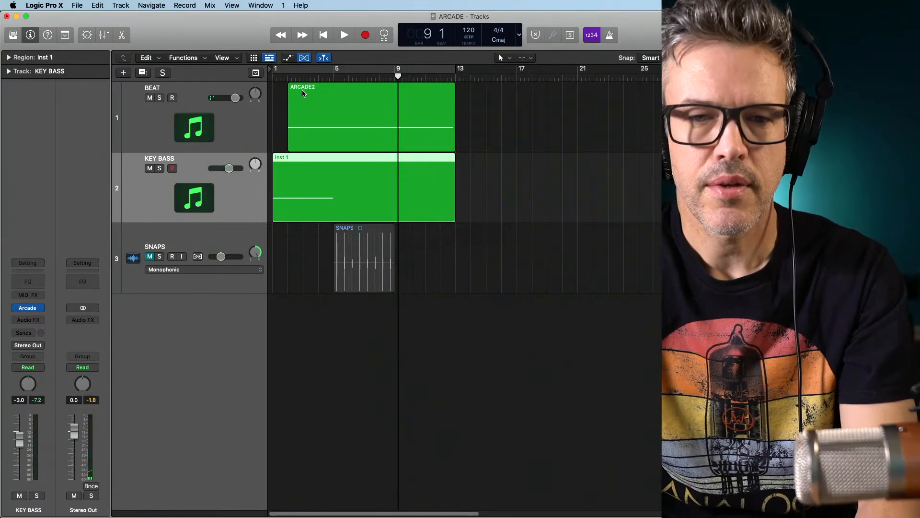
Play the arrangement from the start and unmute the SNAPS track during playback
key("Return")
key("space")
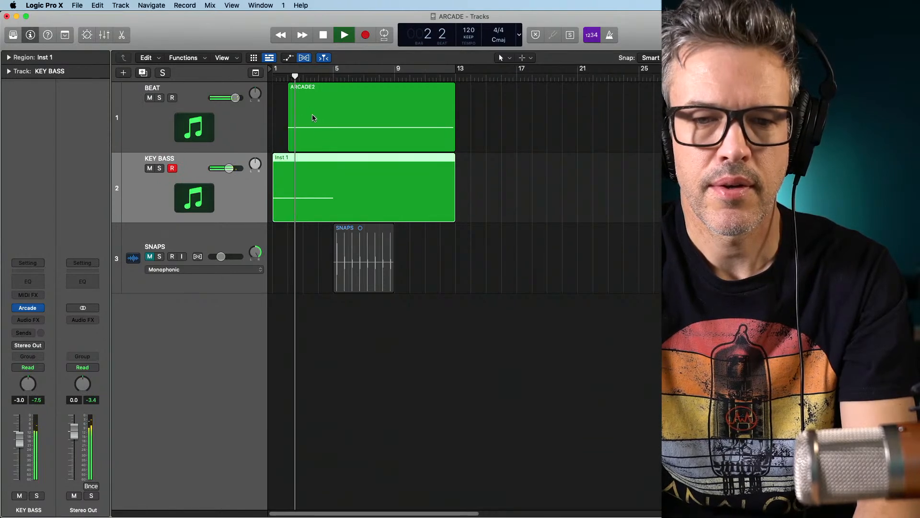
left_click(149, 257)
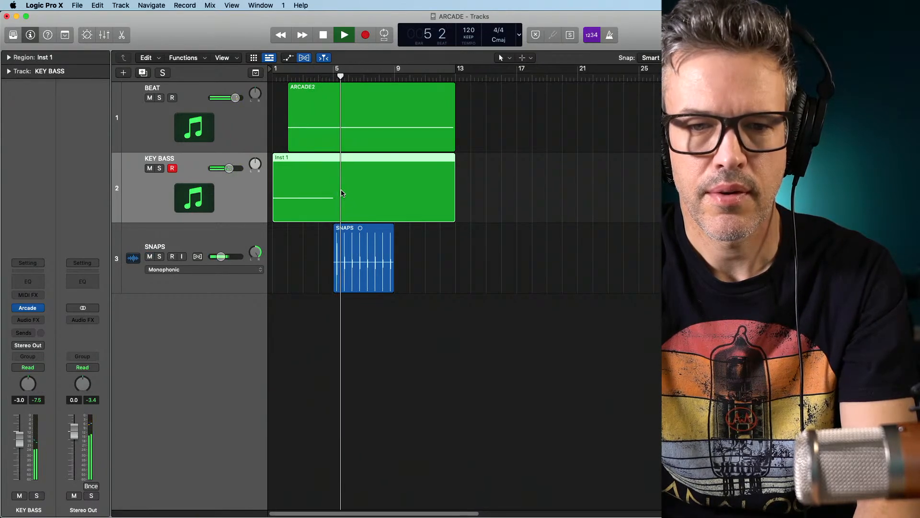
key("space")
Move the SNAPS region to bar 1, audition it from the start, and copy it to bar 5
left_click_drag(347, 231, 286, 231)
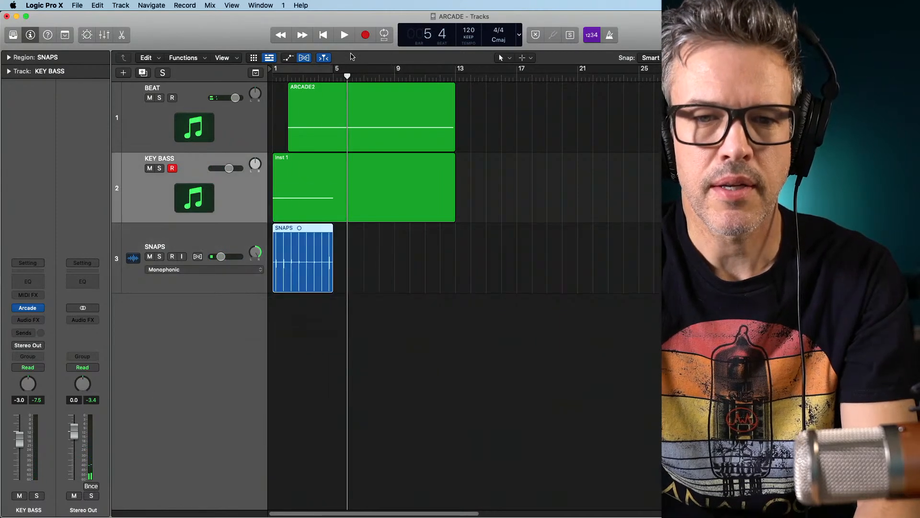
key("Return")
key("space")
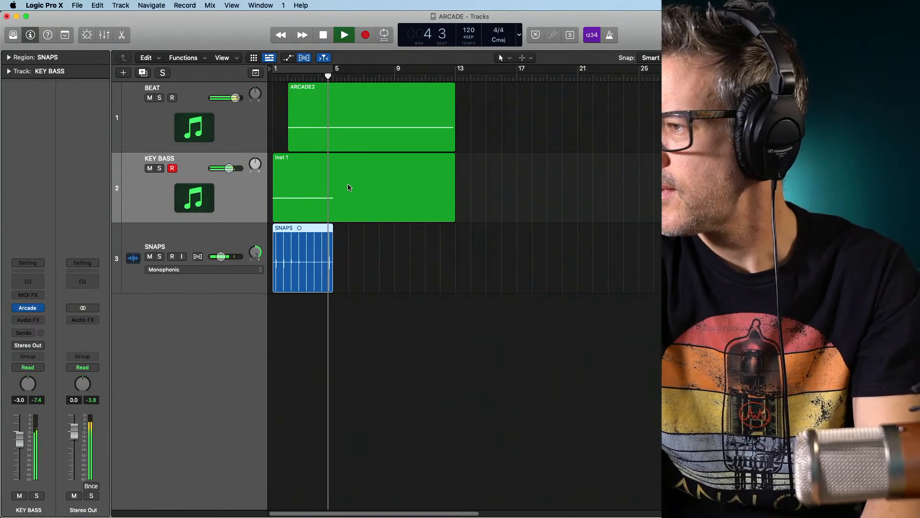
key("space")
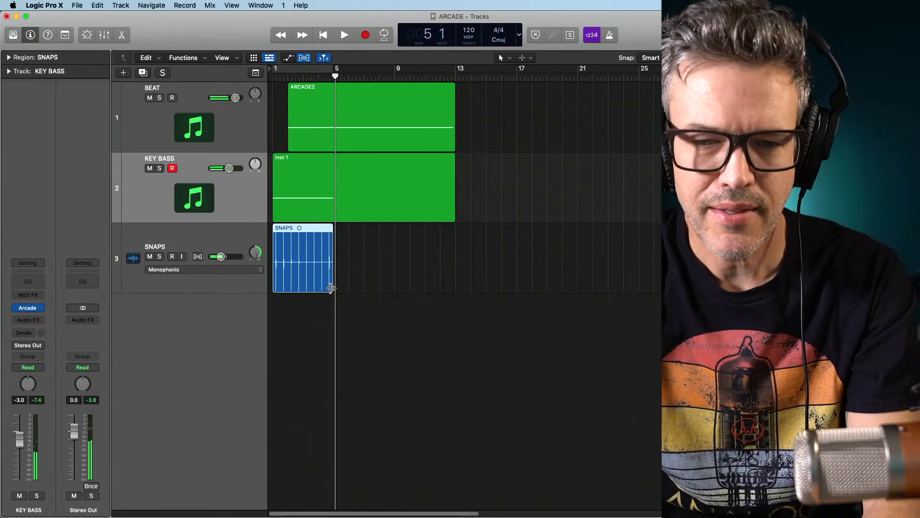
left_click_drag(305, 232, 367, 234)
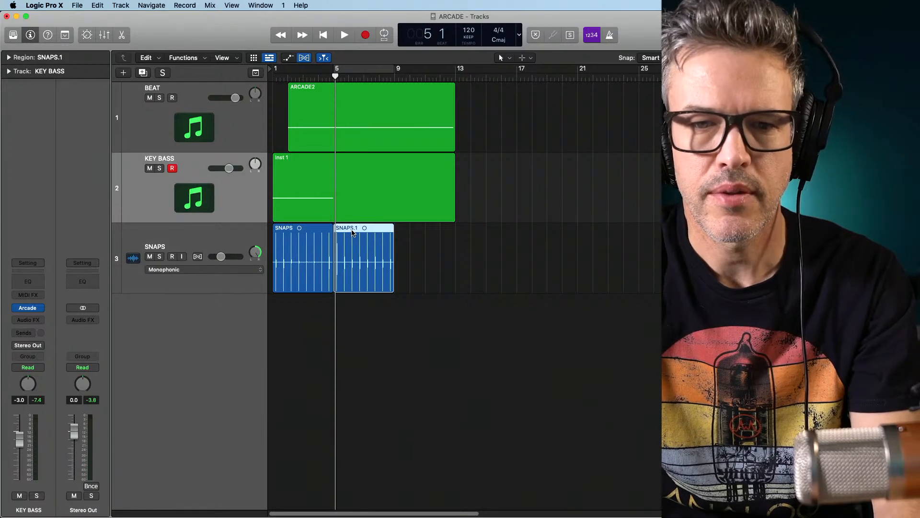
Shorten the BEAT and KEY BASS regions so both end at bar 9, level with the second SNAPS region
left_click(451, 218)
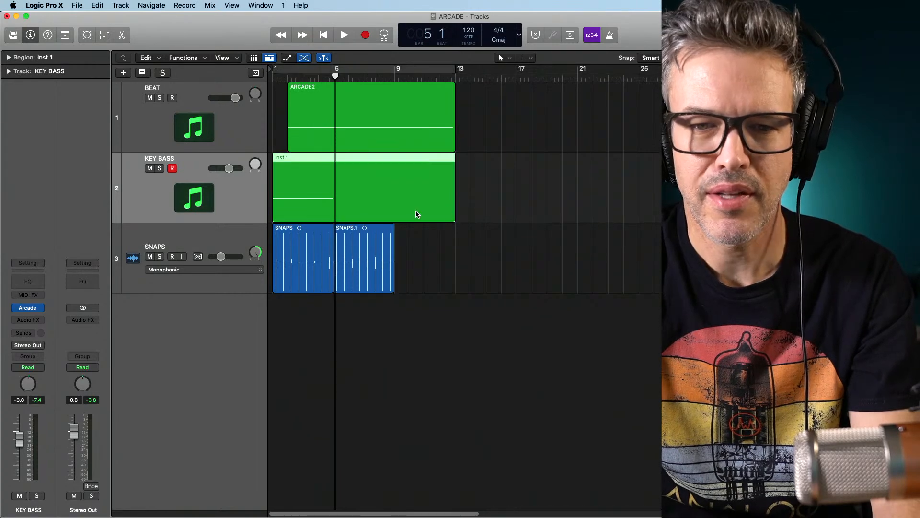
left_click_drag(449, 149, 412, 142)
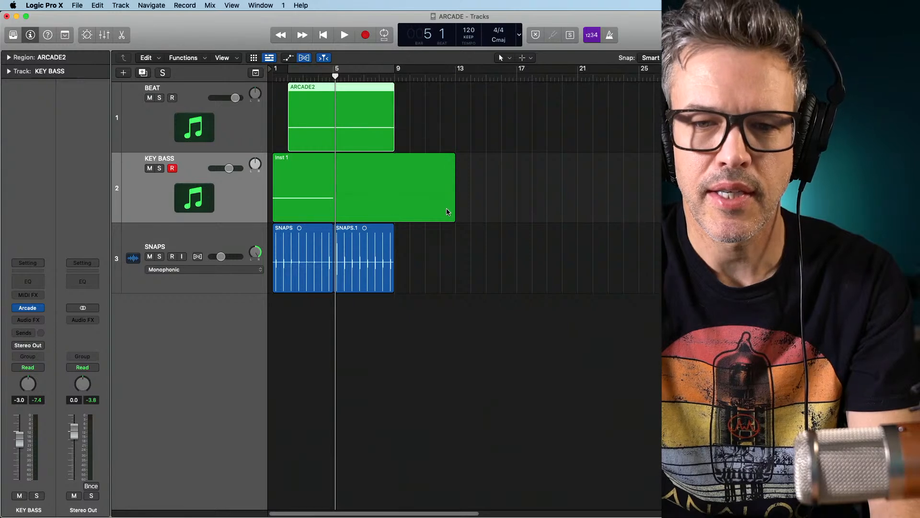
left_click_drag(453, 217, 396, 210)
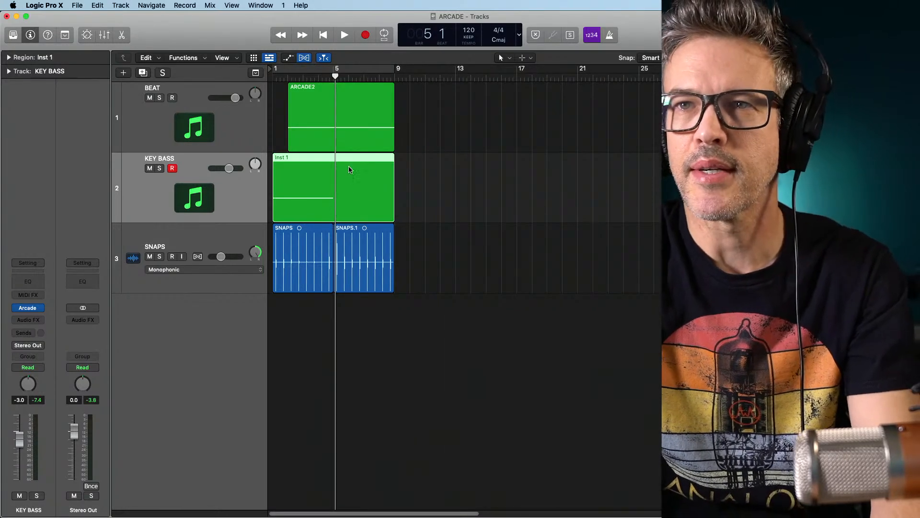
Lengthen the C2 note of the KEY BASS region to the region's end in the Piano Roll and close the editor
double_click(345, 164)
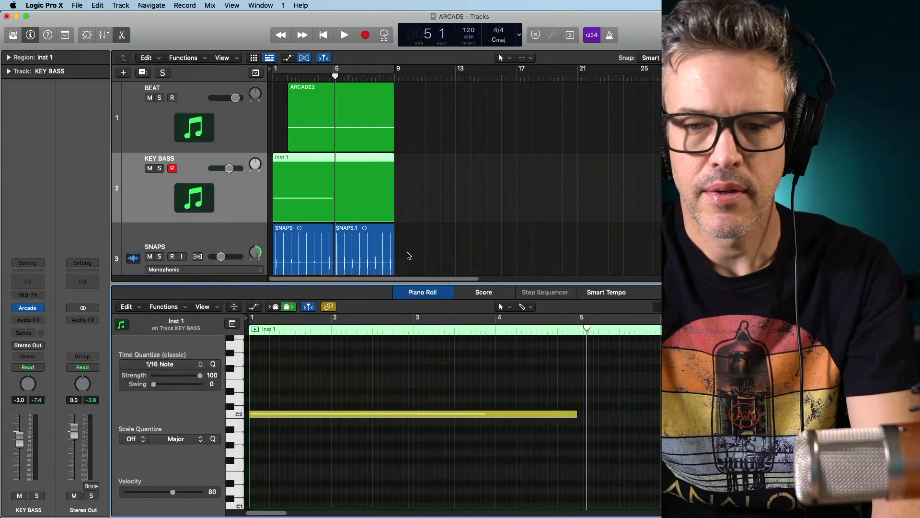
left_click_drag(577, 414, 661, 414)
left_click_drag(895, 414, 898, 414)
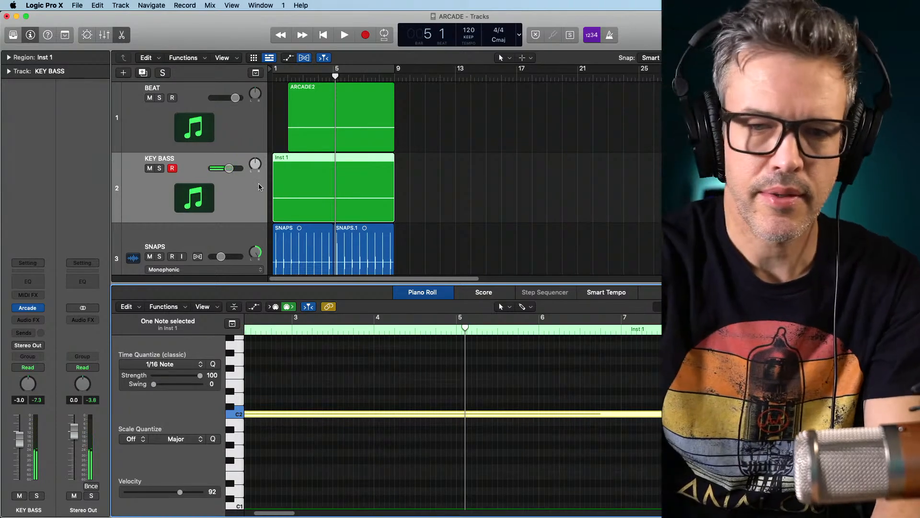
left_click(121, 36)
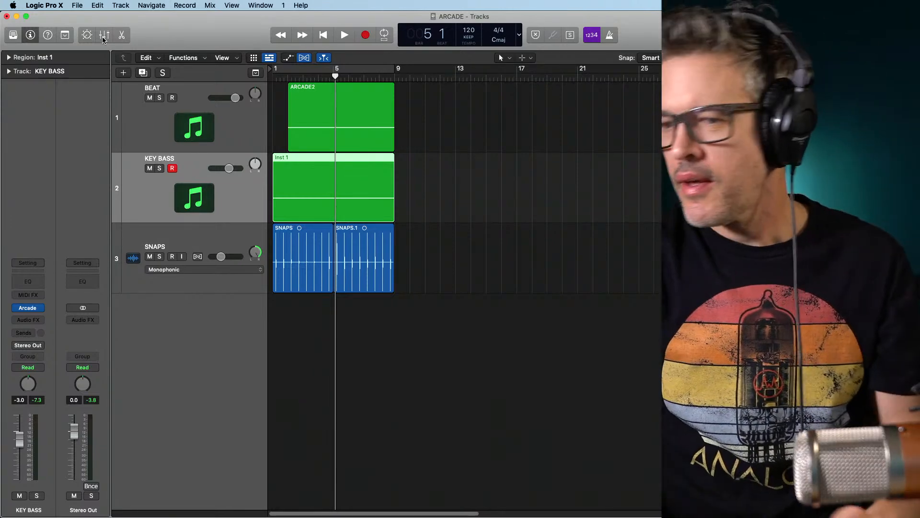
Play the eight-bar arrangement of BEAT, KEY BASS and SNAPS from the start and return to bar 1
key("Return")
key("space")
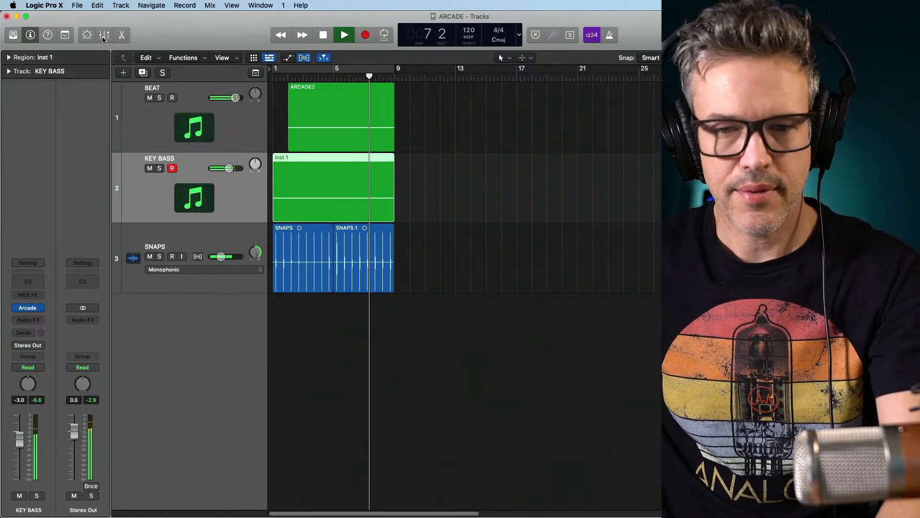
key("space")
key("Return")
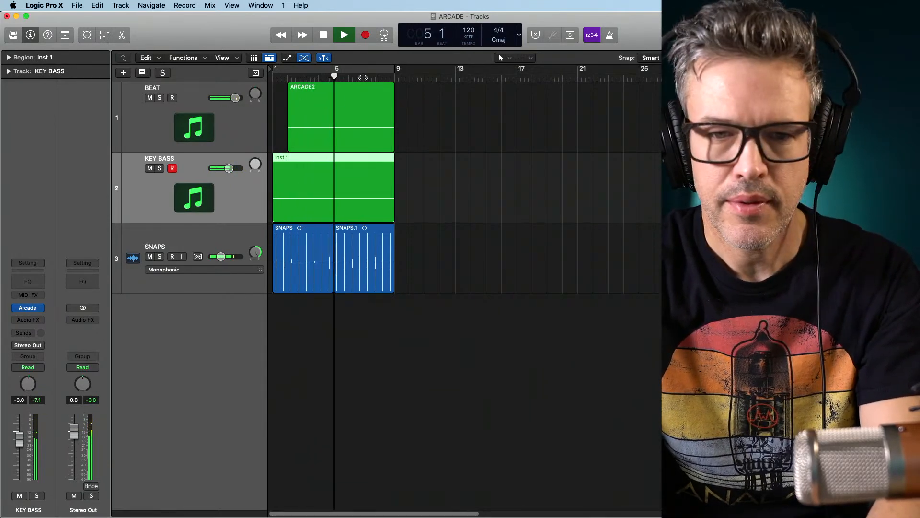
Set the cycle range to bars 5 through 9, audition it, and return the playhead to bar 5
key("space")
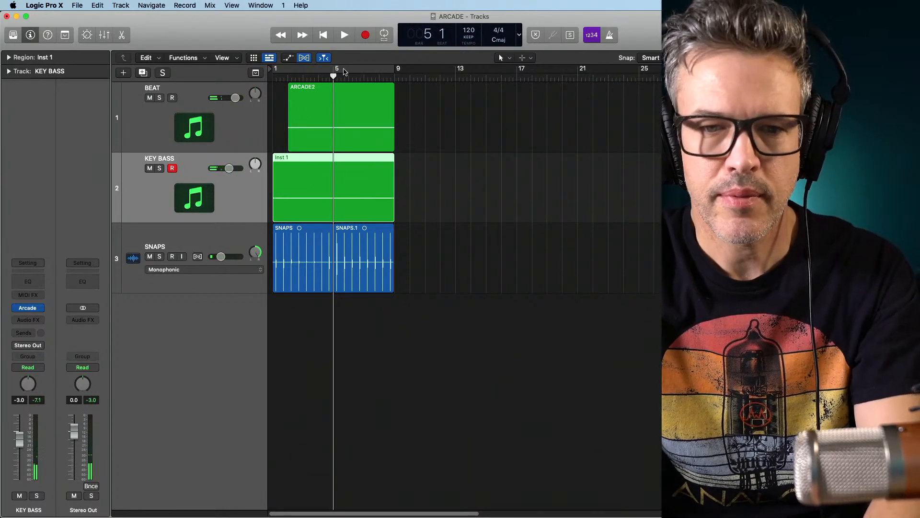
left_click_drag(275, 70, 334, 70)
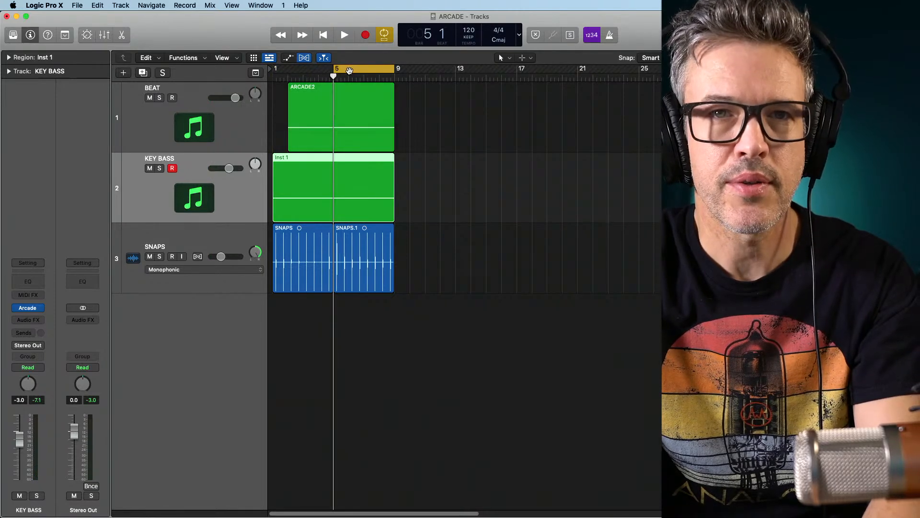
key("space")
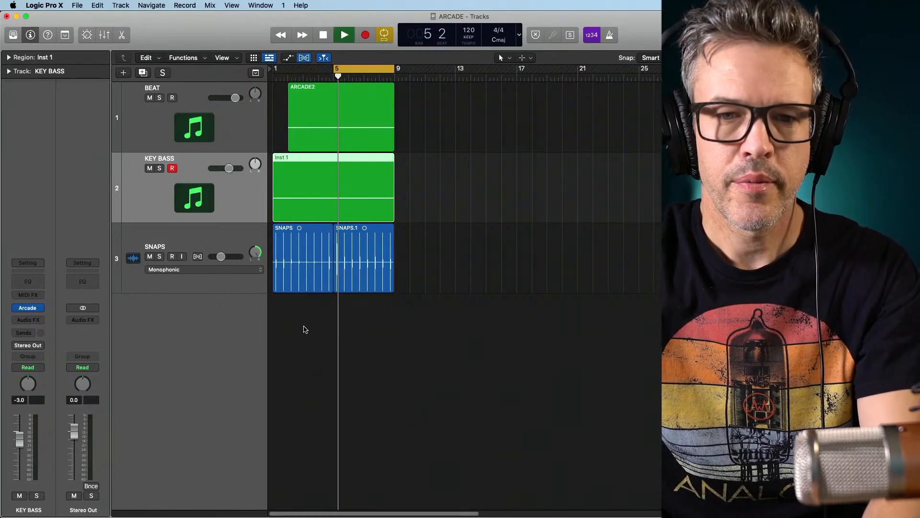
left_click(340, 77)
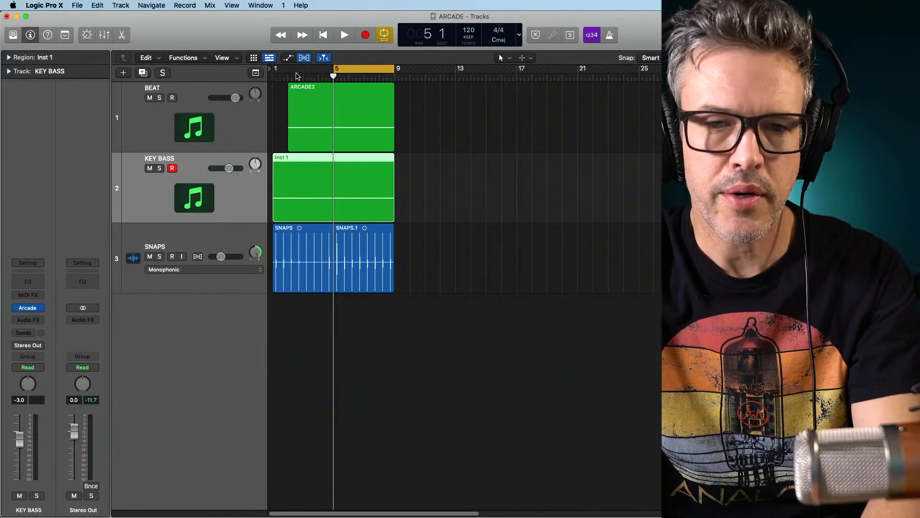
key("space")
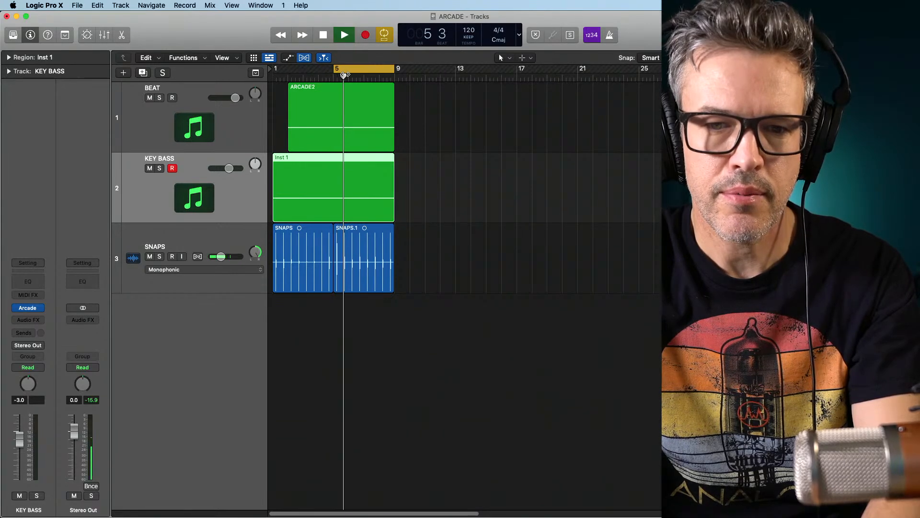
mouse_move(344, 76)
left_mouse_down()
mouse_move(287, 80)
mouse_move(335, 79)
left_mouse_up()
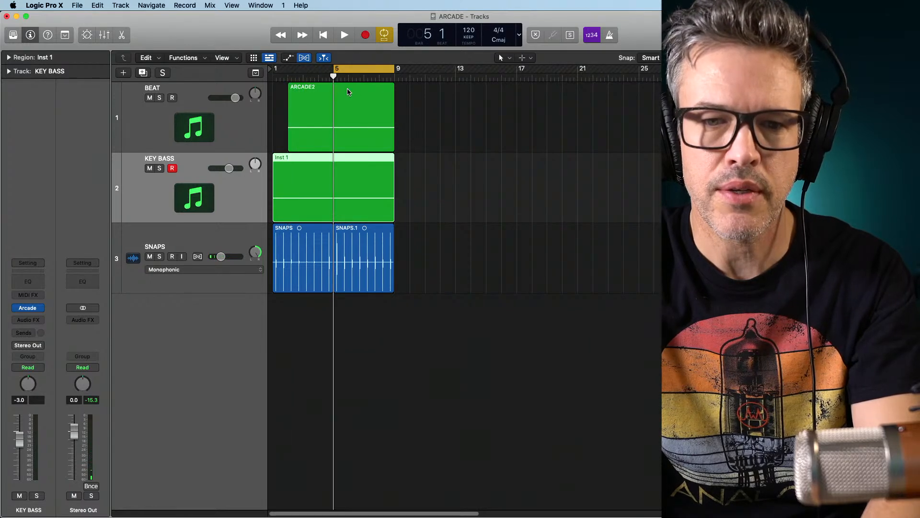
Split the BEAT region and its crossing notes at bar 5, and audition the second half
left_click(347, 90)
key("super+t")
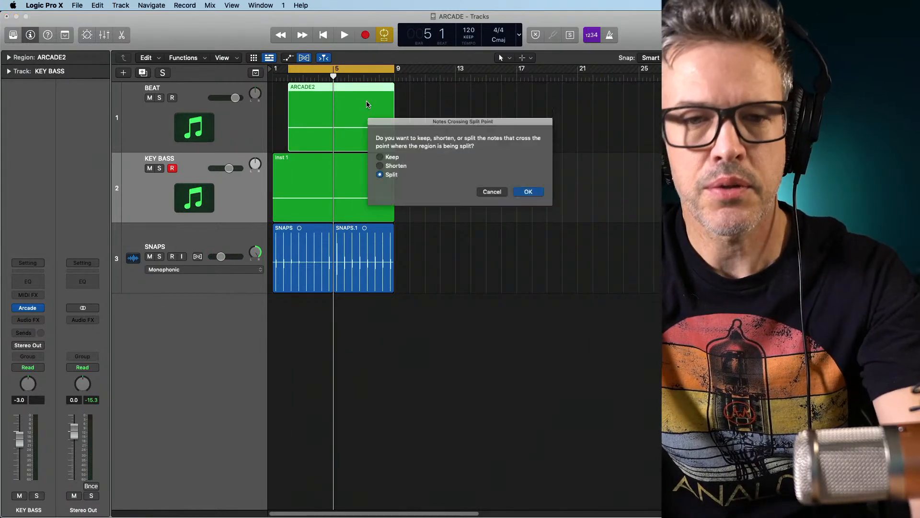
left_click(544, 195)
key("space")
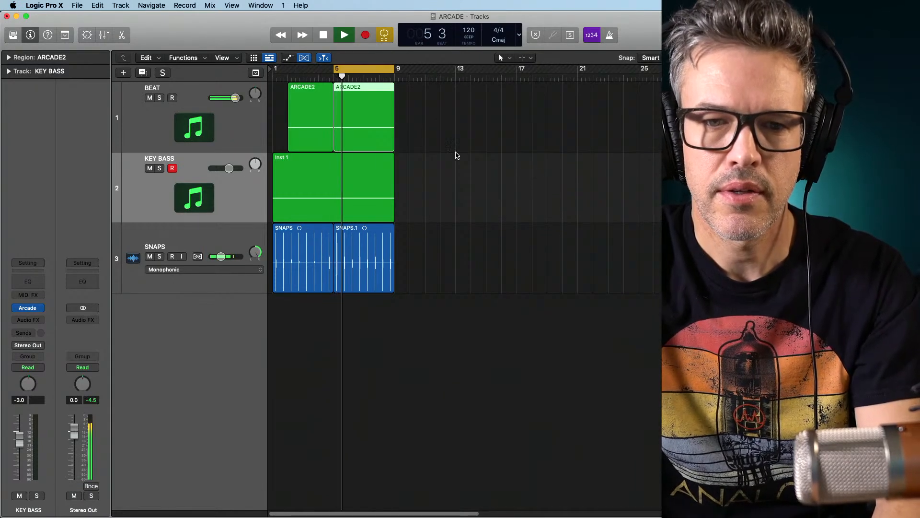
key("space")
left_click_drag(354, 76, 334, 76)
Split the KEY BASS region and its held note at bar 5, audition the cycle, and return to bar 1
left_click(347, 167)
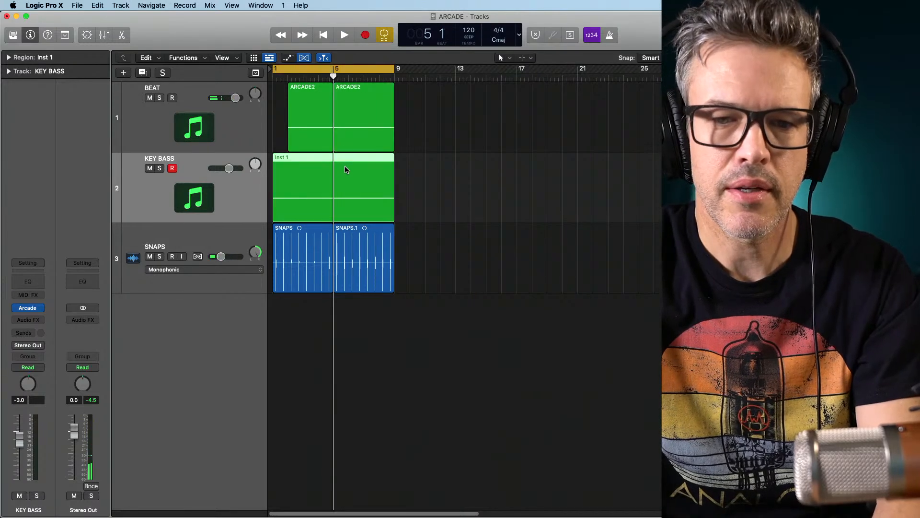
key("super+t")
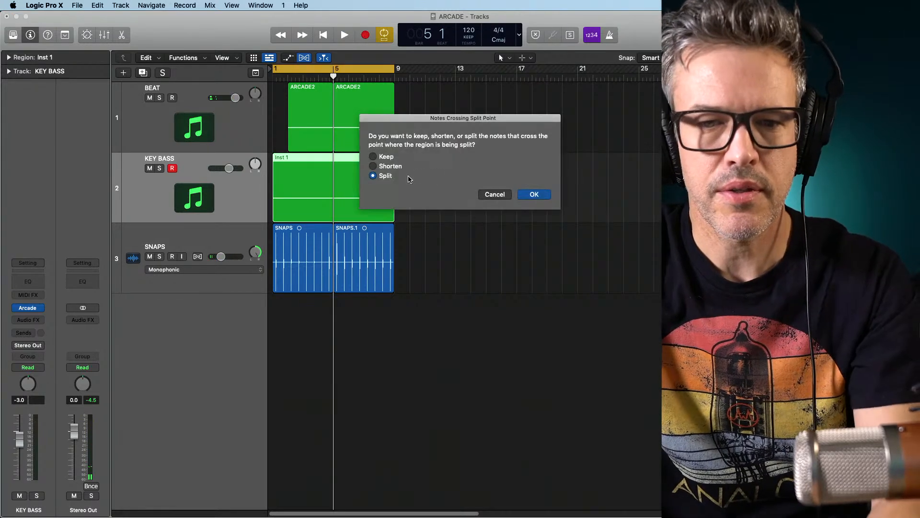
left_click(534, 194)
key("space")
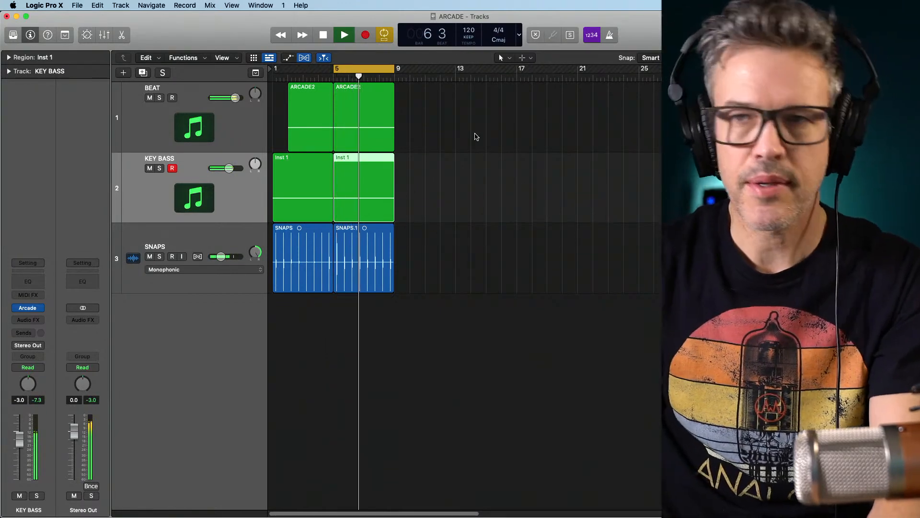
key("space")
key("Return")
Play the second BEAT and KEY BASS regions from bar 5 and return the playhead to bar 5
left_click(355, 119)
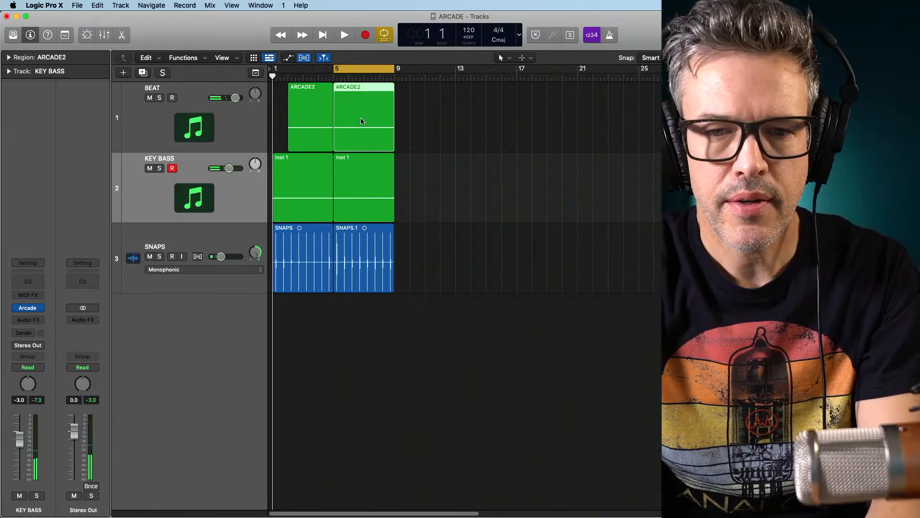
key("shift+space")
left_click(367, 169)
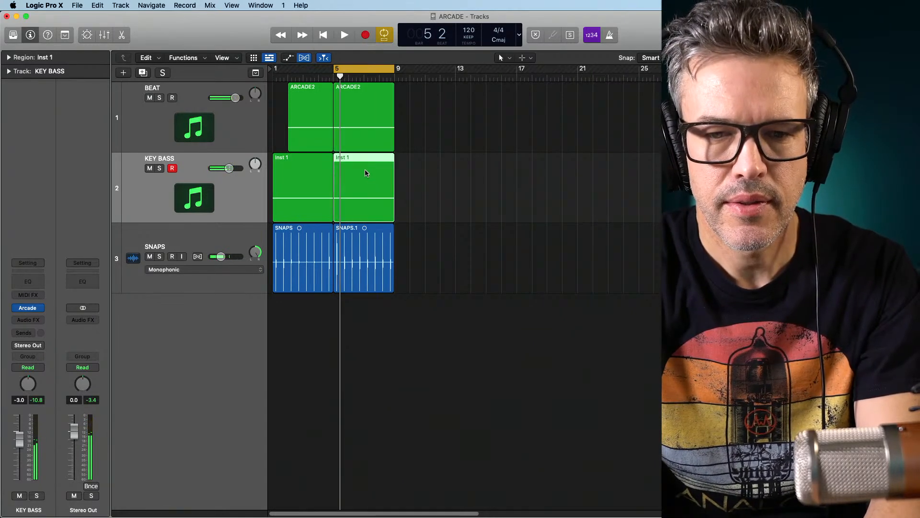
left_click_drag(339, 77, 334, 78)
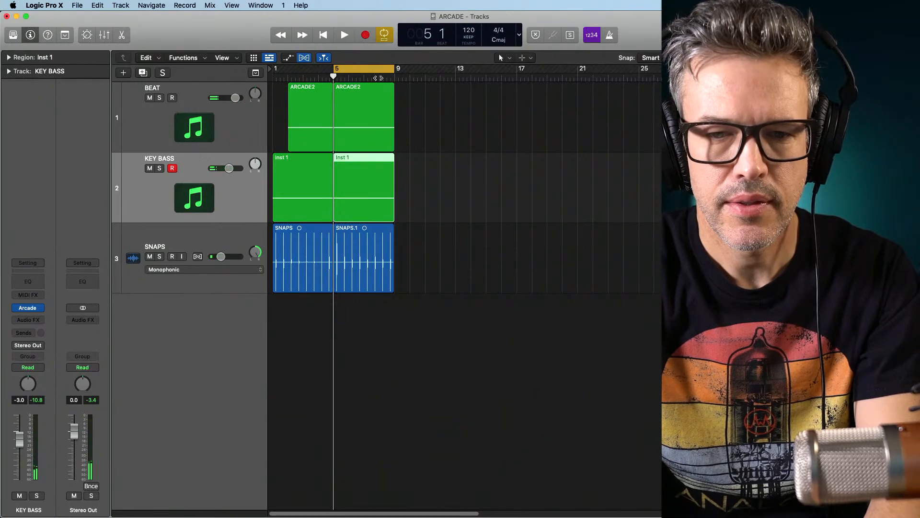
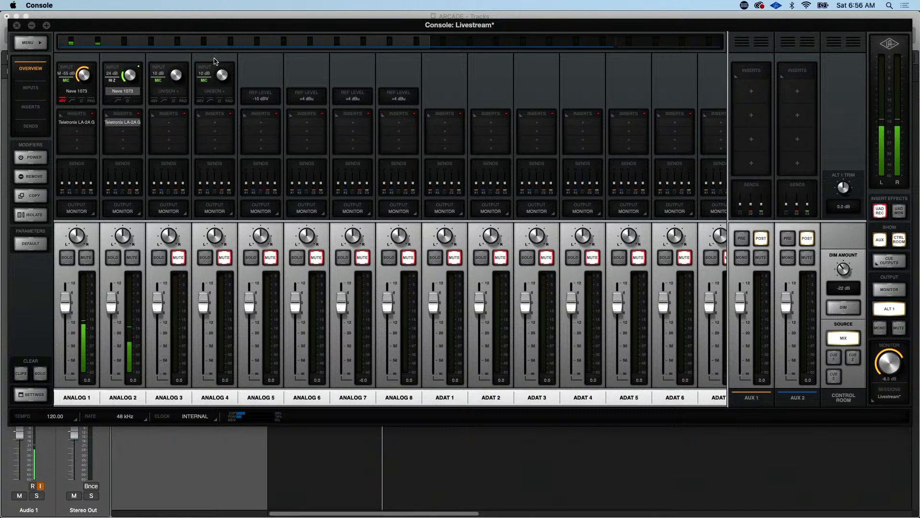
Inspect the Neve 1073 preamp on ANALOG 2, switch on its Teletronix LA-2A compressor, and close both plug-in windows
left_click(123, 91)
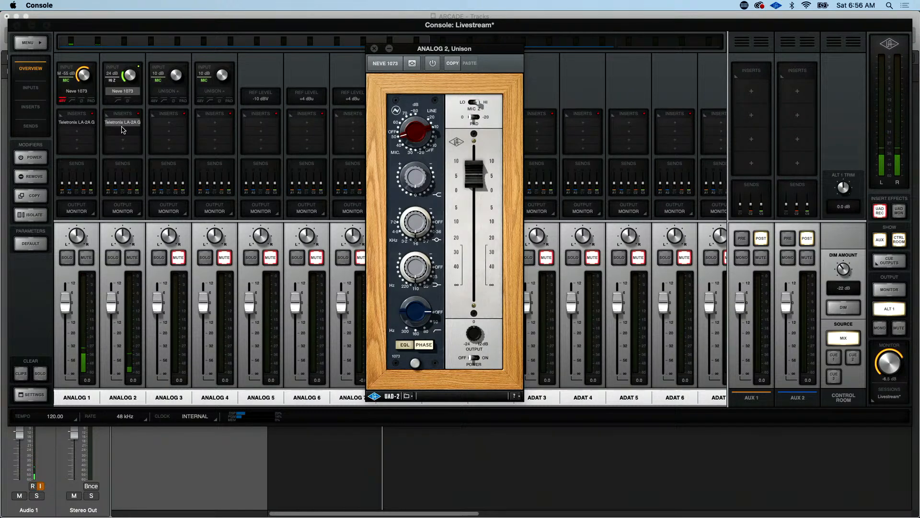
left_click(117, 123)
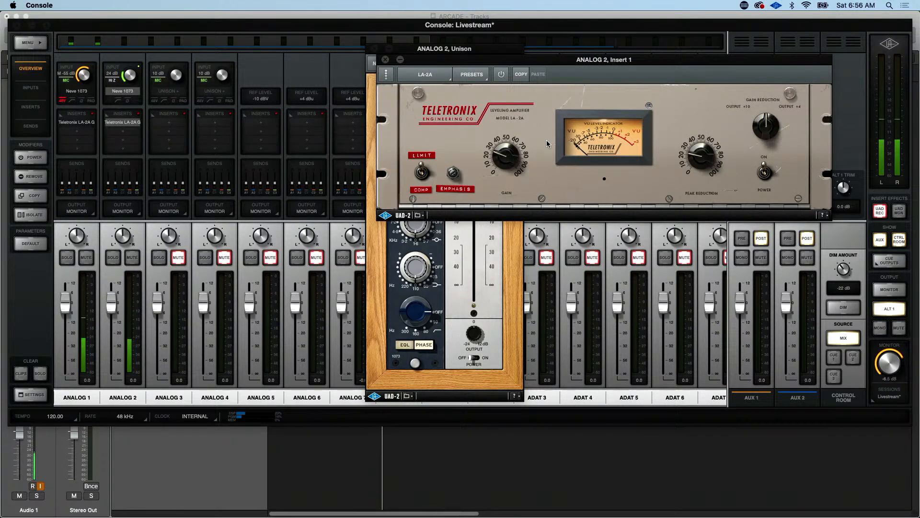
left_click(502, 75)
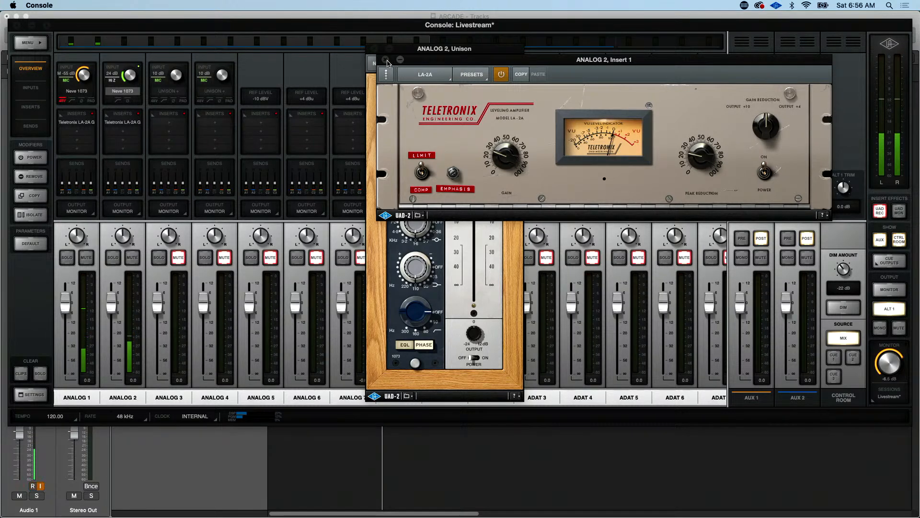
left_click(385, 59)
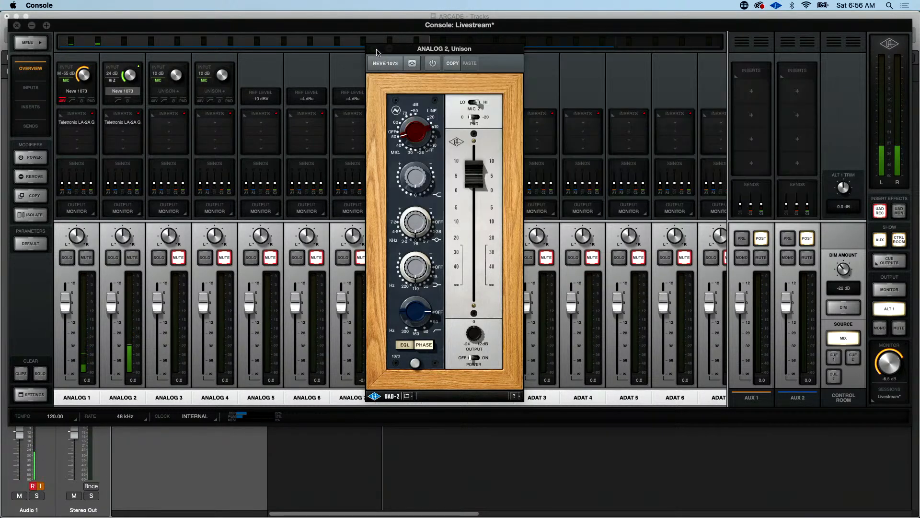
left_click(375, 48)
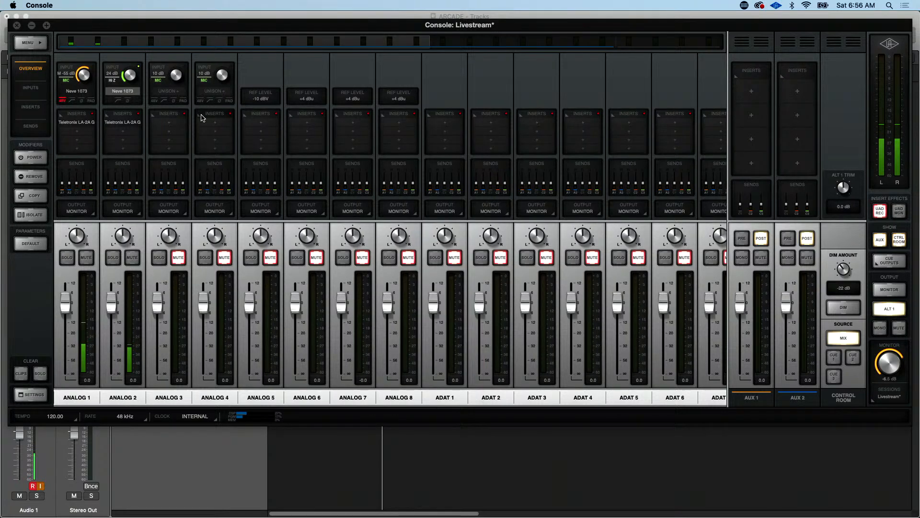
Switch back to Logic Pro X, insert a mono Tuner on the Audio 1 track, and audition the cycled bars 5 to 9
key("super+Tab")
key("Return")
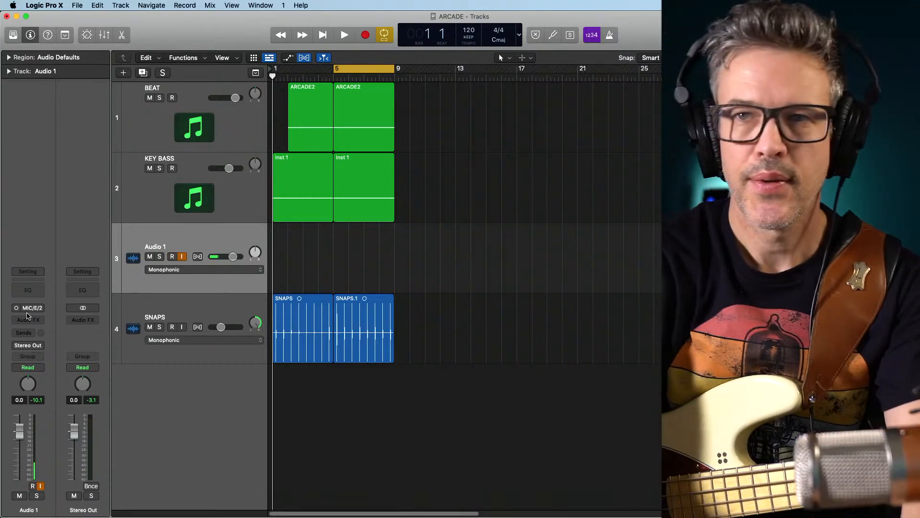
left_click(28, 319)
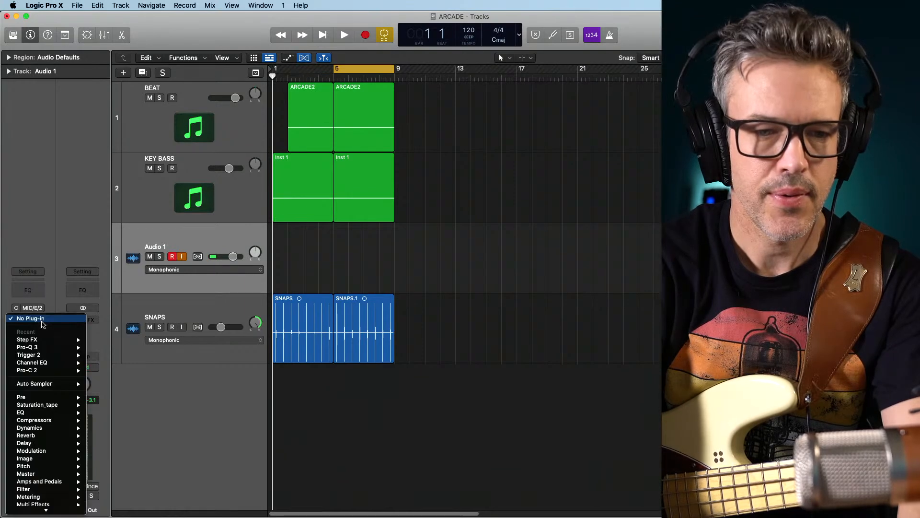
mouse_move(82, 511)
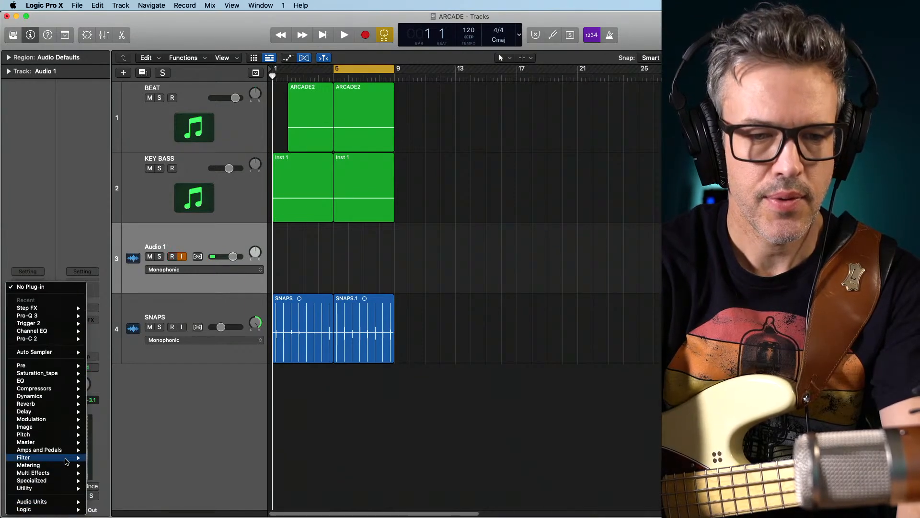
mouse_move(48, 511)
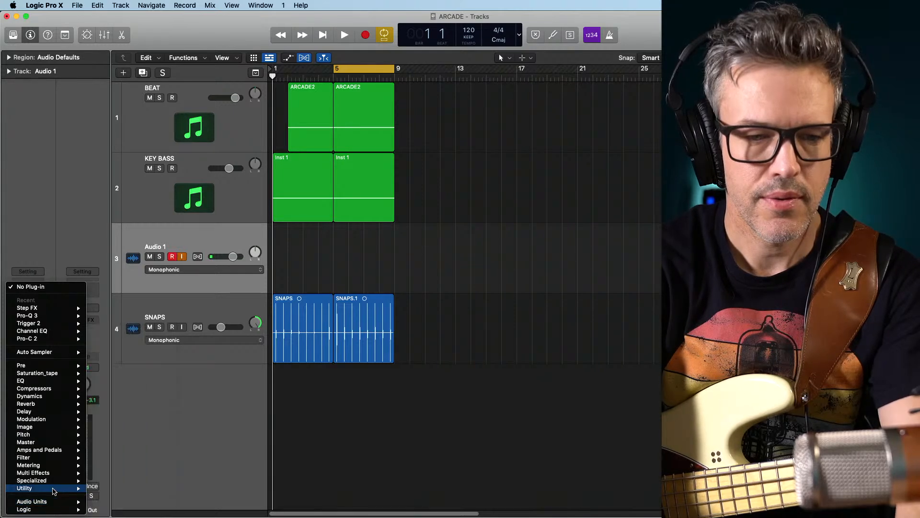
mouse_move(54, 490)
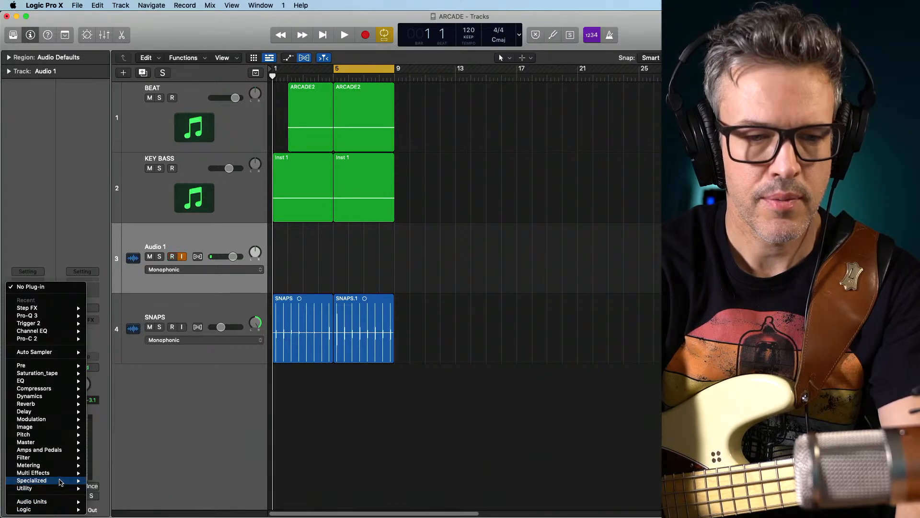
mouse_move(63, 466)
mouse_move(118, 496)
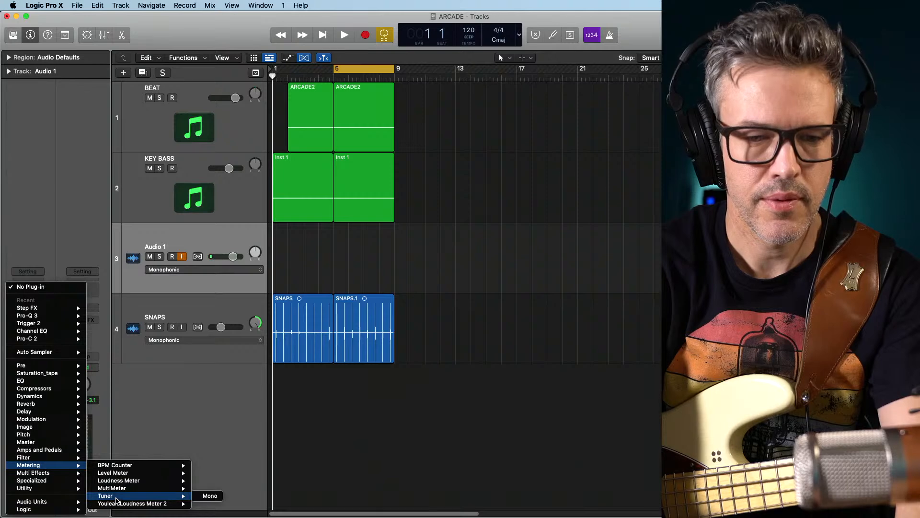
left_click(202, 498)
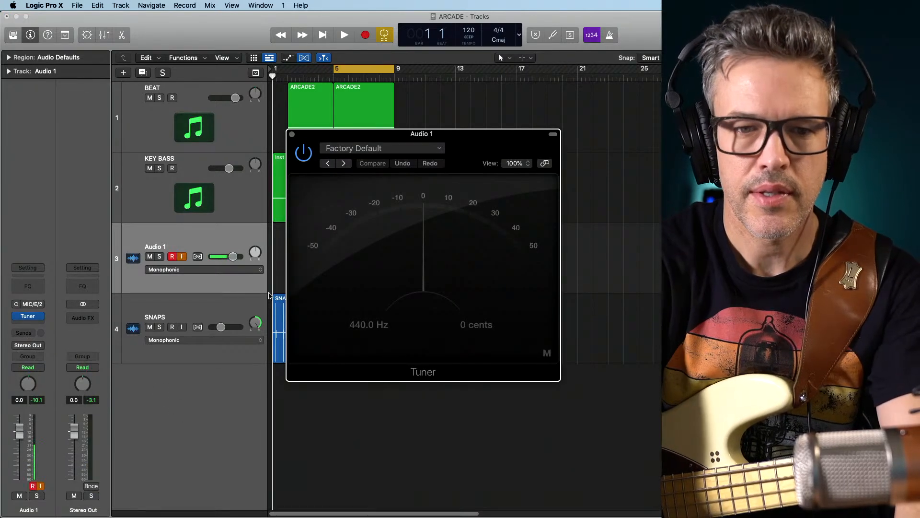
left_click(292, 134)
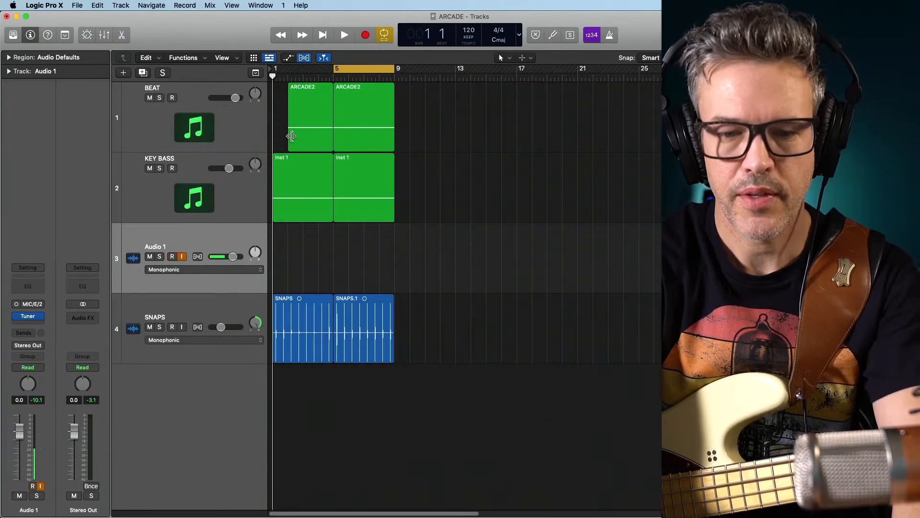
key("space")
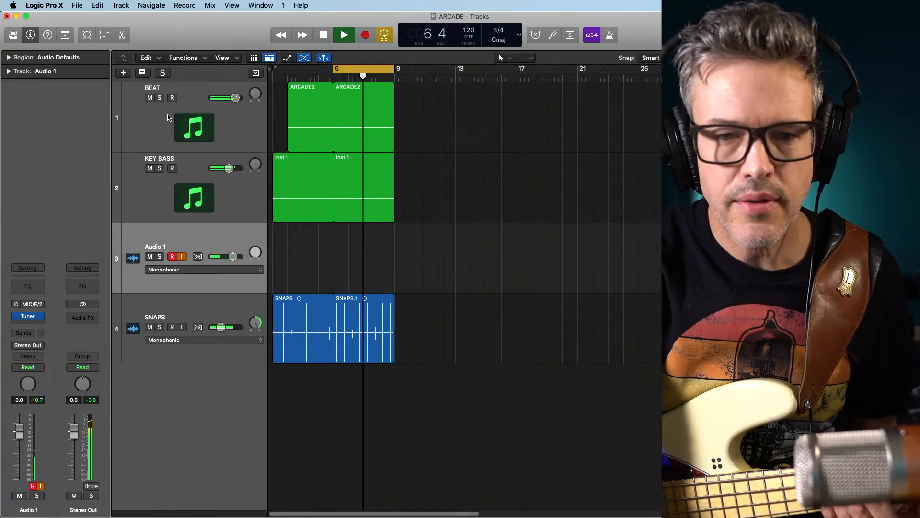
key("space")
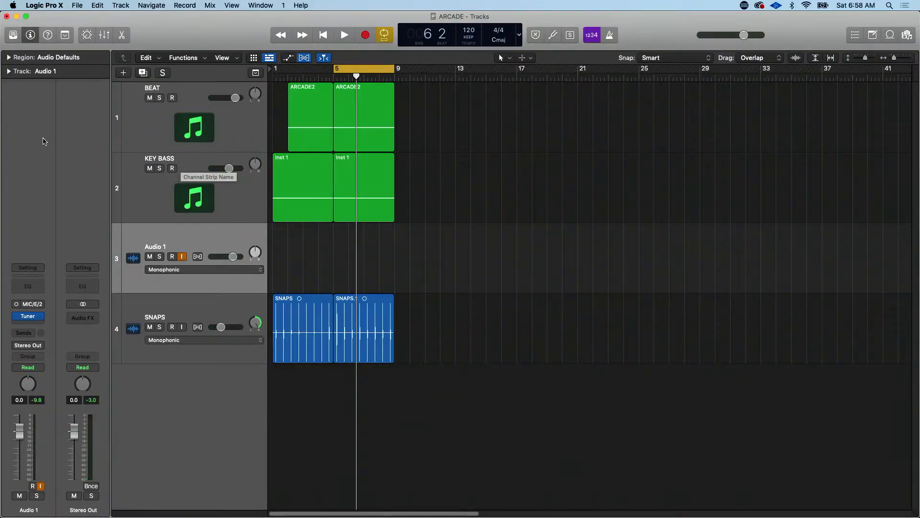
View the Bitter Pill kit in the KEY BASS track's Arcade instrument, close the plug-in window, and stop playback
left_click(151, 108)
left_click(132, 191)
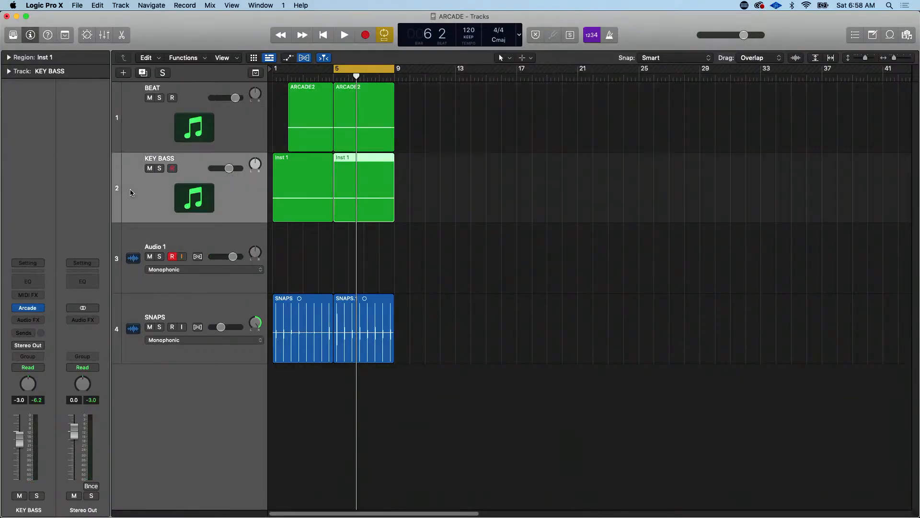
left_click(28, 311)
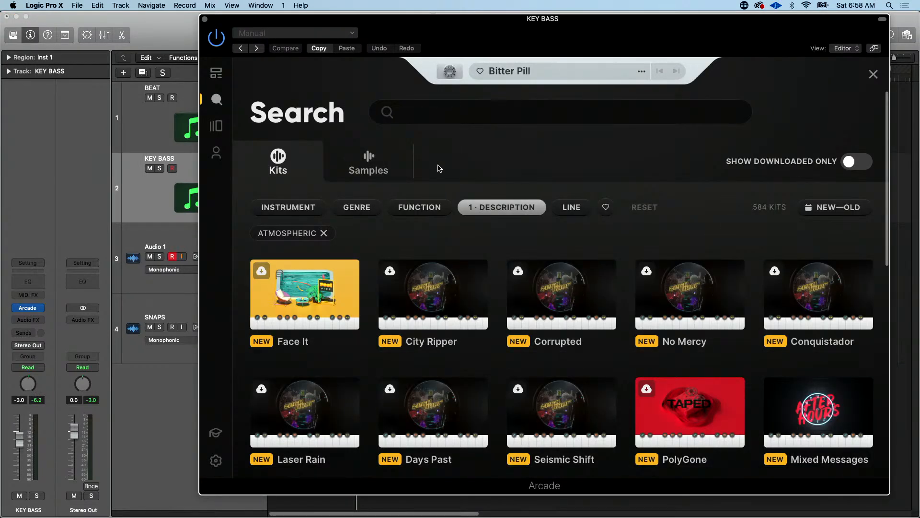
left_click(452, 72)
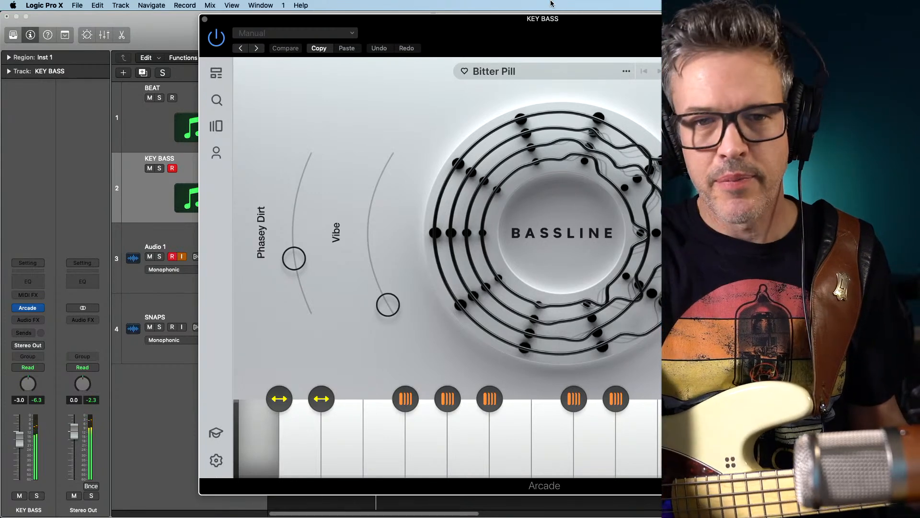
left_click(204, 19)
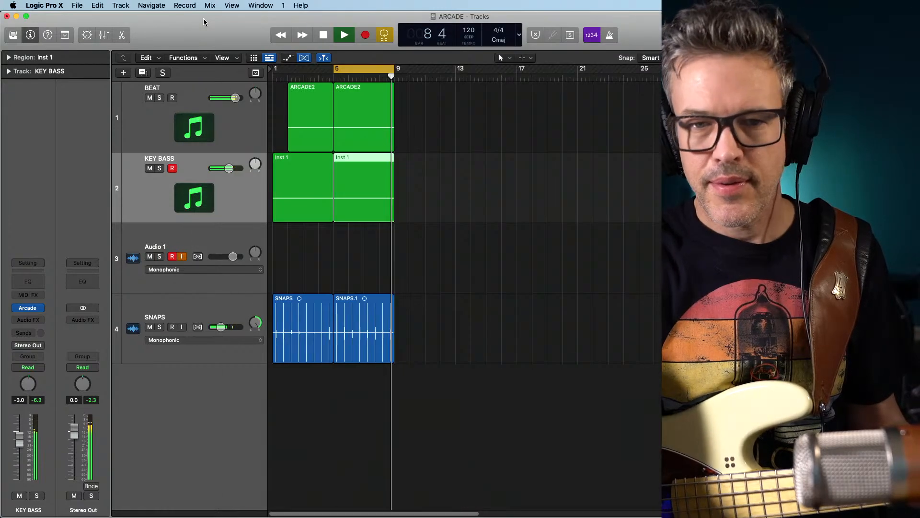
key("space")
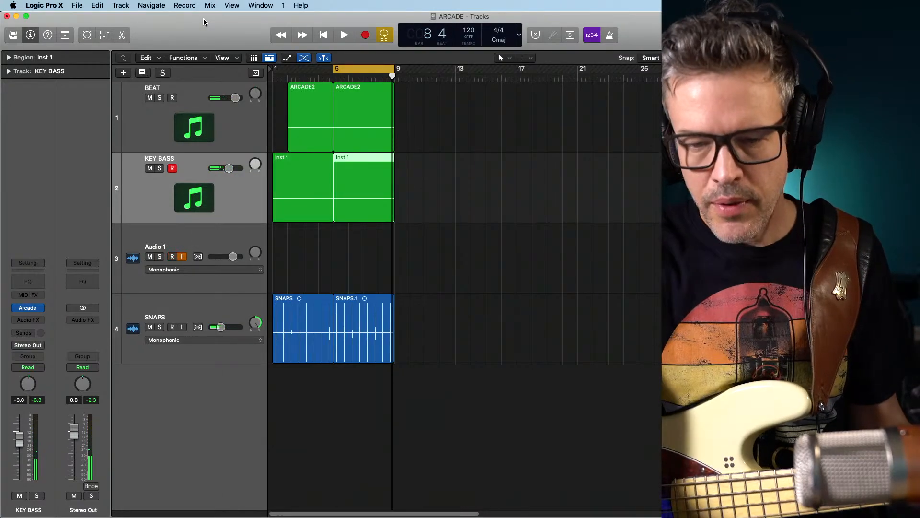
Audition the cycled section from bars 5 to 9 briefly, return the playhead to bar 1, and turn off cycle mode
key("Return")
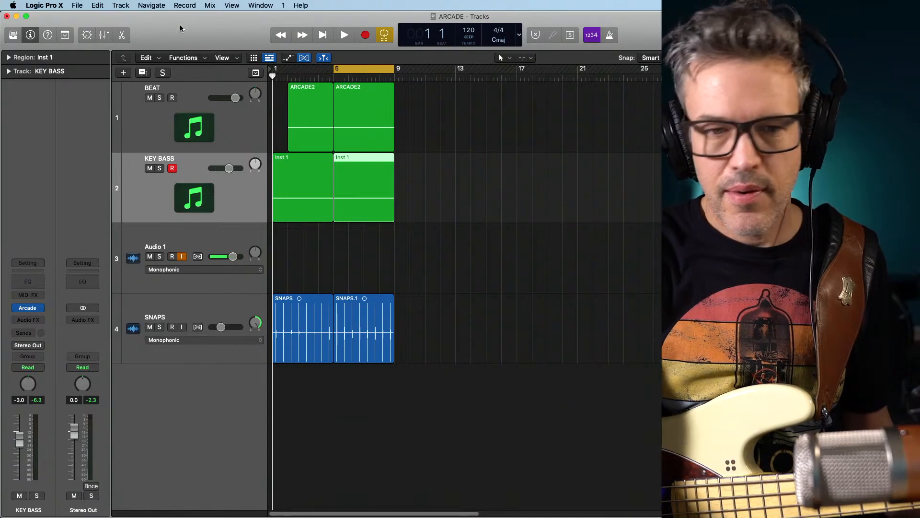
key("space")
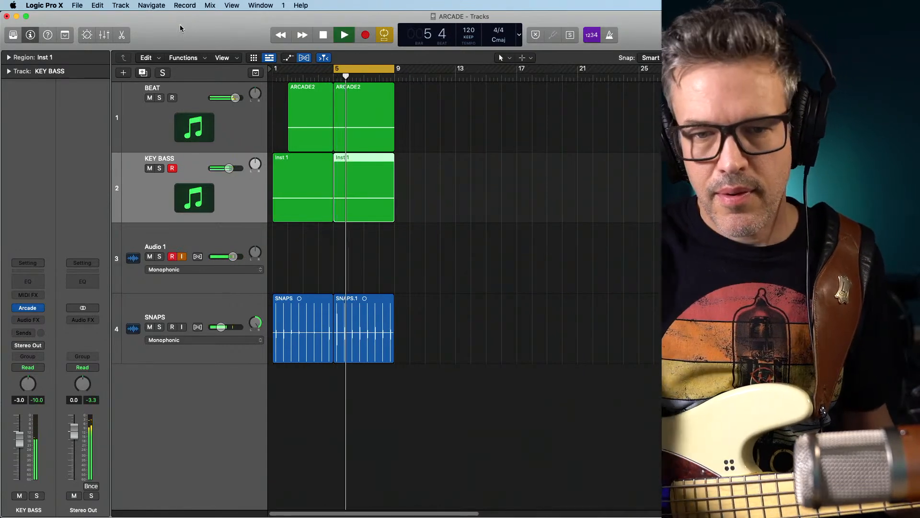
key("space")
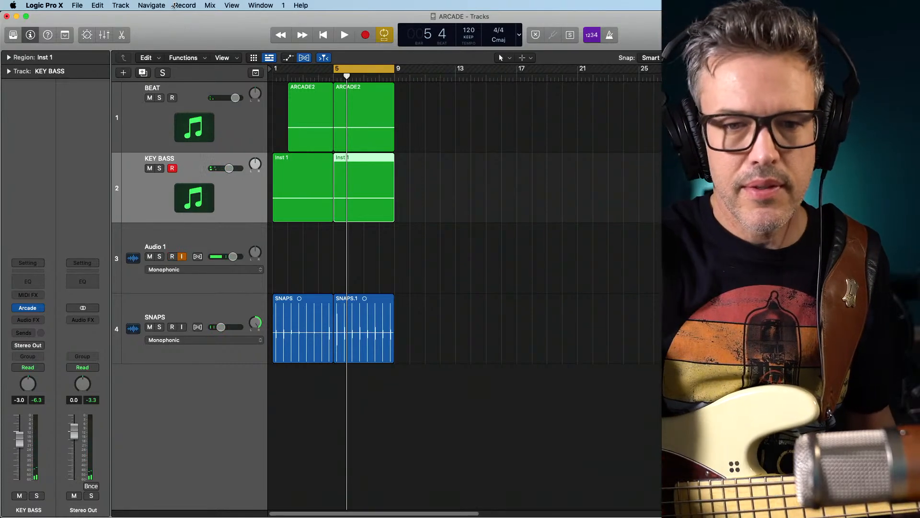
key("Return")
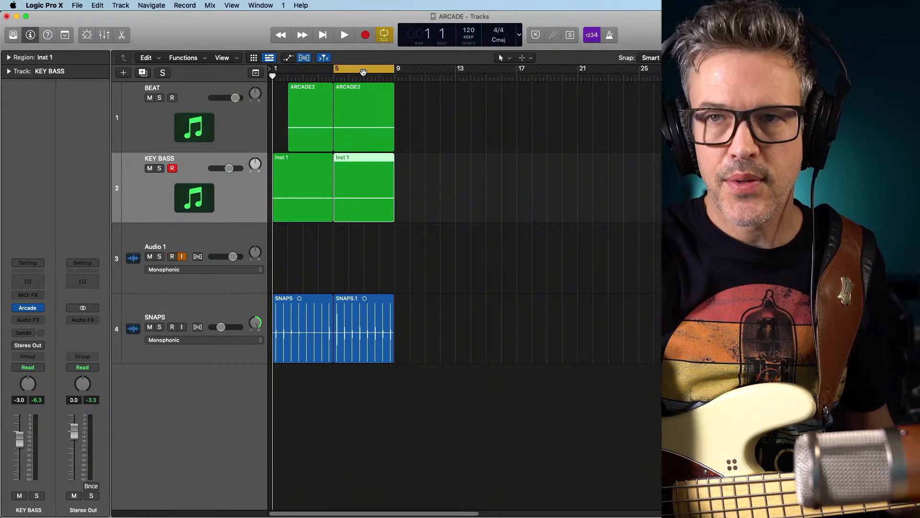
left_click(364, 72)
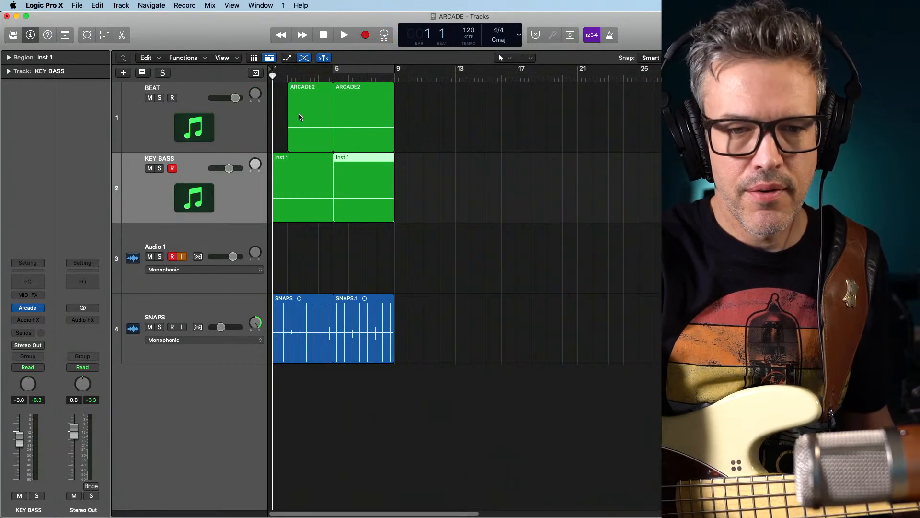
Record a trial live bass pass on Audio 1 from bar 1 past bar 9, and delete the recorded region
key("r")
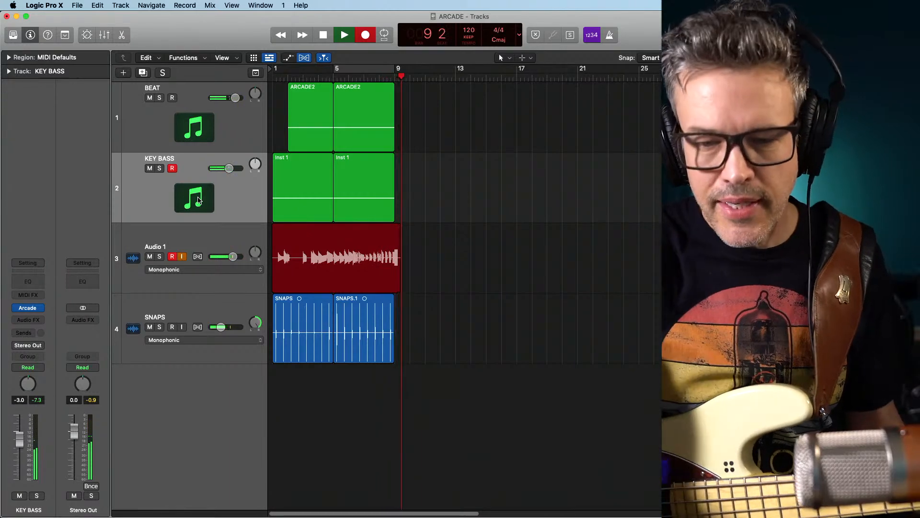
key("space")
left_click(453, 262)
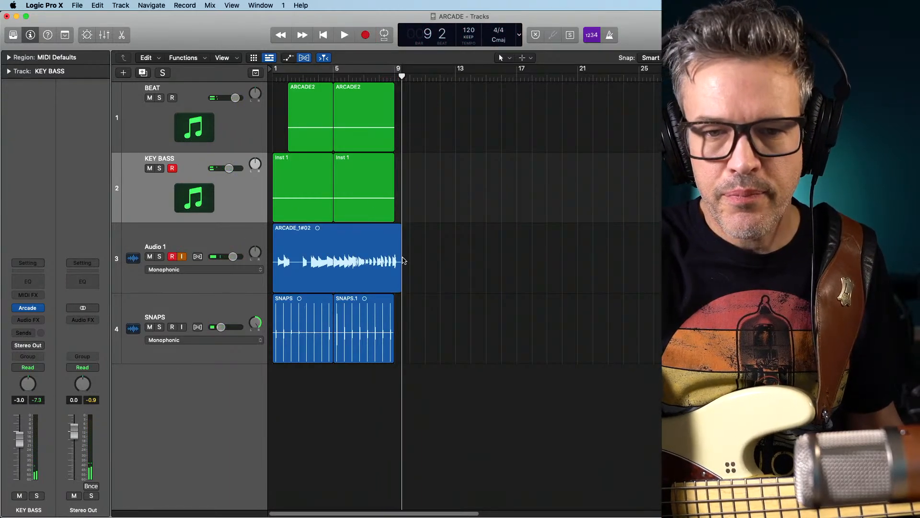
right_click(385, 244)
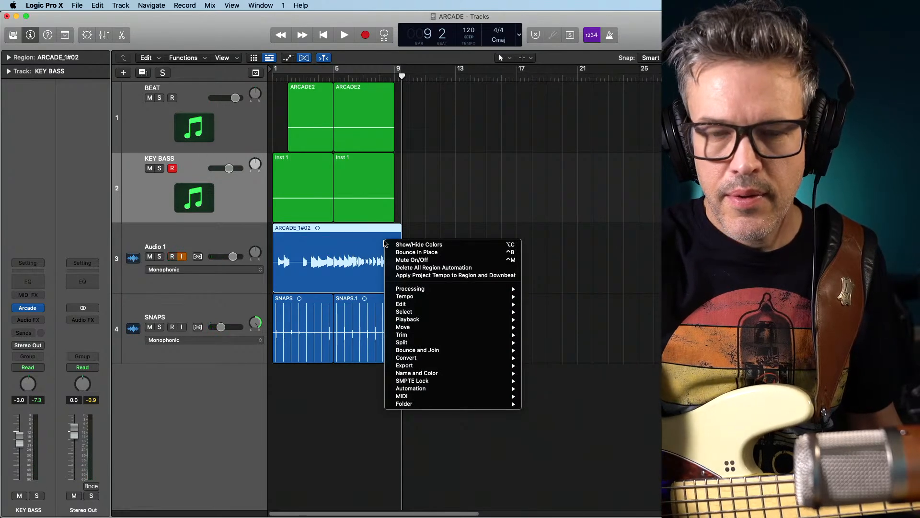
left_click(432, 214)
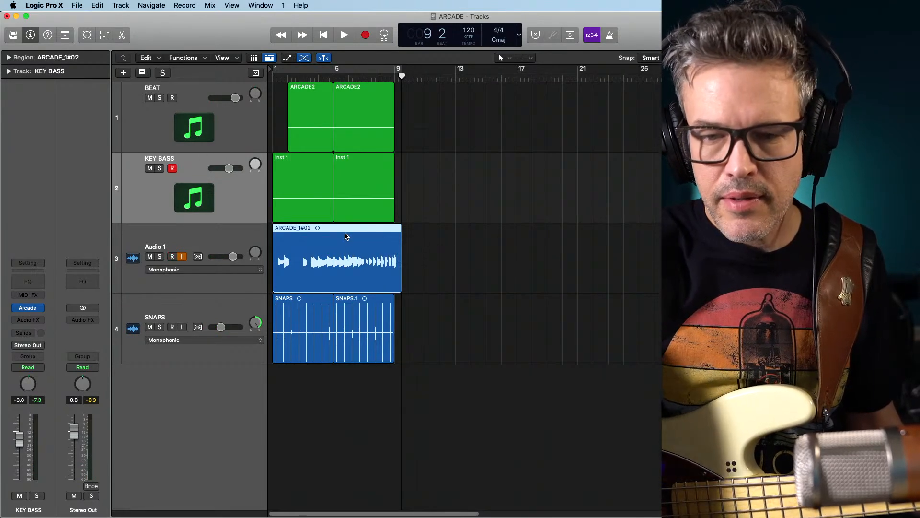
key("Delete")
left_click(533, 205)
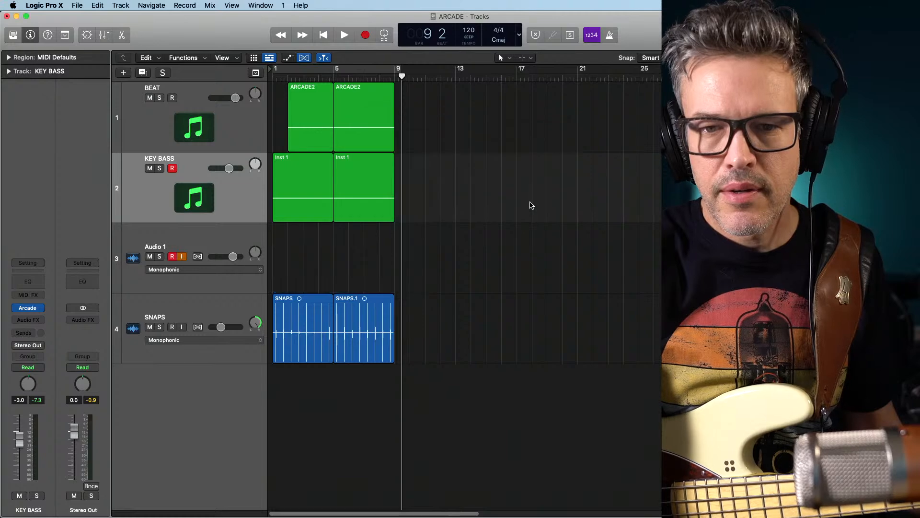
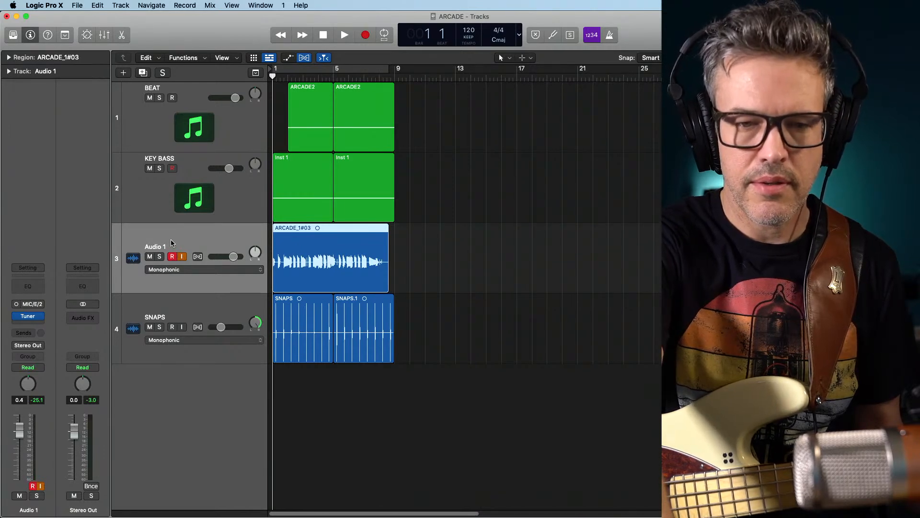
Record a second bass take on Audio 1 from bar 1 past bar 9, and switch between Take 1 and Take 2 to compare them
key("r")
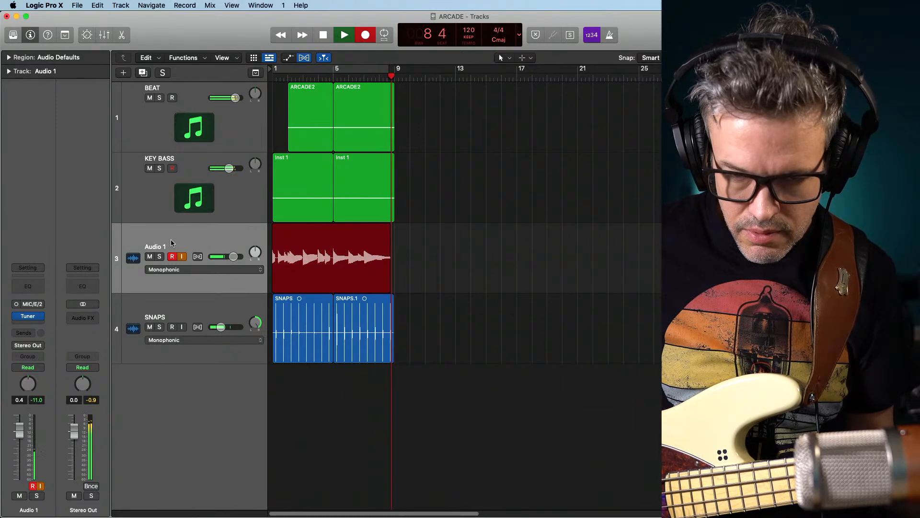
key("space")
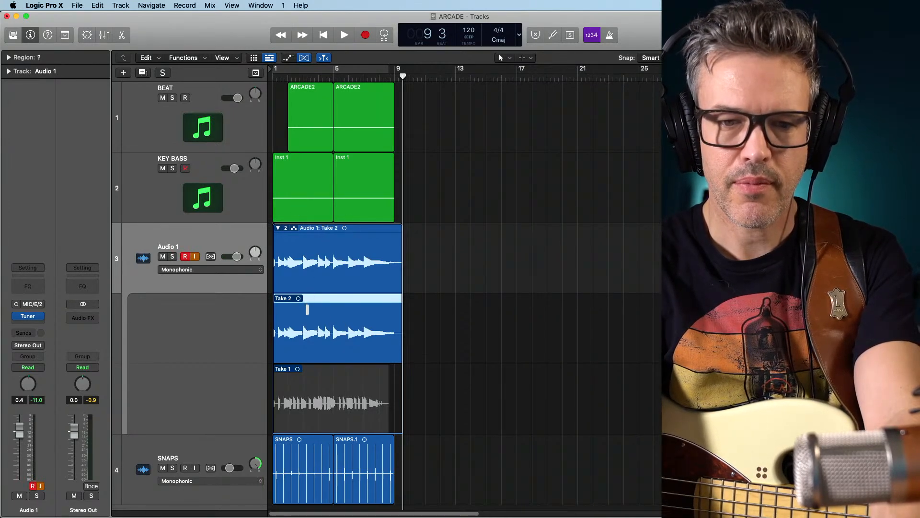
left_click(317, 406)
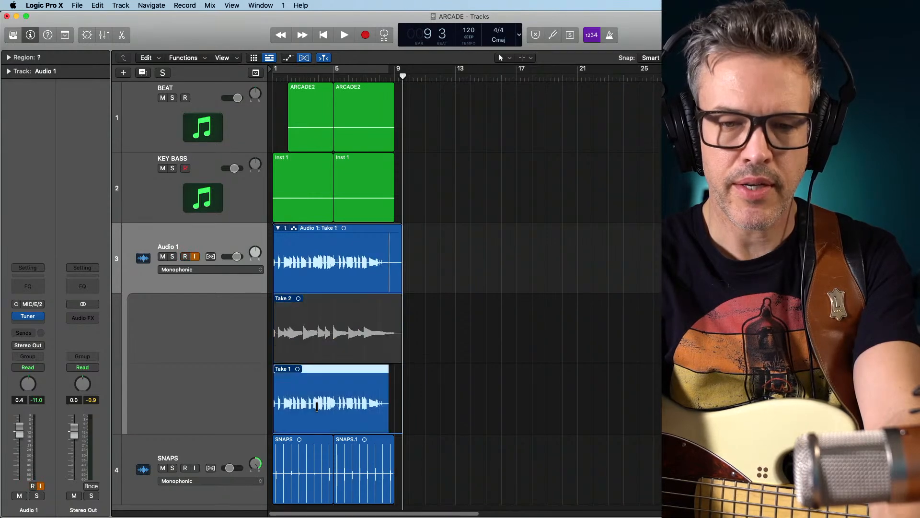
left_click(330, 345)
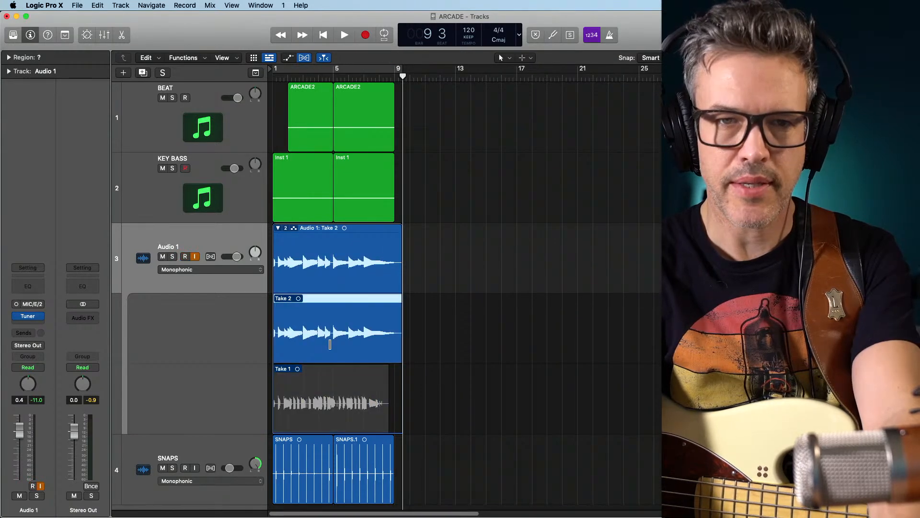
left_click(331, 373)
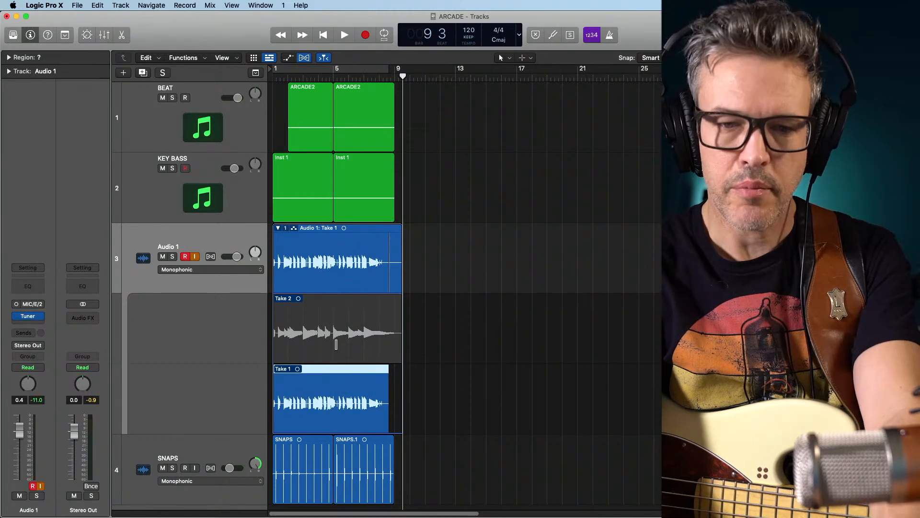
left_click(342, 336)
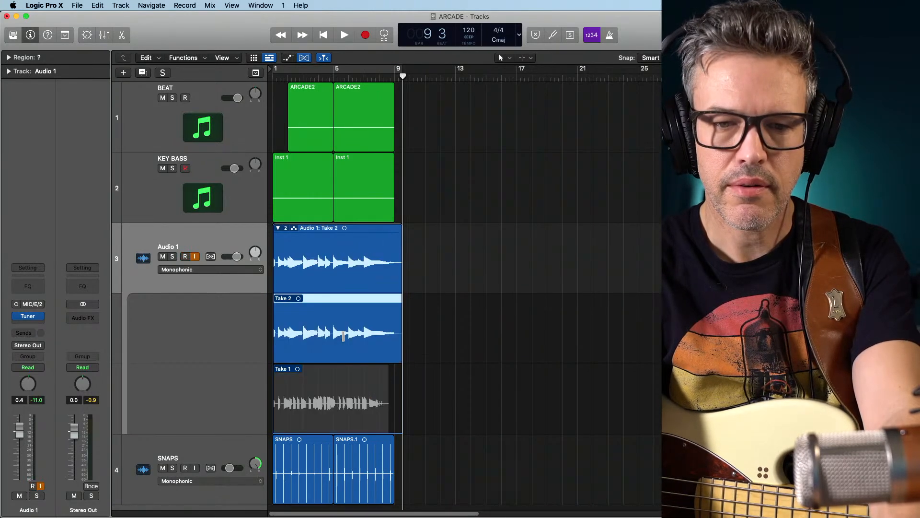
left_click(334, 378)
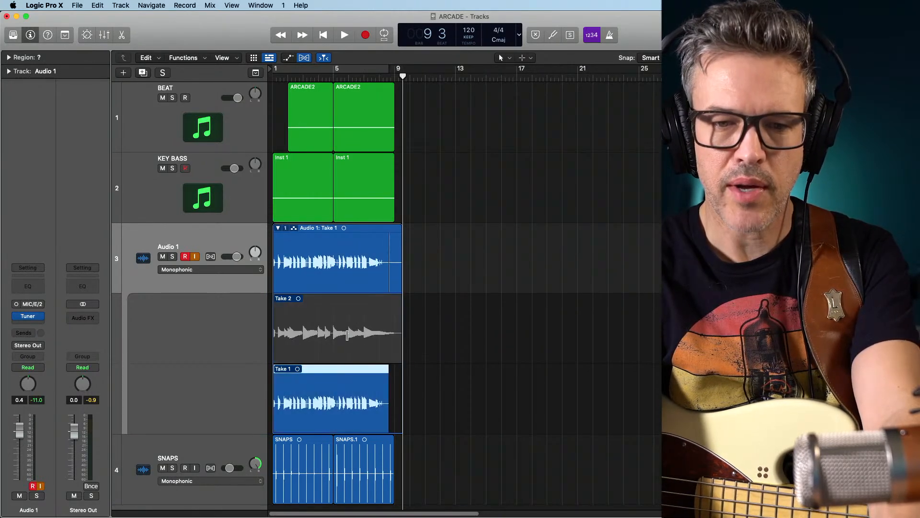
Comp about one bar of Take 2, starting at bar 5, into Take 1 on Audio 1 and audition the edit
left_click_drag(347, 335, 332, 334)
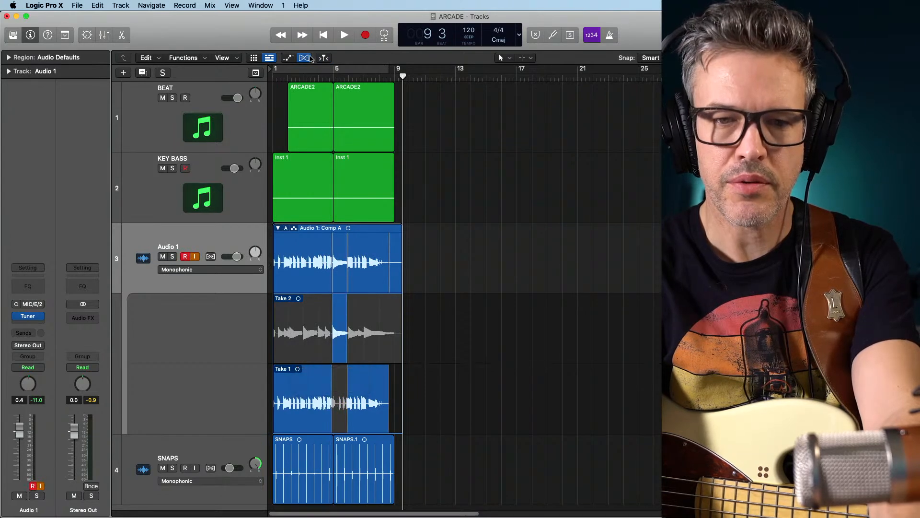
left_click(308, 75)
key("space")
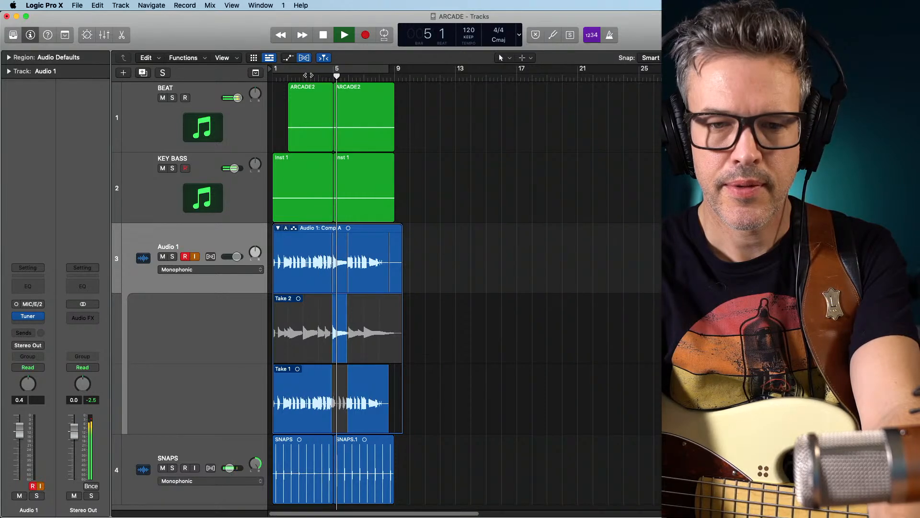
key("space")
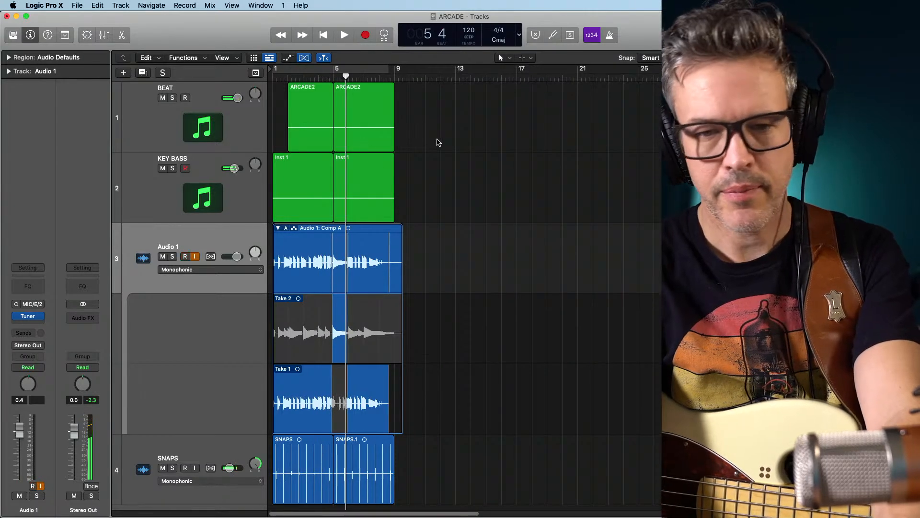
Switch the Audio 1 comp over to Take 2 and audition the opening bars from bar 1
left_click(345, 378)
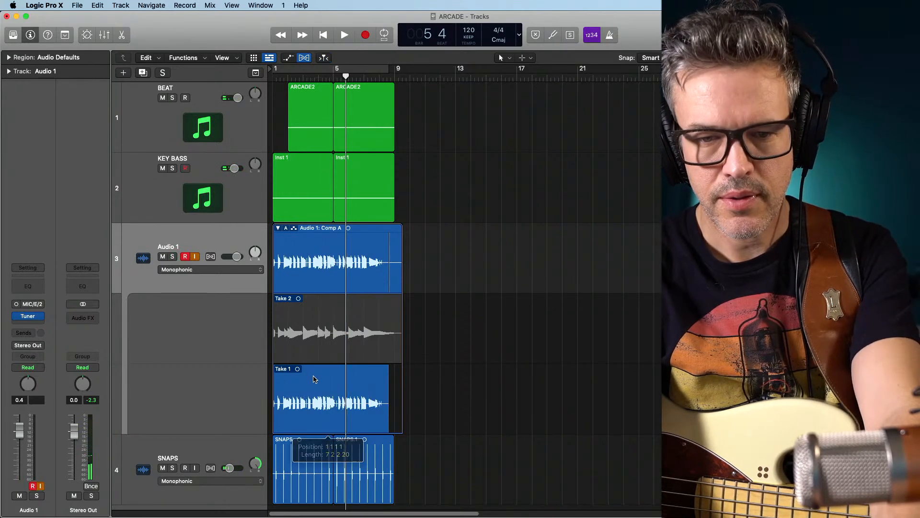
left_click(347, 349)
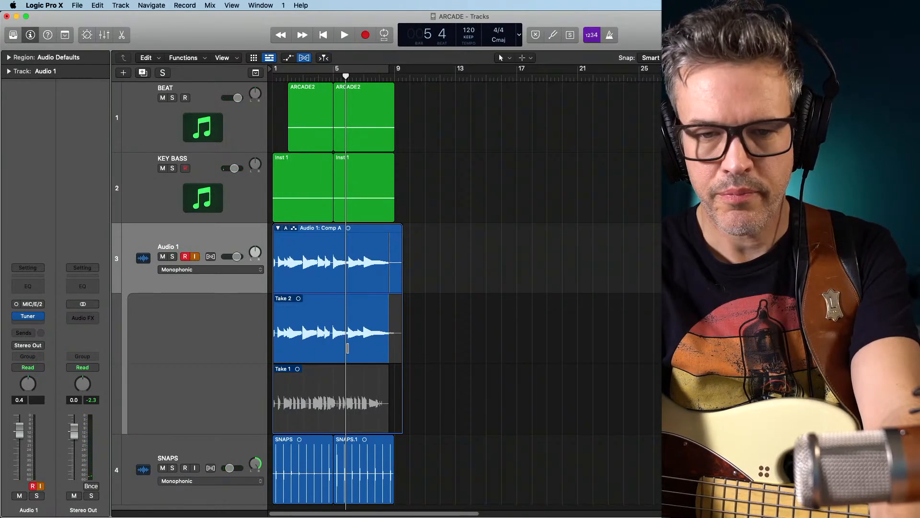
key("Return")
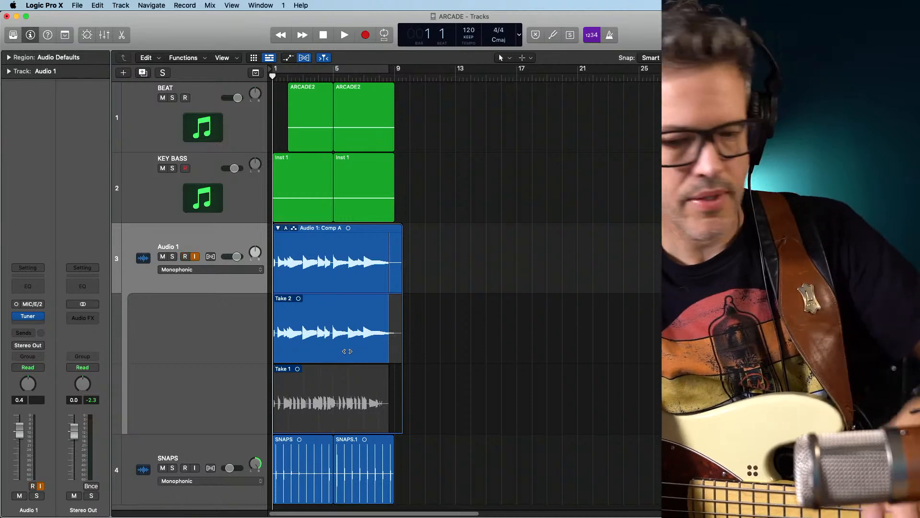
key("space")
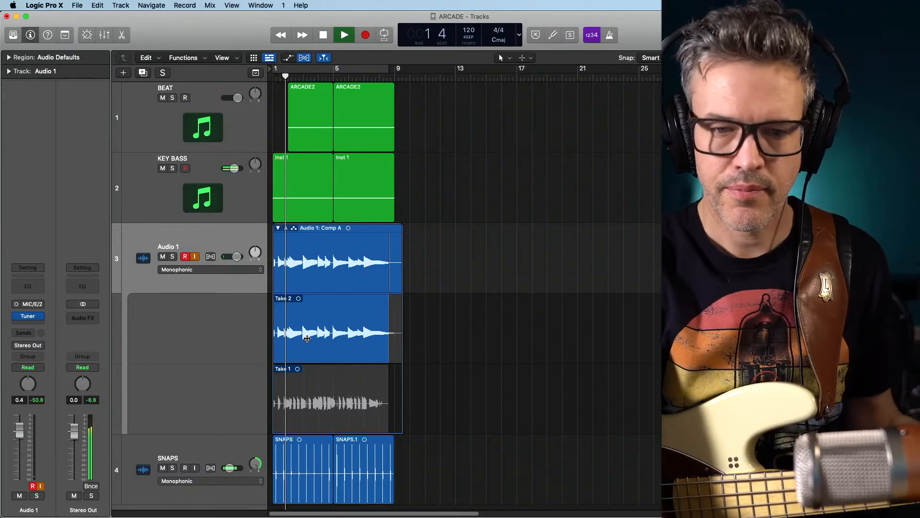
key("space")
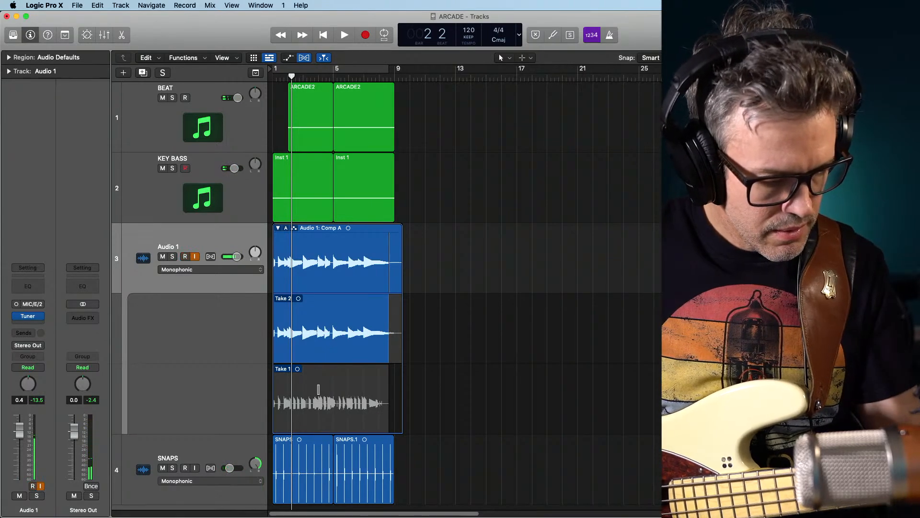
key("space")
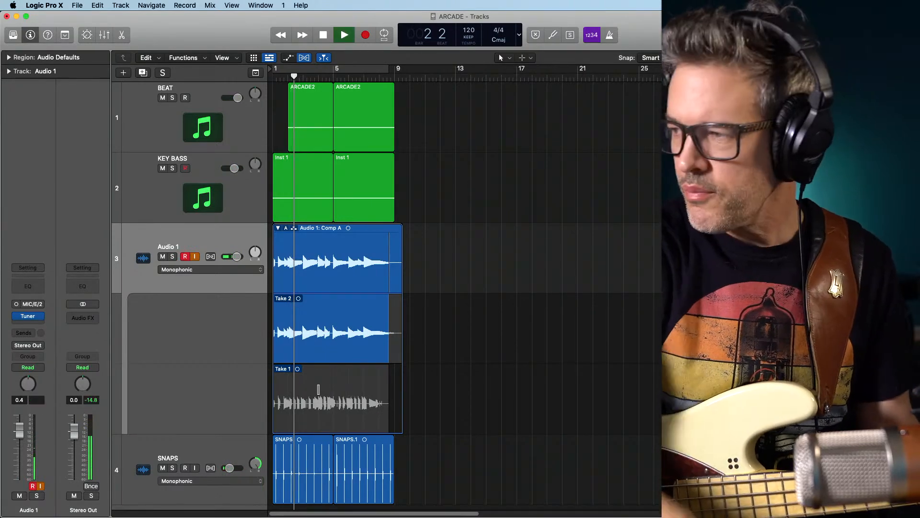
key("space")
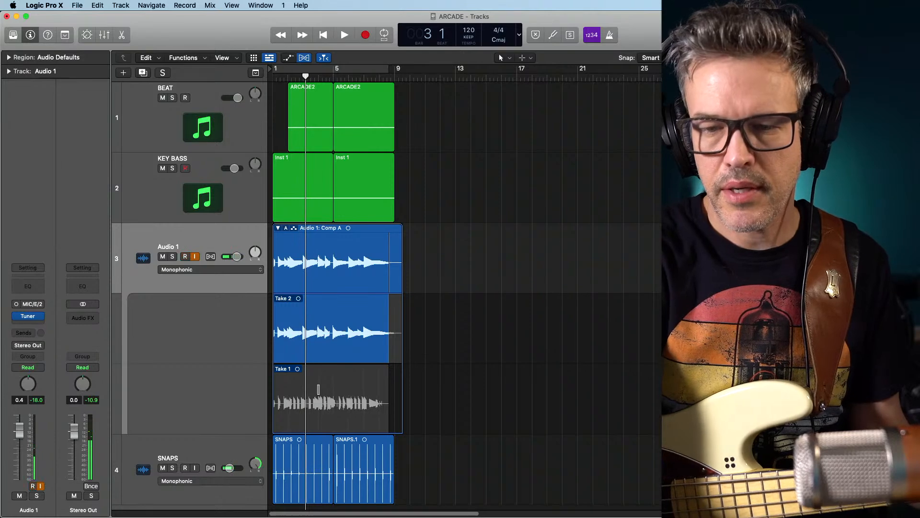
key("Return")
key("space")
key("space")
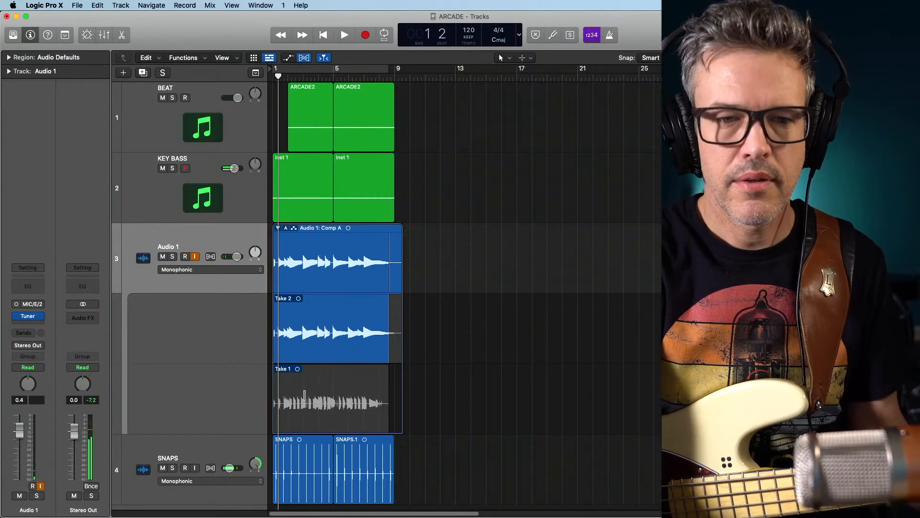
Record a third bass take on Audio 1 from bar 1 to about bar 14
key("Return")
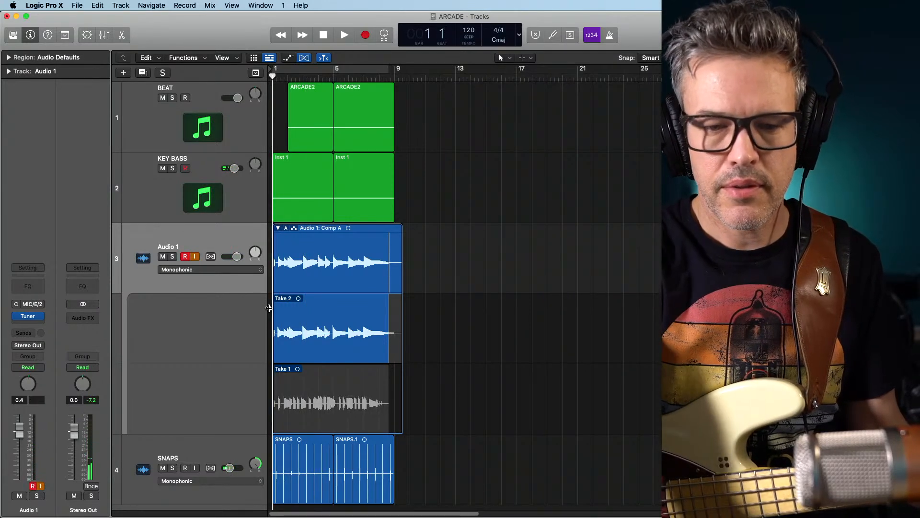
key("r")
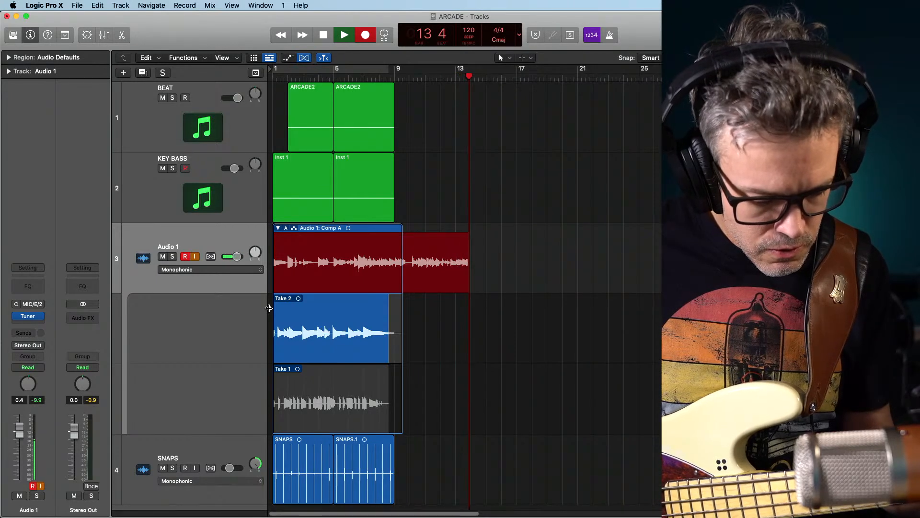
key("space")
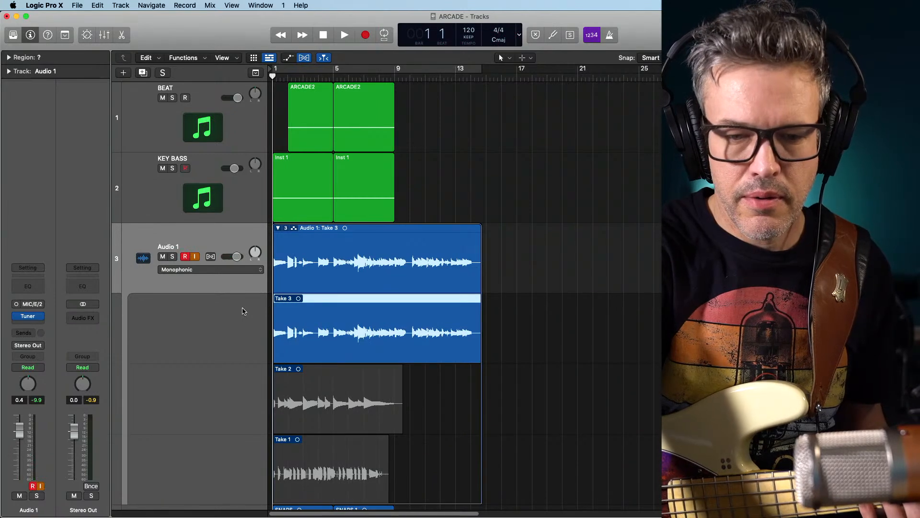
Record a fourth bass take on Audio 1 from bar 1 into bar 5, and play the result back from the start
key("r")
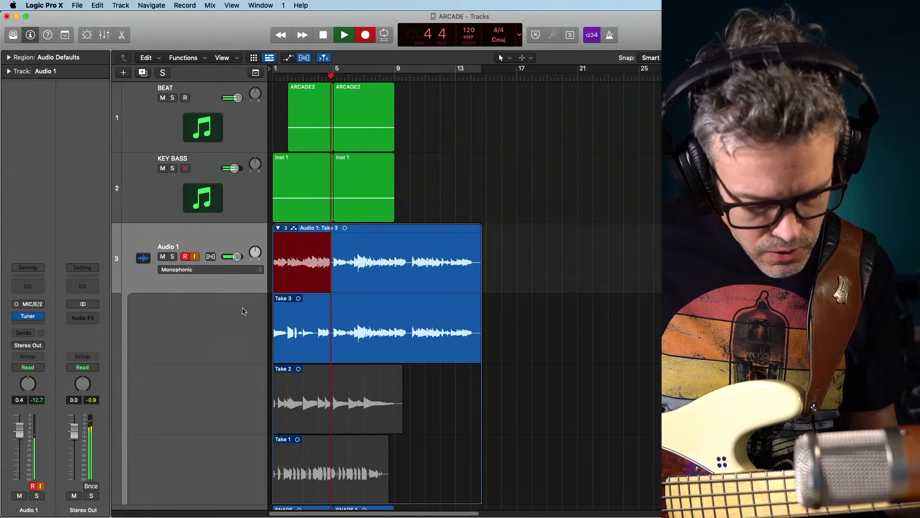
key("space")
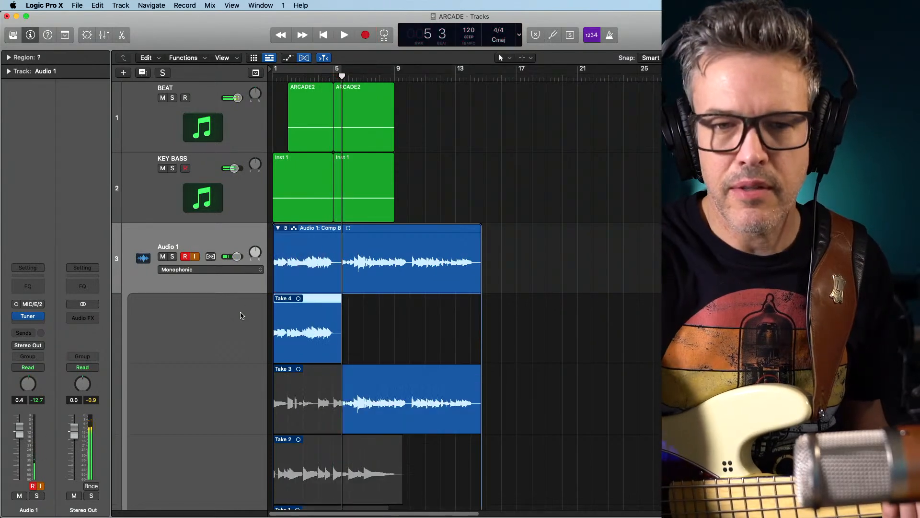
key("space")
key("Return")
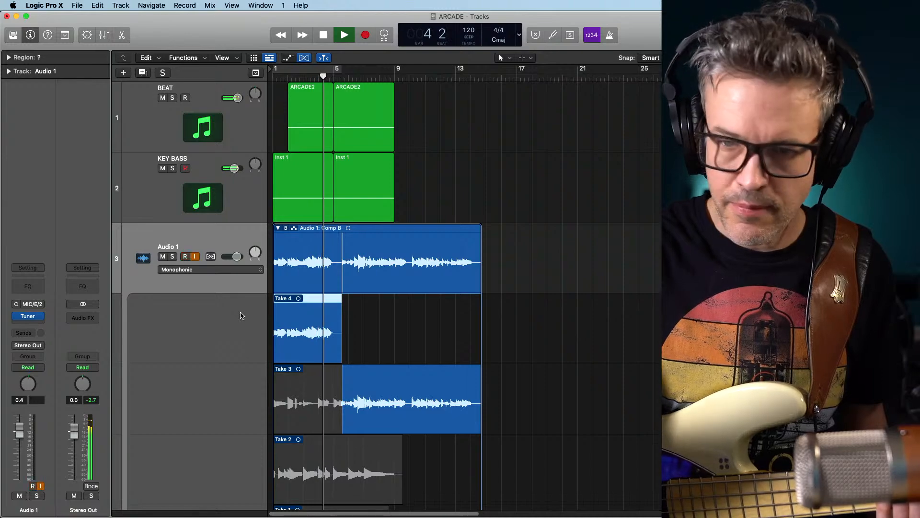
Stop playback, collapse the Audio 1 take folder and flatten its Comp B into regular audio regions
key("space")
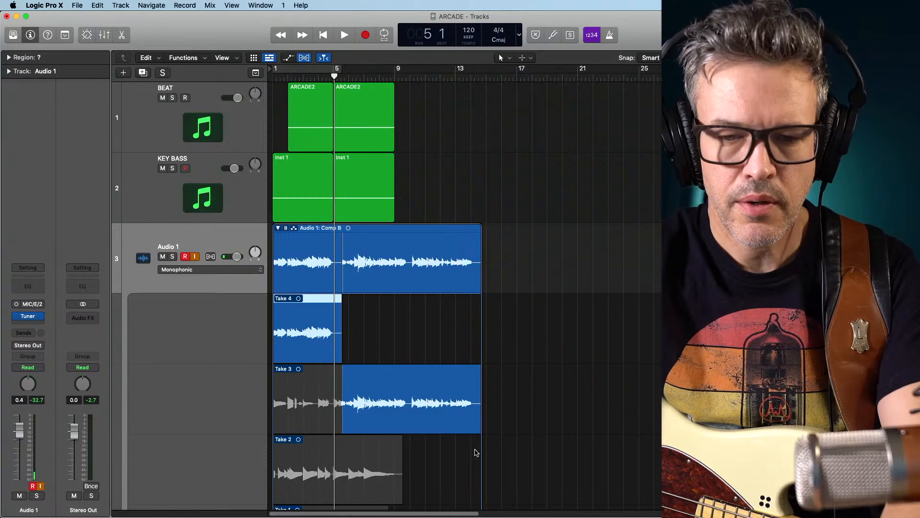
left_click(315, 231)
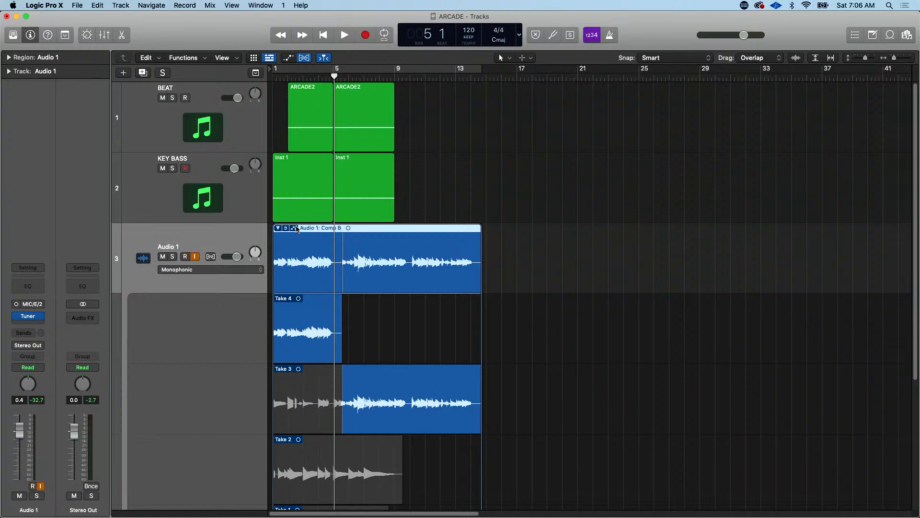
left_click(278, 230)
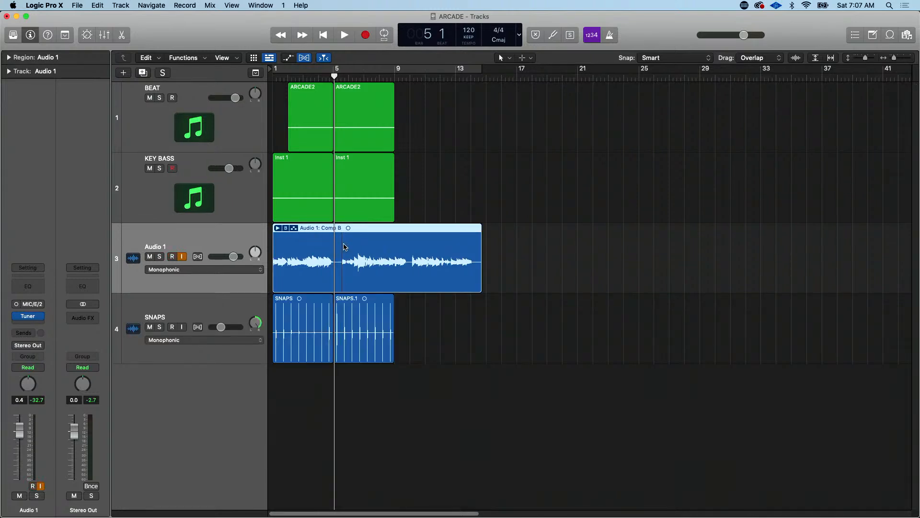
left_click(286, 229)
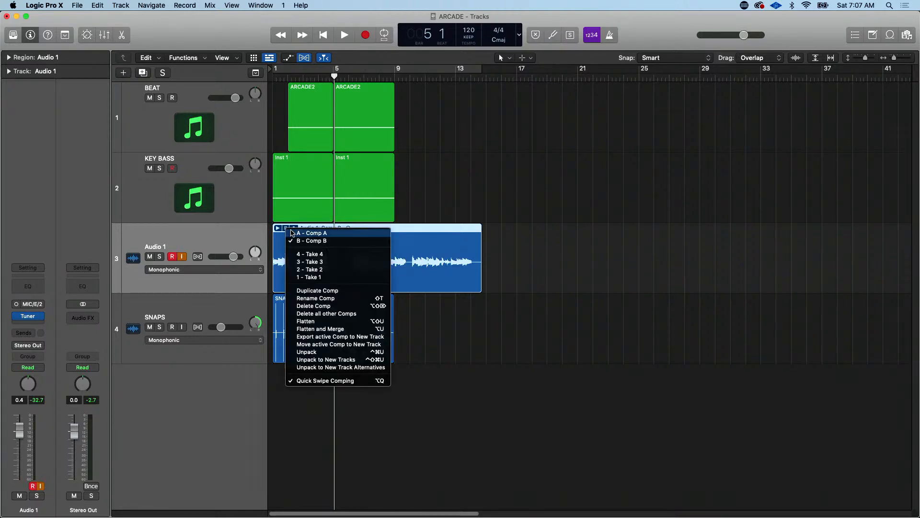
left_click(311, 321)
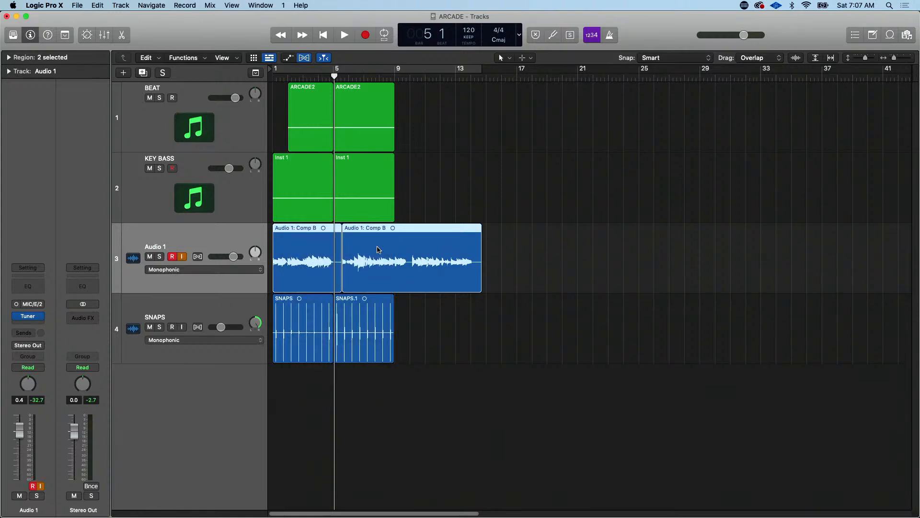
Delete the second flattened Comp B region on Audio 1, keeping only the first one from bar 1
left_click(445, 321)
left_click(431, 235)
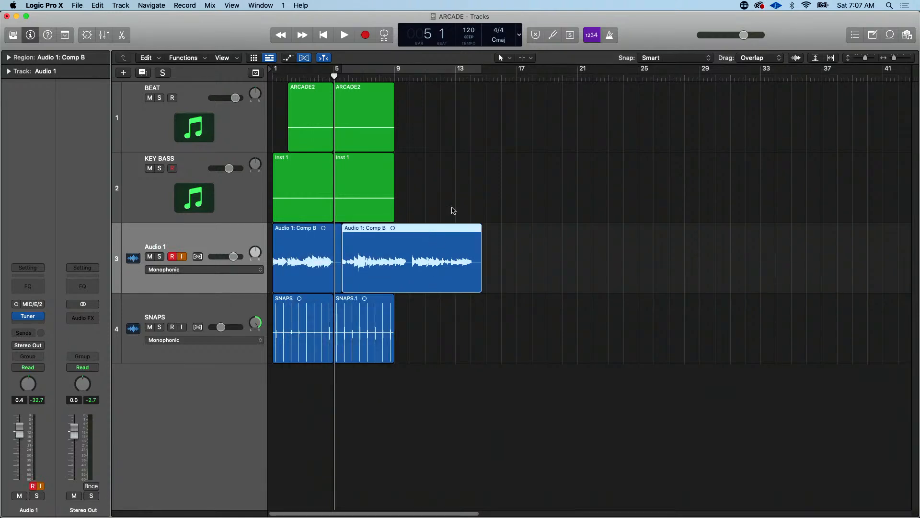
key("Delete")
left_click(550, 205)
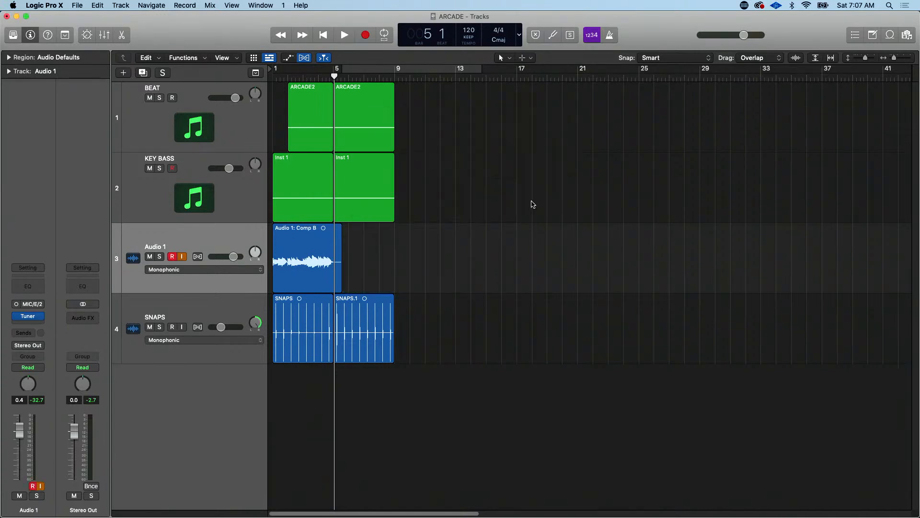
Rename the Audio 1 track as ALT MELODY and move it below the SNAPS track
double_click(163, 246)
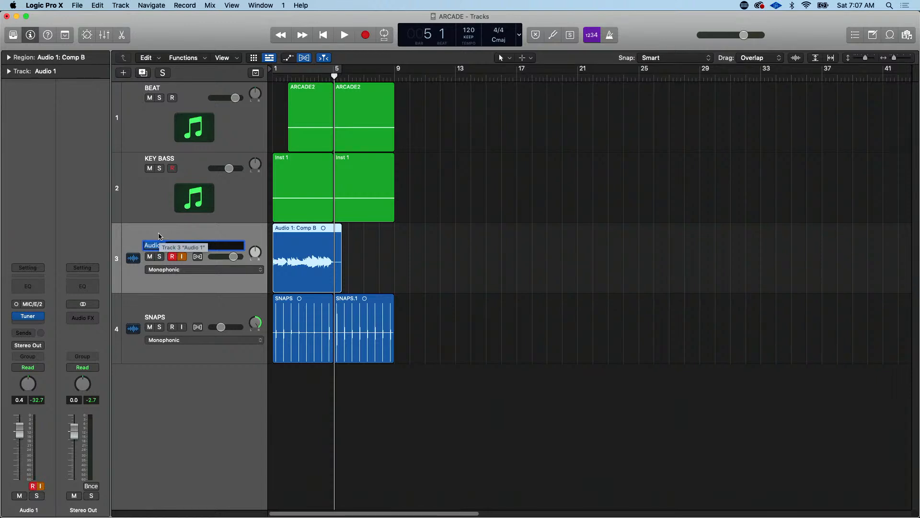
type("ALT MELODY")
key("Return")
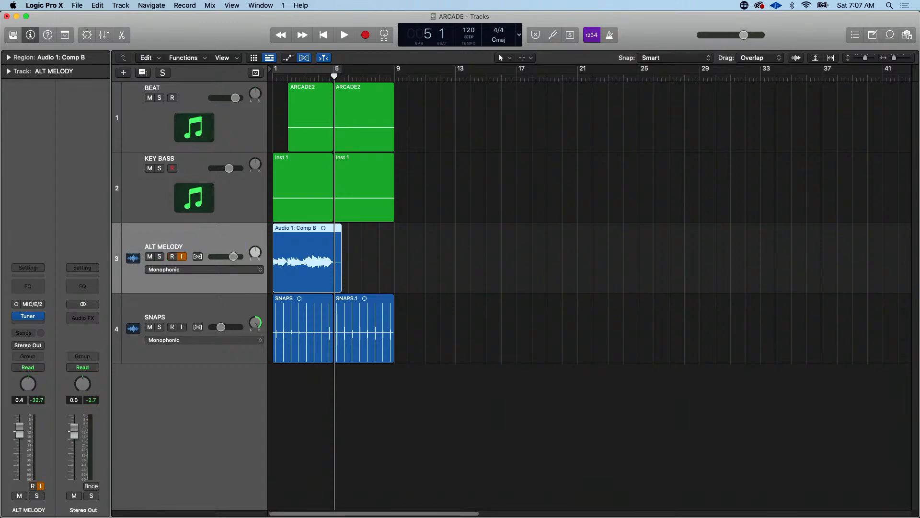
double_click(196, 203)
left_click_drag(193, 243, 192, 336)
left_click(85, 40)
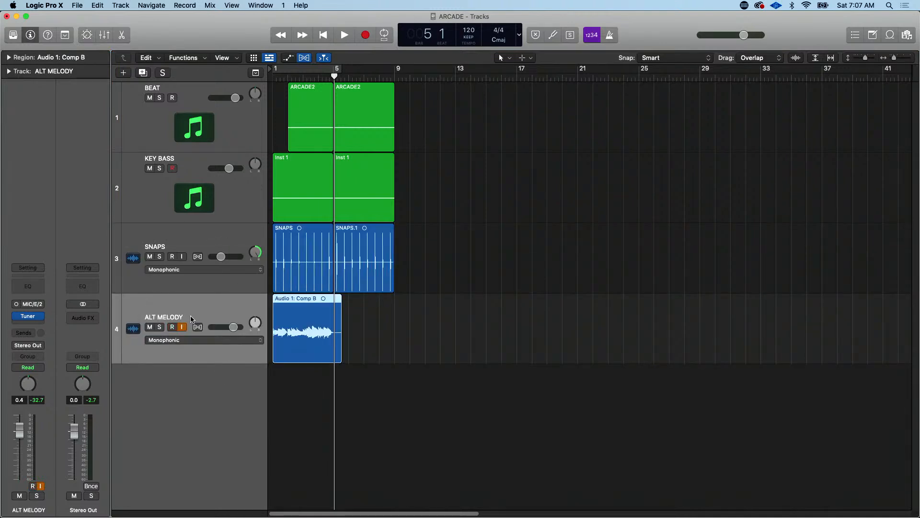
Add a new audio track with the ALT MELODY settings, place it directly above ALT MELODY and name it BASS
double_click(184, 375)
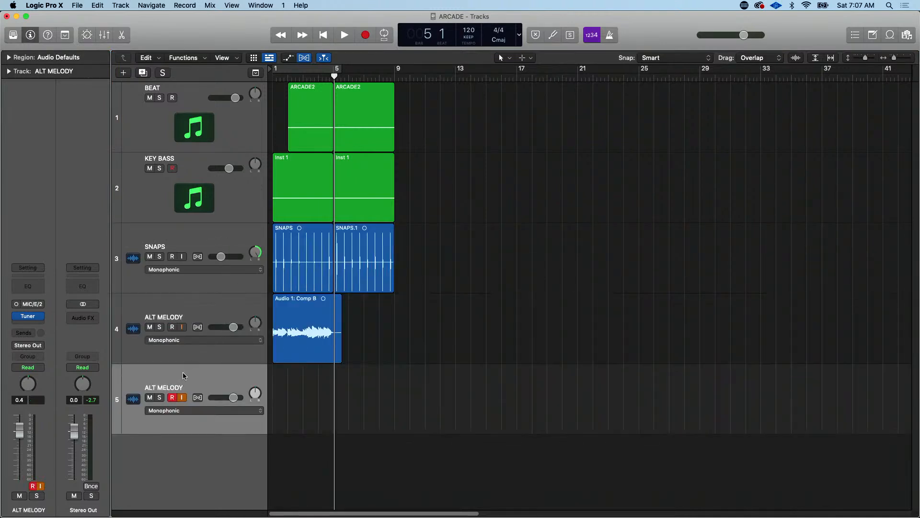
left_click_drag(188, 379, 198, 319)
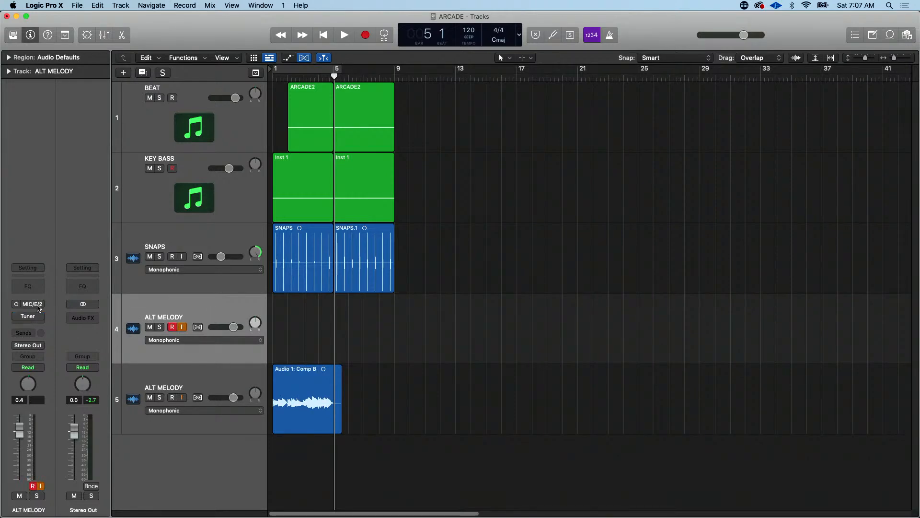
double_click(170, 314)
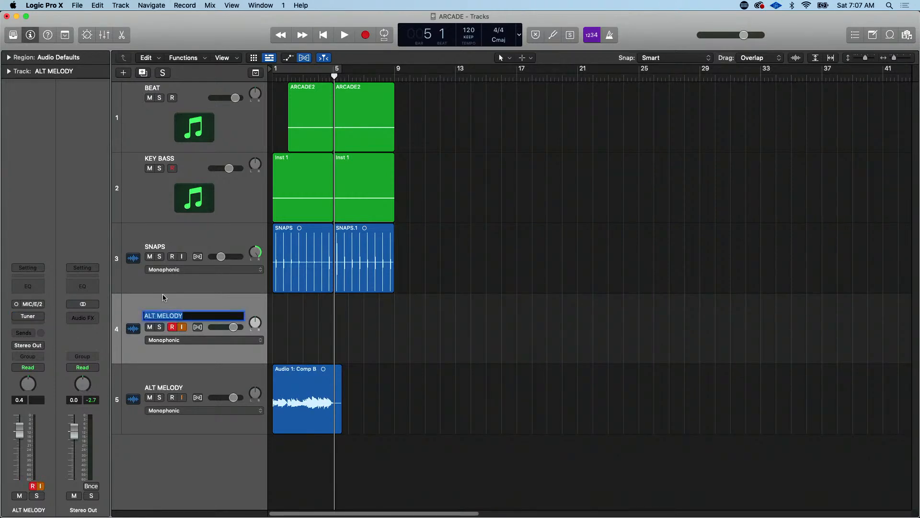
type("BASS")
key("Return")
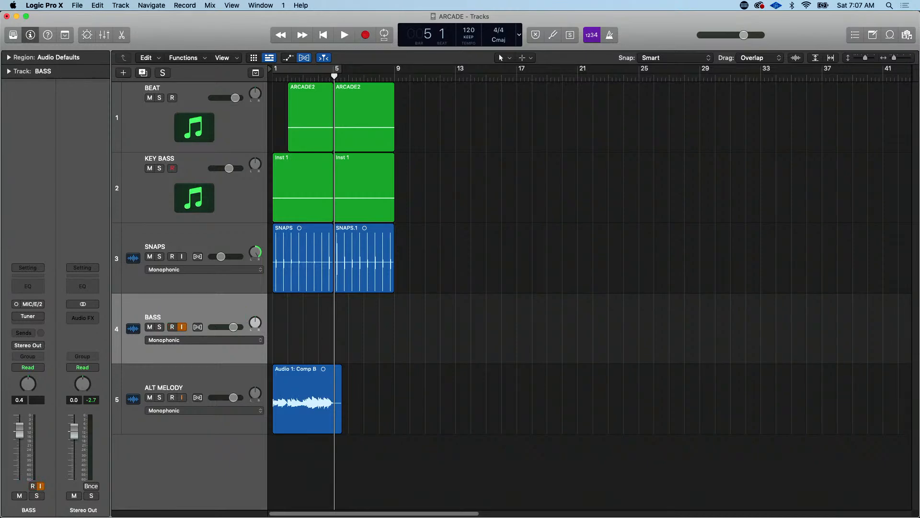
Audition the opening from bar 1, move the ALT MELODY region to bar 5 and trim its end to bar 9
key("Return")
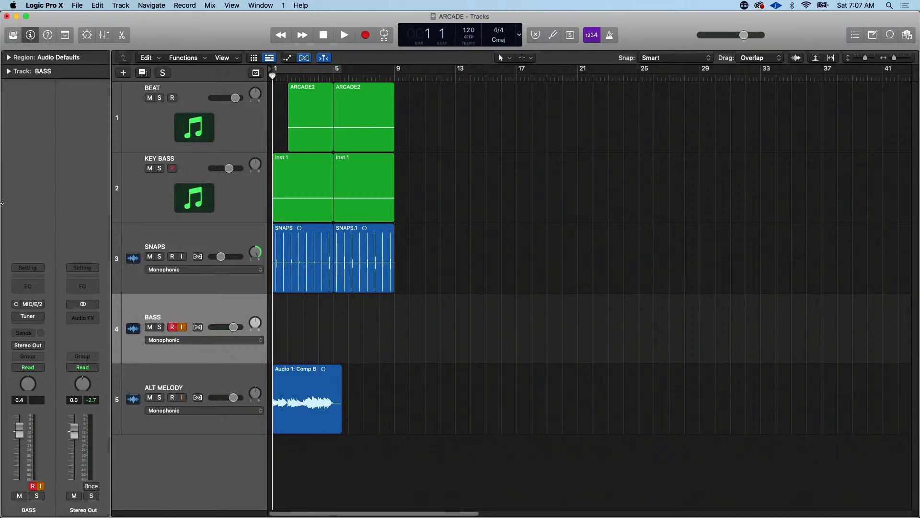
key("space")
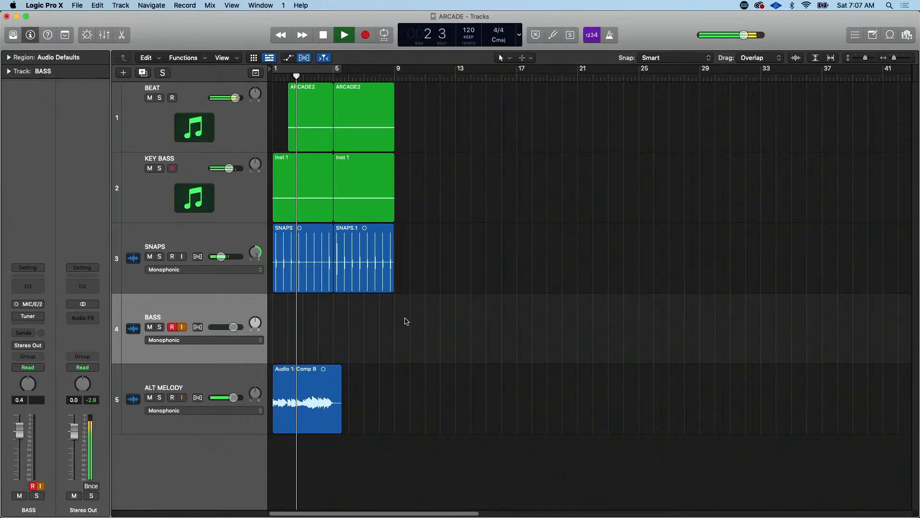
key("space")
left_click_drag(299, 370, 376, 370)
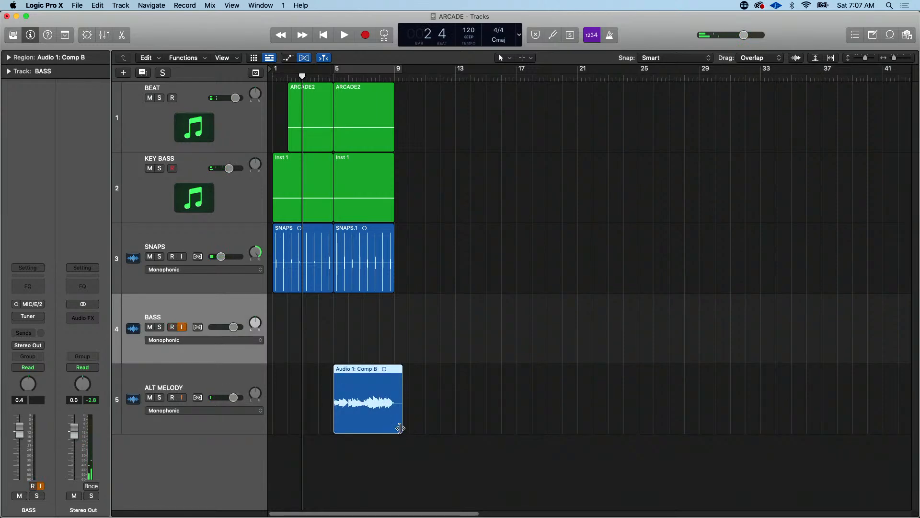
left_click_drag(400, 428, 395, 428)
Play through to bar 9, move the ALT MELODY region to start at bar 9 and return the playhead to bar 1
key("space")
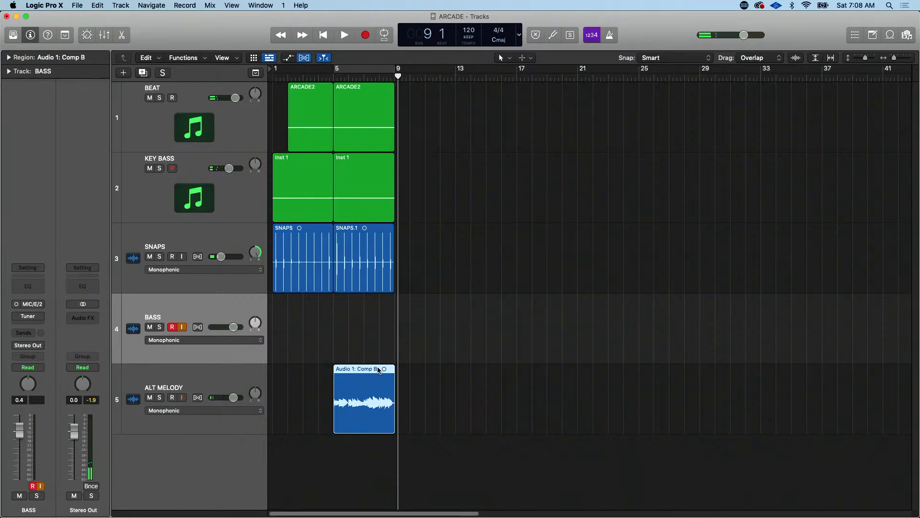
left_click_drag(379, 370, 433, 373)
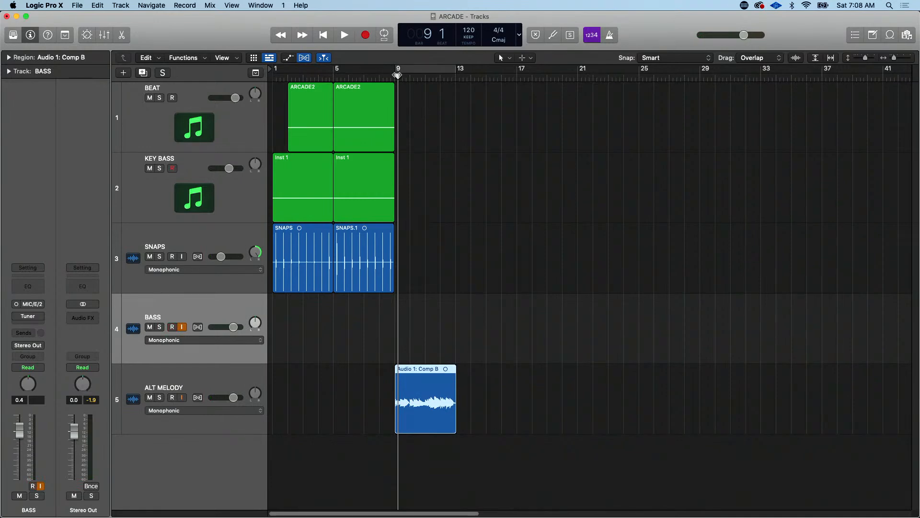
key("Return")
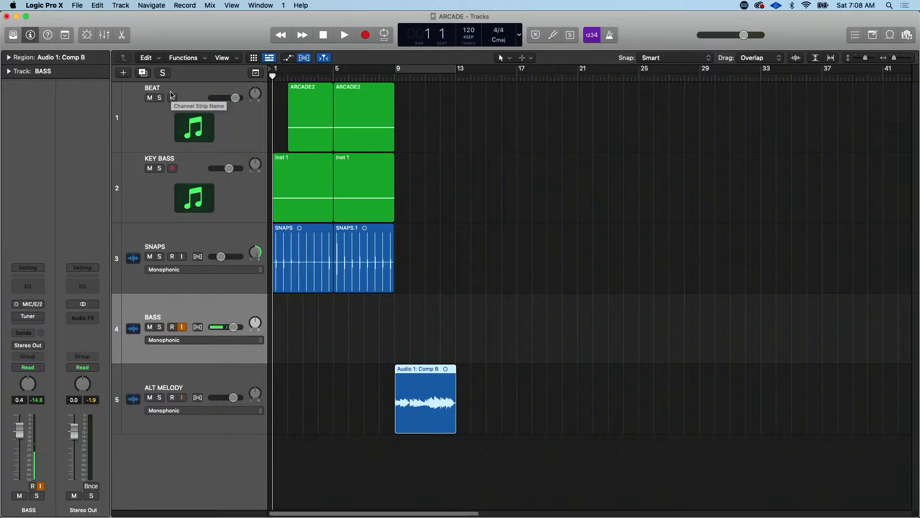
Play through the arrangement, cycle bars 9 to 13, and rehearse the bass part against the looped ALT MELODY region
key("space")
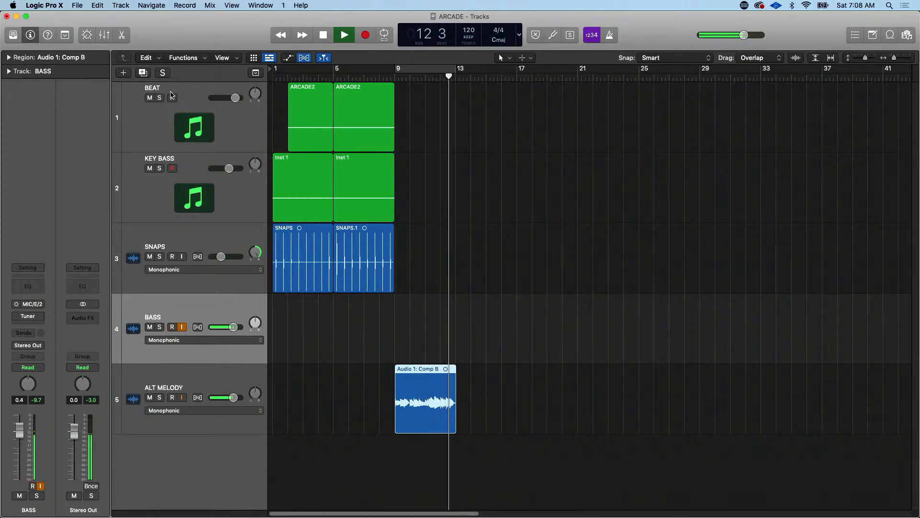
key("space")
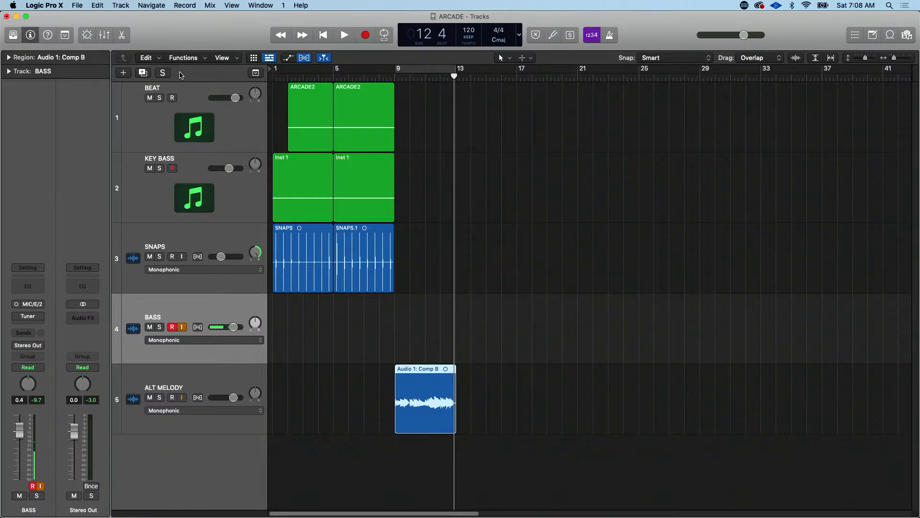
left_click(418, 69)
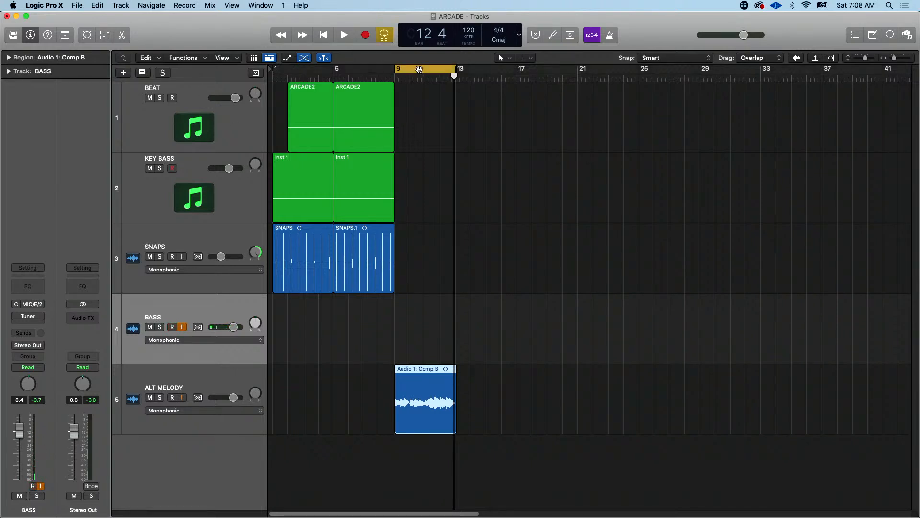
key("space")
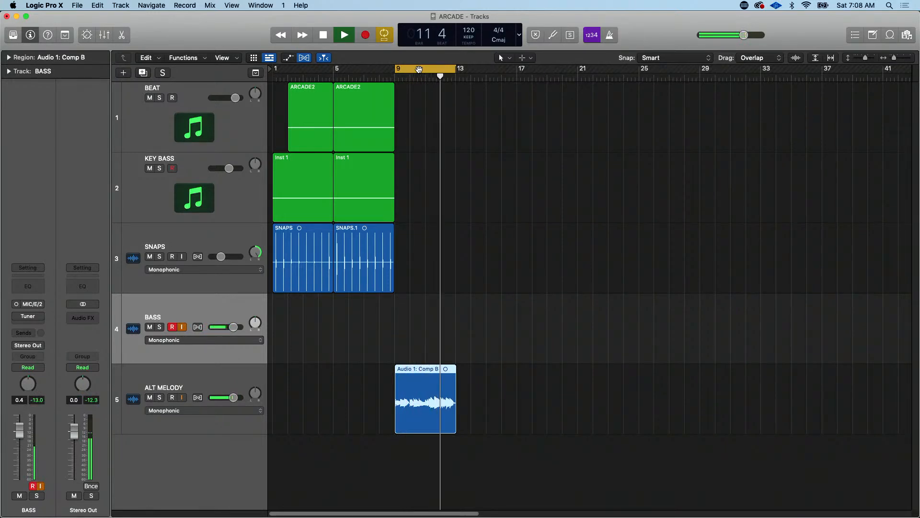
key("space")
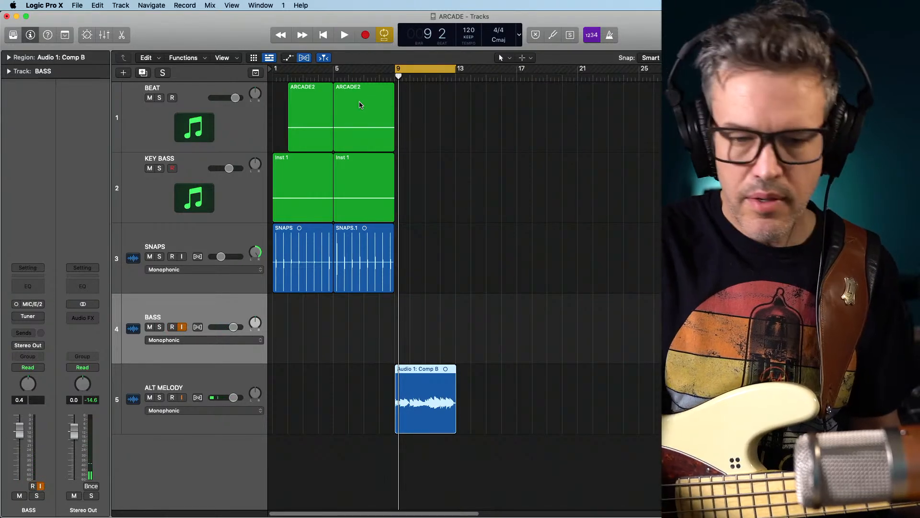
Record a bass take on the BASS track over the cycled bars 9 to 13 and play it back
key("r")
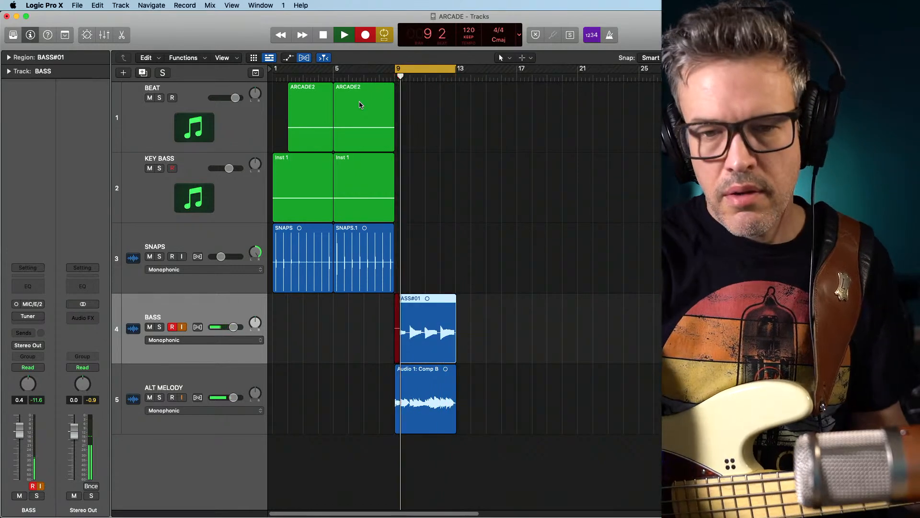
key("space")
key("space")
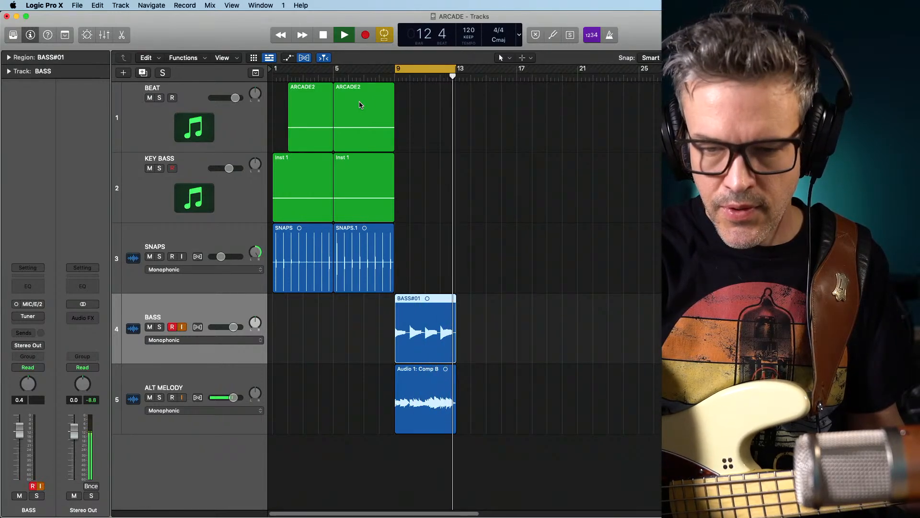
key("space")
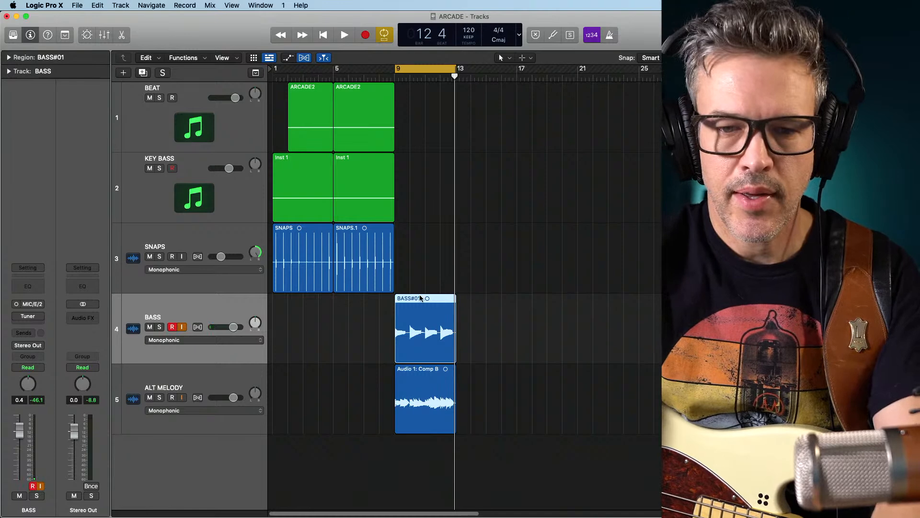
Move the recorded bass region to bar 1, fit the cycle range to it, and play it with the beat
left_click_drag(418, 301, 295, 326)
key("u")
key("space")
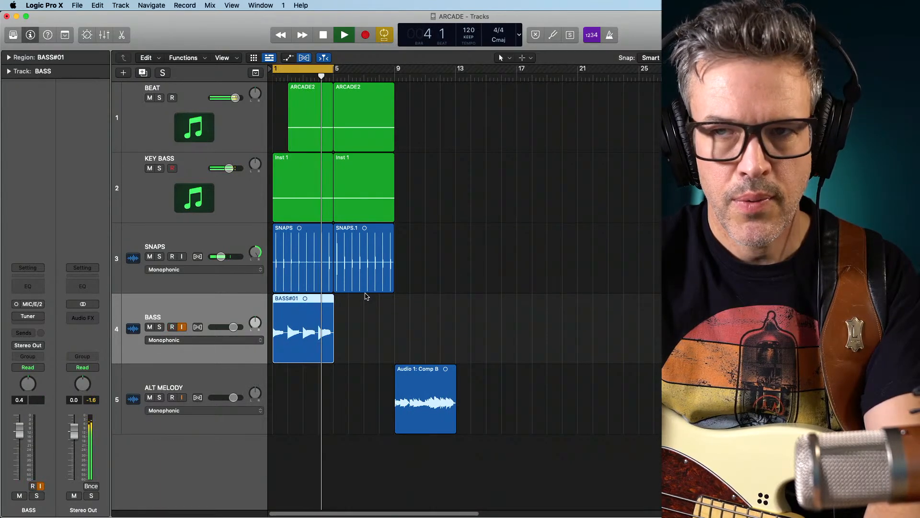
key("space")
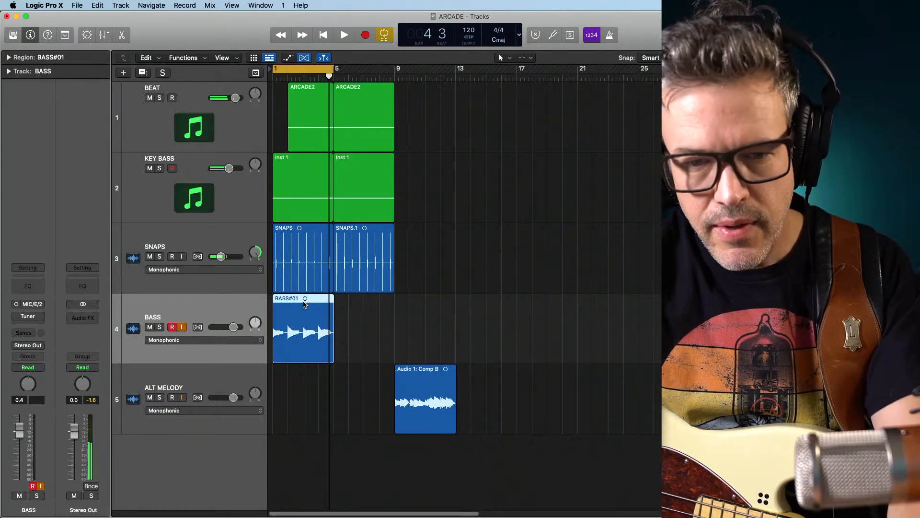
Copy the bass region from bar 1 to bar 5, audition it with cycle turned off, and return to the start
left_click_drag(301, 301, 375, 303)
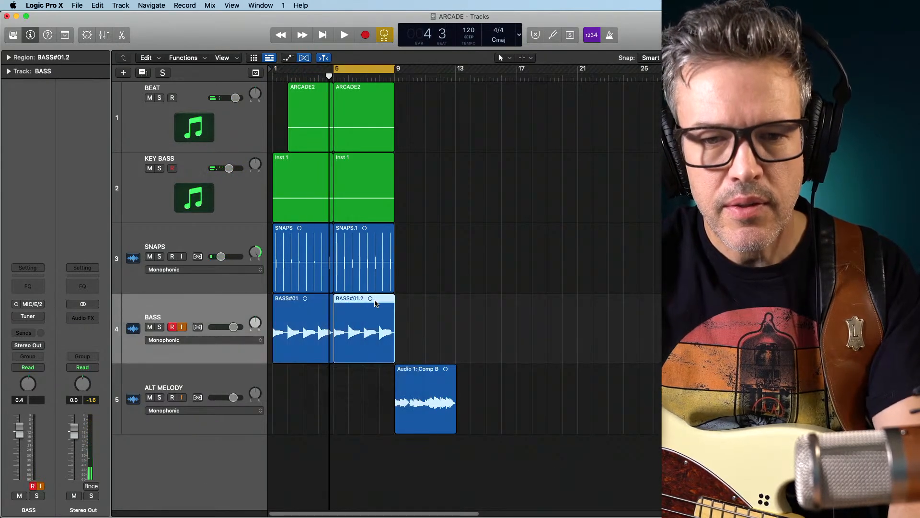
key("Return")
key("space")
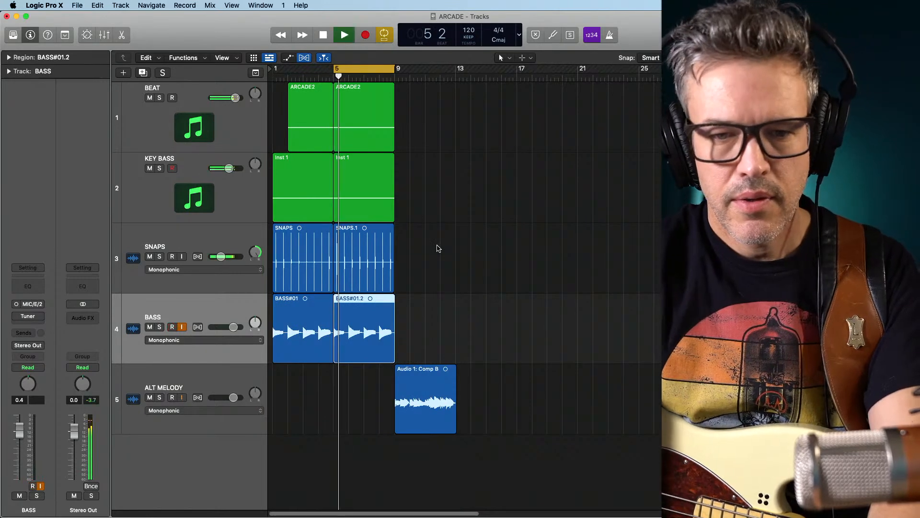
left_click(358, 71)
key("space")
key("Return")
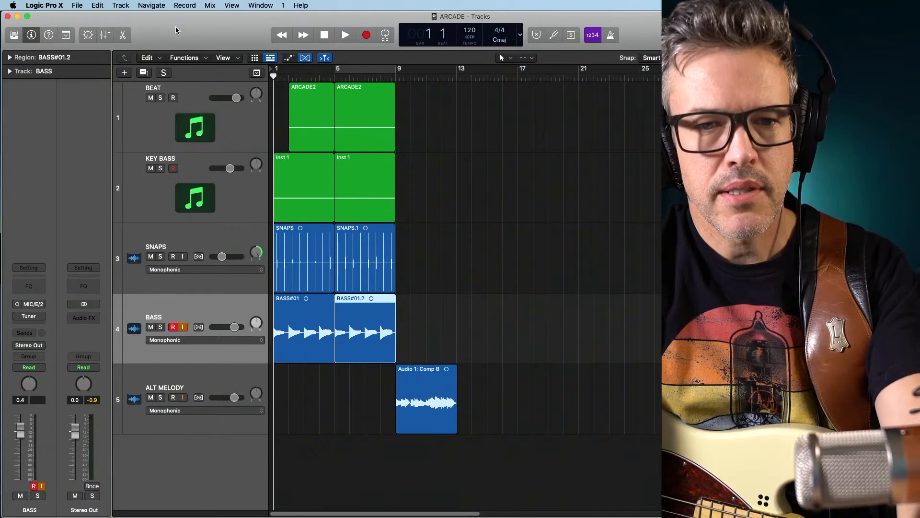
Load the BASS_Sandberg1_R&BHEAVY channel strip setting on the BASS channel in an enlarged mixer window
left_click(232, 5)
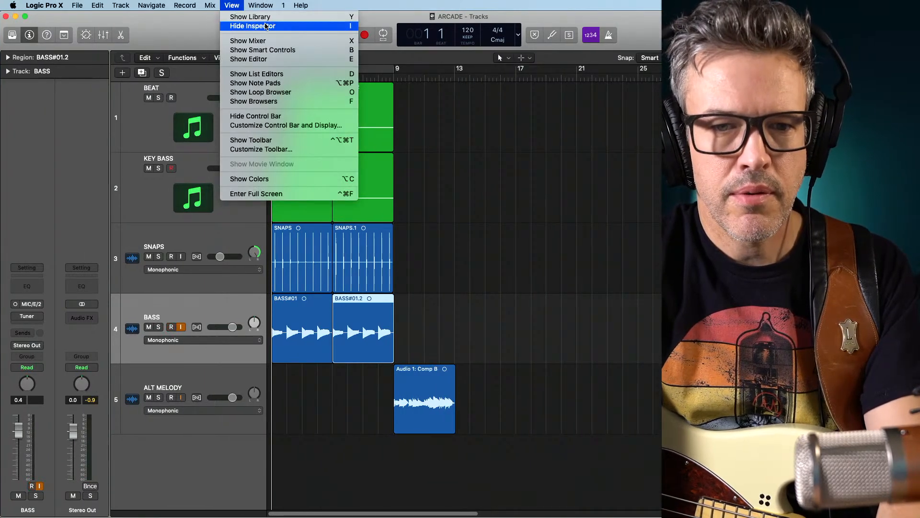
mouse_move(212, 6)
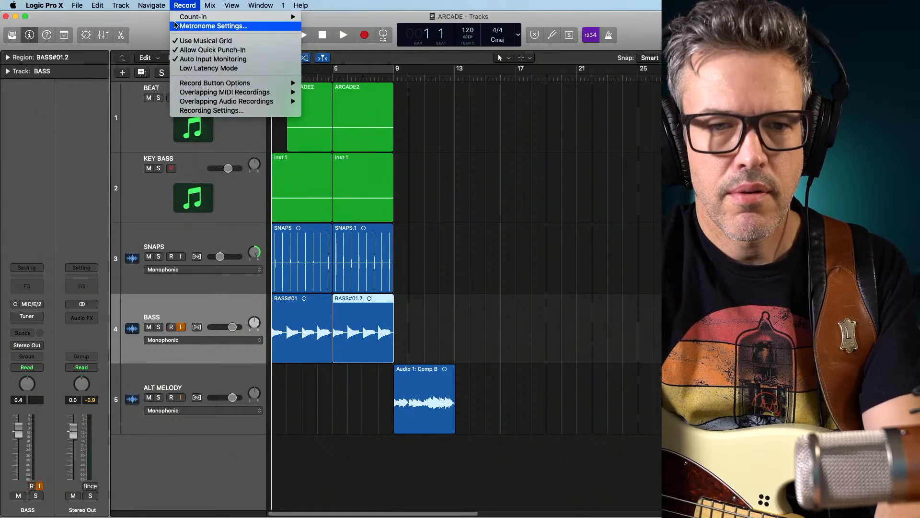
left_click(160, 25)
key("x")
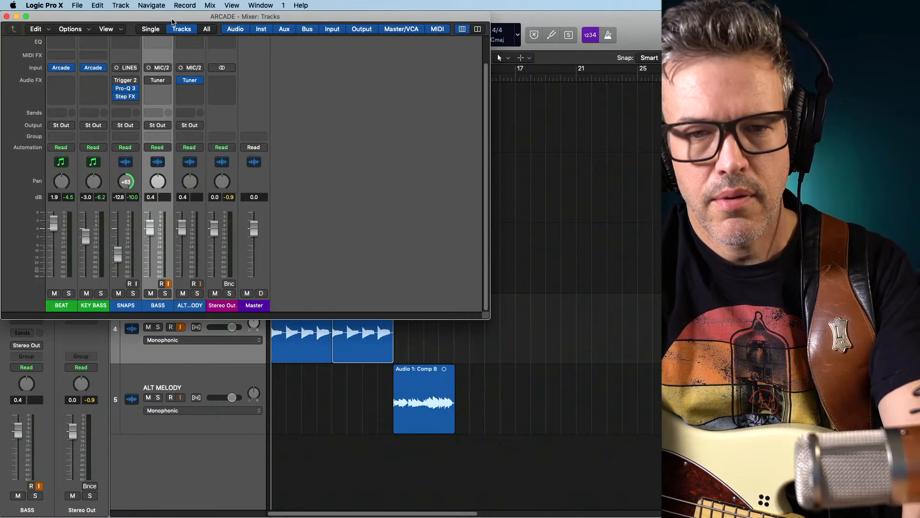
left_click_drag(488, 318, 910, 516)
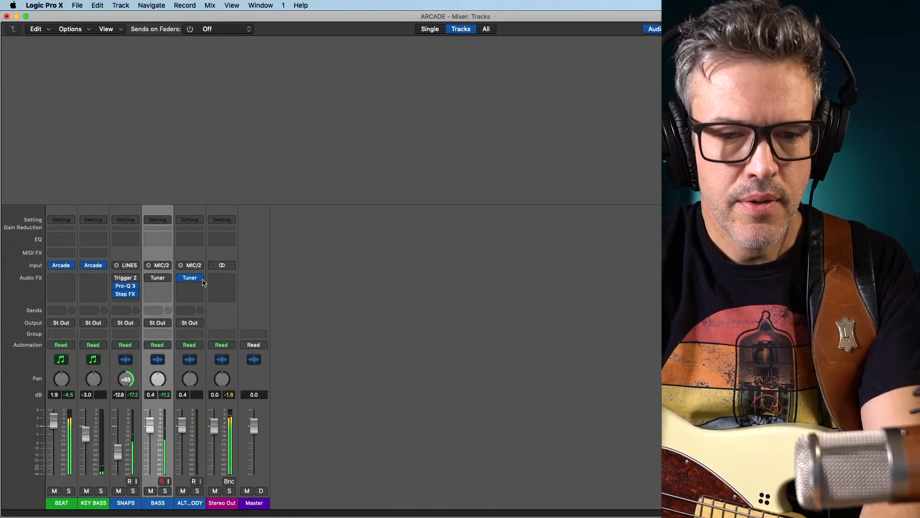
left_click(164, 222)
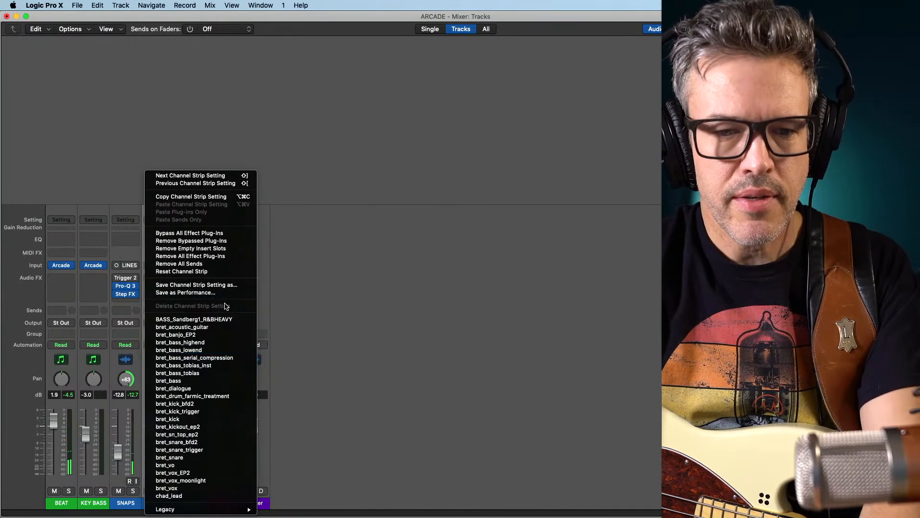
left_click(224, 320)
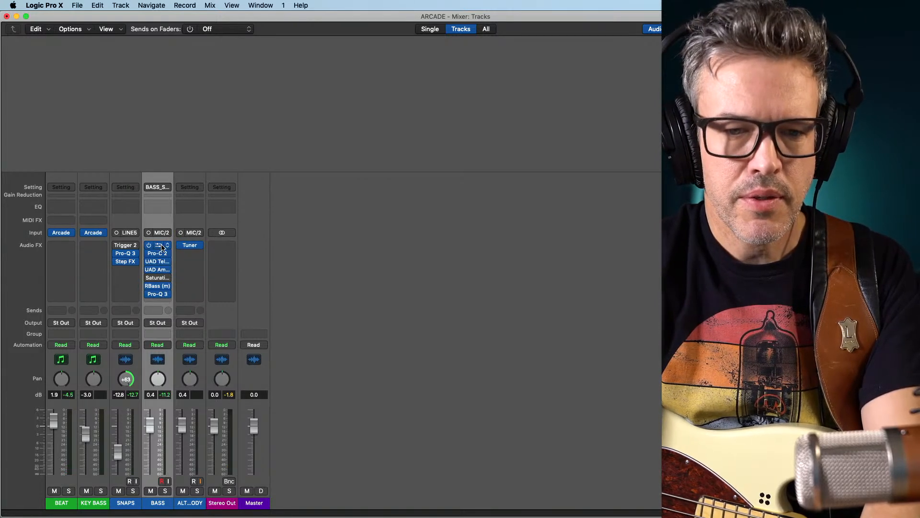
Adjust the input level of the UAD Studer A800 on the BASS channel during playback and close the plug-in
left_click(162, 247)
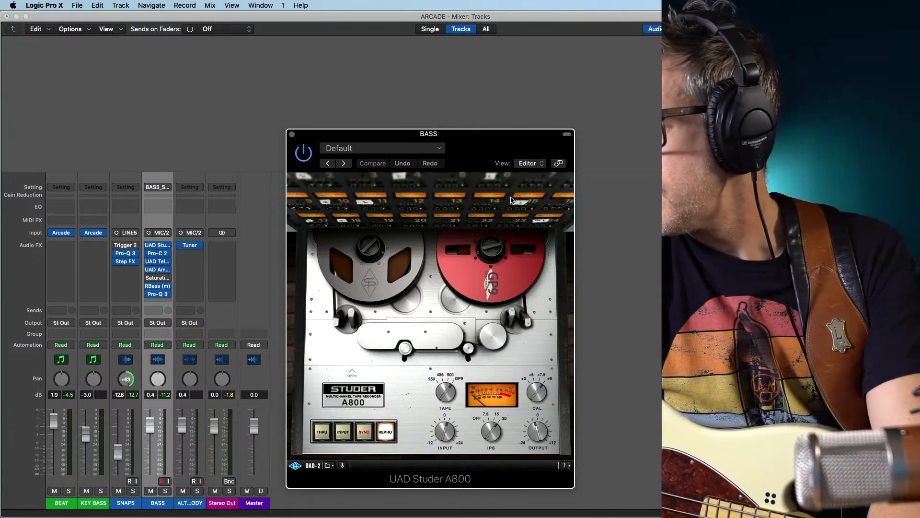
key("space")
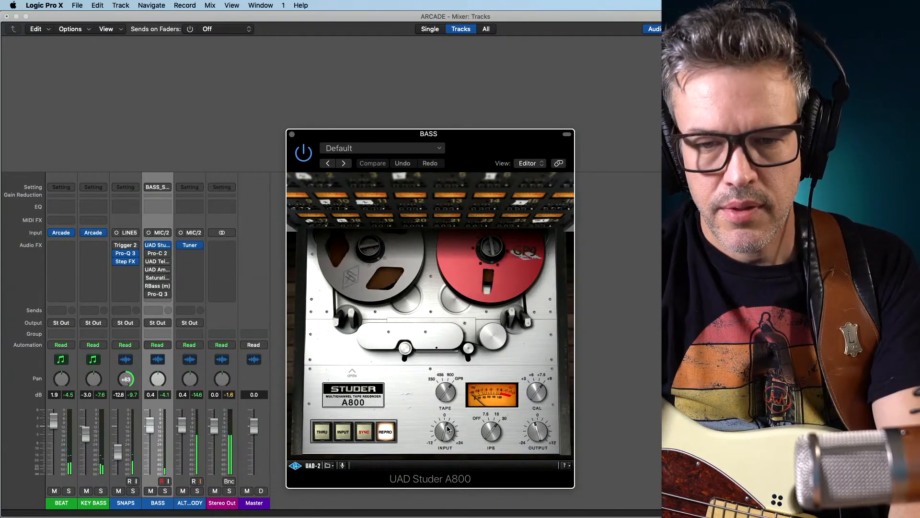
left_click_drag(442, 425, 441, 428)
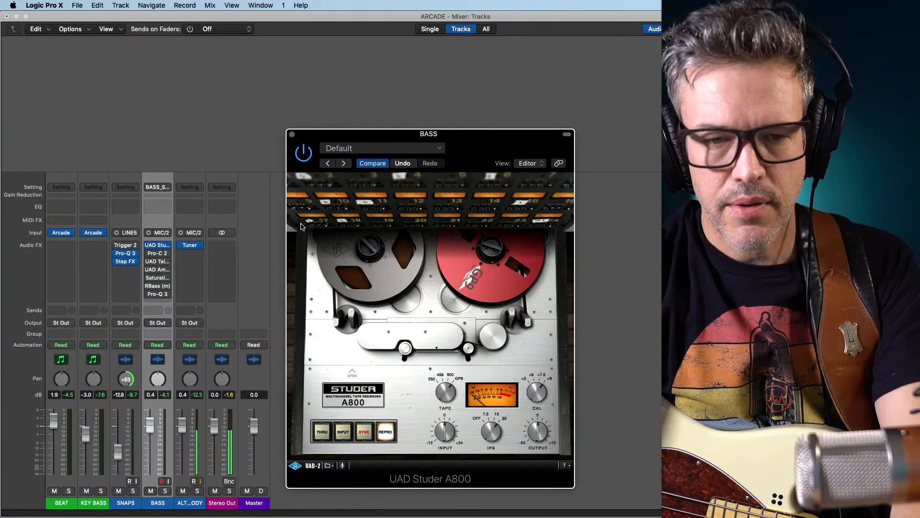
left_click(292, 134)
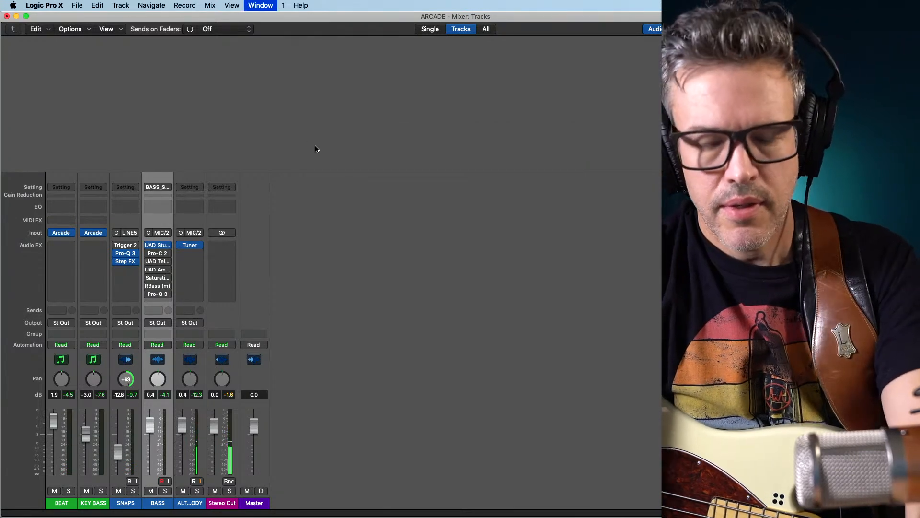
Return to the arrangement, copy the bar 5 BASS and BEAT regions to bar 9, and cycle bars 9 to 13
key("super+1")
key("space")
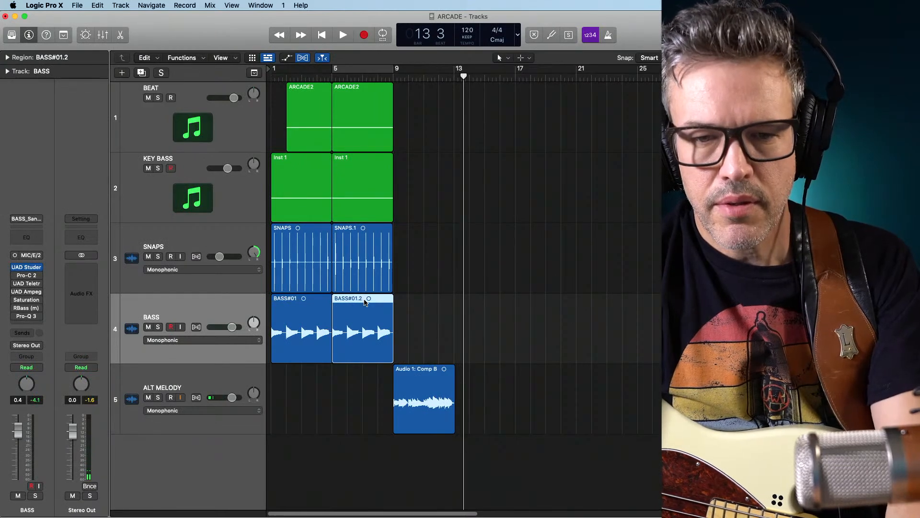
left_click_drag(365, 302, 426, 307)
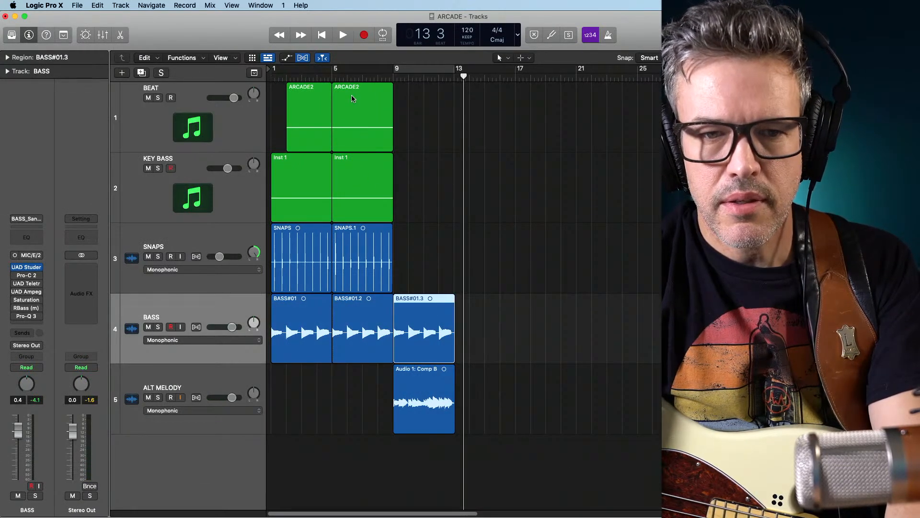
left_click_drag(352, 94, 421, 103)
key("u")
key("space")
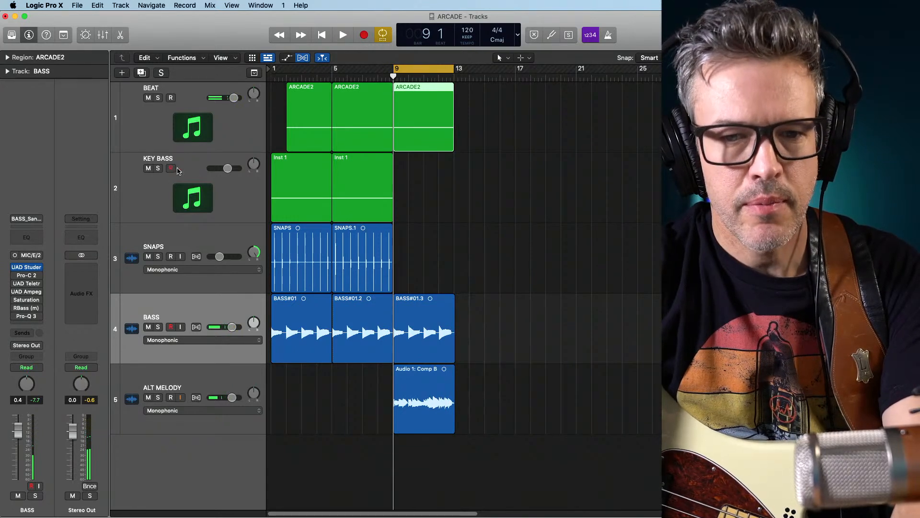
Copy the KEY BASS region from bar 5 to bar 9 and audition the cycled section
left_click_drag(362, 163, 434, 163)
key("space")
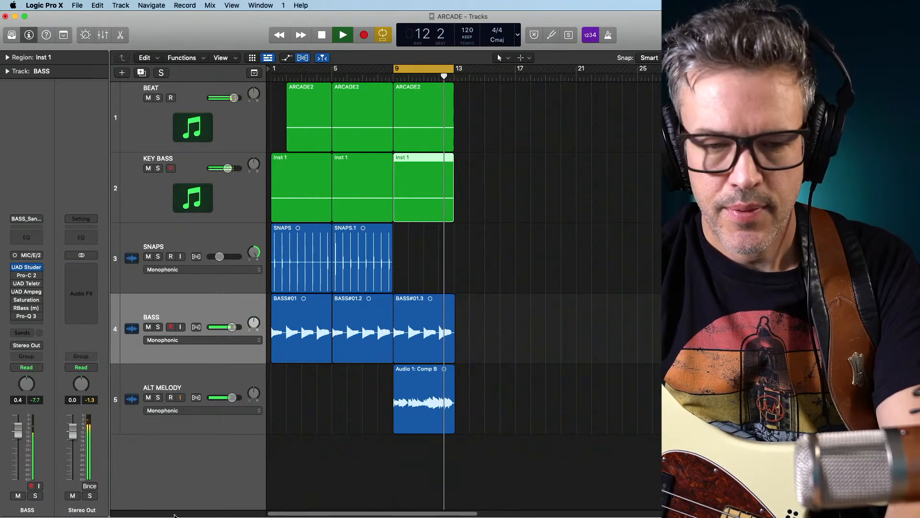
key("space")
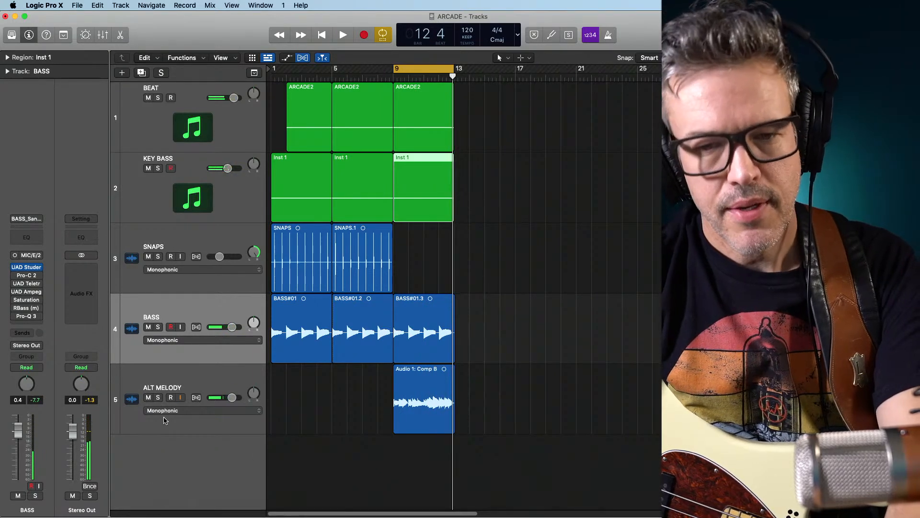
mouse_move(169, 512)
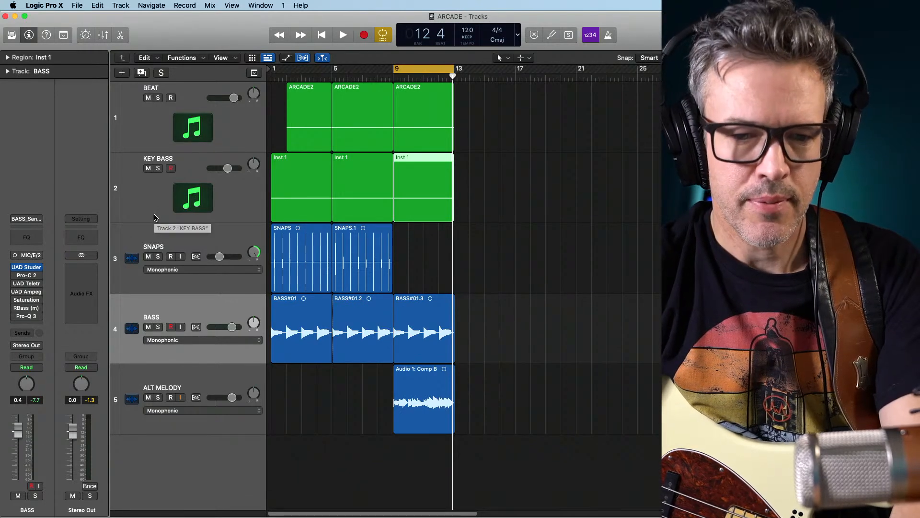
mouse_move(70, 517)
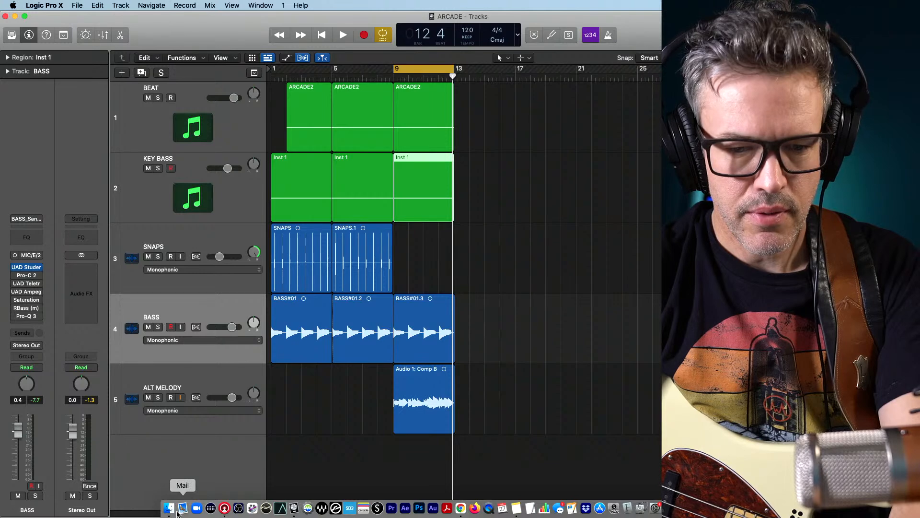
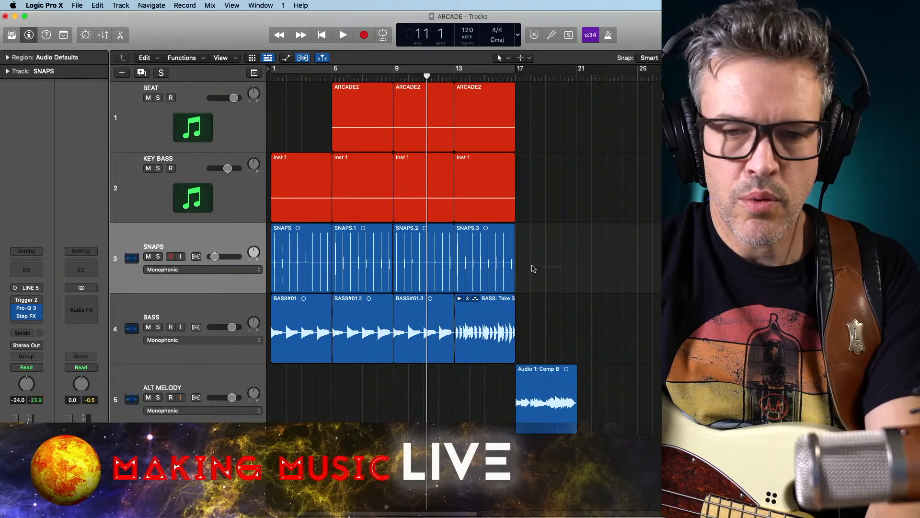
Recolor all four regions on the SNAPS track bright yellow and close the color palette
left_click_drag(549, 268, 287, 261)
right_click(289, 230)
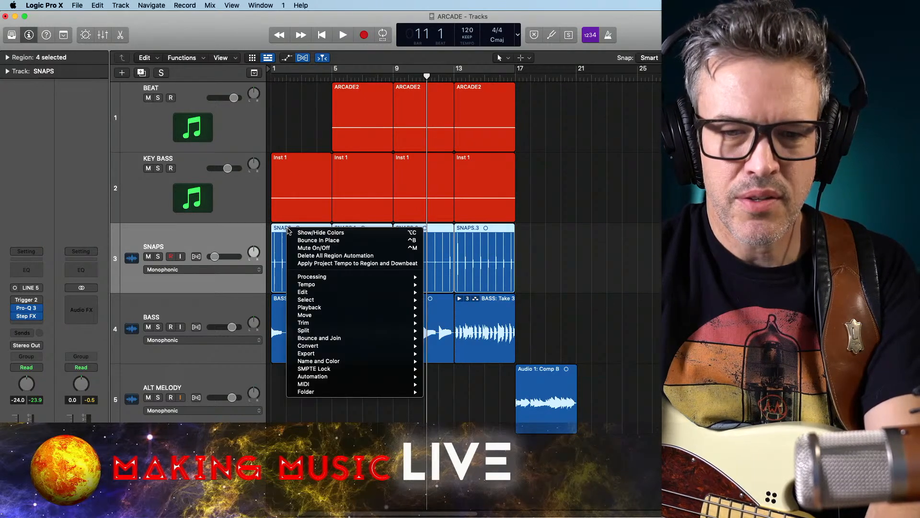
left_click(316, 233)
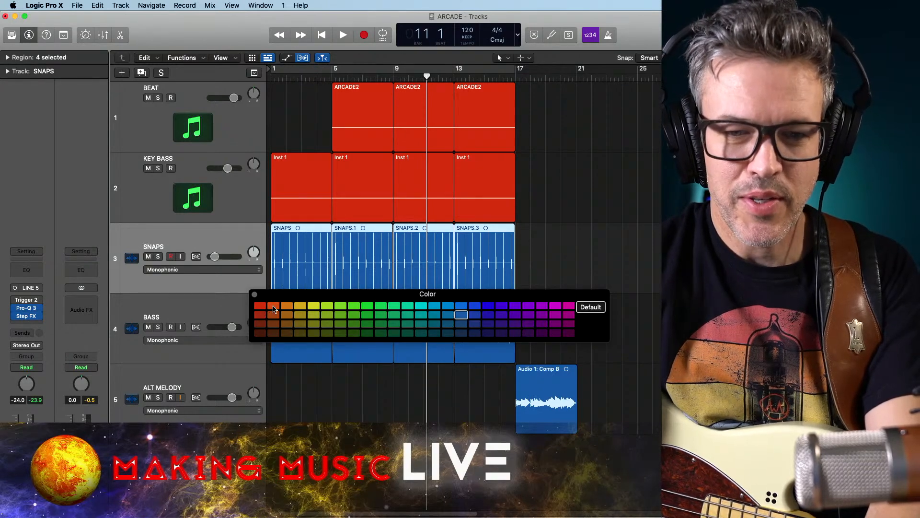
left_click(314, 305)
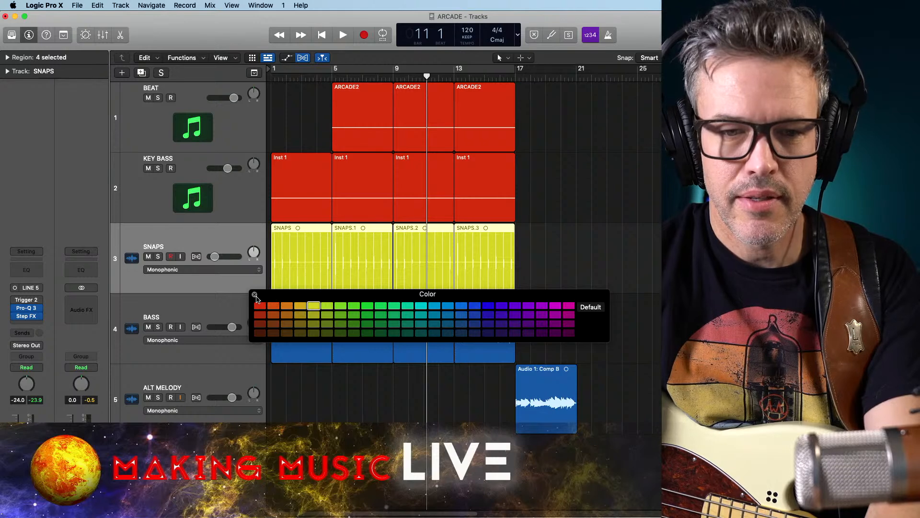
left_click(255, 295)
Recolor all four regions on the SNAPS track bright red to match the BEAT and KEY BASS regions
mouse_move(563, 271)
left_mouse_down()
mouse_move(271, 246)
mouse_move(283, 239)
left_mouse_up()
right_click(293, 232)
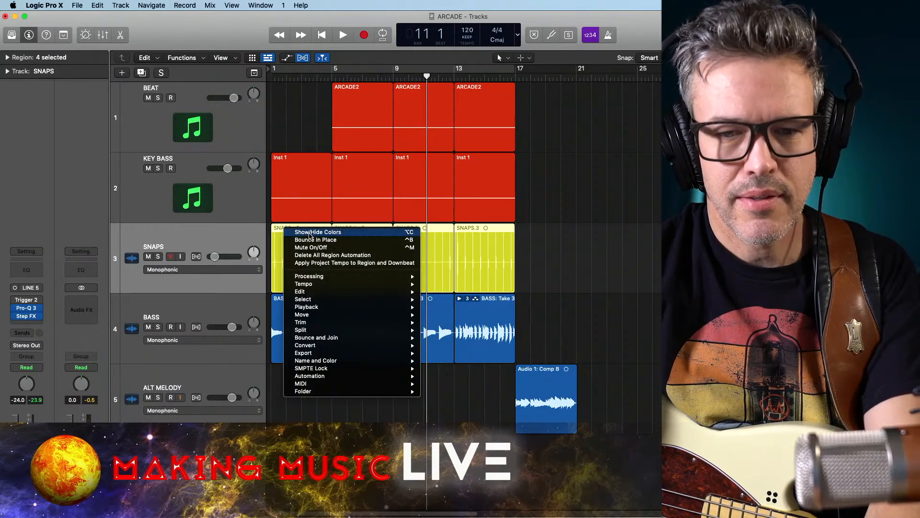
left_click(310, 233)
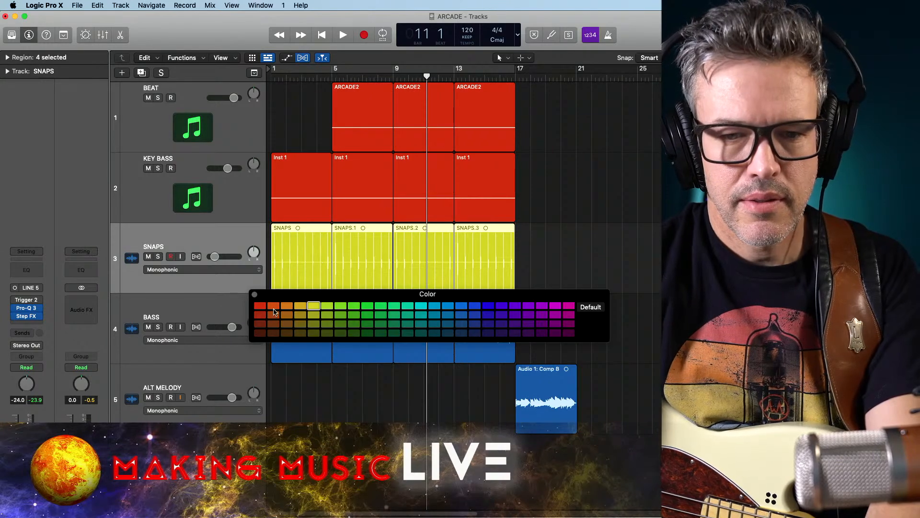
left_click(260, 306)
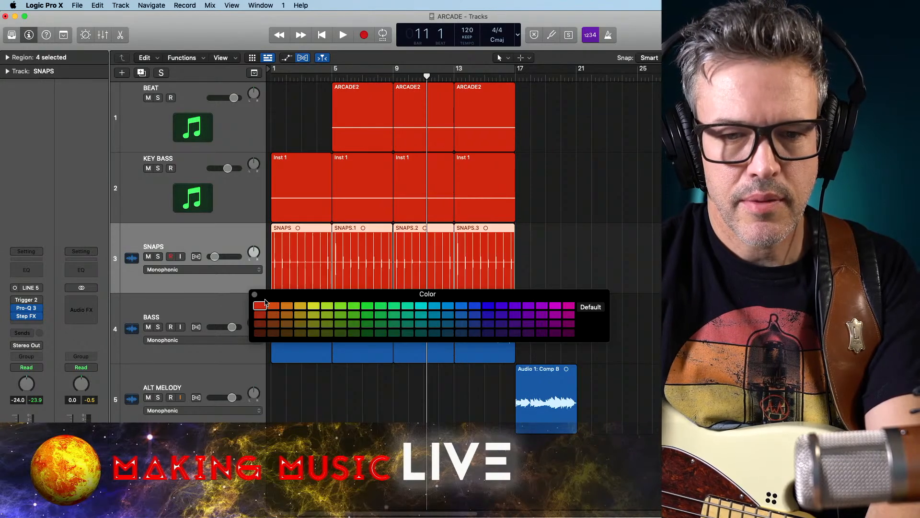
Recolor all BASS and ALT MELODY regions bright yellow, close the color palette and deselect the regions
left_click(578, 242)
left_click_drag(333, 294, 644, 287)
left_click_drag(649, 455, 293, 317)
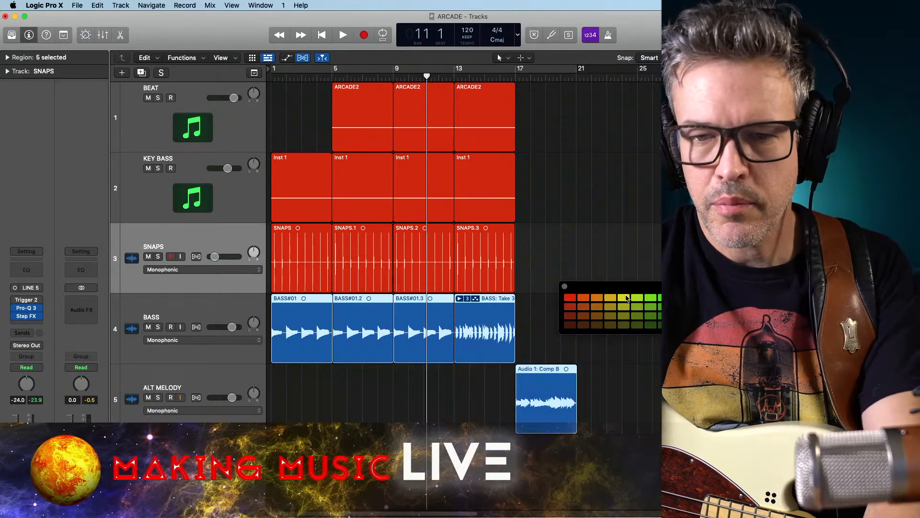
left_click(625, 298)
left_click(565, 286)
left_click(593, 263)
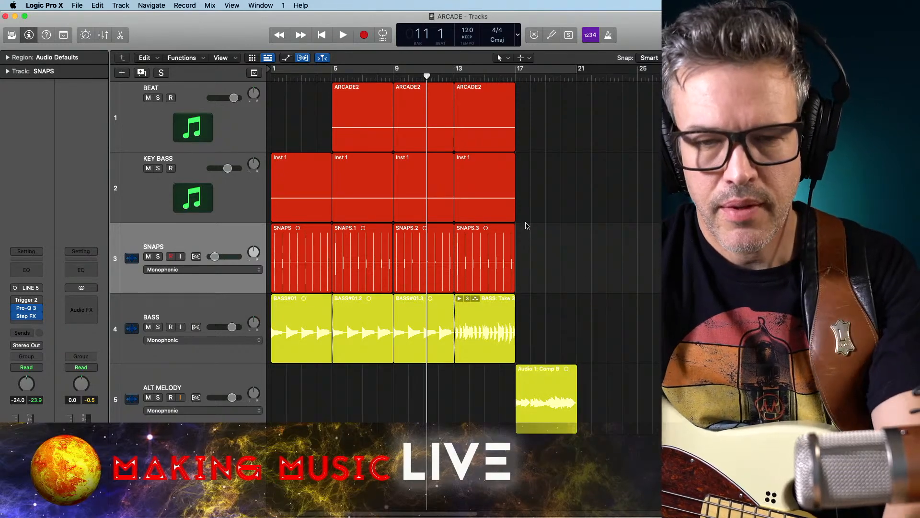
Play the project from the start, add FabFilter Saturn after Step FX on the SNAPS channel and solo the track
key("Return")
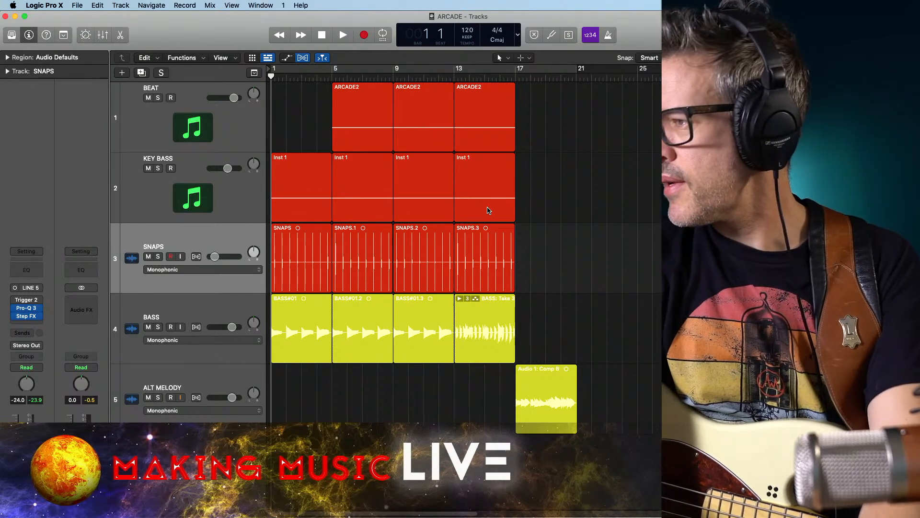
key("space")
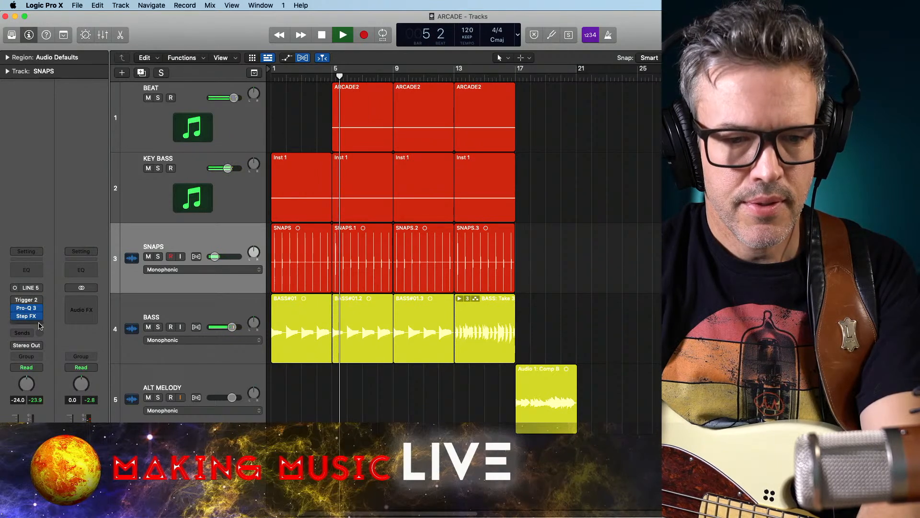
left_click(43, 325)
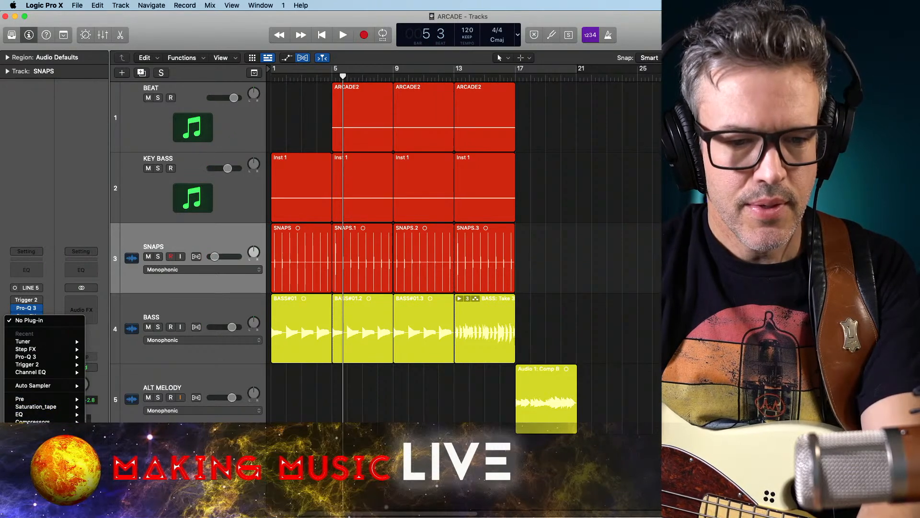
mouse_move(67, 407)
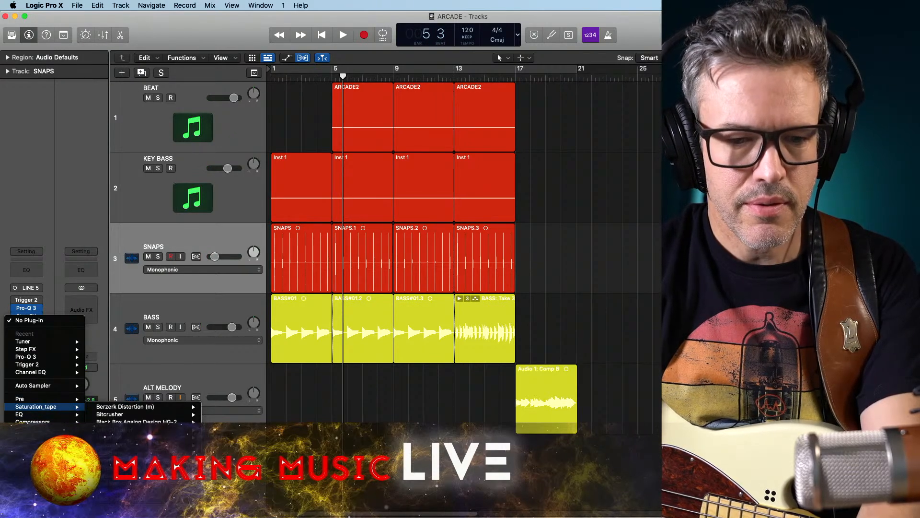
left_click(220, 453)
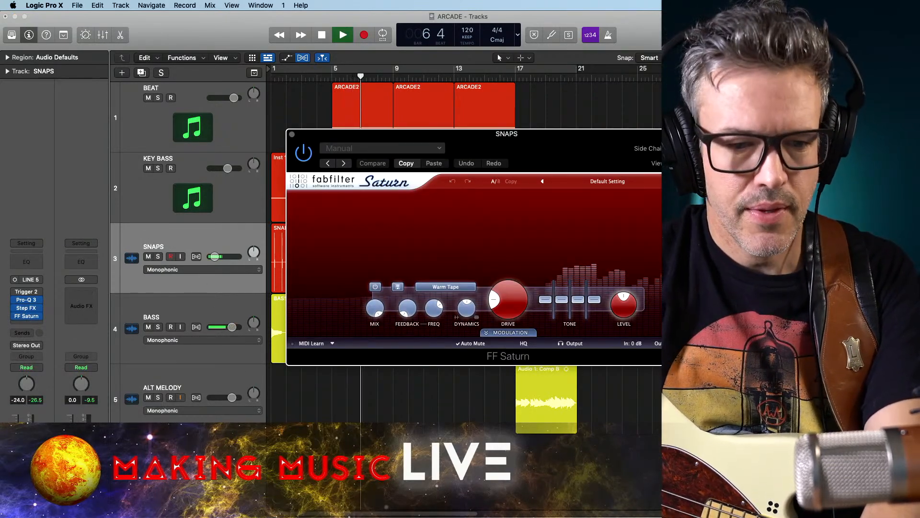
key("s")
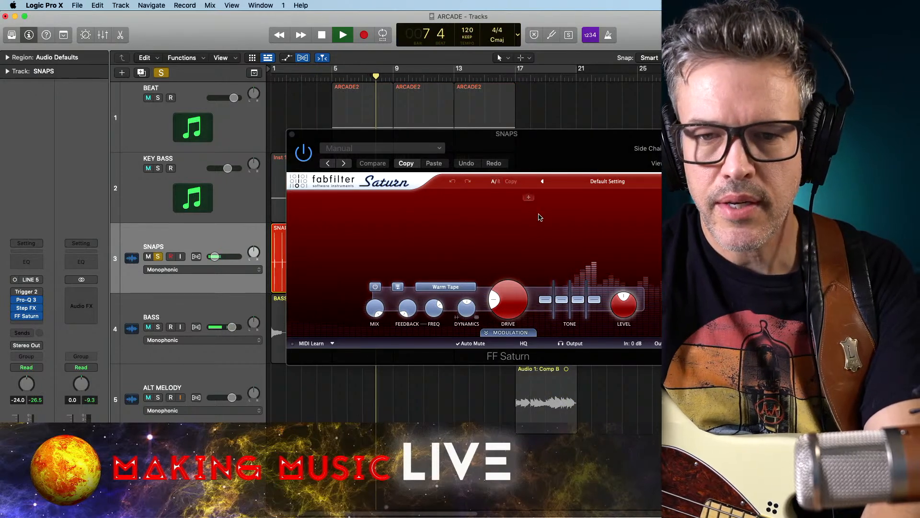
Try Saturn's Crunchy Amp style on SNAPS, choose Destroy instead and turn up the drive
left_click(446, 287)
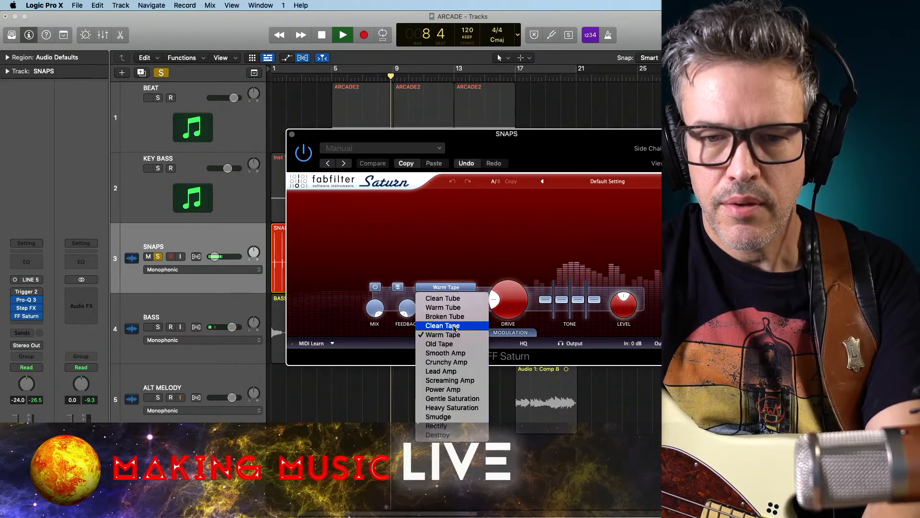
left_click(455, 362)
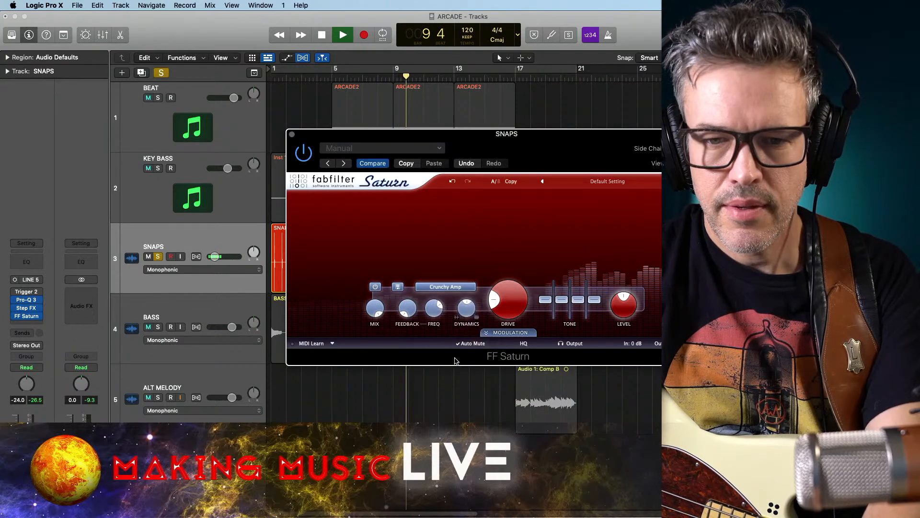
left_click(455, 286)
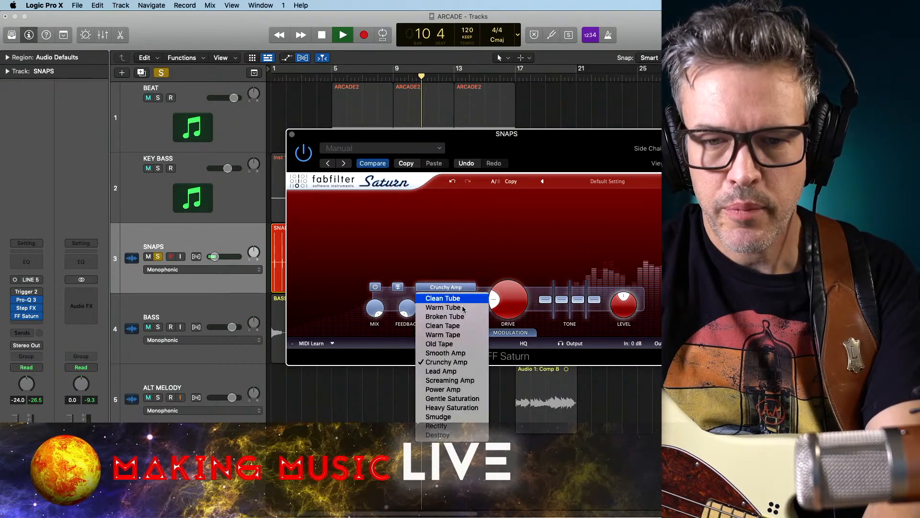
left_click(442, 436)
left_click_drag(508, 300, 509, 324)
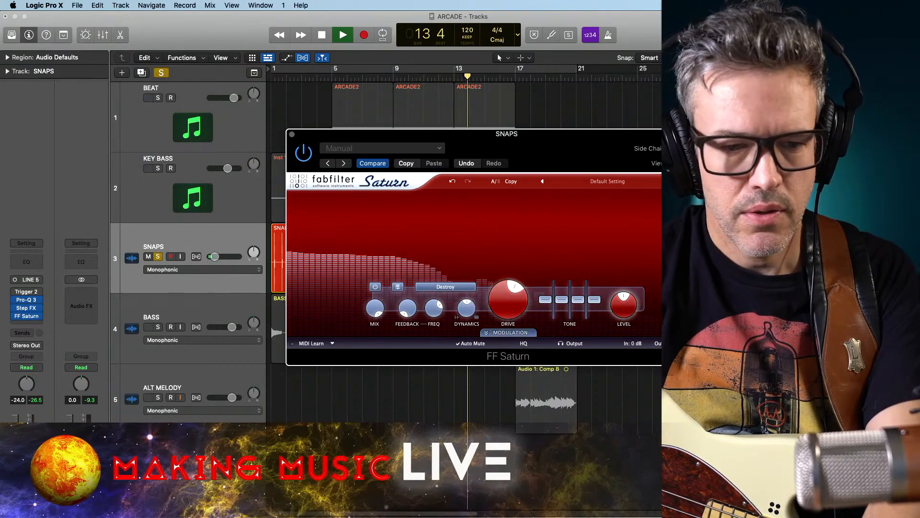
Raise the SNAPS channel level to -1.1 dB, reduce Saturn's drive slightly and close the plug-in
left_click_drag(17, 482, 17, 450)
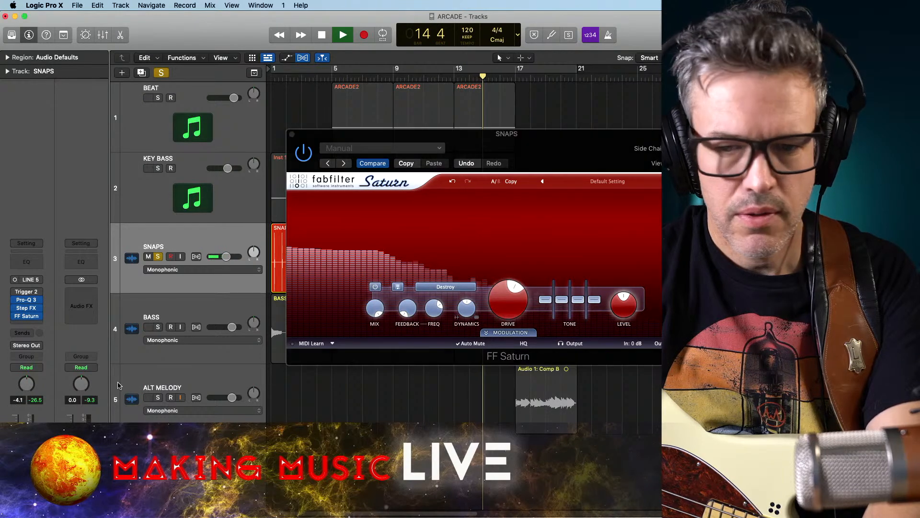
mouse_move(509, 301)
left_mouse_down()
mouse_move(522, 274)
mouse_move(507, 310)
left_mouse_up()
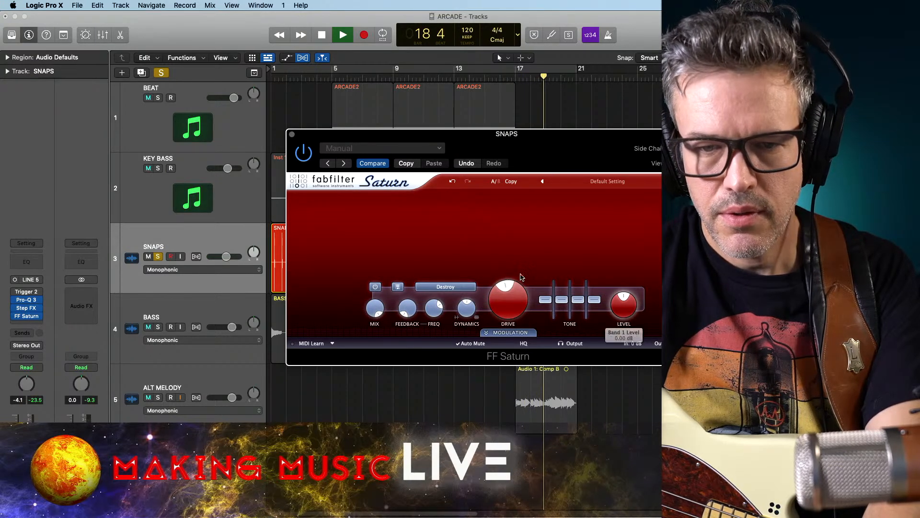
left_click(251, 220)
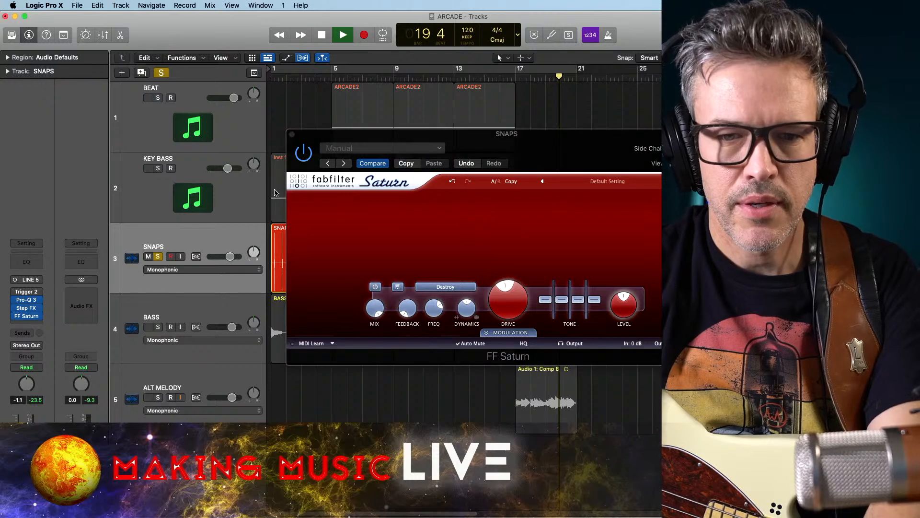
left_click(292, 135)
Cycle the last SNAPS region from bar 13 to bar 17 and play it back soloed
key("space")
left_click(485, 229)
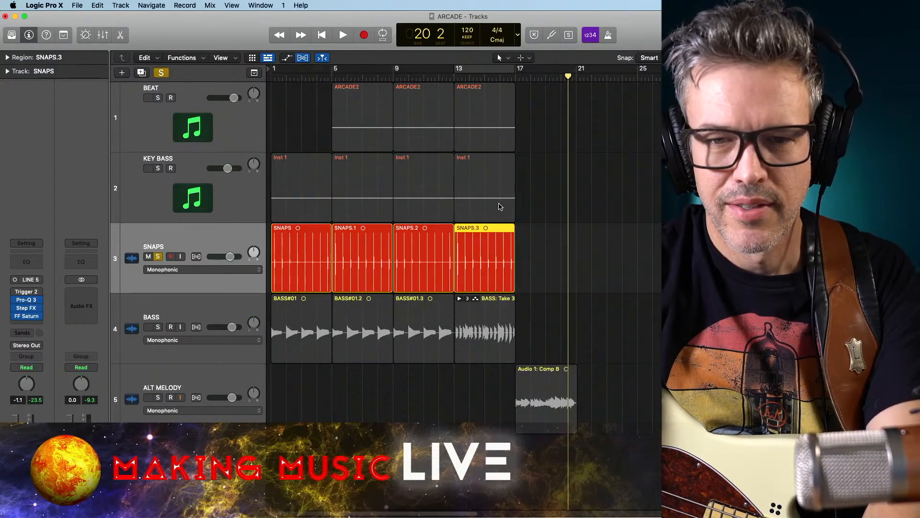
left_click(488, 70)
key("space")
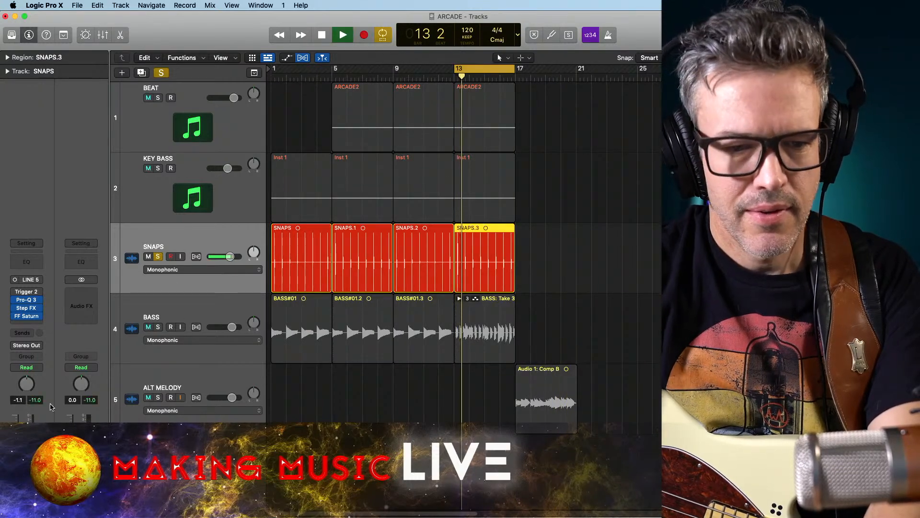
left_click(31, 316)
left_click(31, 316)
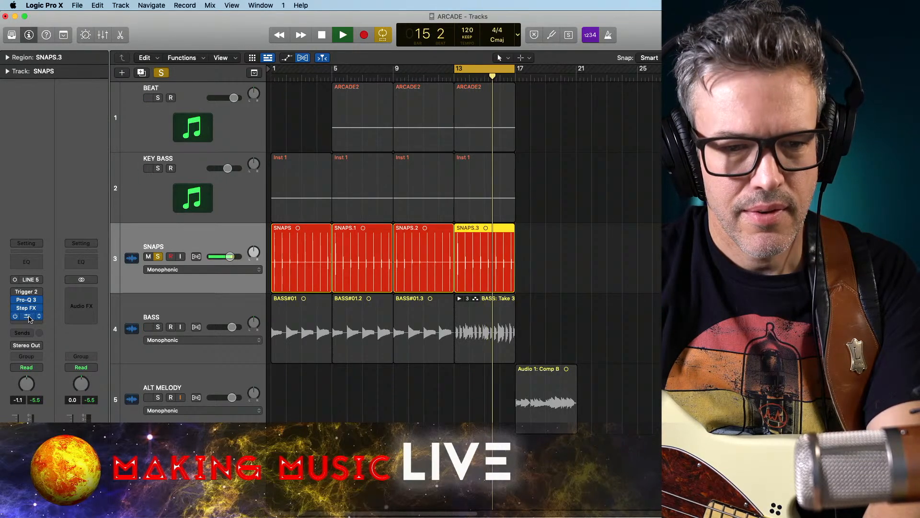
Load the Melodic Rhythm preset from Complex Gated in Step FX on the SNAPS channel and close the plug-in
left_click(31, 310)
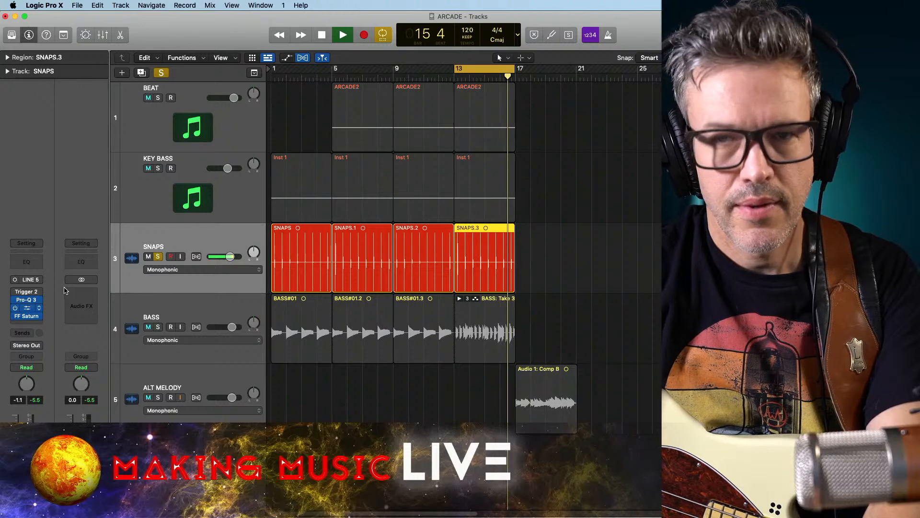
left_click_drag(456, 133, 373, 118)
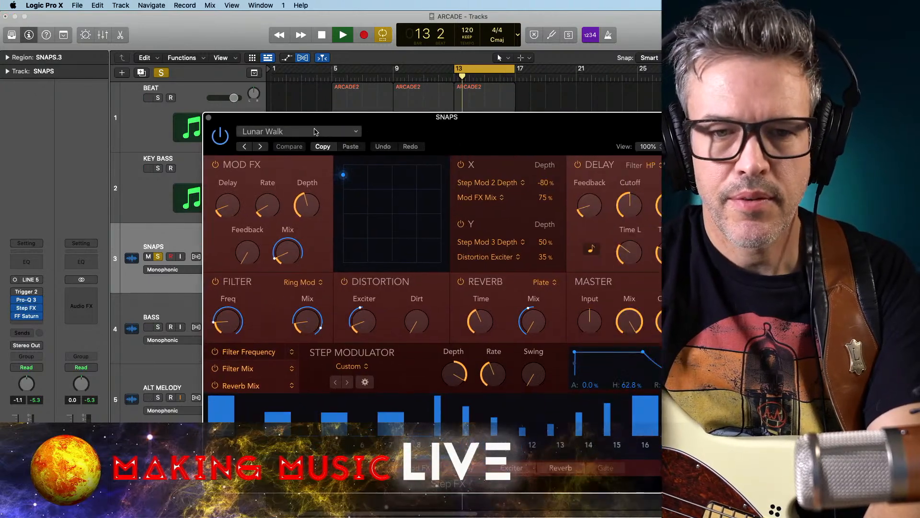
left_click(297, 131)
mouse_move(345, 331)
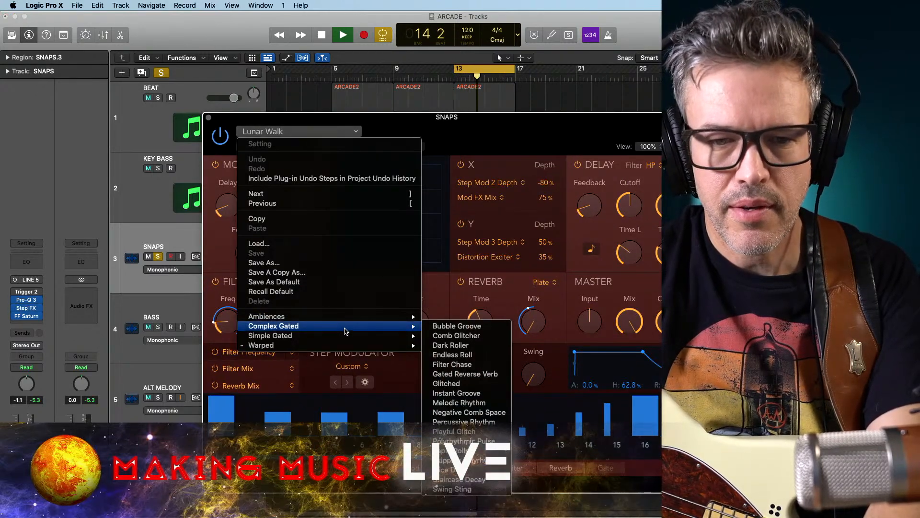
left_click(471, 403)
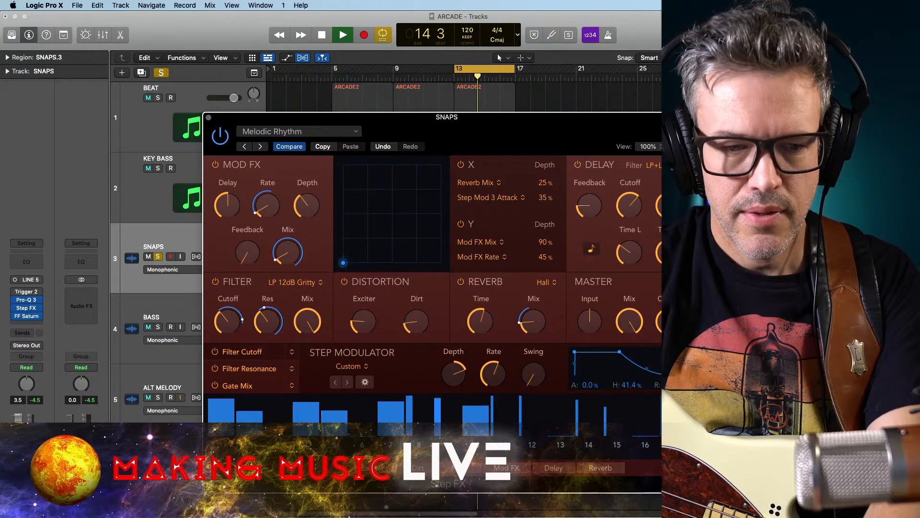
left_click(209, 117)
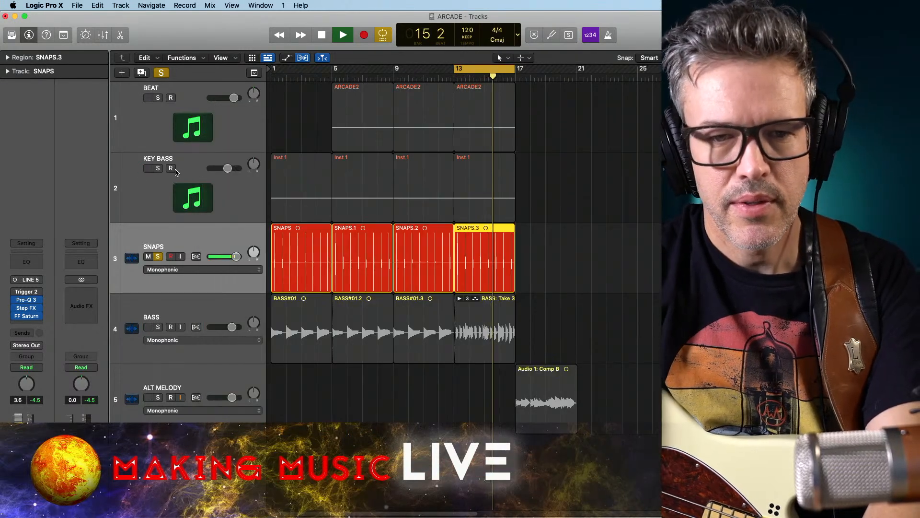
Solo BEAT, KEY BASS and BASS in turn alongside SNAPS to audition the Step FX sound in the mix
left_click(158, 98)
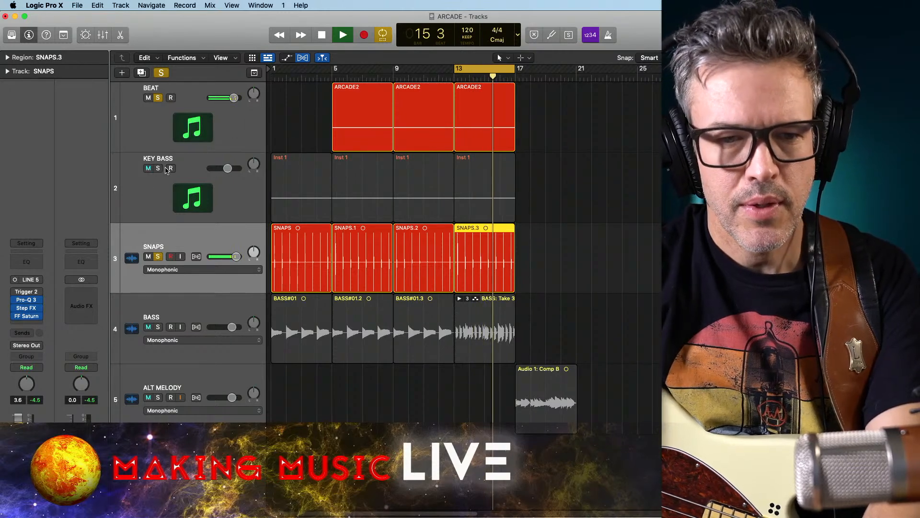
left_click(158, 169)
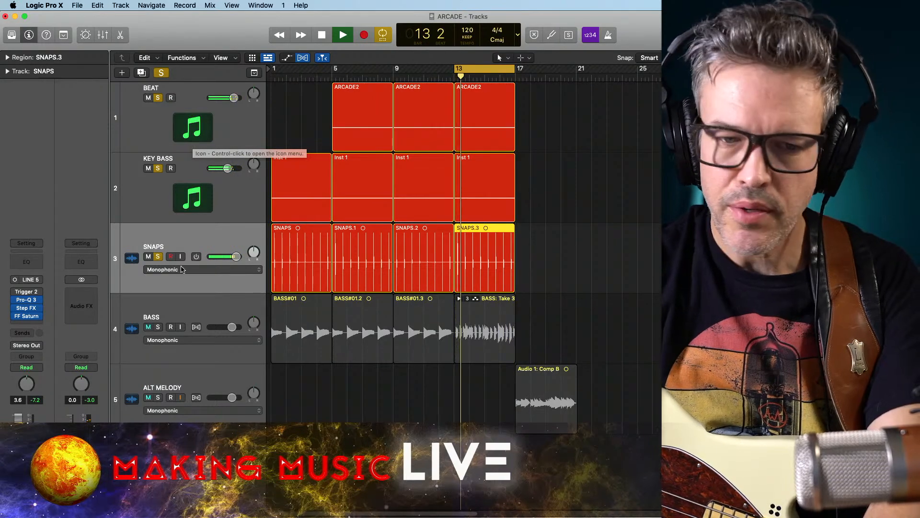
left_click(29, 309)
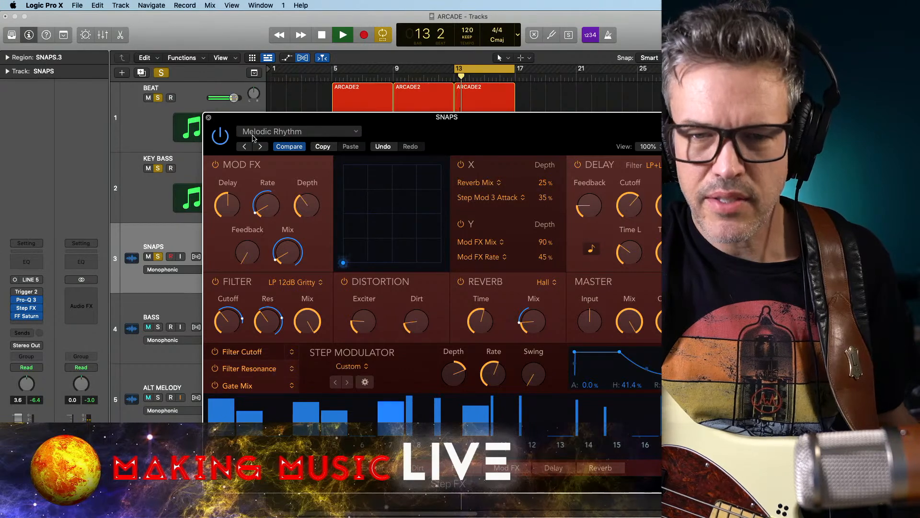
left_click(208, 117)
key("space")
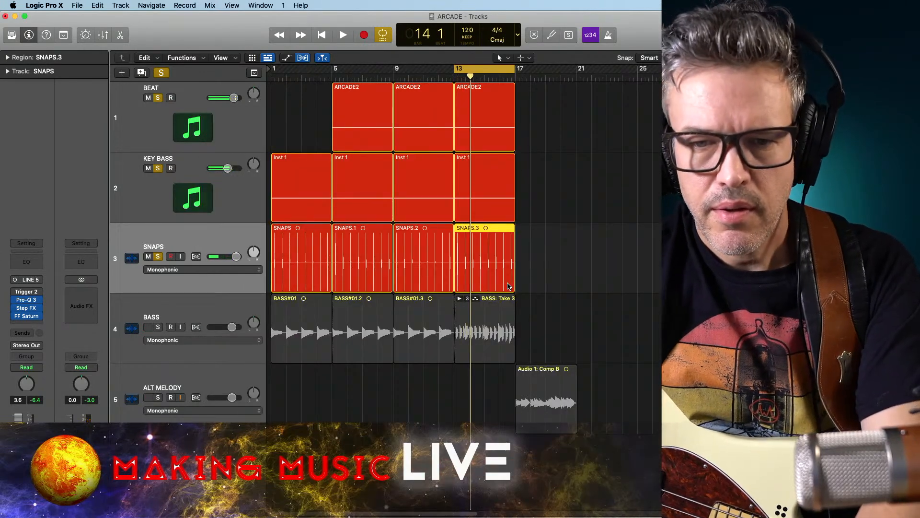
key("space")
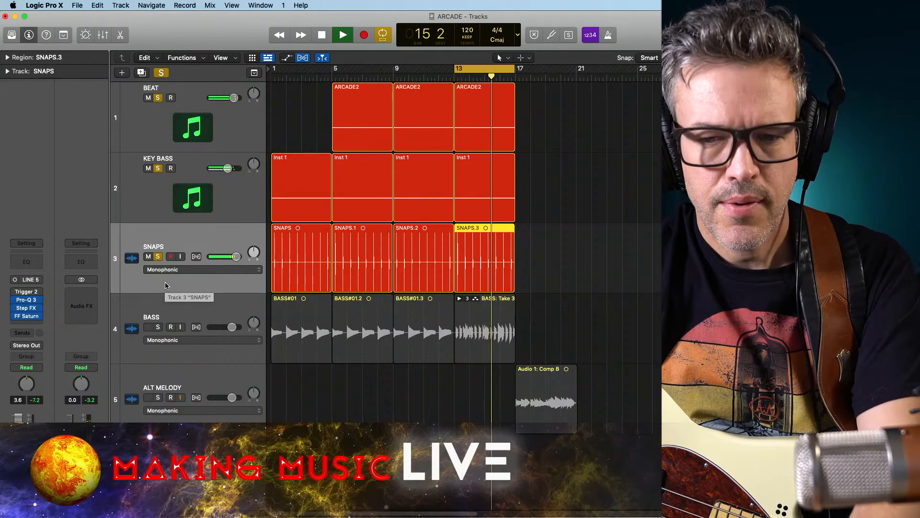
left_click(158, 327)
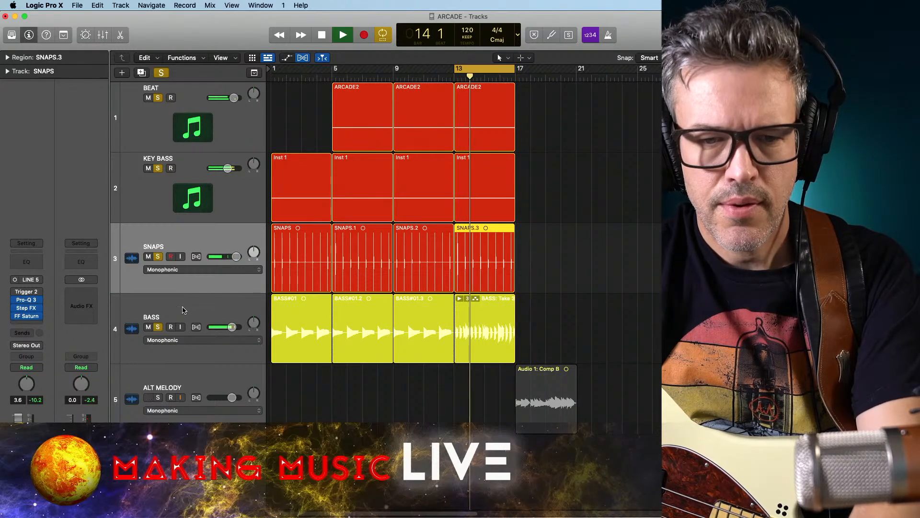
Enable the UAD Teletronix LA-2A Gray on the BASS channel and adjust its peak reduction while cycling bars 9 to 17
left_click(176, 327)
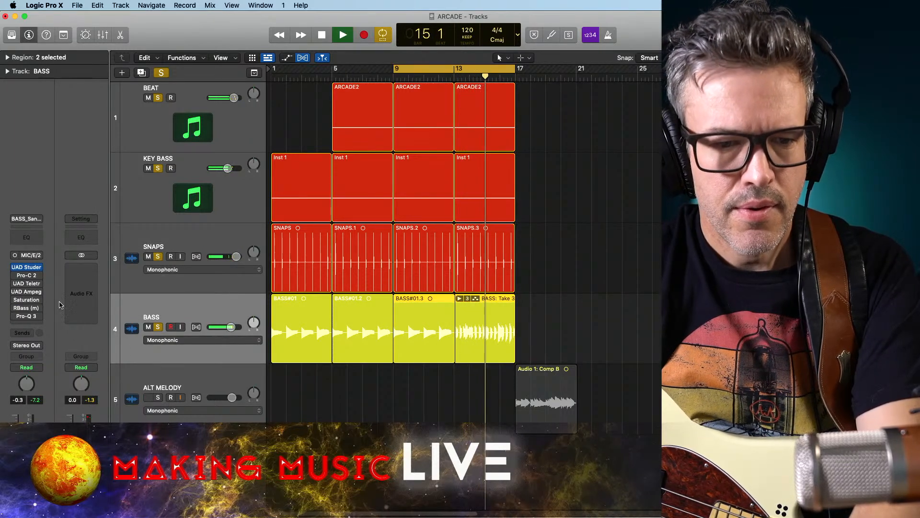
left_click(25, 284)
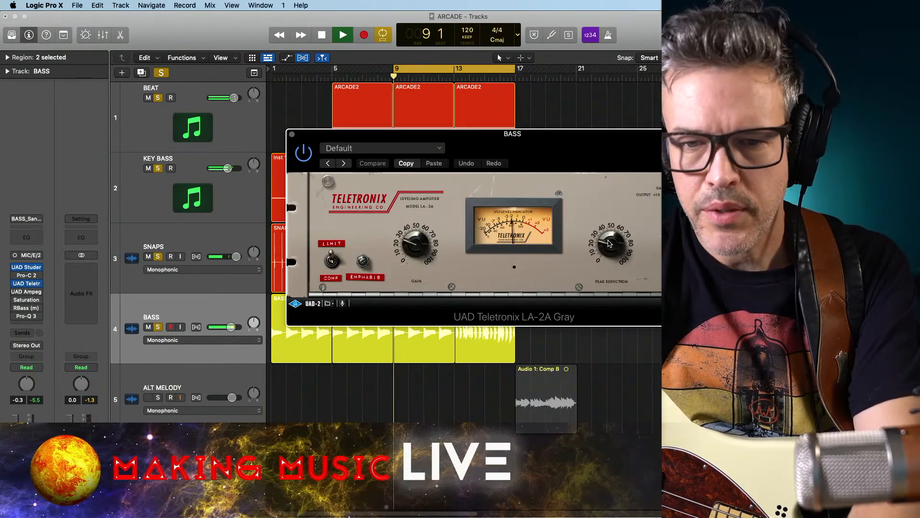
left_click_drag(598, 246, 603, 245)
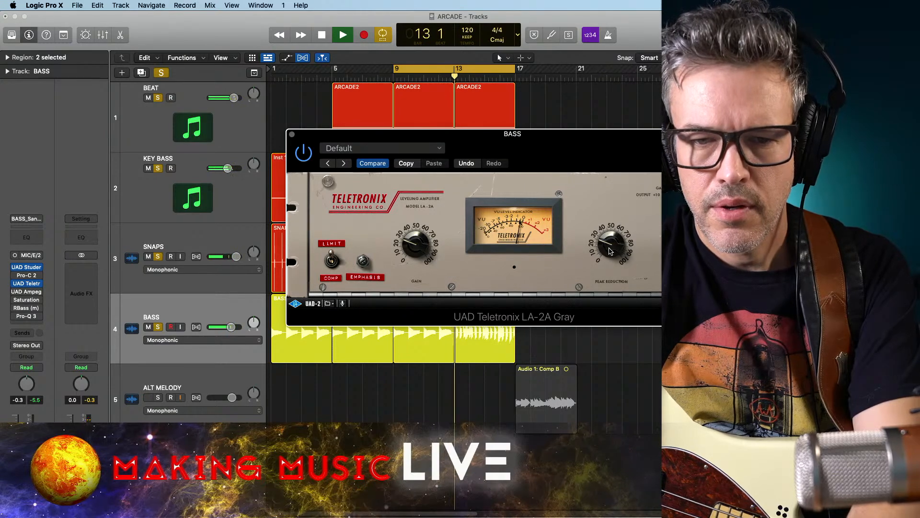
Enable the UAD Ampeg SVTVR Classic on the BASS channel, adjust its treble and close both open plug-in windows
left_click(28, 292)
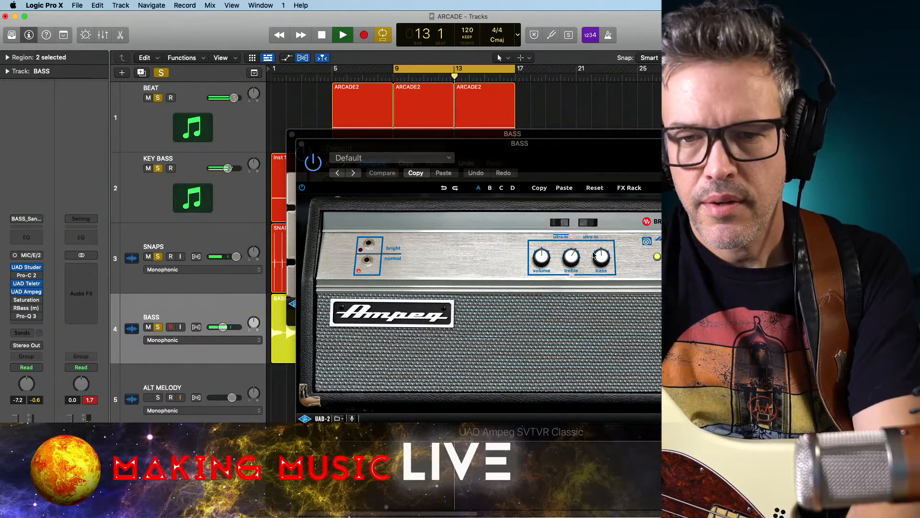
left_click(567, 222)
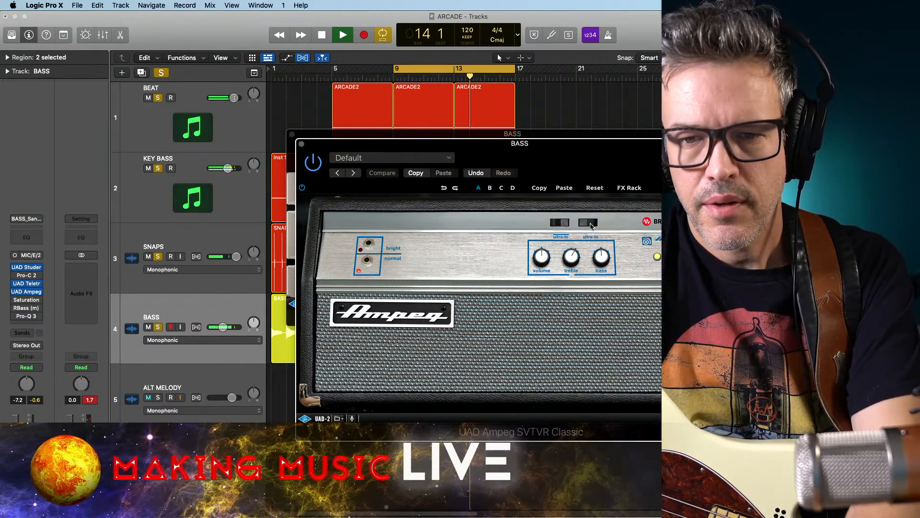
left_click_drag(573, 255, 567, 260)
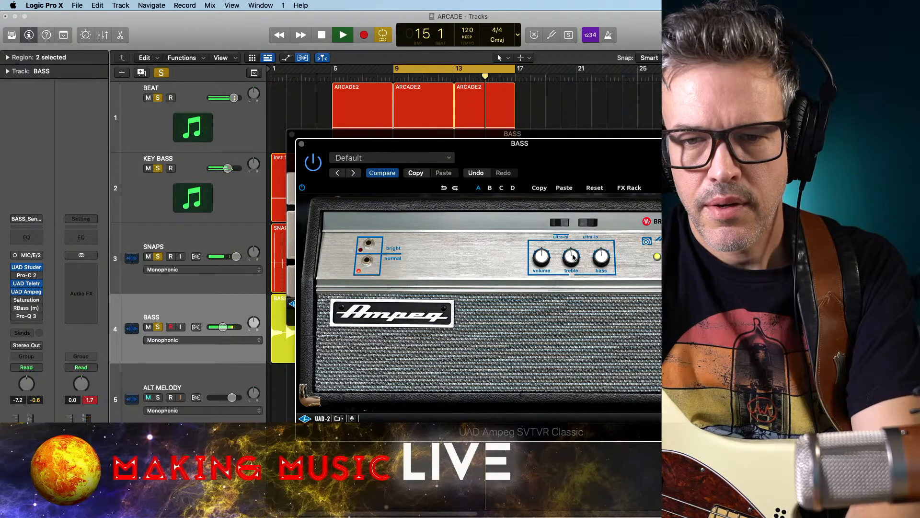
left_click(302, 144)
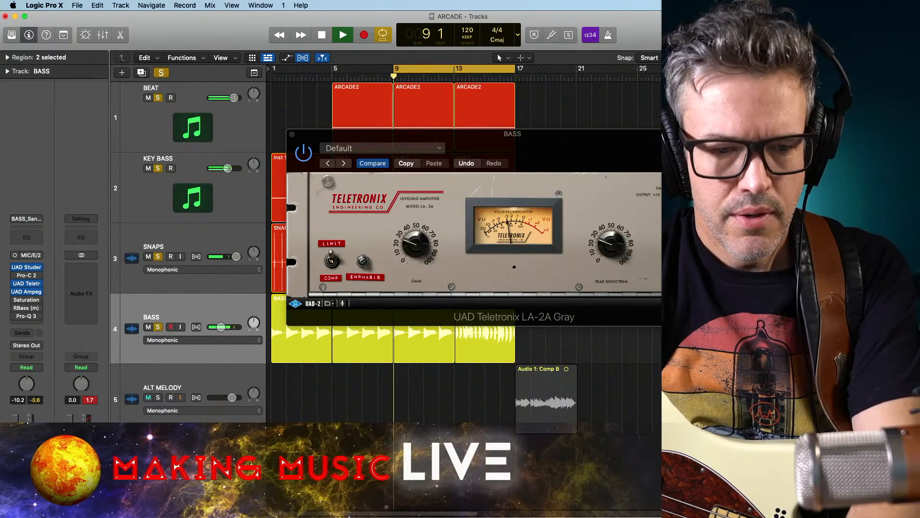
left_click(292, 135)
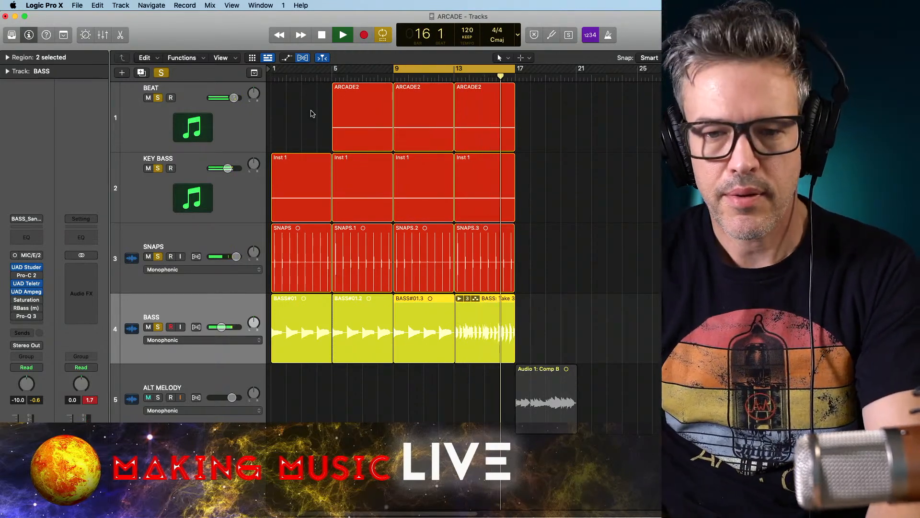
Restart the cycled playback and enable the Softube Saturation Knob on the BASS channel with its default setting
key("space")
key("Return")
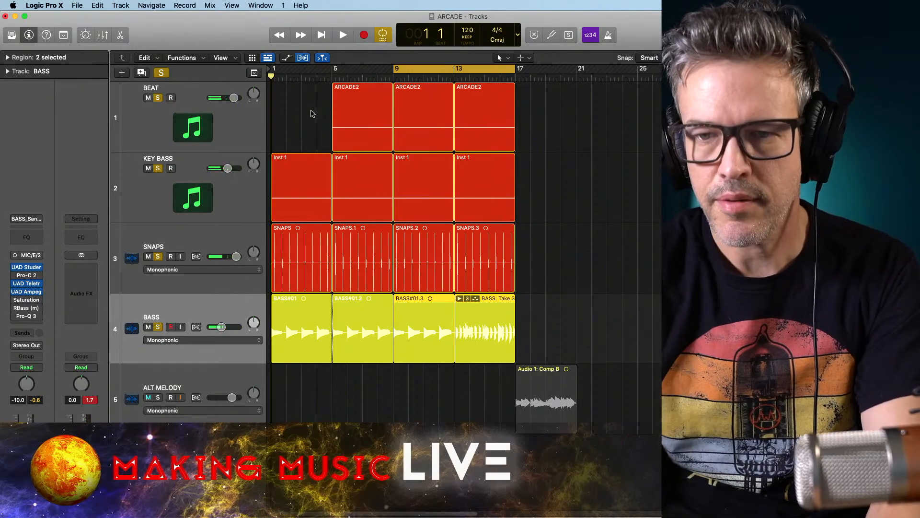
key("space")
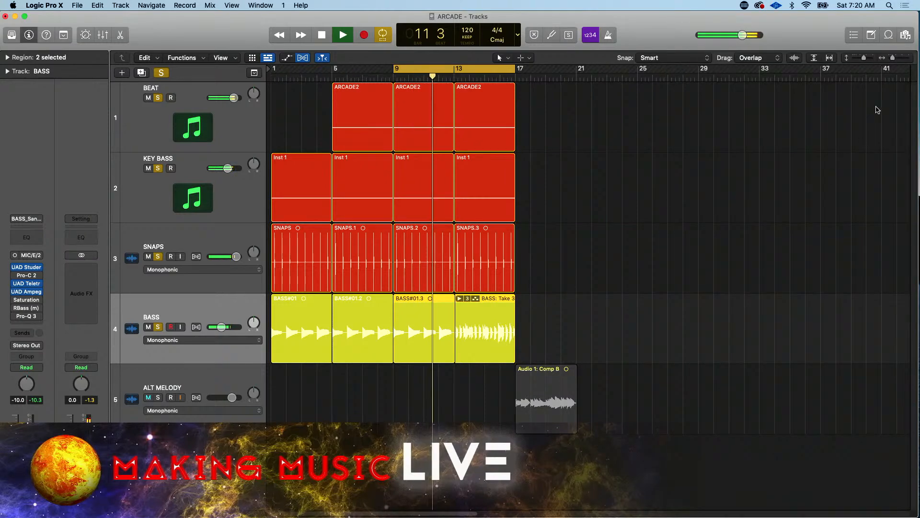
left_click_drag(865, 58, 895, 58)
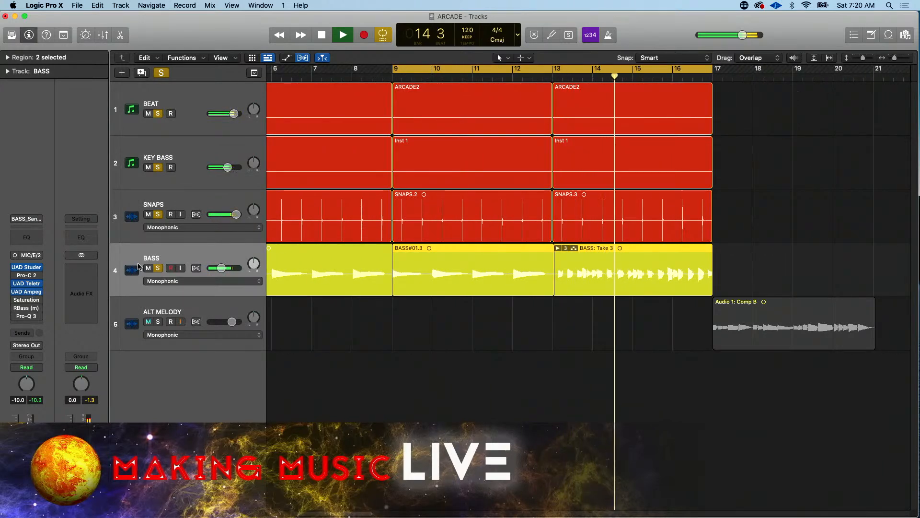
mouse_move(21, 312)
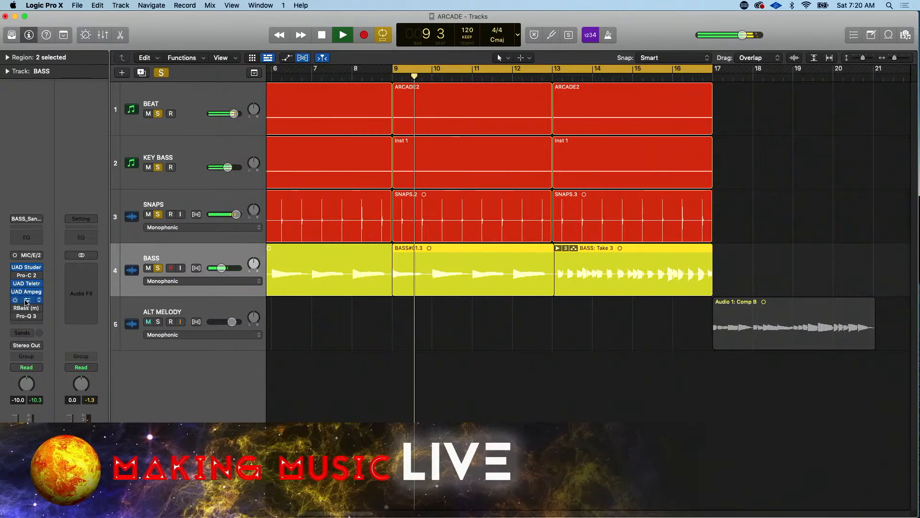
left_click(27, 299)
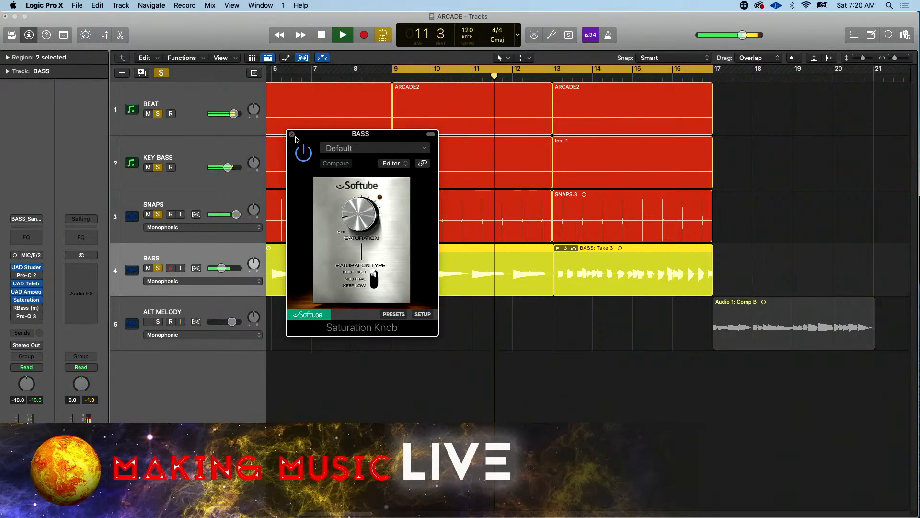
left_click(292, 134)
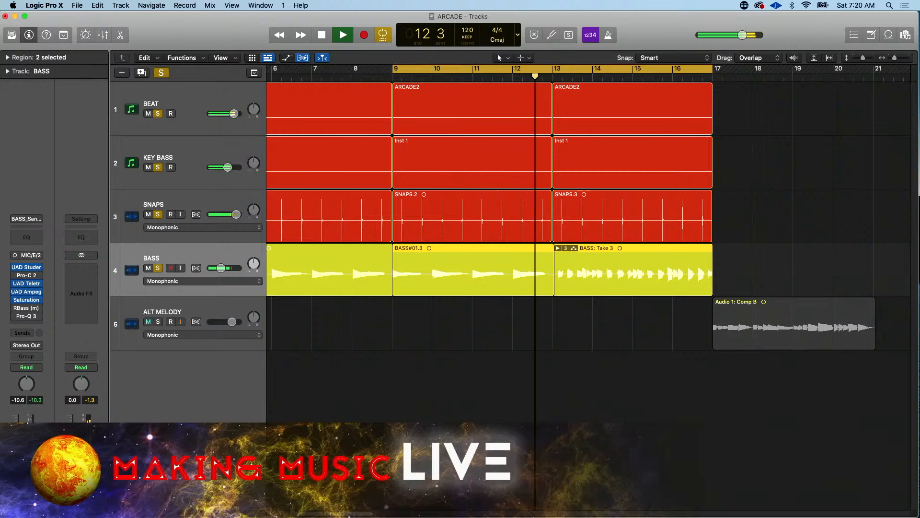
Enable Pro-Q 3 on the BASS channel with the low cut at about 52 Hz and the high cut at about 3014 Hz
left_click(26, 316)
left_click(353, 289)
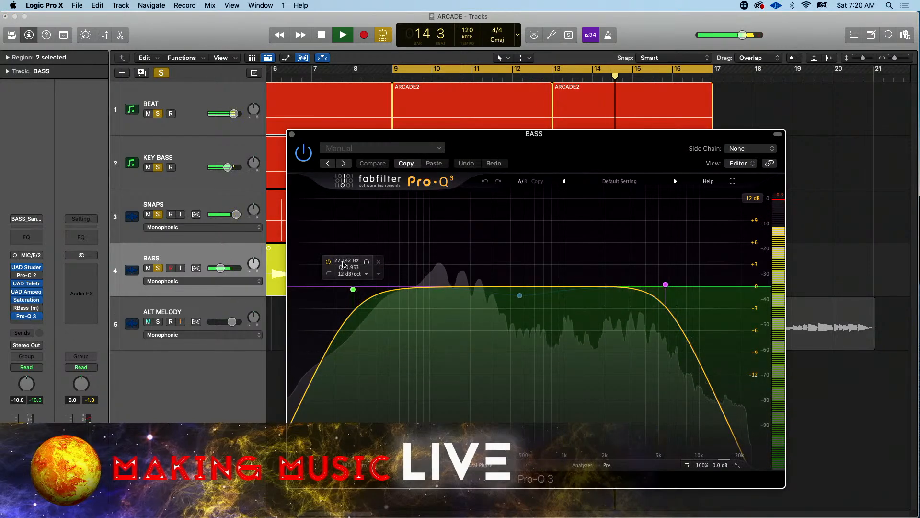
double_click(349, 261)
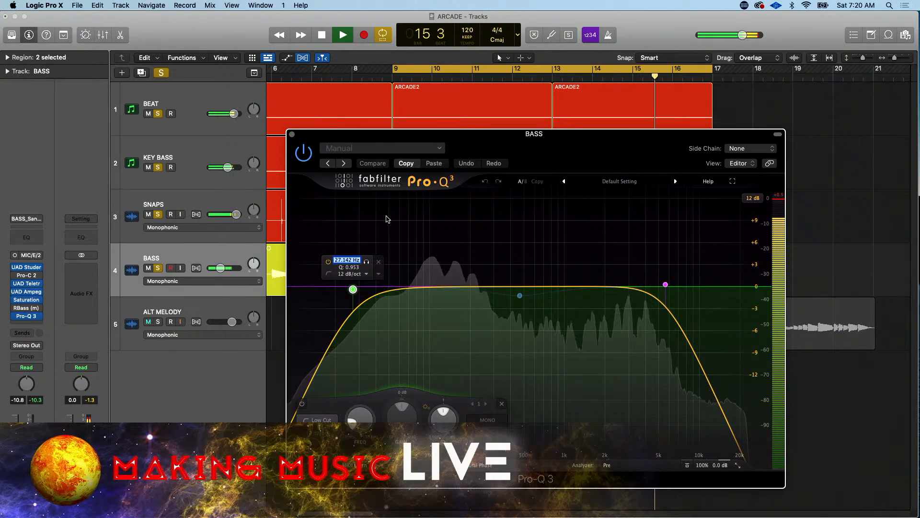
key("Return")
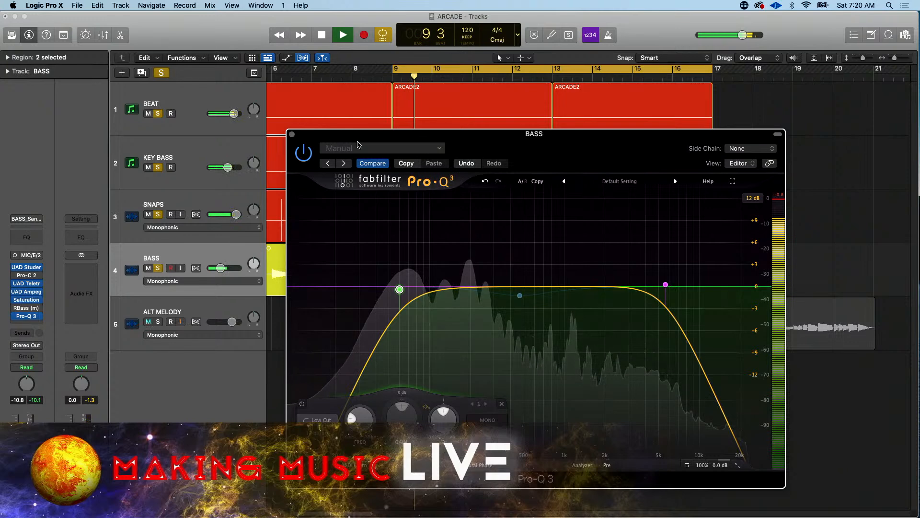
left_click(666, 286)
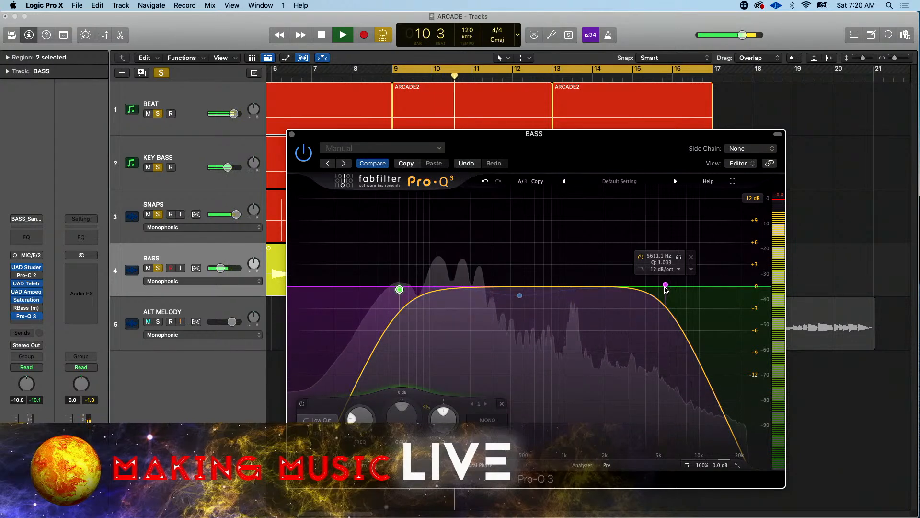
left_click_drag(666, 286, 629, 285)
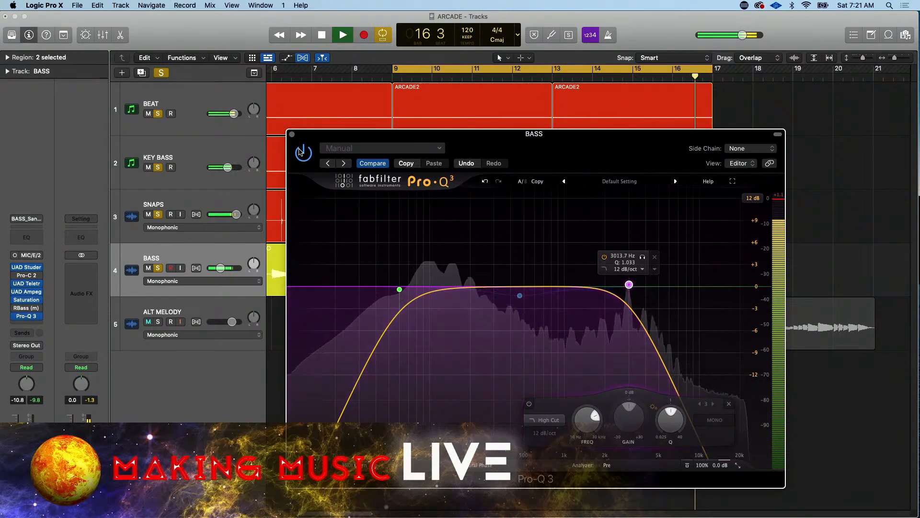
left_click_drag(399, 289, 390, 289)
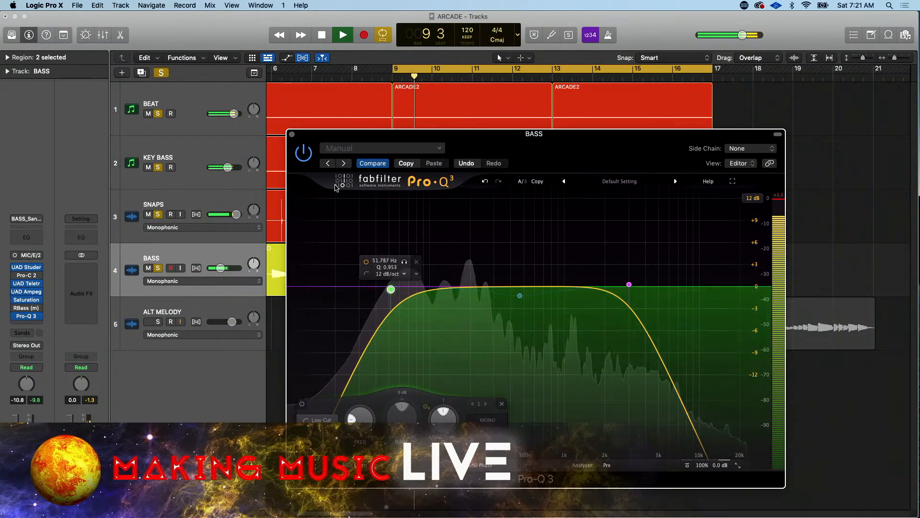
left_click(292, 134)
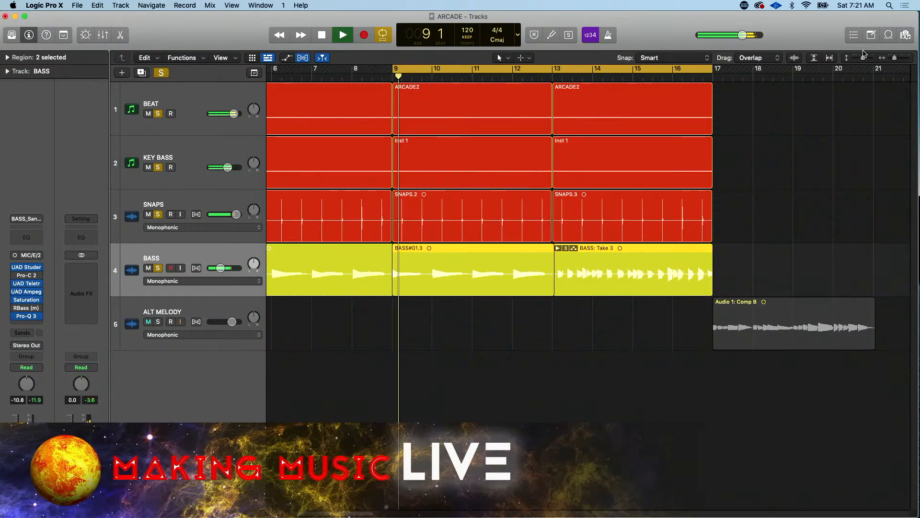
Clear the solo on all tracks, turn off cycling and play the whole arrangement from the beginning
left_click_drag(863, 57, 891, 58)
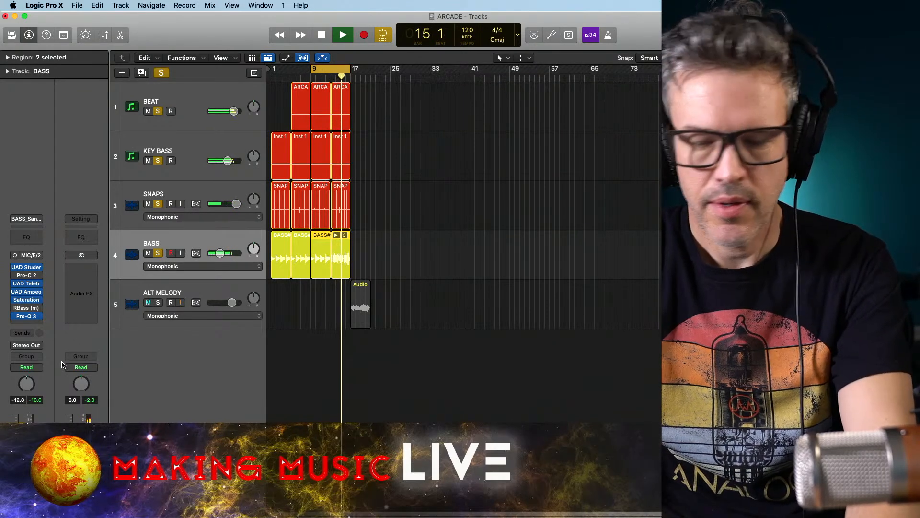
key("space")
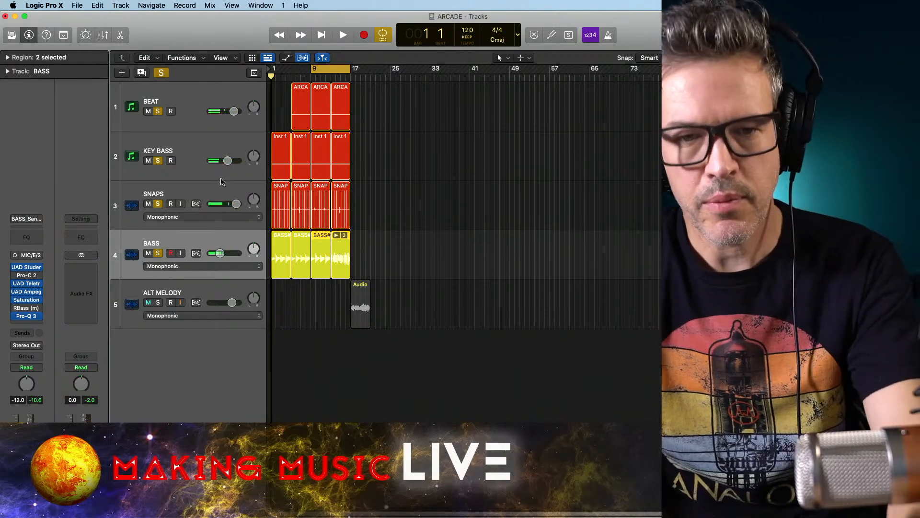
left_click(159, 163, "alt")
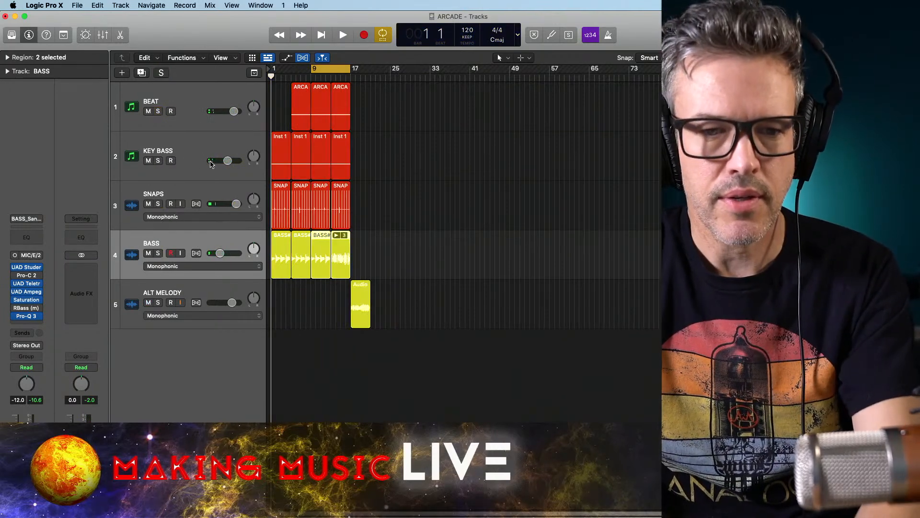
key("space")
key("space")
left_click(288, 79)
left_click(346, 42)
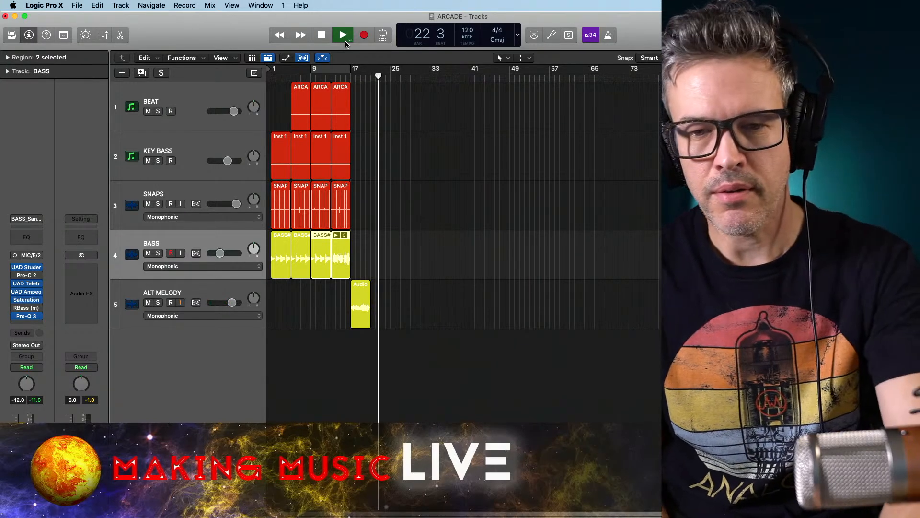
key("Return")
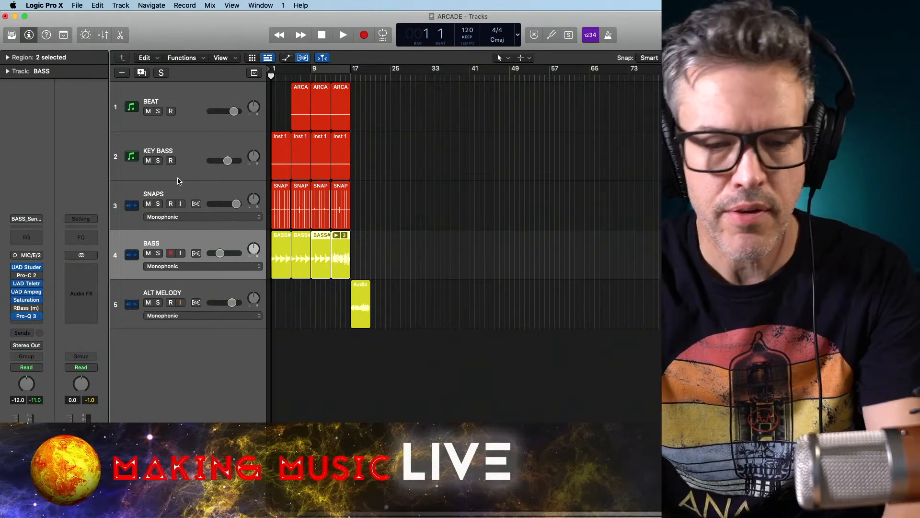
Add a new track with duplicate settings of the BEAT track directly below it
left_click(194, 101)
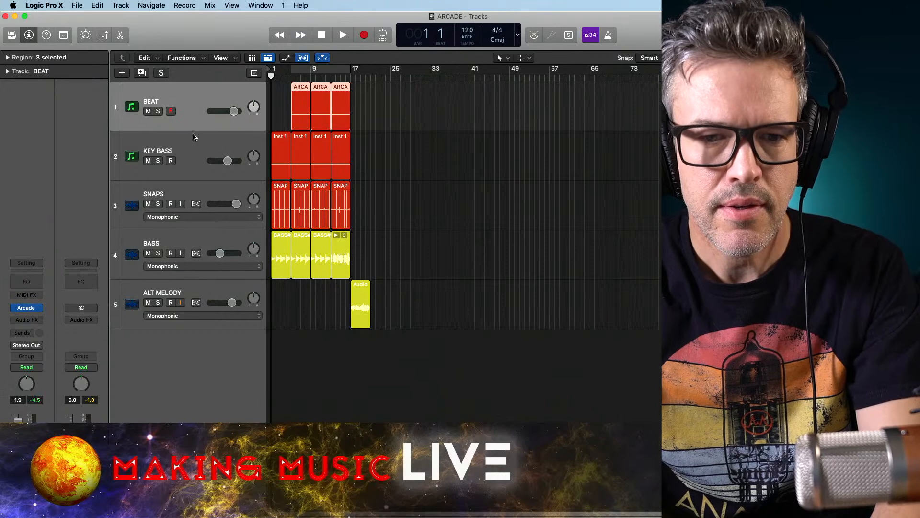
left_click(197, 133)
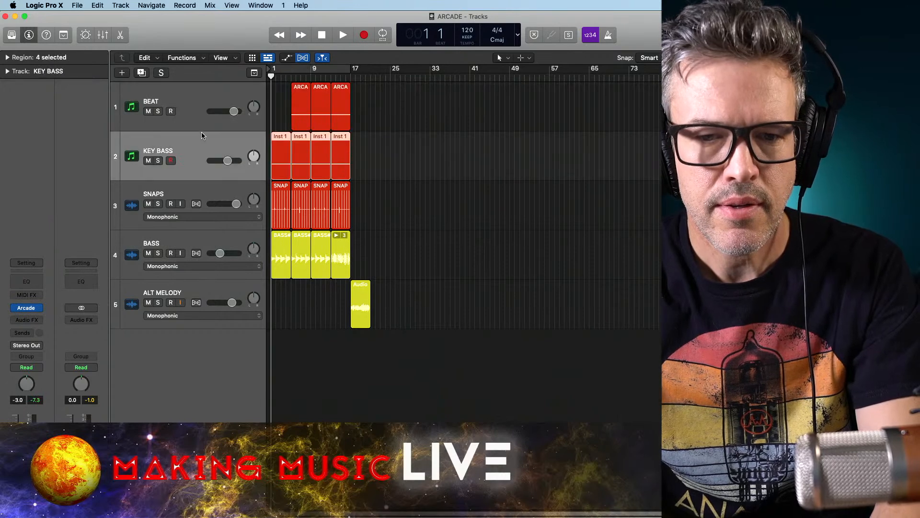
left_click(196, 102)
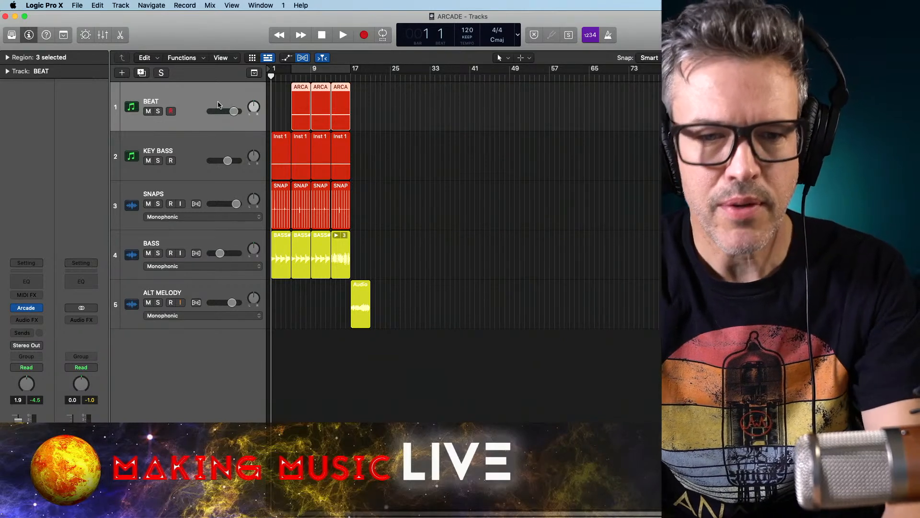
key("super+d")
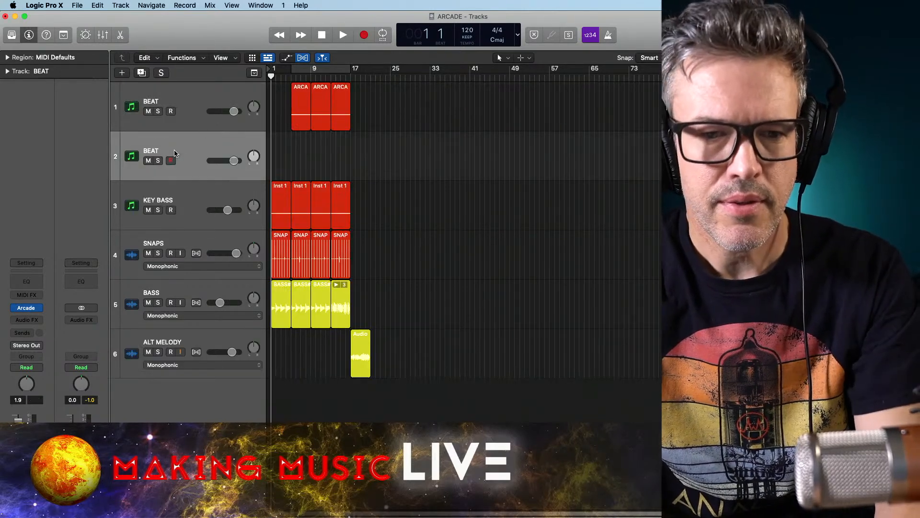
Load the Death Strike kit from the newest kits in Arcade on the duplicated BEAT track
left_click(27, 310)
left_click_drag(486, 149, 237, 31)
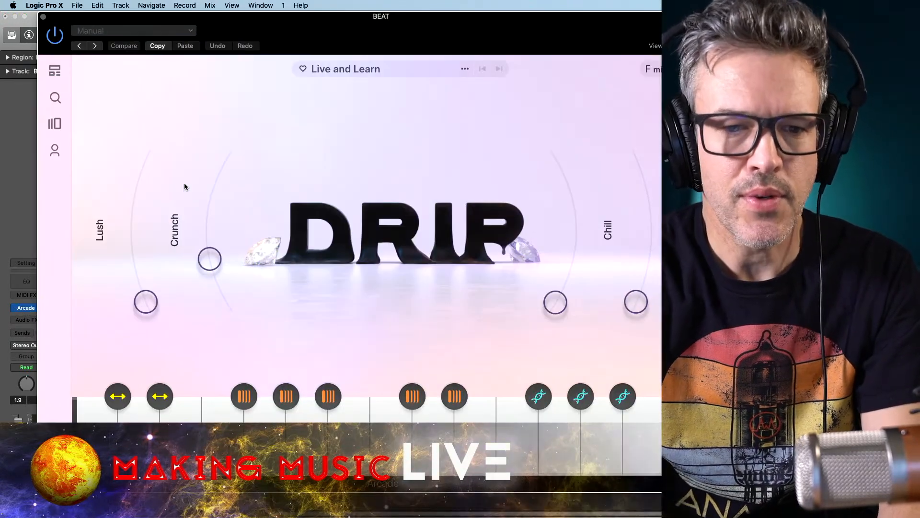
left_click(61, 79)
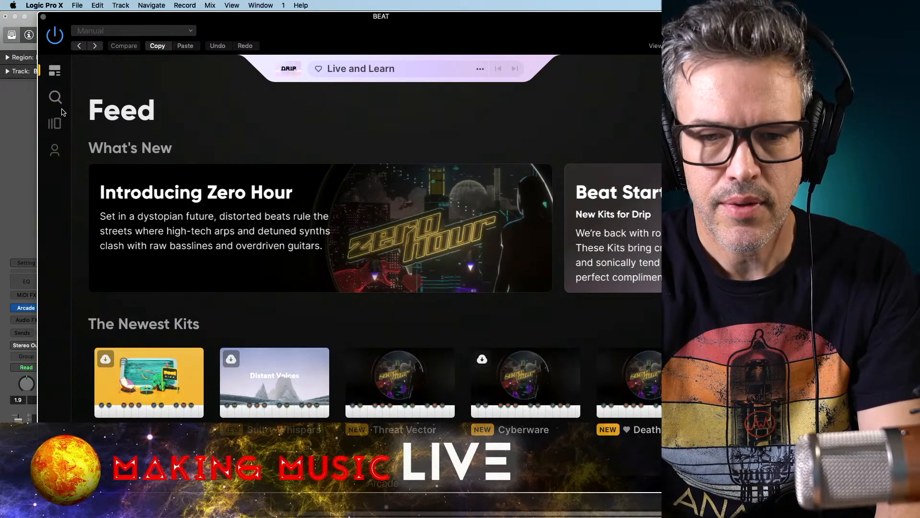
mouse_move(397, 400)
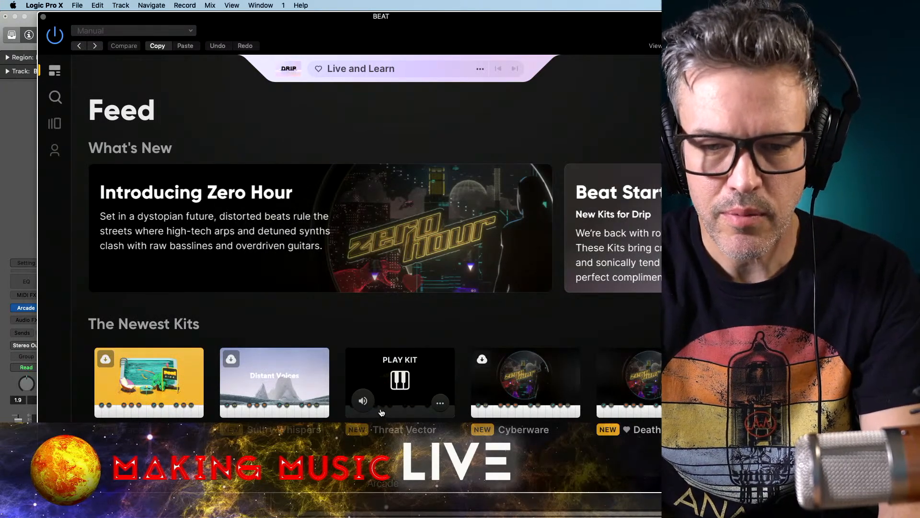
scroll(304, 139, "down", 5)
scroll(304, 139, "up", 3)
left_click(658, 325)
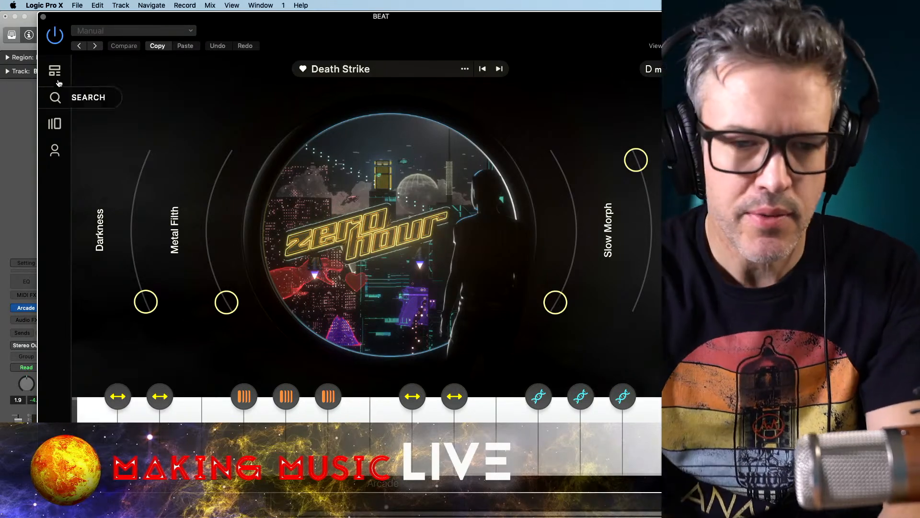
Play the arrangement from the beginning and set the Death Strike kit's key to C minor in Arcade
left_click_drag(210, 24, 420, 242)
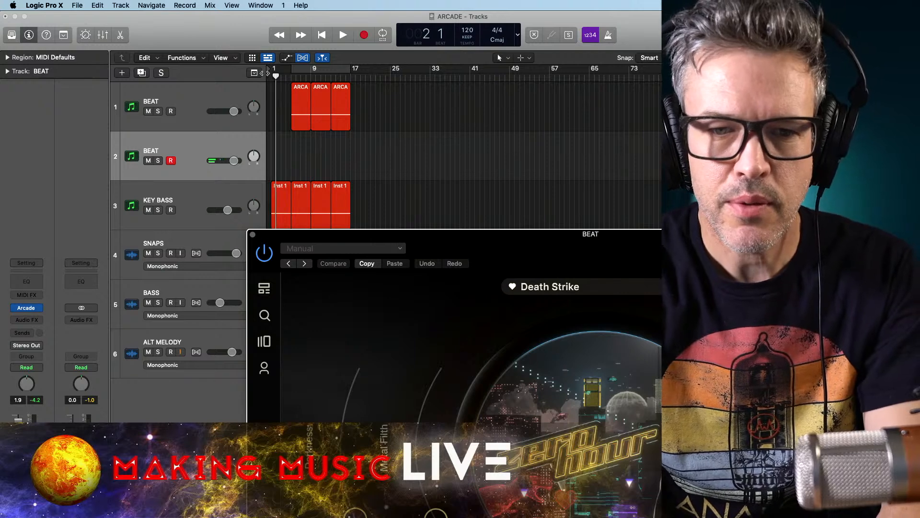
left_click(271, 75)
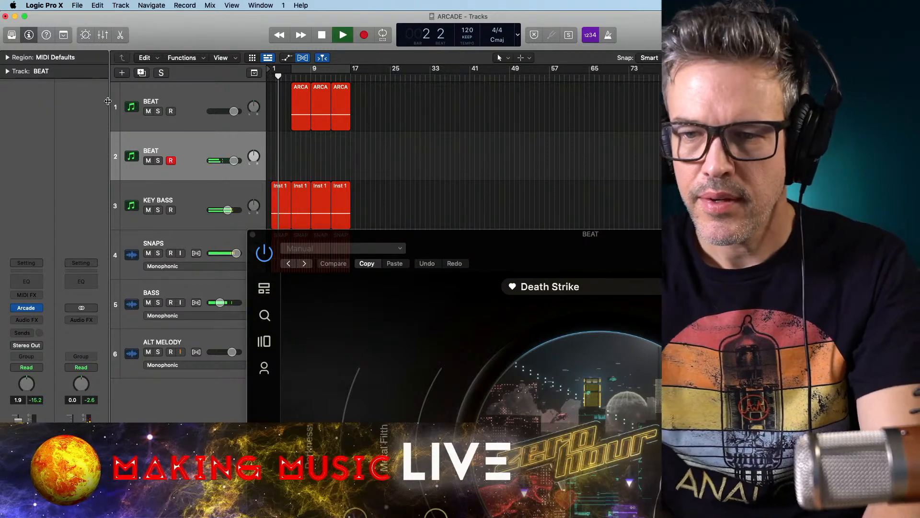
left_click_drag(476, 235, 235, 66)
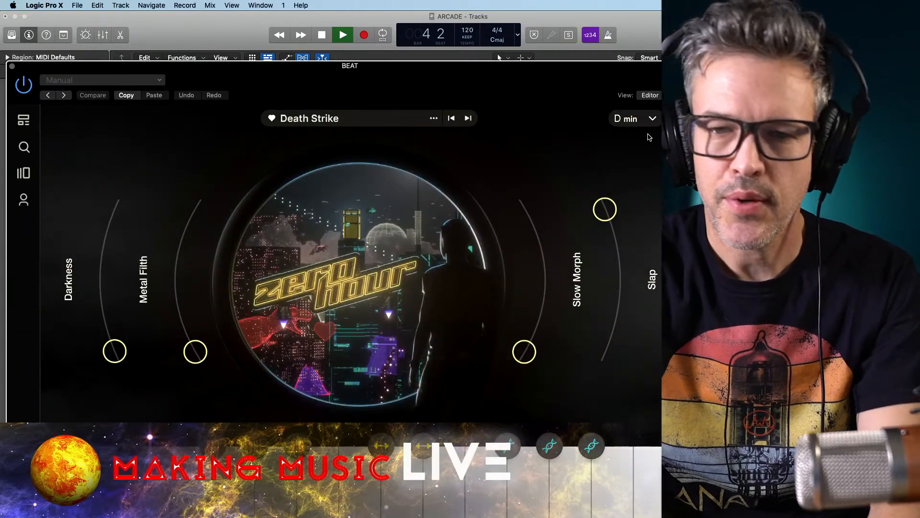
left_click(654, 120)
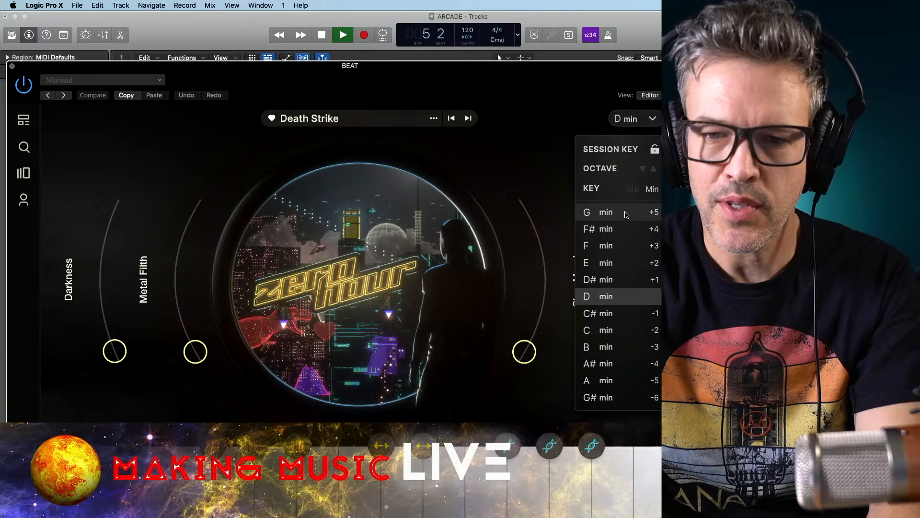
left_click(606, 329)
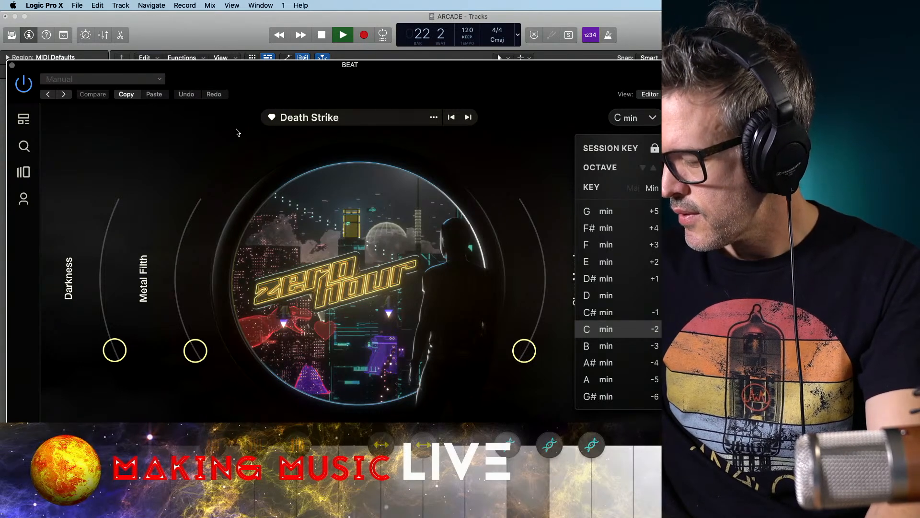
Close Arcade, set the cycle range around the ALT MELODY region at bar 17 and play it
left_click_drag(12, 69, 38, 69)
double_click(27, 67)
left_click(22, 63)
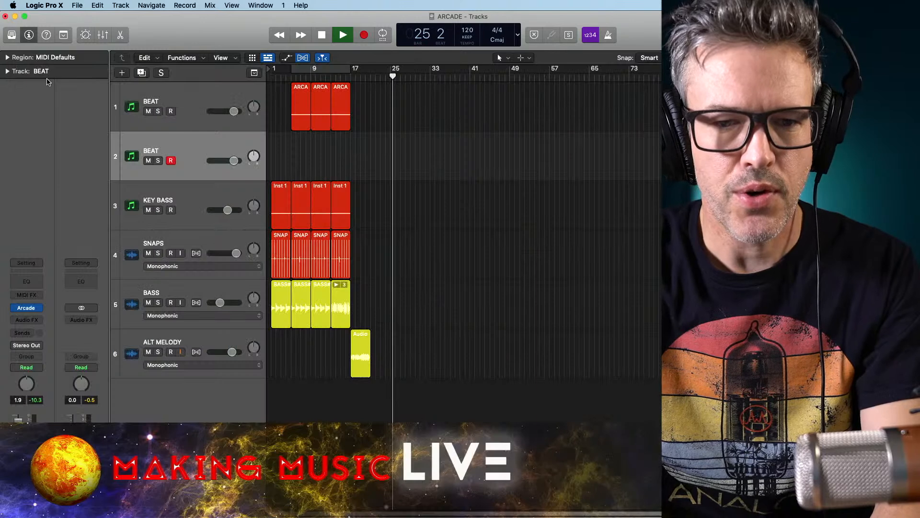
key("space")
left_click_drag(395, 76, 352, 75)
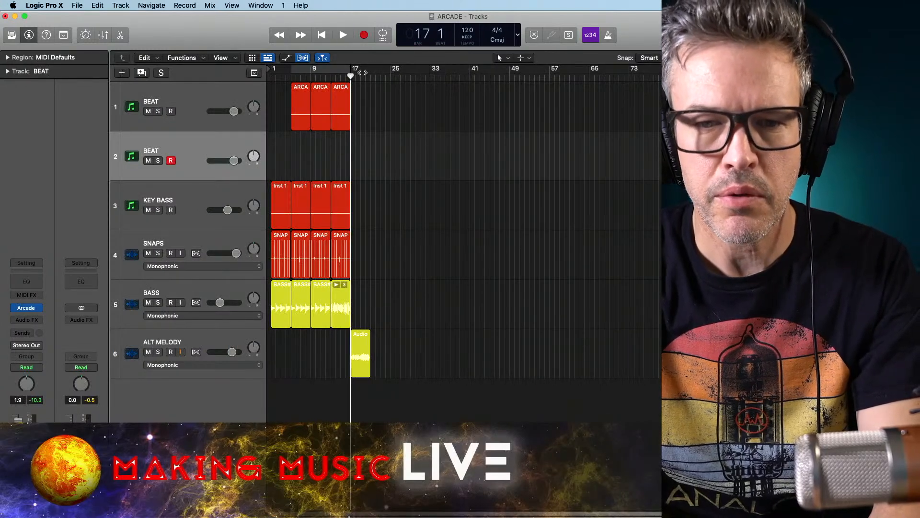
left_click(363, 336)
left_click(366, 75)
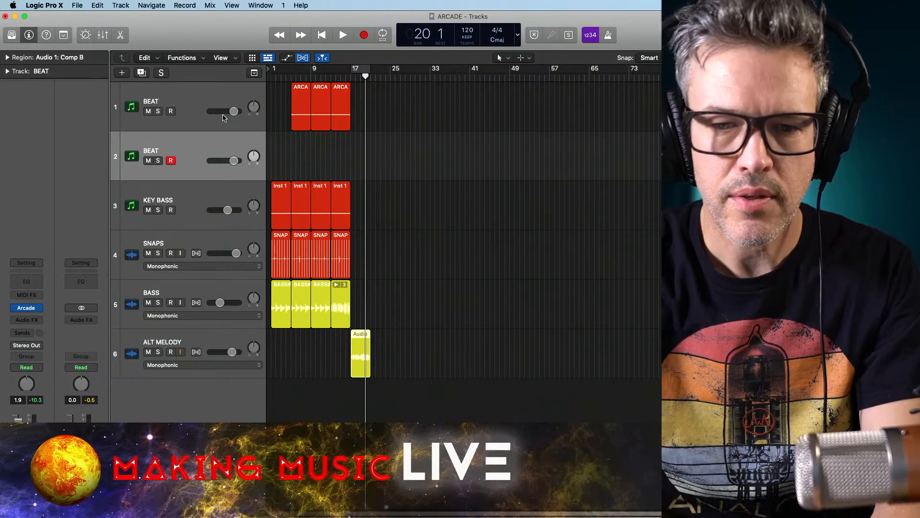
key("super+u")
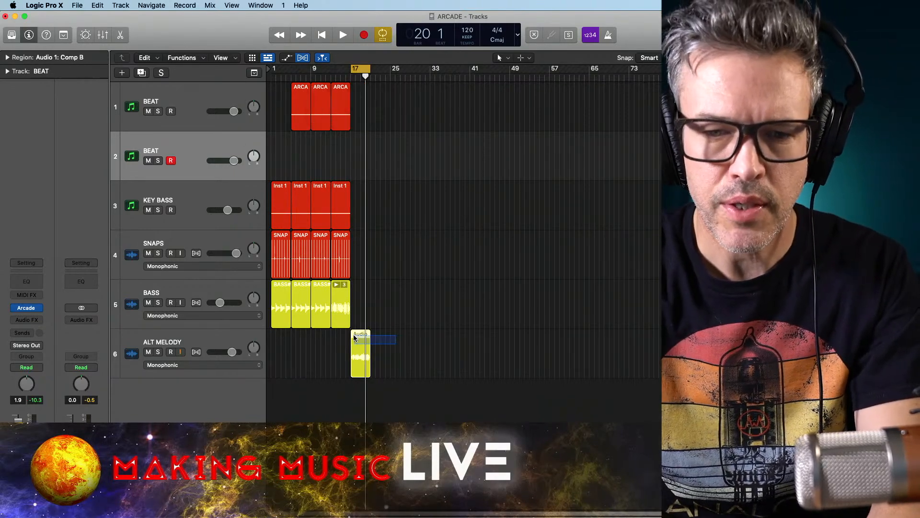
key("space")
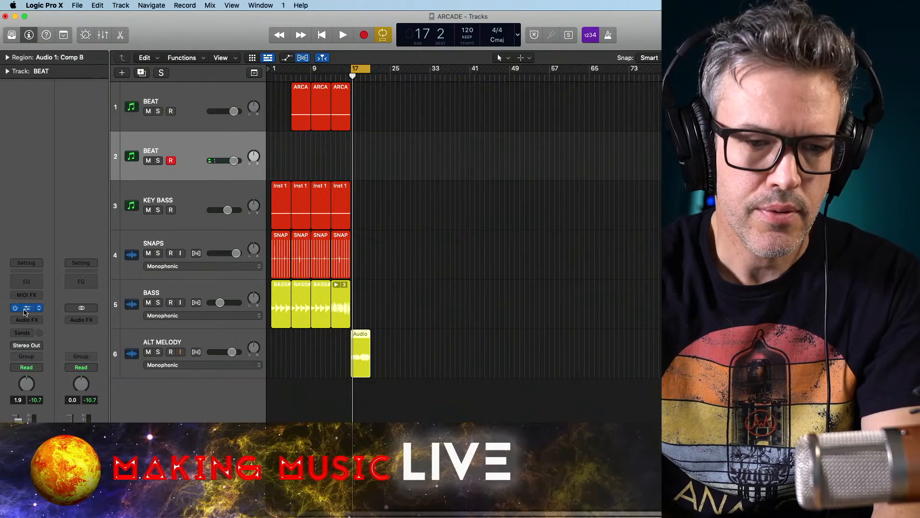
Open Arcade on the second BEAT track and check the Death Strike kit's playback settings
left_click(27, 311)
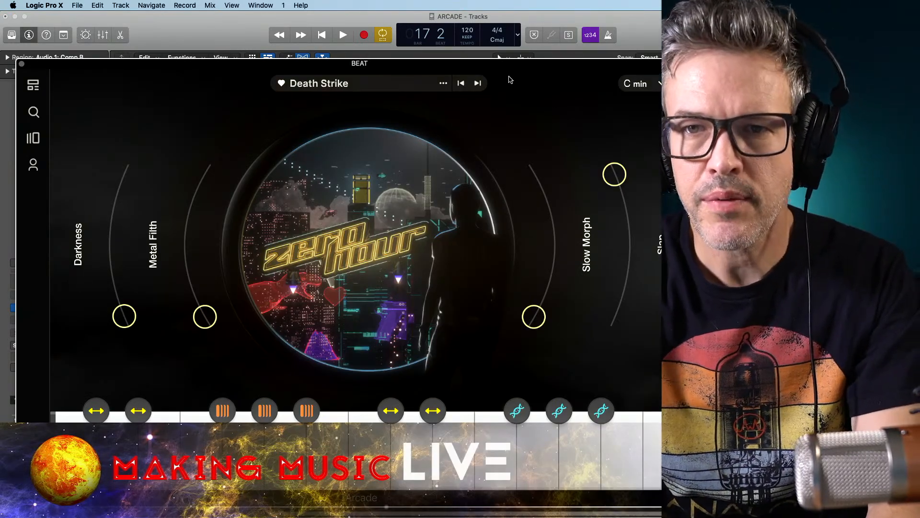
left_click_drag(538, 72, 450, 26)
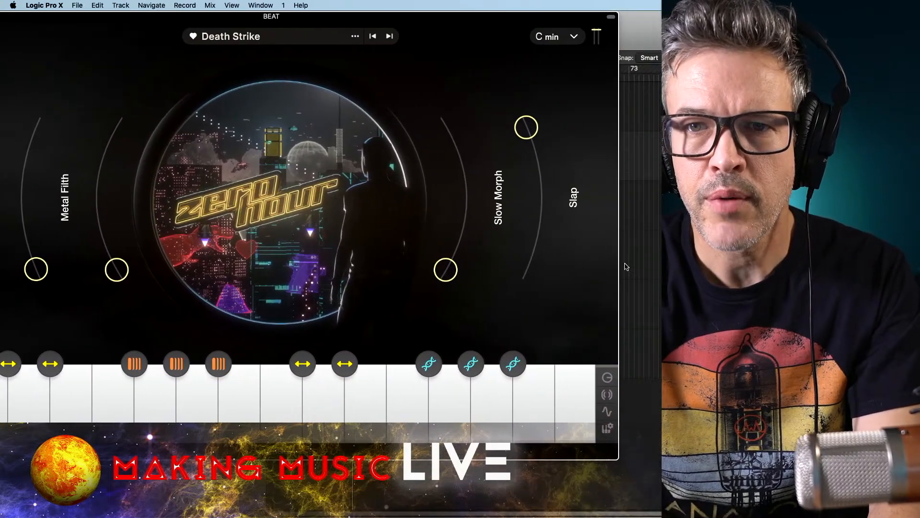
left_click(609, 429)
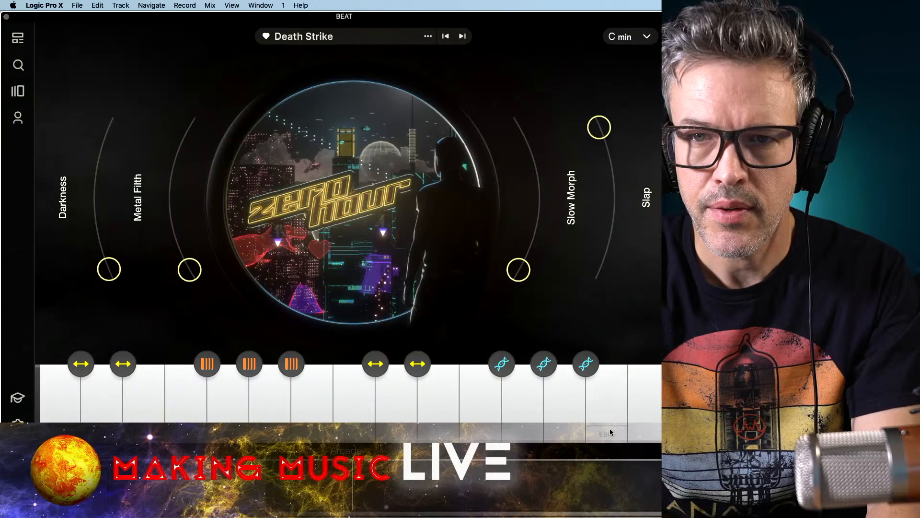
left_click(620, 432)
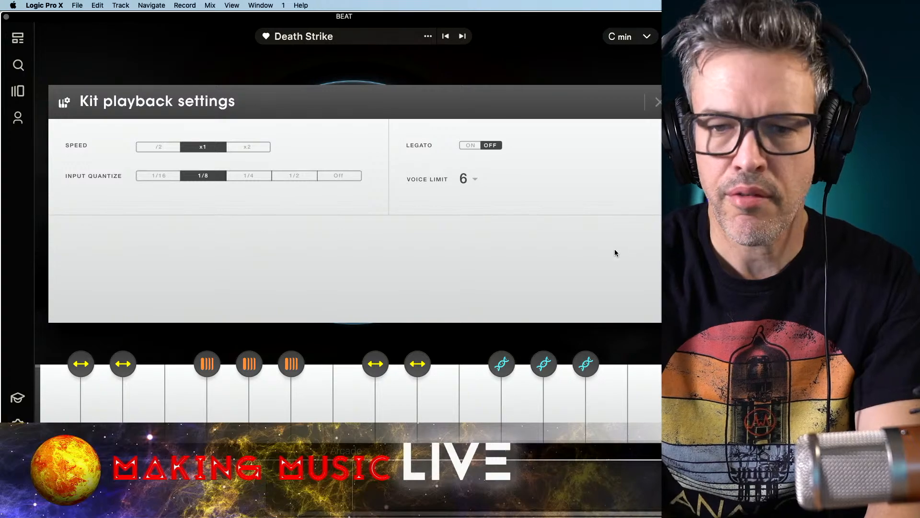
left_click(658, 102)
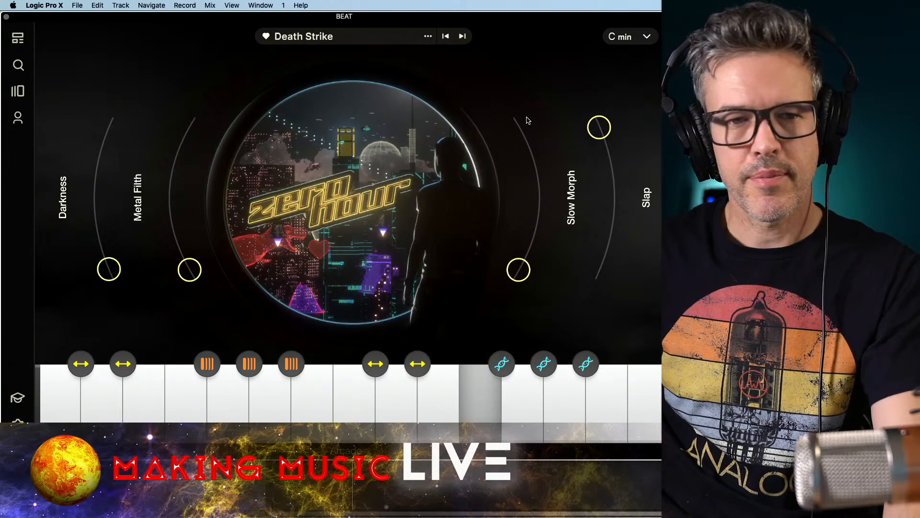
key("super+Tab")
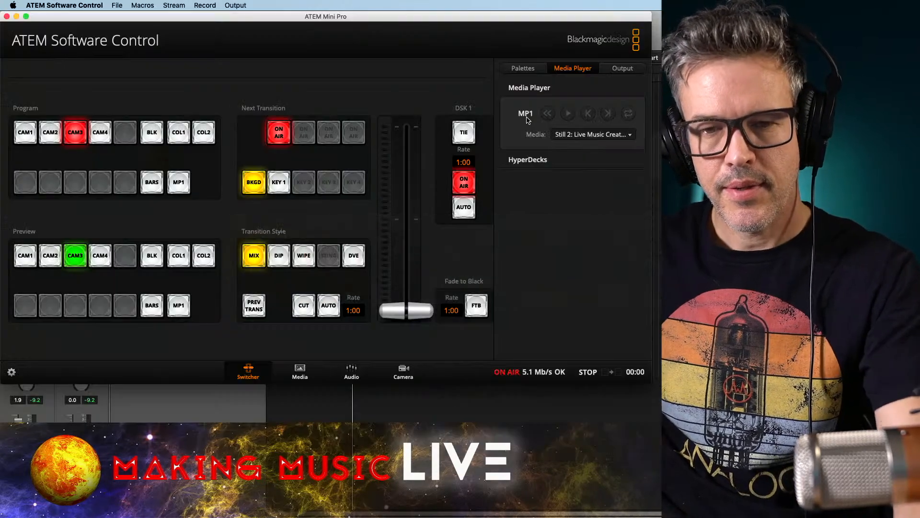
key("super+Tab")
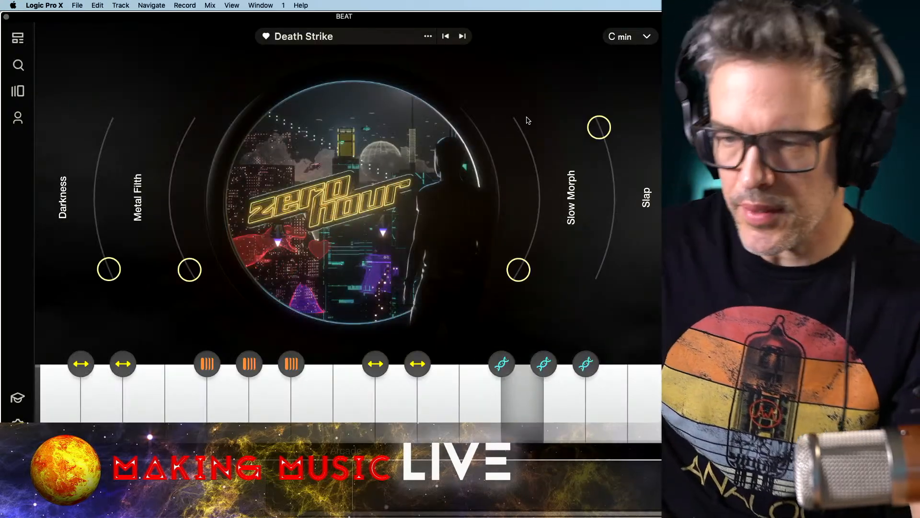
Duplicate the second BEAT track with its settings, move the copy below ALT MELODY and rename it GTR
left_click(26, 18)
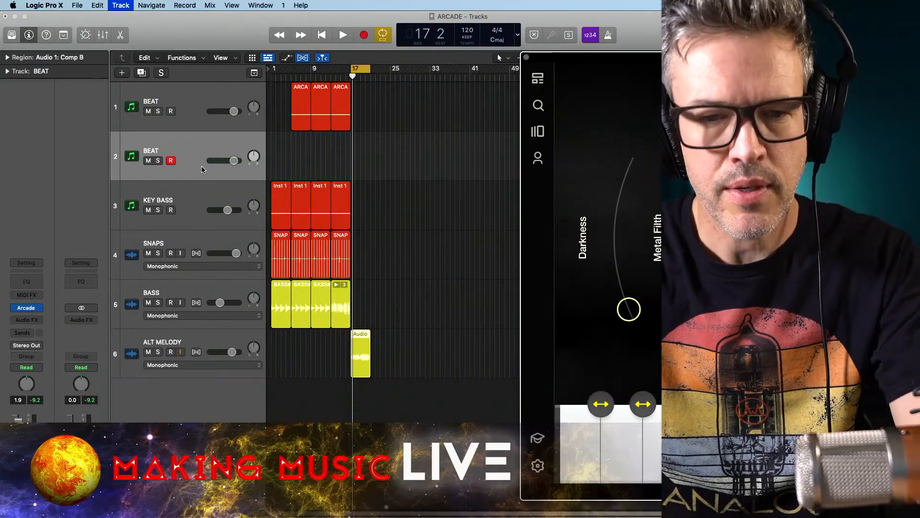
key("super+d")
left_click_drag(192, 204, 184, 398)
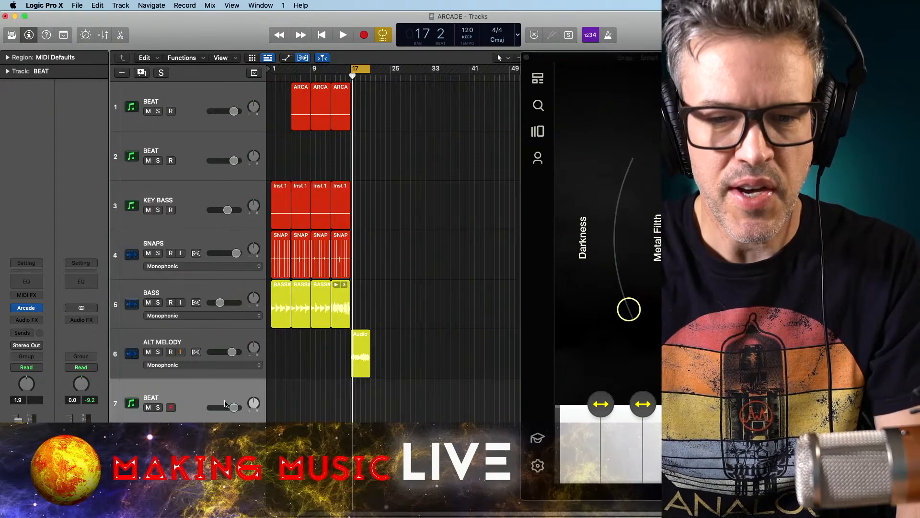
double_click(151, 398)
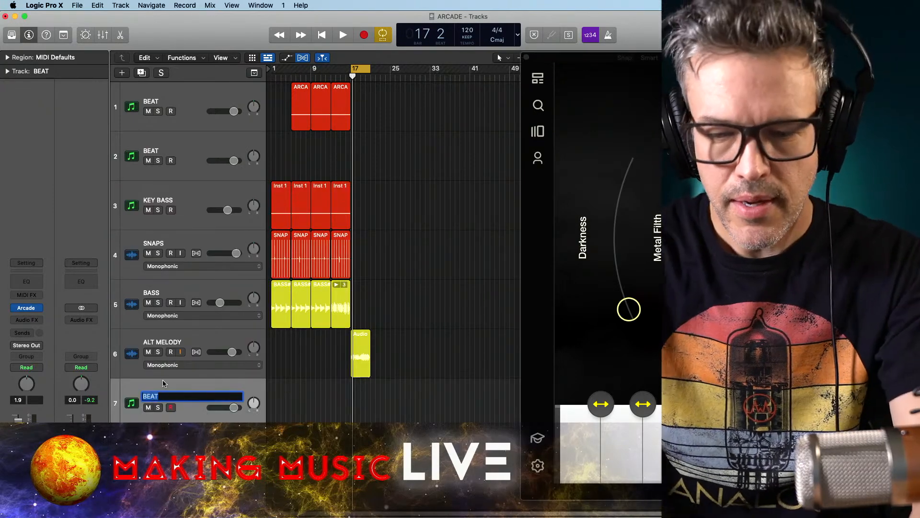
type("GTR")
key("Return")
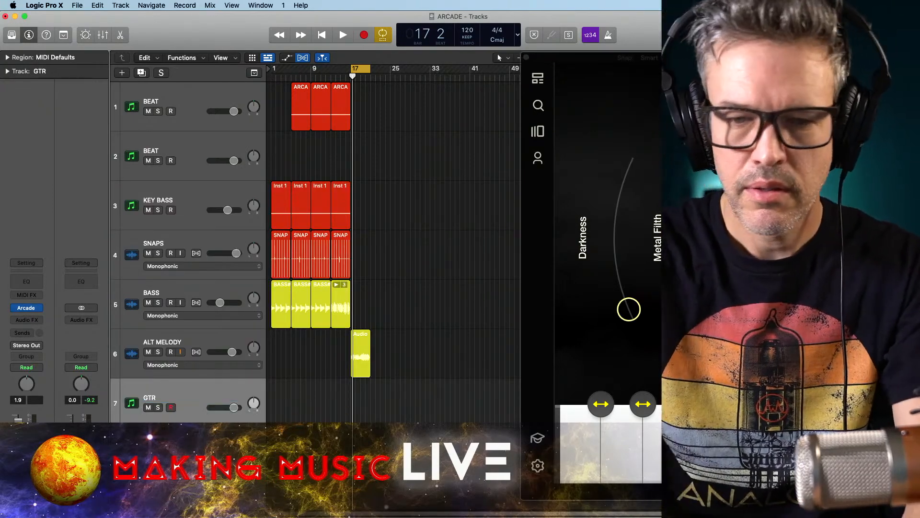
Record a short take on the GTR track from bar 17, then turn on the metronome
key("space")
key("space")
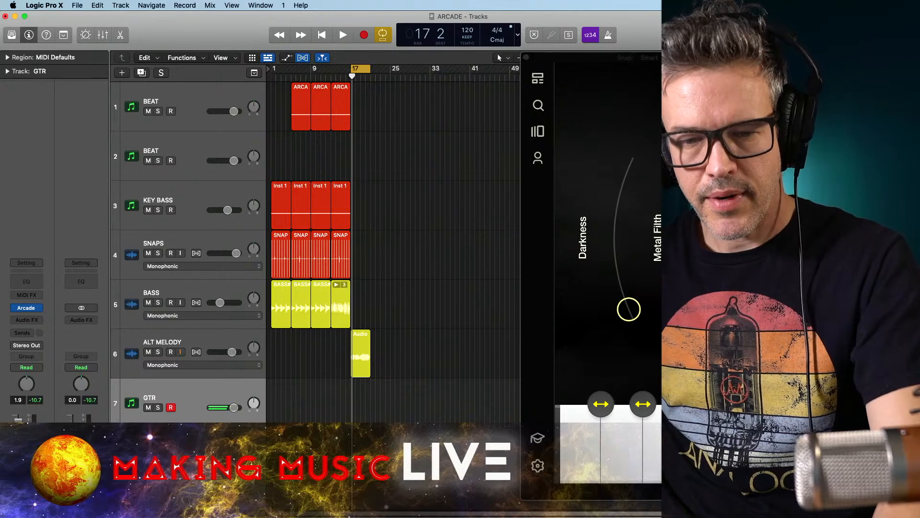
key("space")
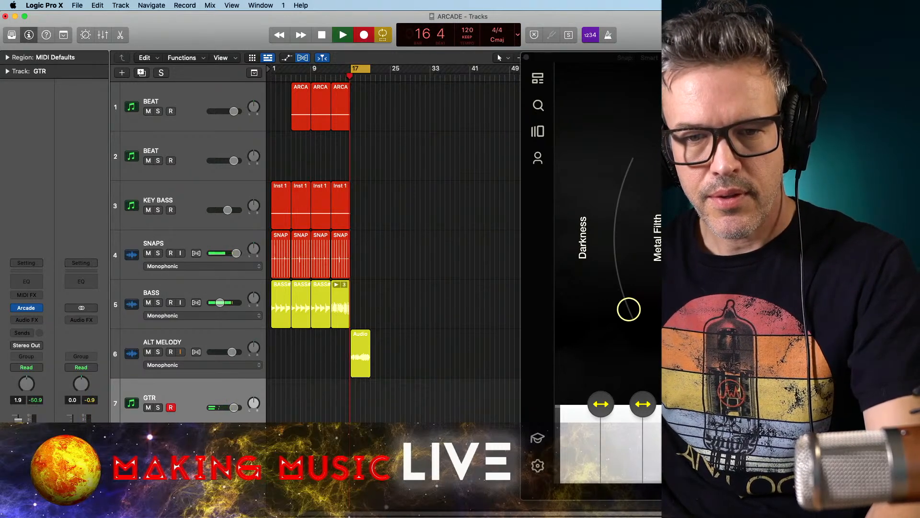
key("space")
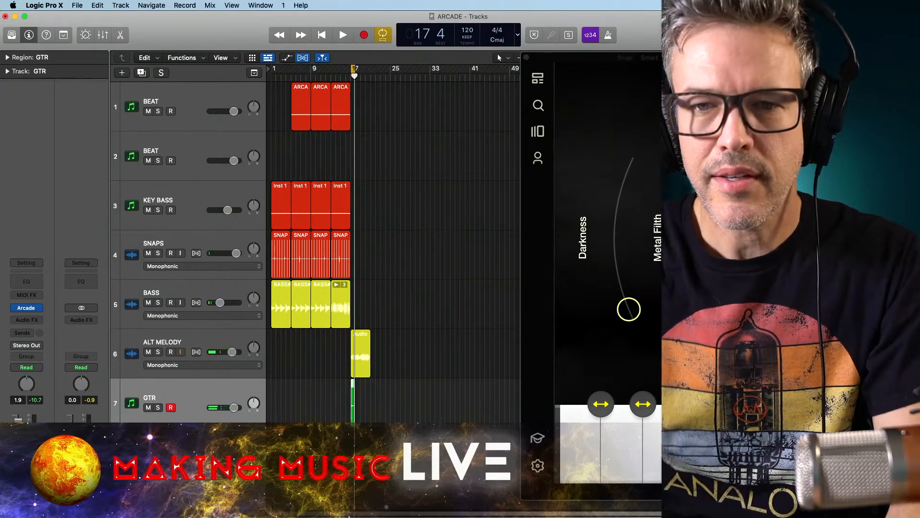
key("k")
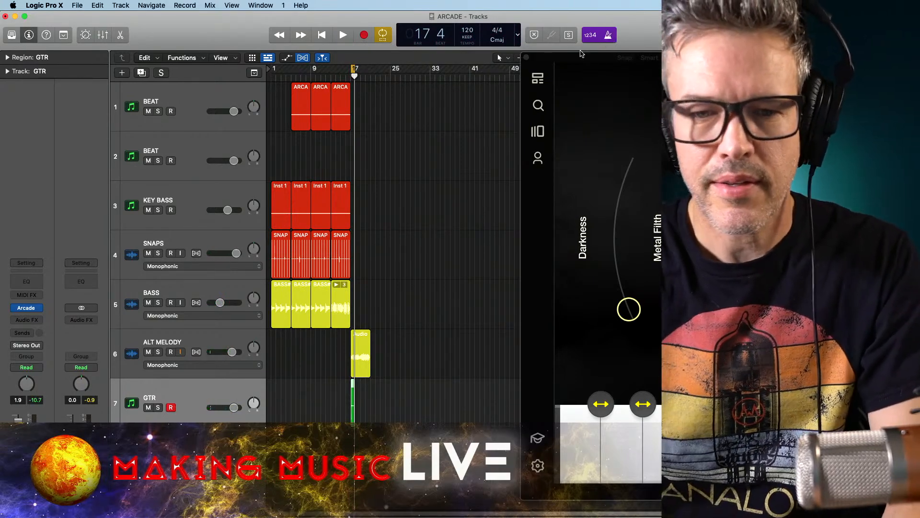
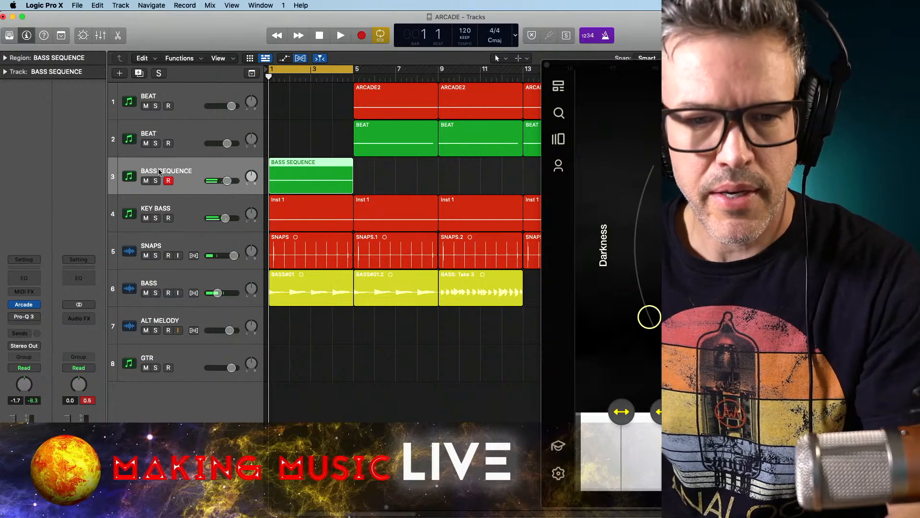
Record on the BASS SEQUENCE track from bar 1, stop and play the cycle range back
key("r")
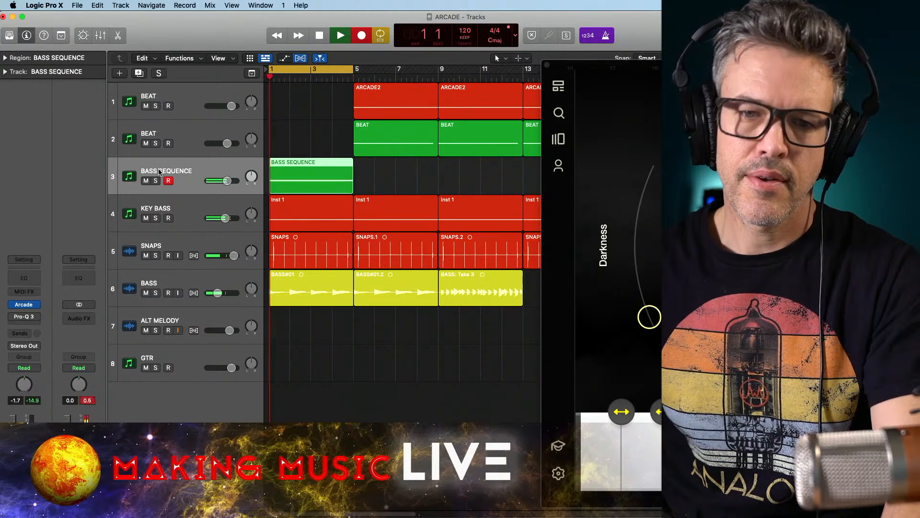
key("space")
key("space")
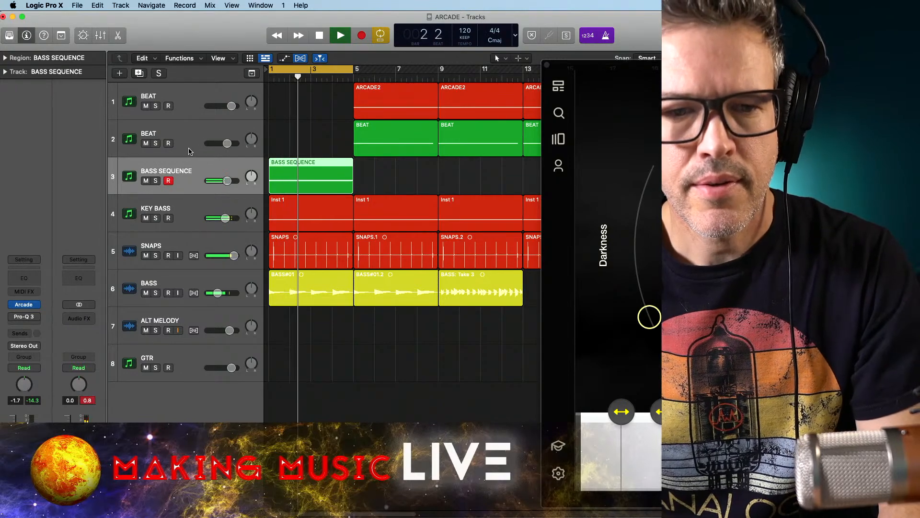
Solo the BASS SEQUENCE and SNAPS tracks, listen to them in the cycle, then stop and return to bar 1
left_click(155, 182)
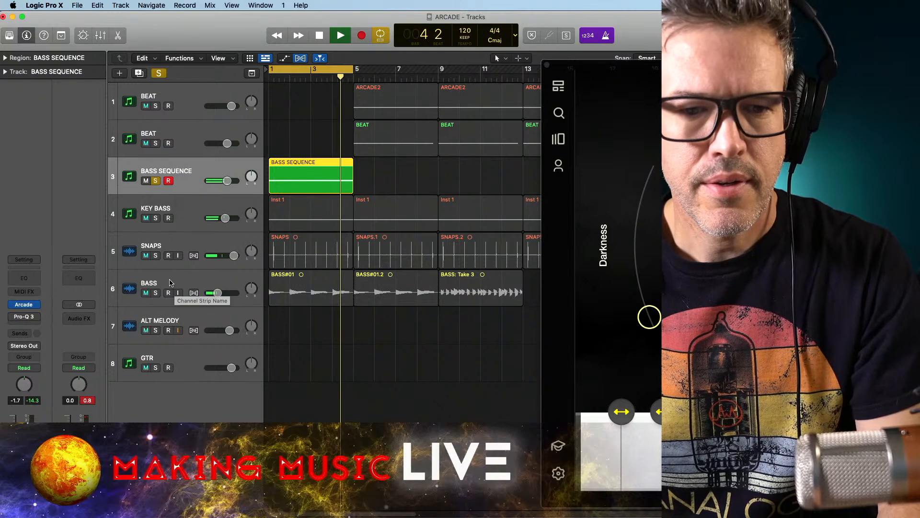
left_click(155, 255)
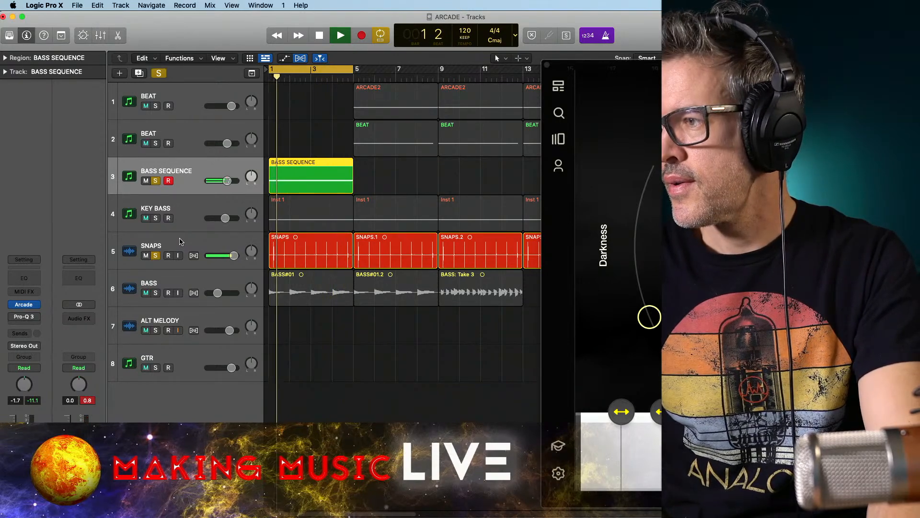
key("space")
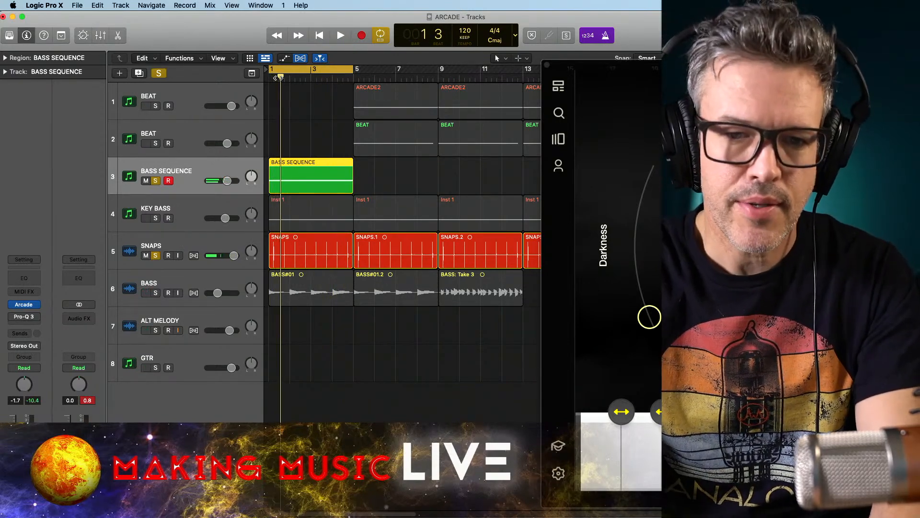
key("Return")
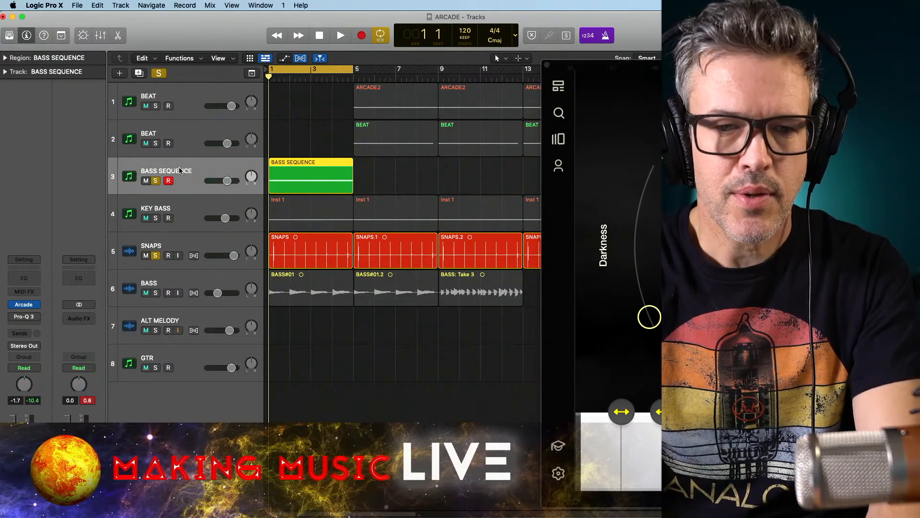
Bounce the BASS SEQUENCE region in place to a new track named TICKY TACK, with the source set to Delete
right_click(291, 161)
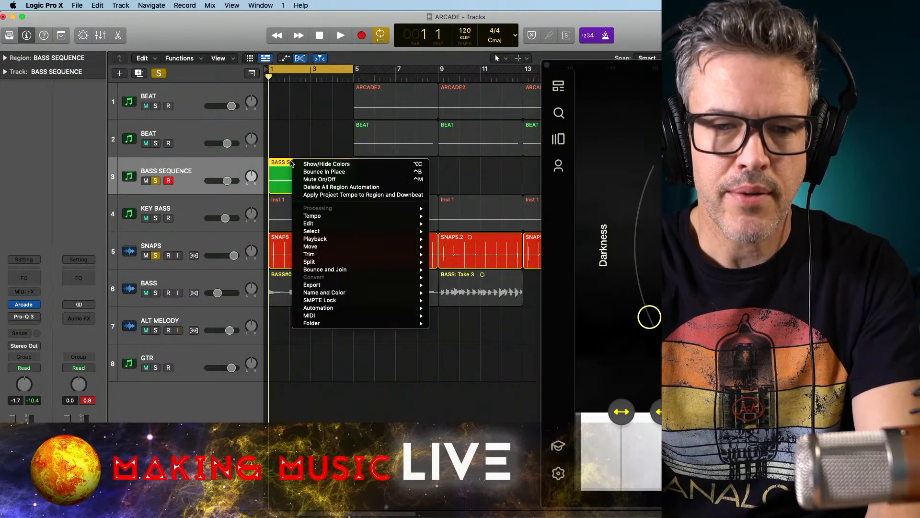
left_click(320, 172)
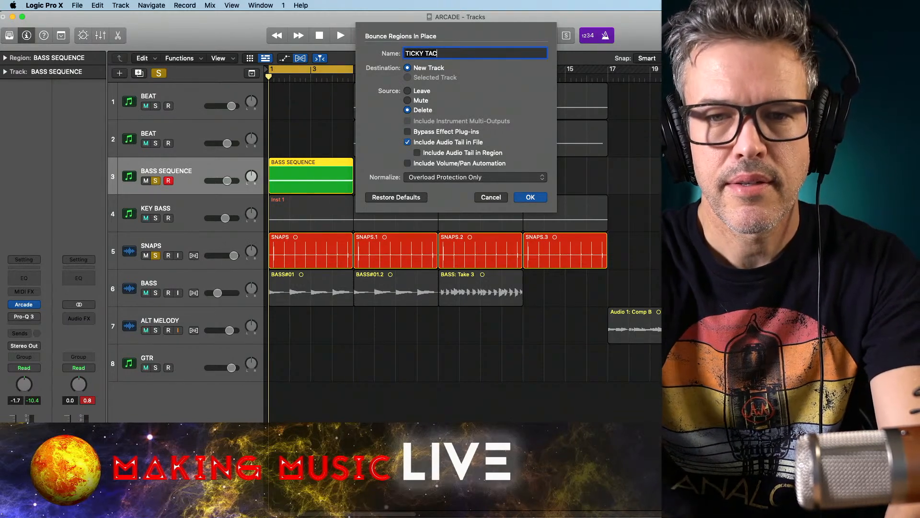
key("Return")
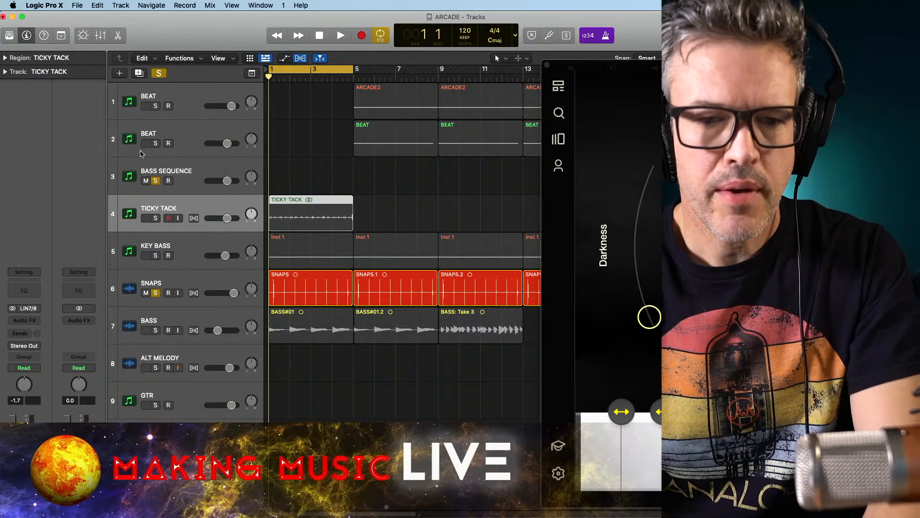
Solo TICKY TACK with SNAPS, play them in the cycle and lower the TICKY TACK volume to about -3.1 dB
left_click(193, 172)
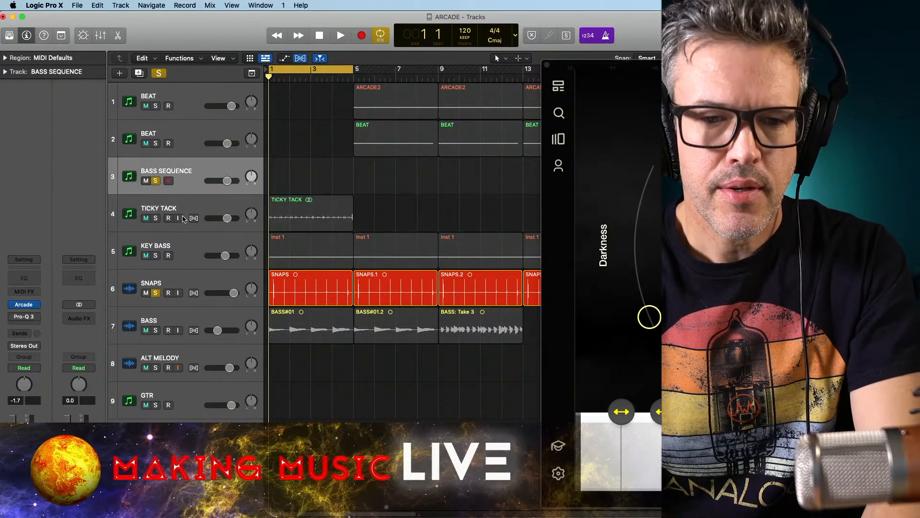
left_click(155, 218)
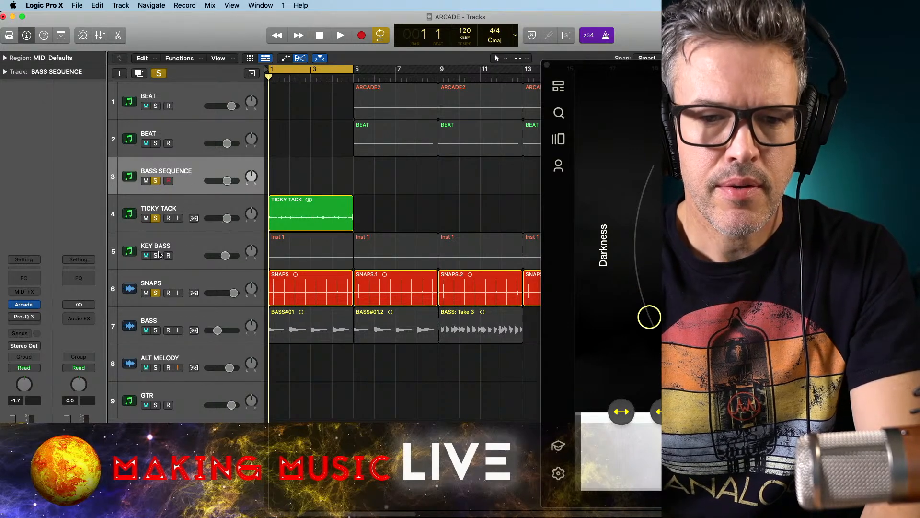
key("space")
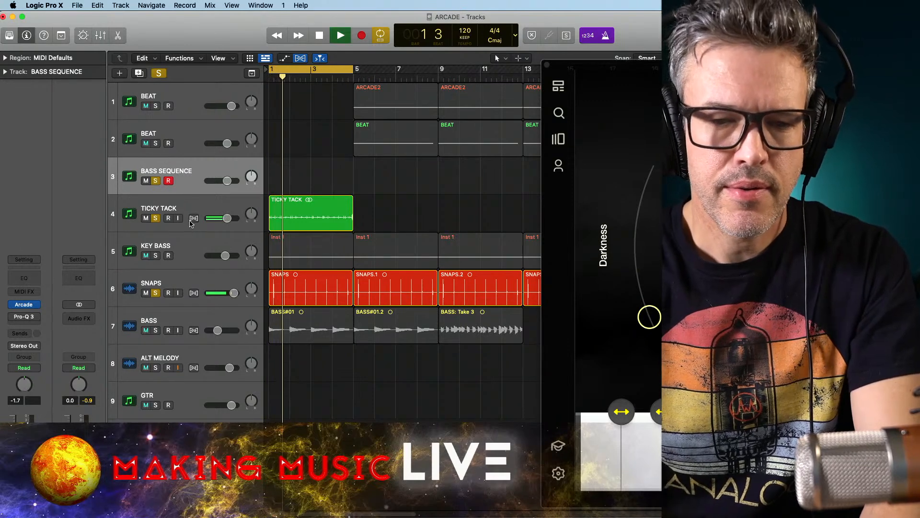
left_click(189, 208)
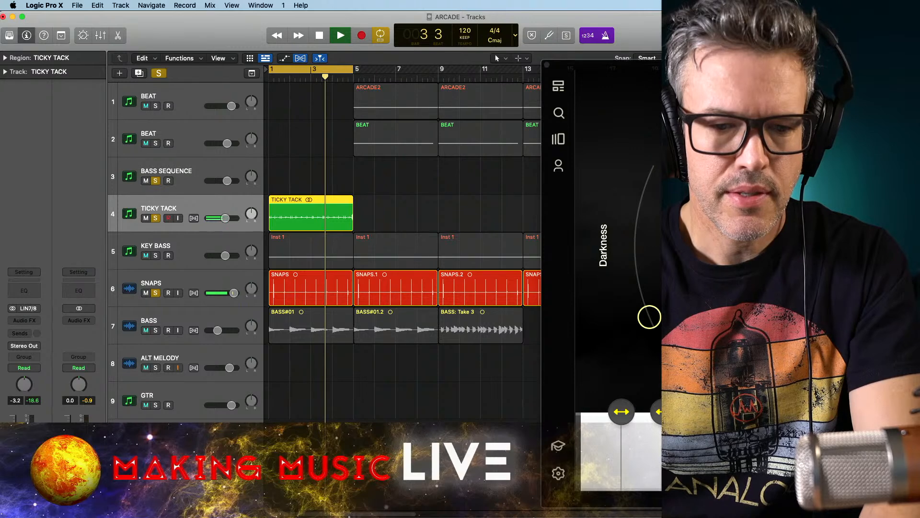
key("space")
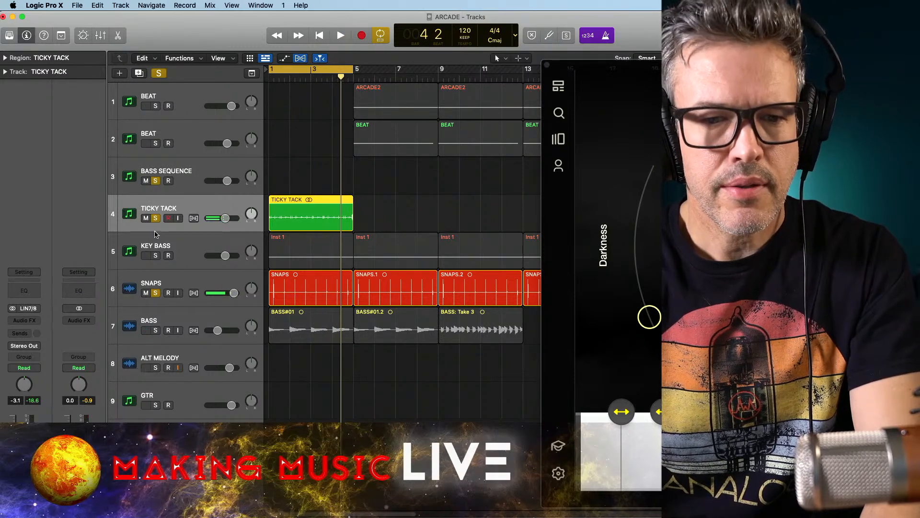
Turn off solo on the TICKY TACK, SNAPS and BASS SEQUENCE tracks
left_click(156, 219)
left_click(155, 293)
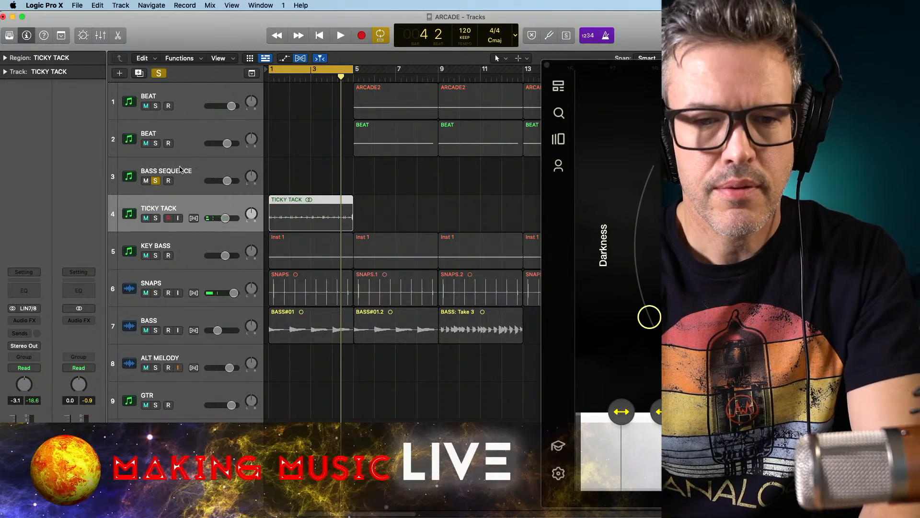
left_click(157, 180)
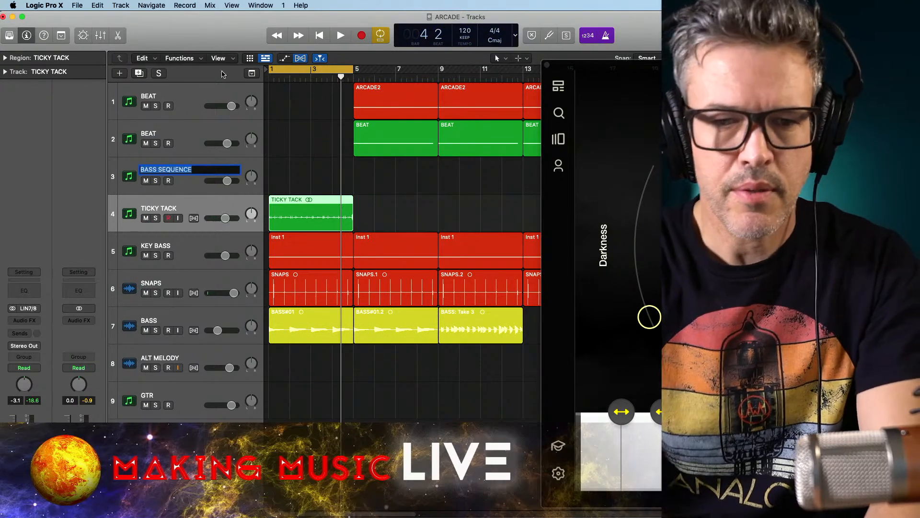
Select the BASS SEQUENCE track, set the cycle range to the first BEAT region, bars 5 to 9, and play it back
left_click(383, 164)
left_click(391, 154)
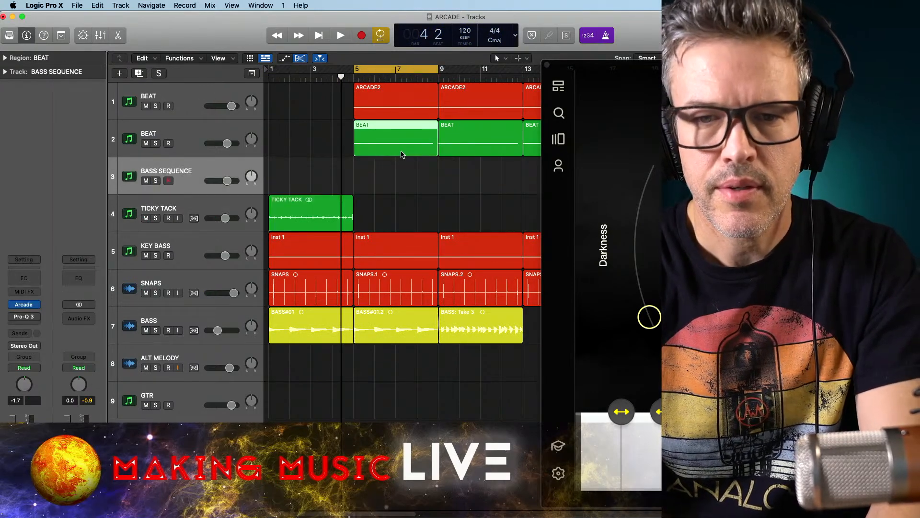
key("space")
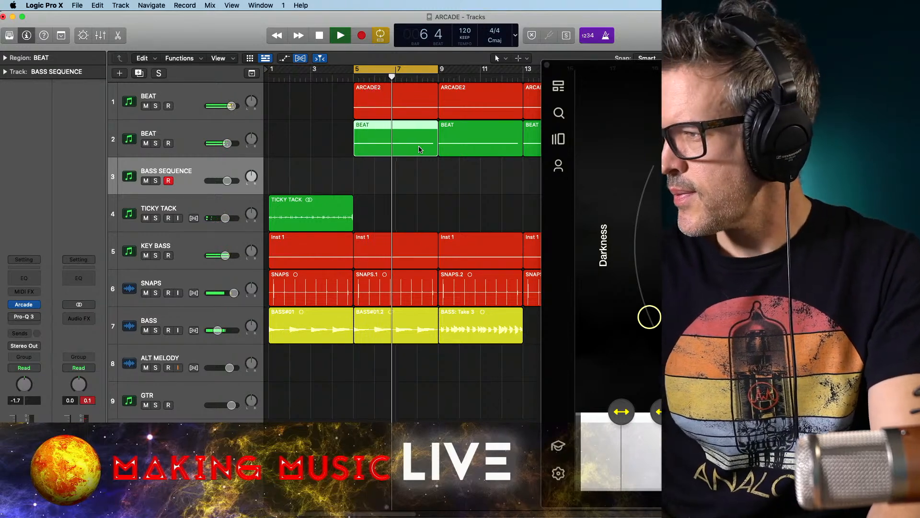
key("space")
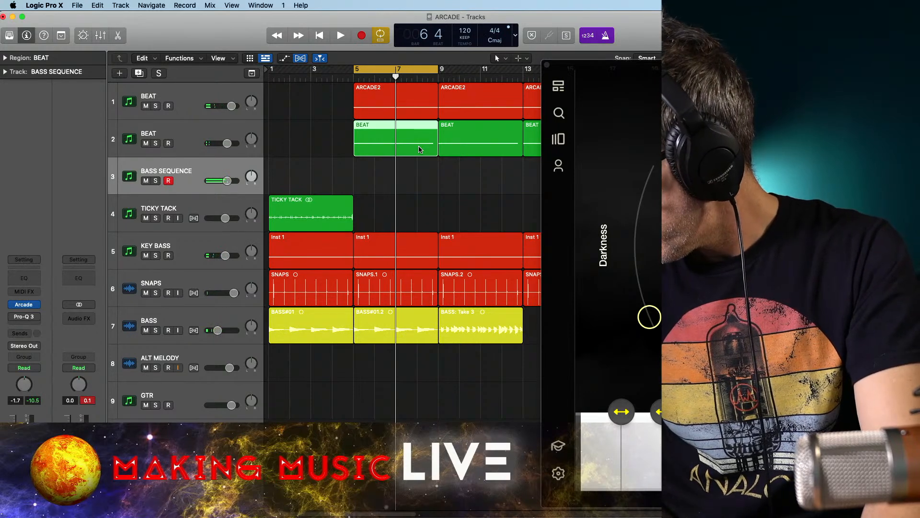
key("space")
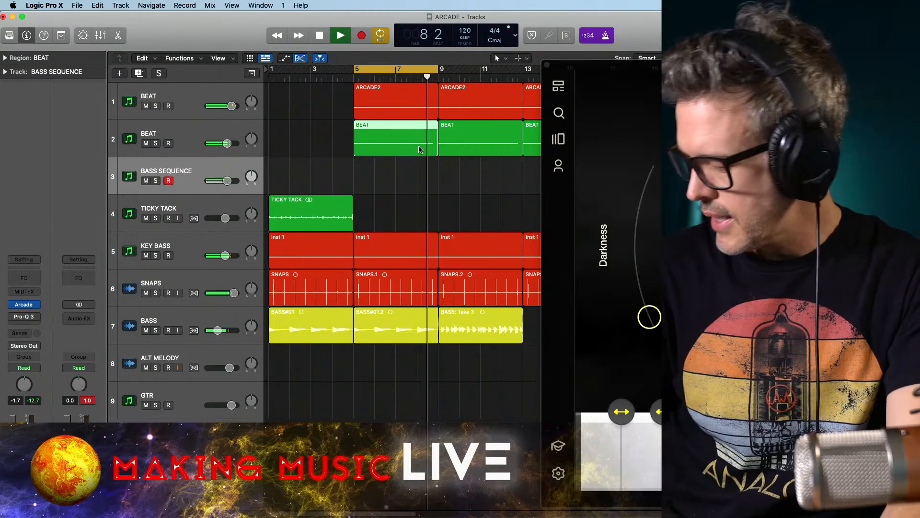
Move the Arcade window off the upper tracks and extend the cycle range to bar 17
left_click_drag(640, 61, 559, 202)
left_click(439, 68)
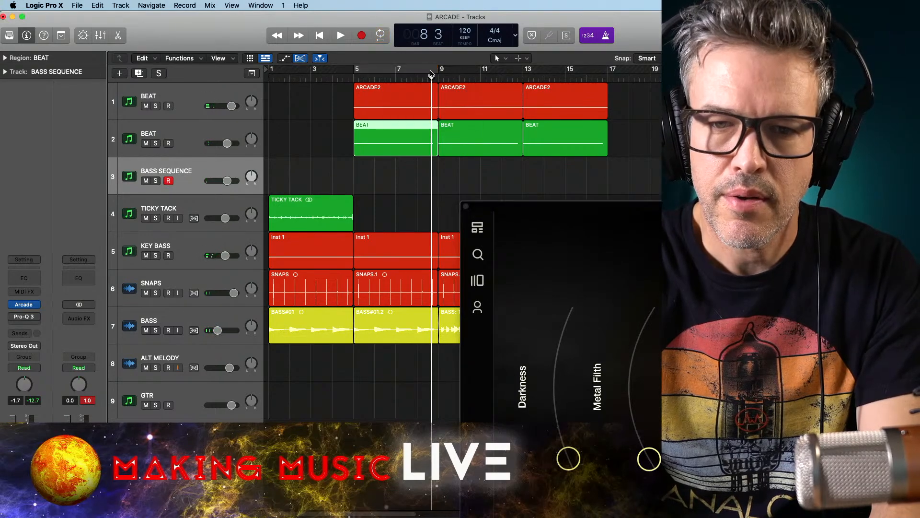
left_click_drag(436, 70, 605, 77)
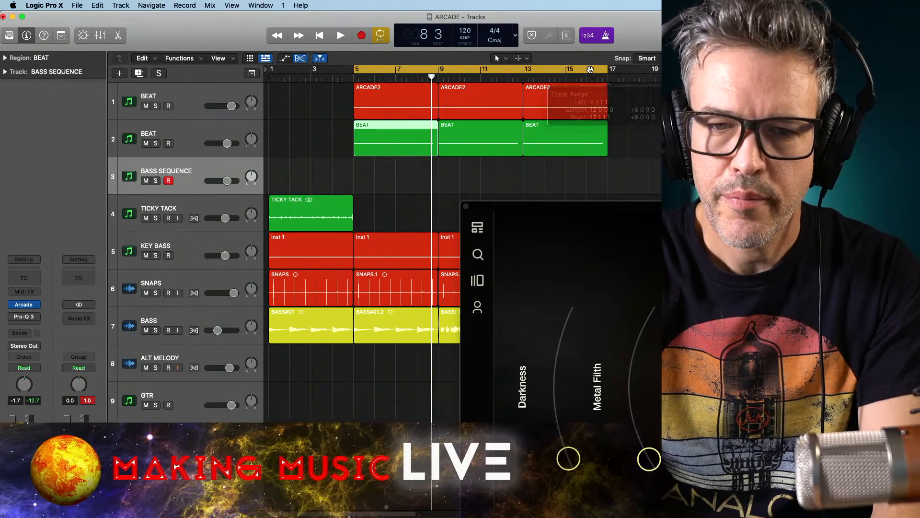
Record a new part on the BASS SEQUENCE track across the cycle range from bar 5 to bar 17
key("space")
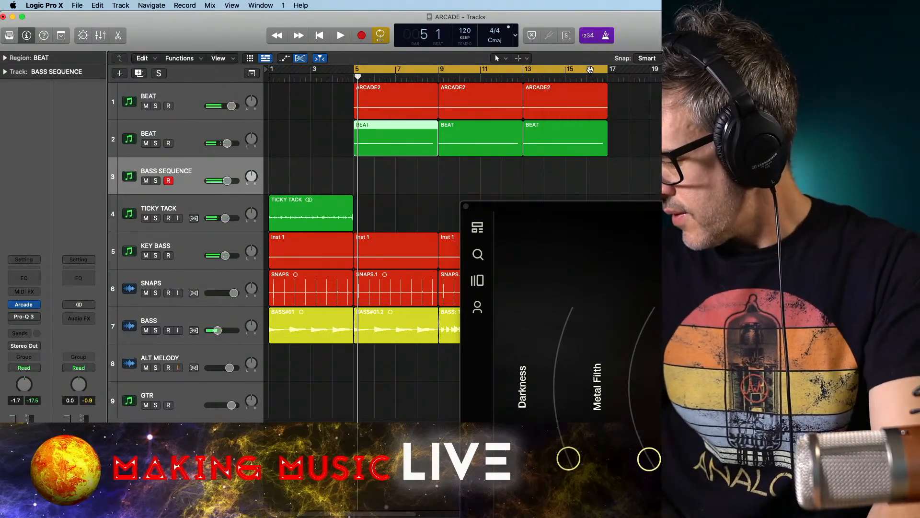
key("space")
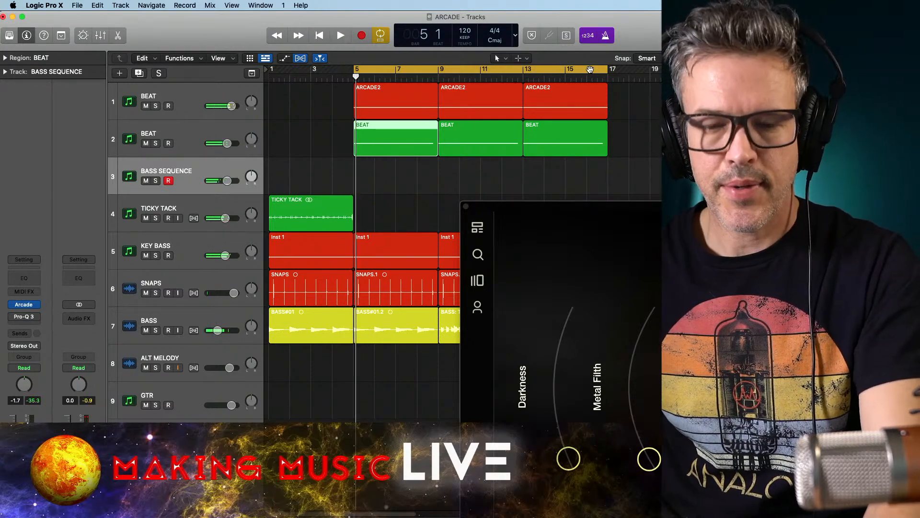
key("r")
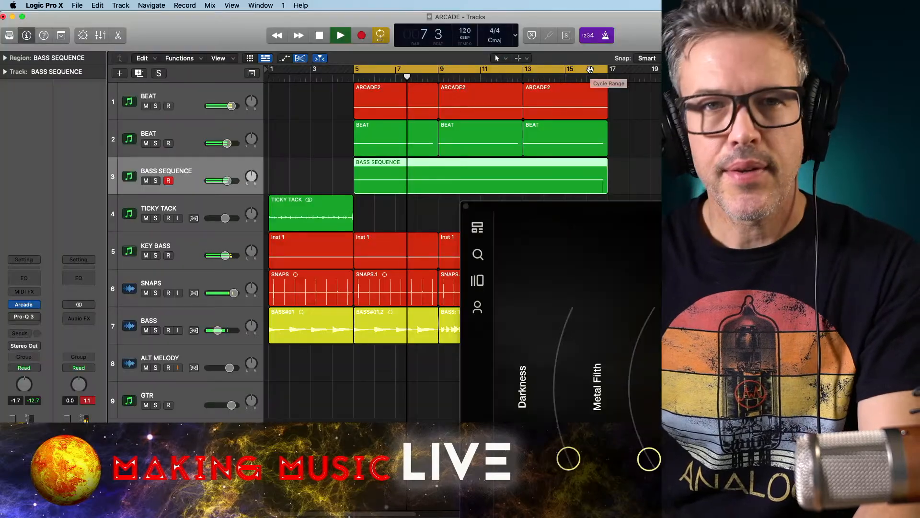
Rename the BASS SEQUENCE track as RISE
double_click(176, 169)
type("RISE")
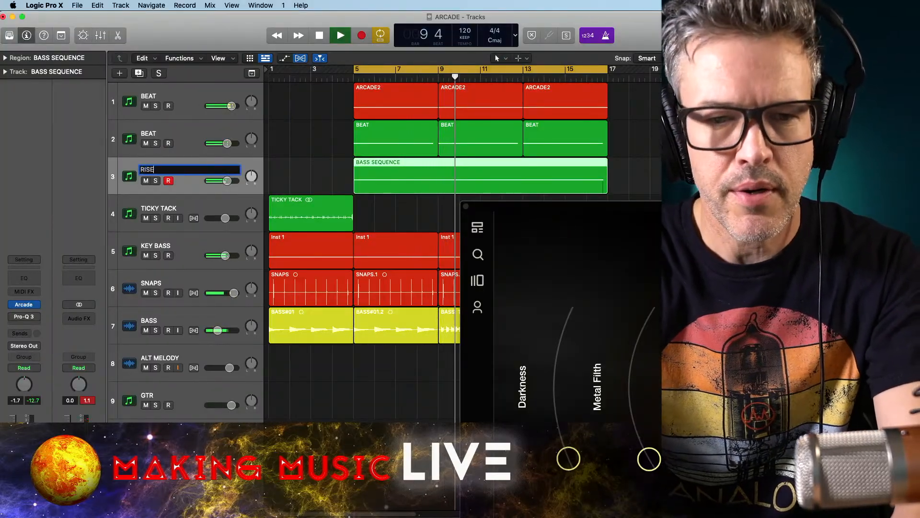
key("Return")
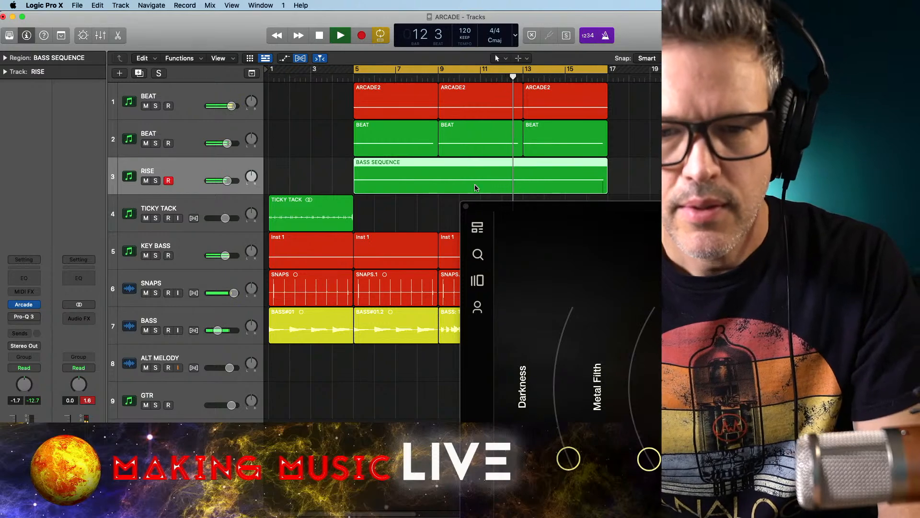
Close the Arcade window and move the RISE track directly below ALT MELODY
left_click_drag(475, 211, 284, 267)
left_click(275, 263)
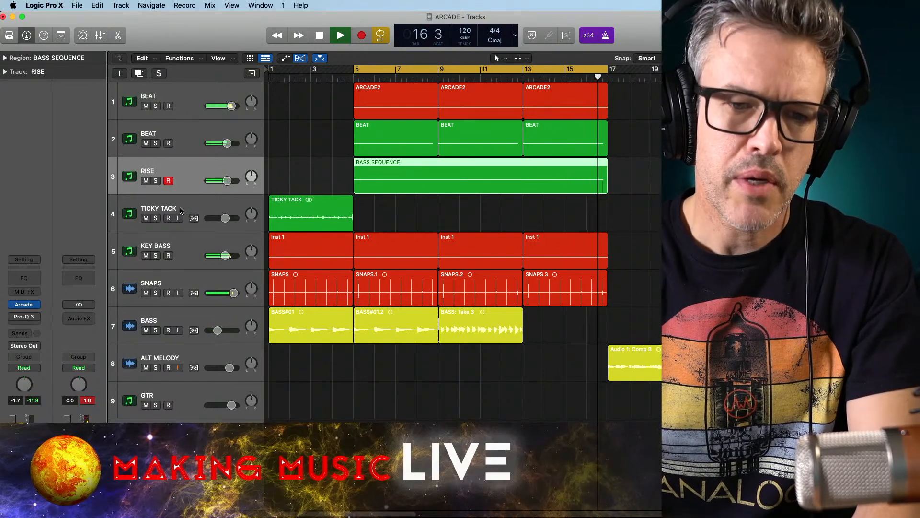
left_click_drag(197, 187, 182, 369)
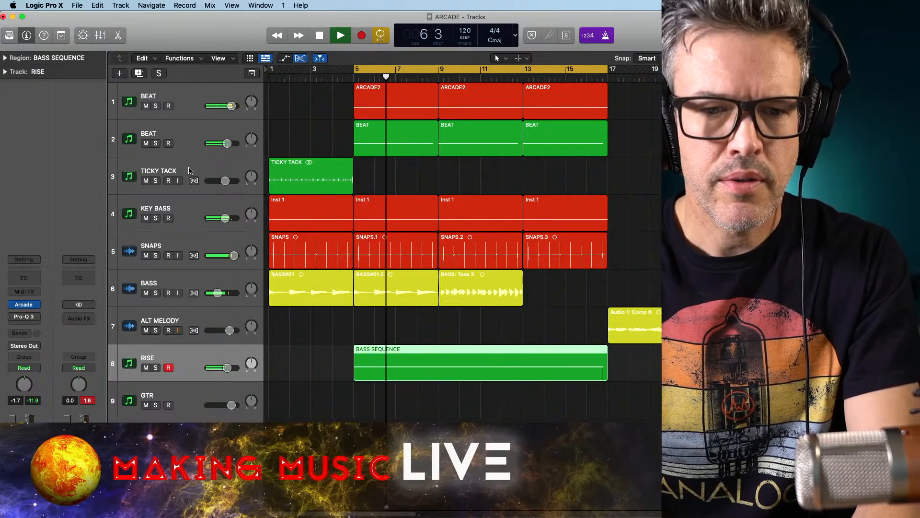
Color the TICKY TACK region and the three BEAT regions on the second track red, then turn off cycle mode
left_click(383, 182)
left_click_drag(644, 194, 268, 153)
right_click(389, 140)
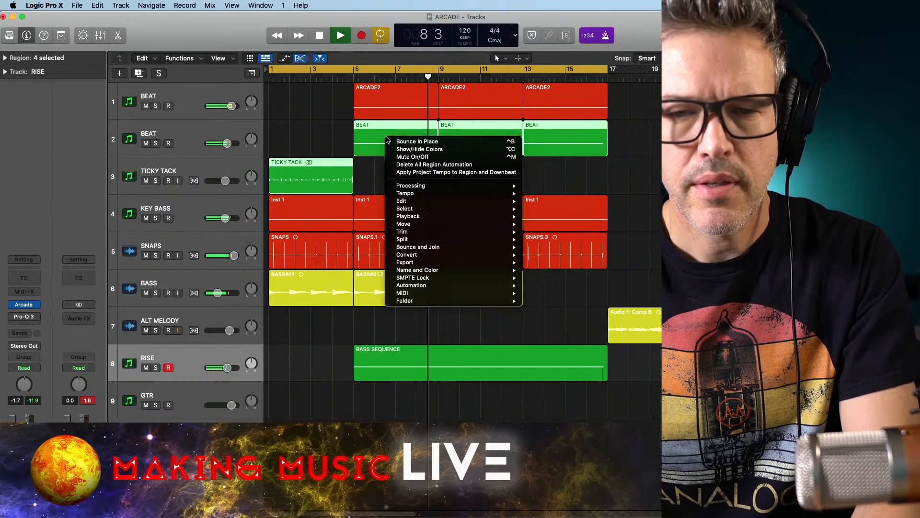
left_click(407, 149)
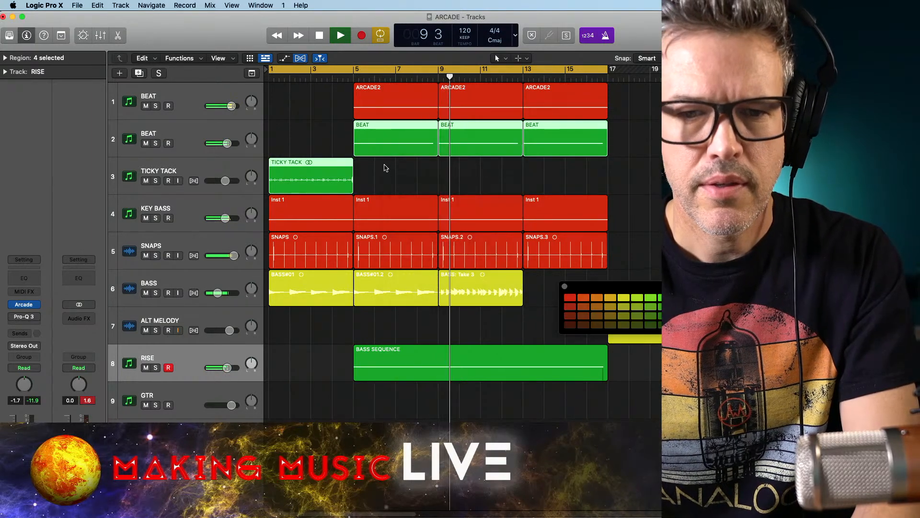
left_click(583, 298)
left_click(570, 298)
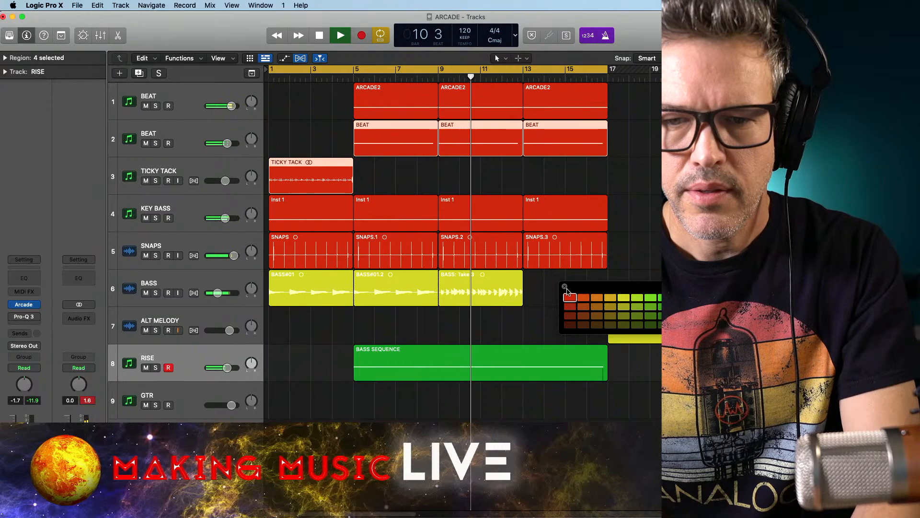
left_click(565, 286)
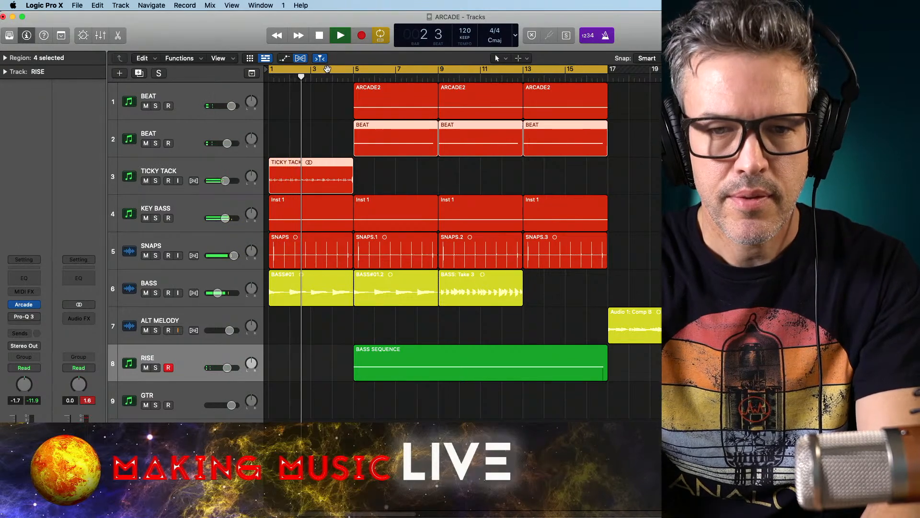
key("c")
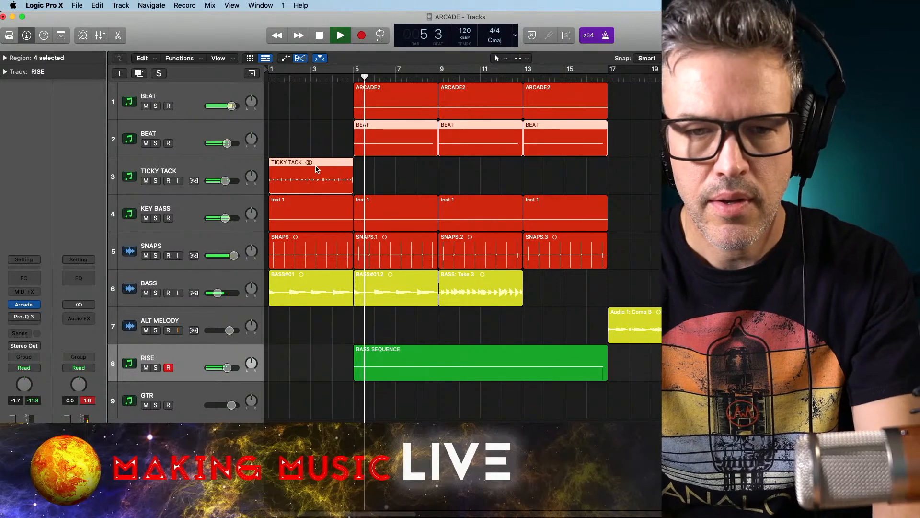
mouse_move(309, 169)
left_mouse_down()
mouse_move(390, 173)
mouse_move(310, 165)
left_mouse_up()
left_click(370, 170)
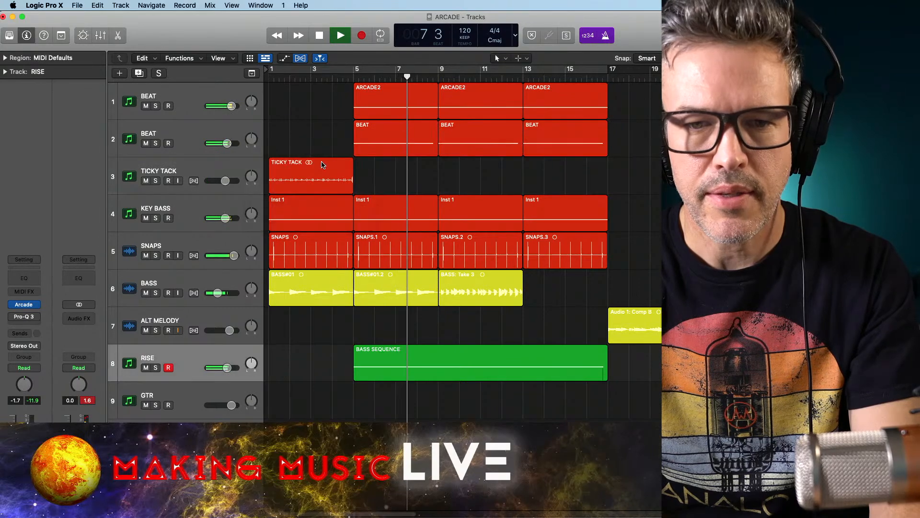
left_click(308, 165)
double_click(308, 164)
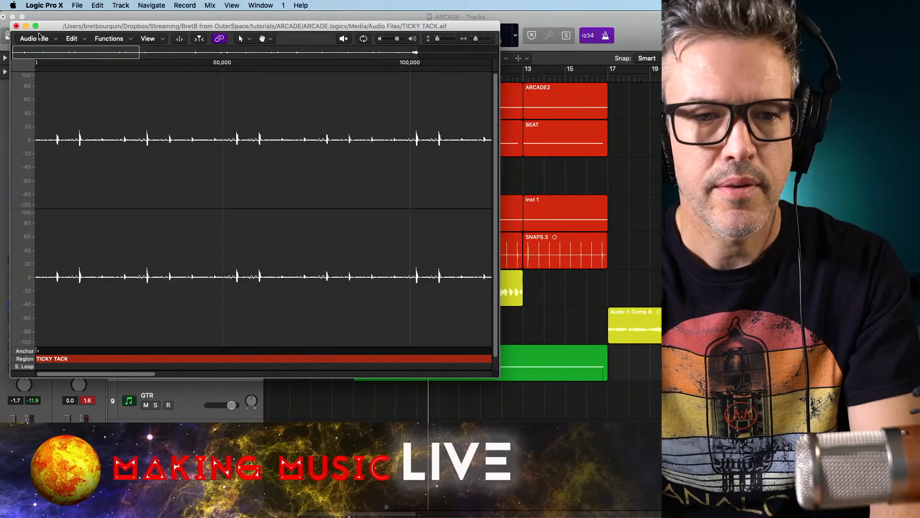
left_click(16, 26)
left_click(416, 191)
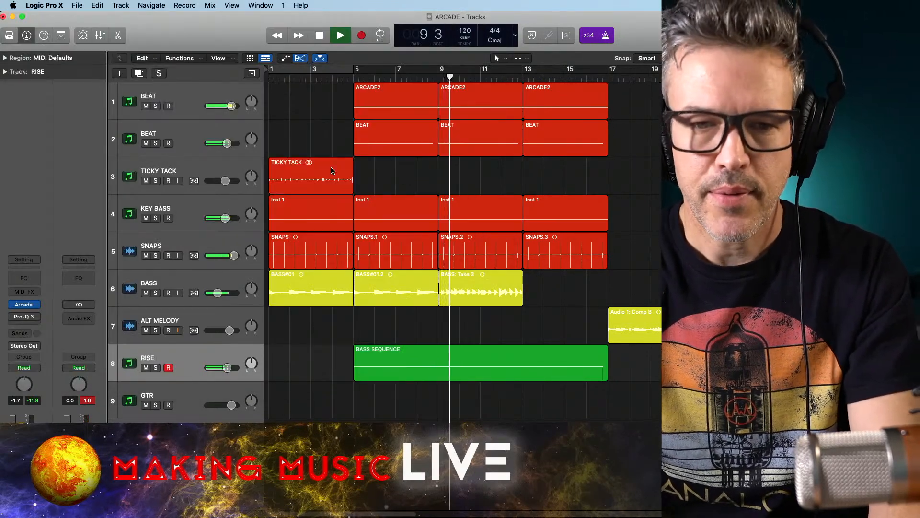
Copy the TICKY TACK region to bars 13 and 9 on its track, undoing the misplaced copy near bar 9
left_click_drag(314, 180, 474, 182)
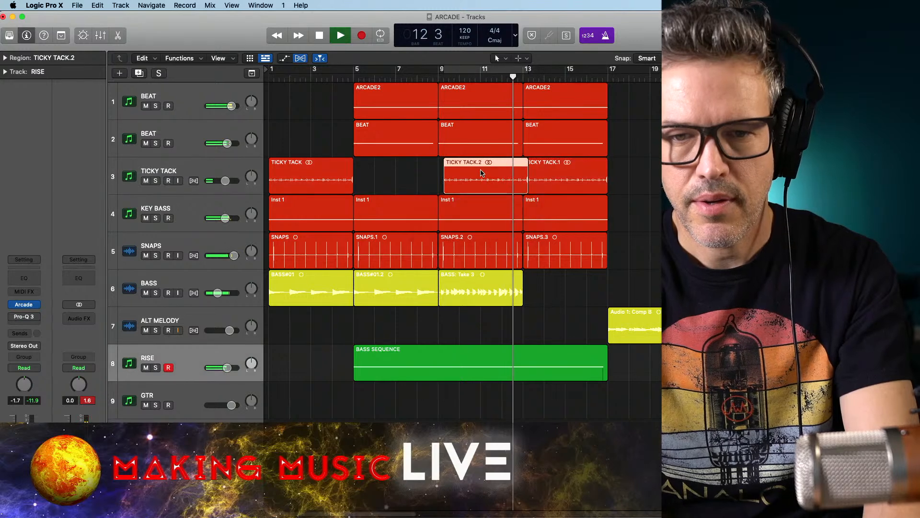
key("super+z")
key("space")
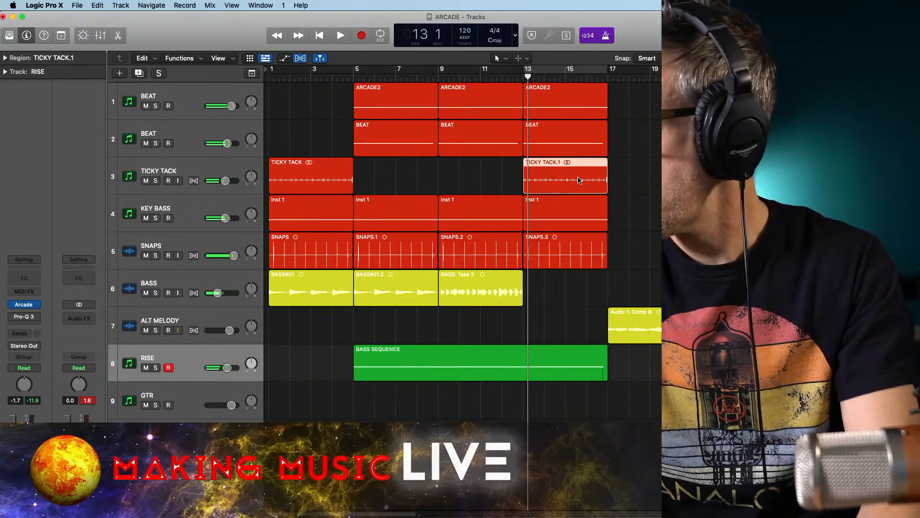
left_click_drag(562, 179, 481, 179)
Play from bar 13 briefly, stop, return to bar 1 and play the arrangement from the start
key("space")
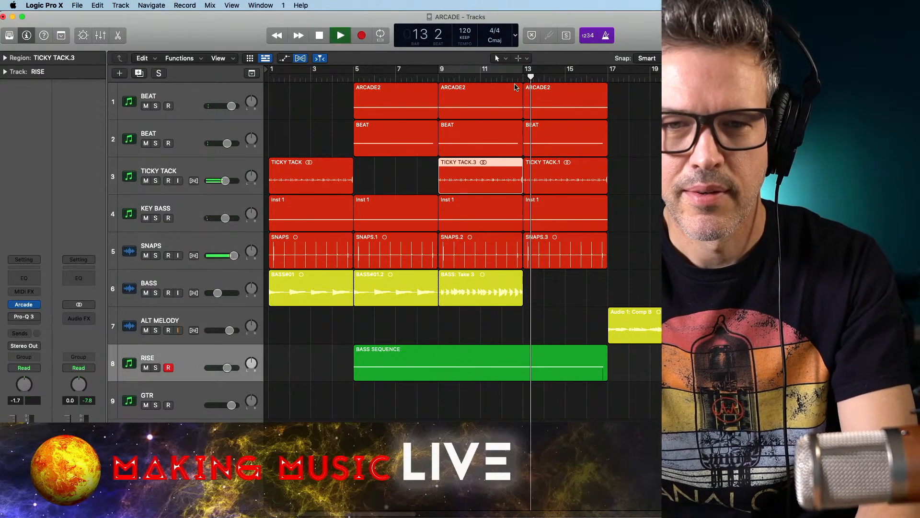
key("space")
key("Return")
key("space")
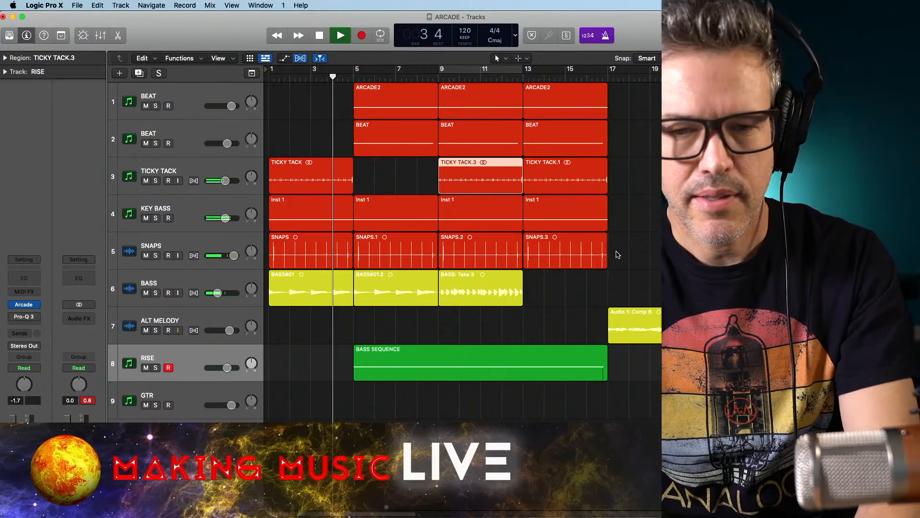
Color the four SNAPS regions green and close the color palette
left_click(630, 258)
left_click_drag(630, 258, 328, 237)
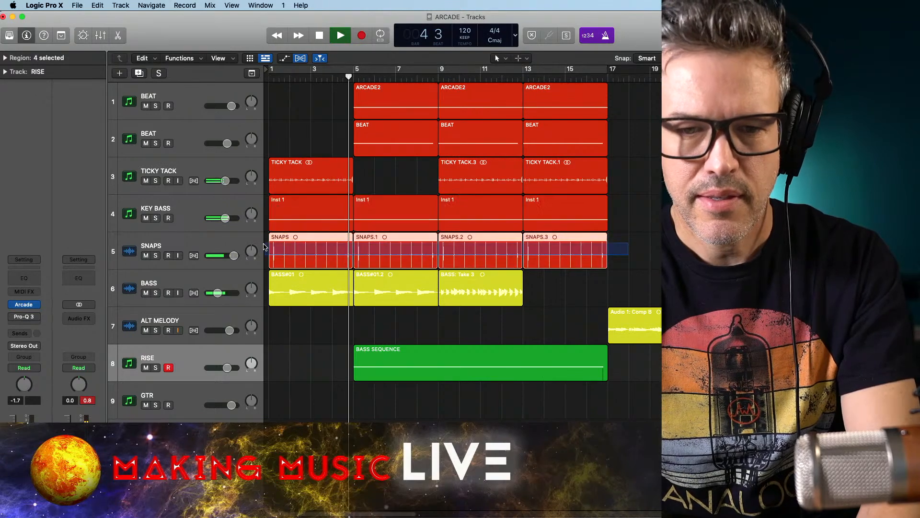
right_click(314, 240)
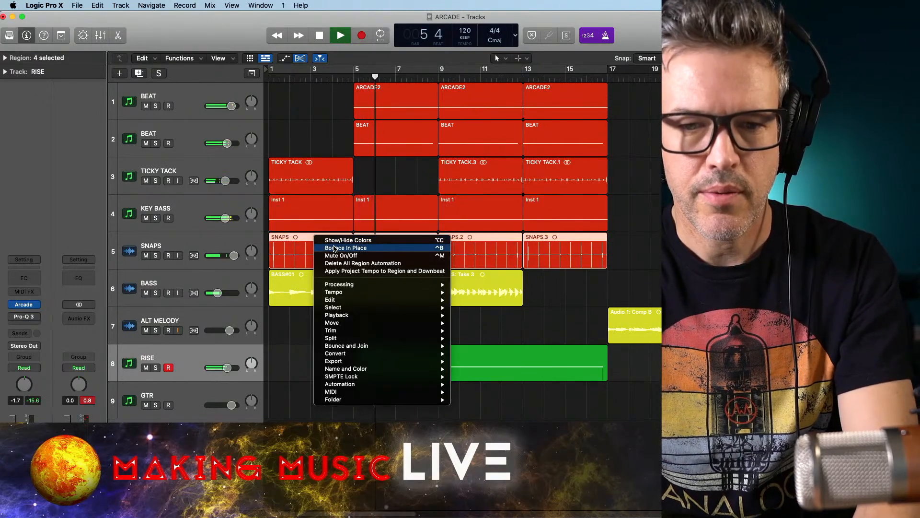
left_click(327, 242)
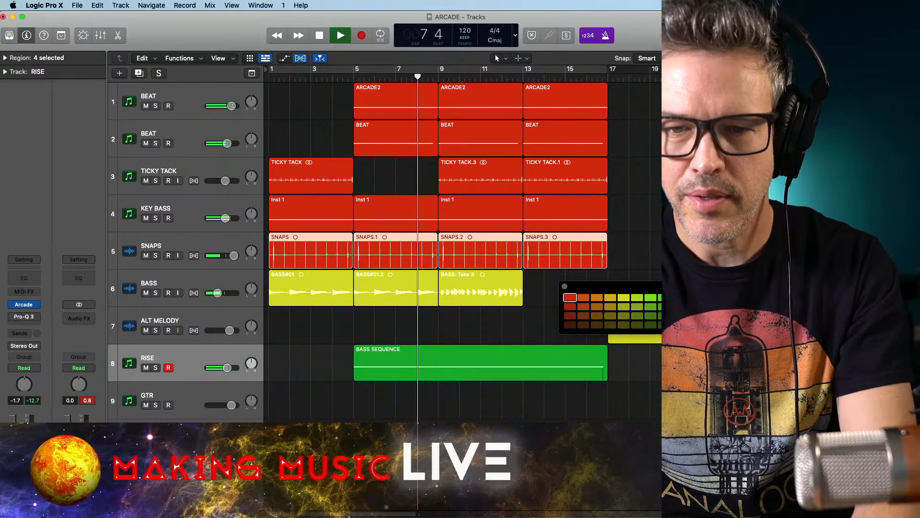
left_click(677, 316)
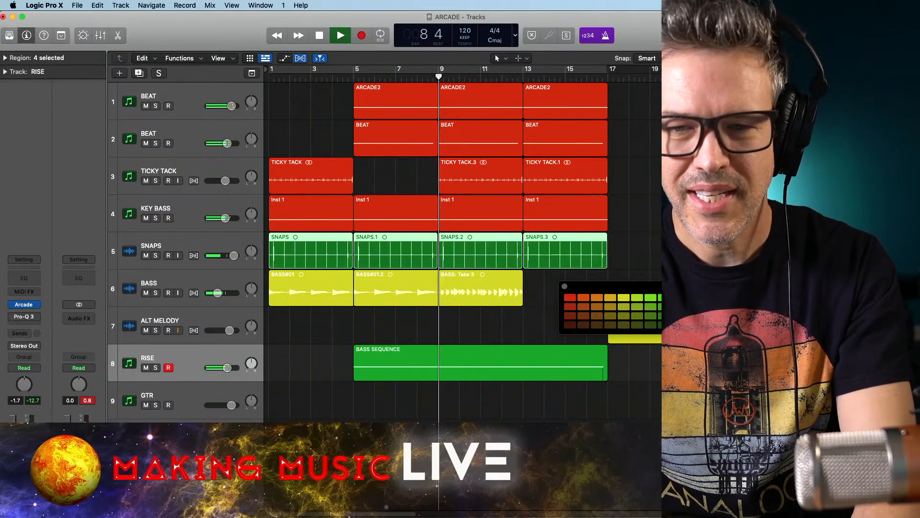
left_click(565, 287)
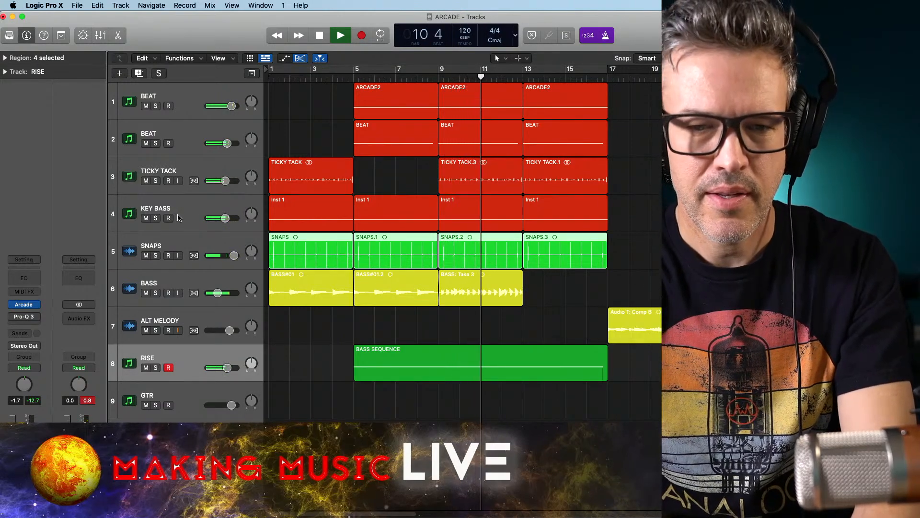
Delete the TICKY TACK copies at bars 9 and 13, then stop playback
left_click(577, 181)
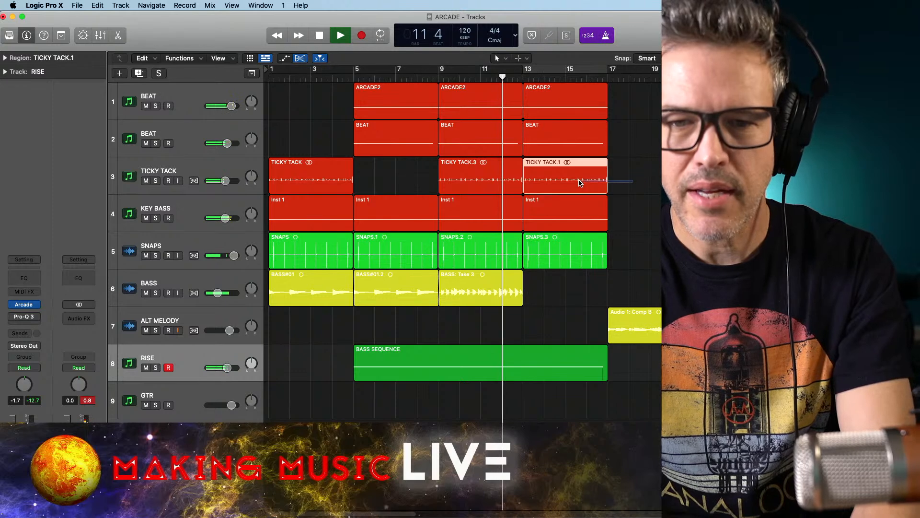
left_click(506, 183)
key("Delete")
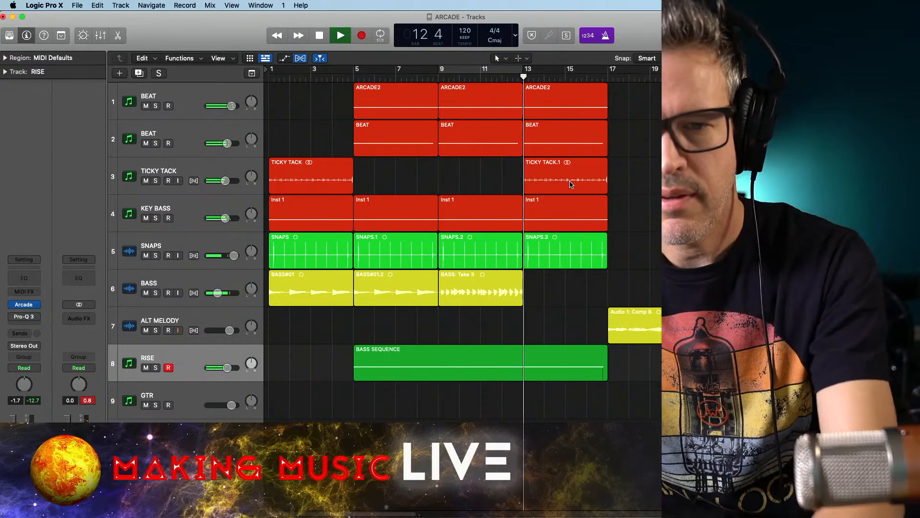
left_click(577, 184)
key("Delete")
key("space")
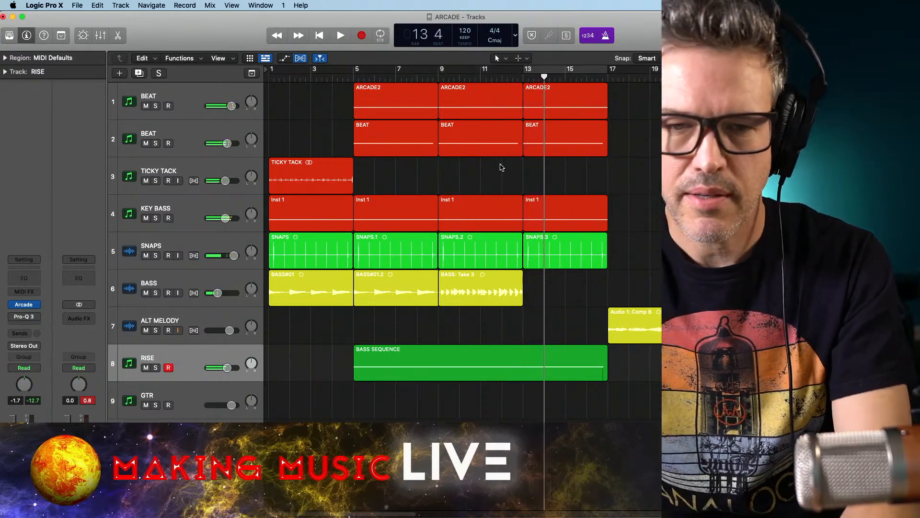
Play the arrangement from bar 1 and delete the first BASS region, at bars 1 to 5
key("Return")
key("space")
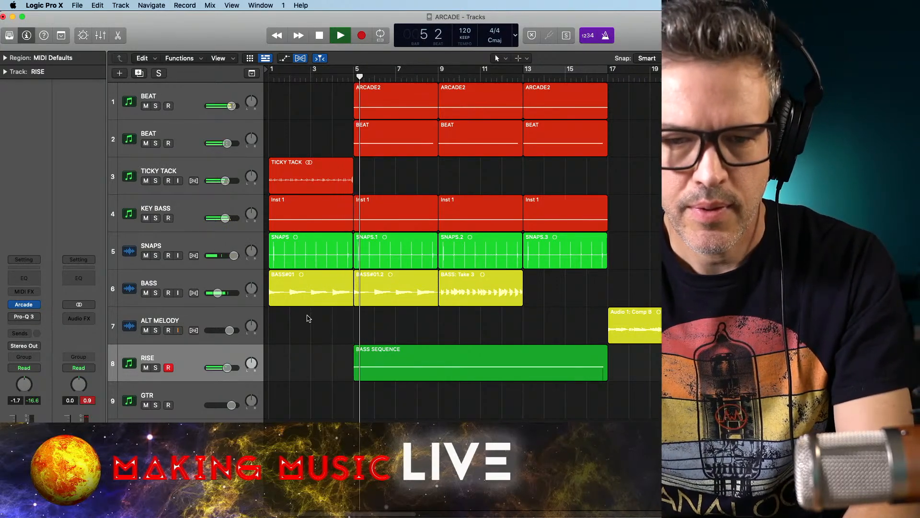
left_click(312, 301)
key("Delete")
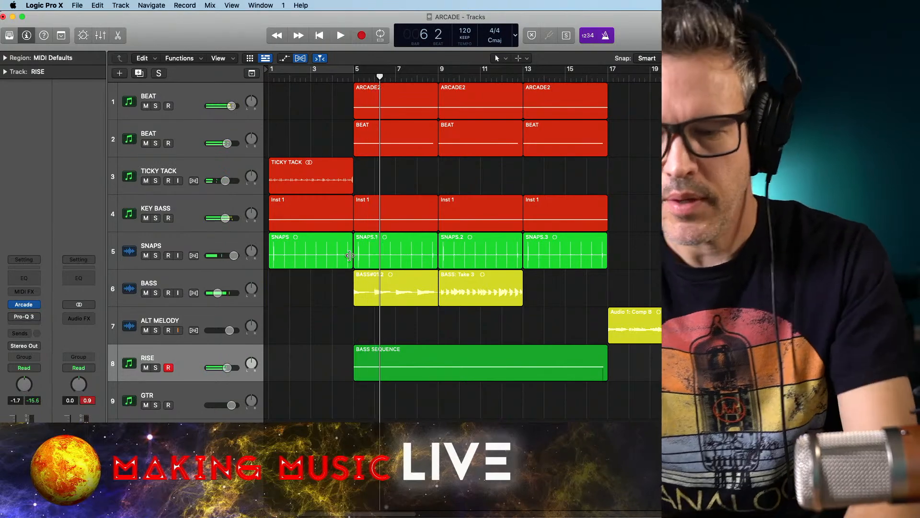
Play the arrangement from bar 1 through bar 12 with the BASS track selected, then stop at bar 13
key("Return")
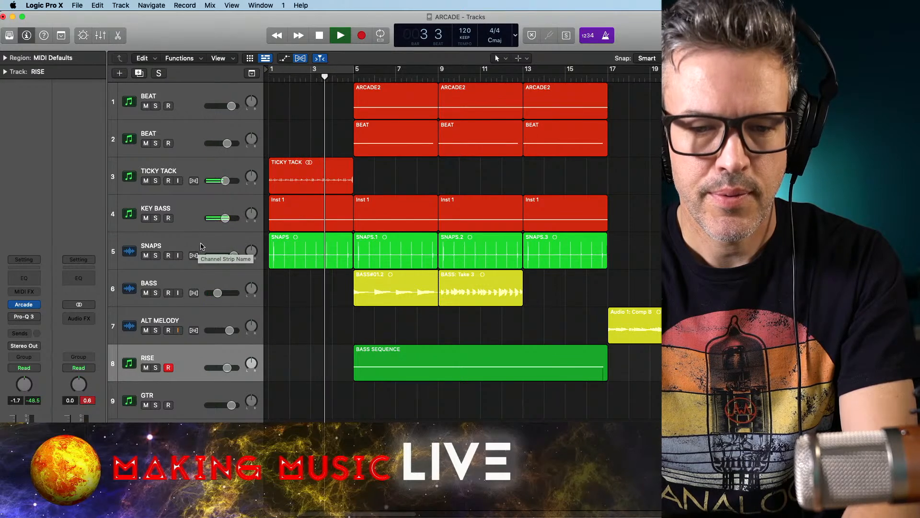
left_click(191, 278)
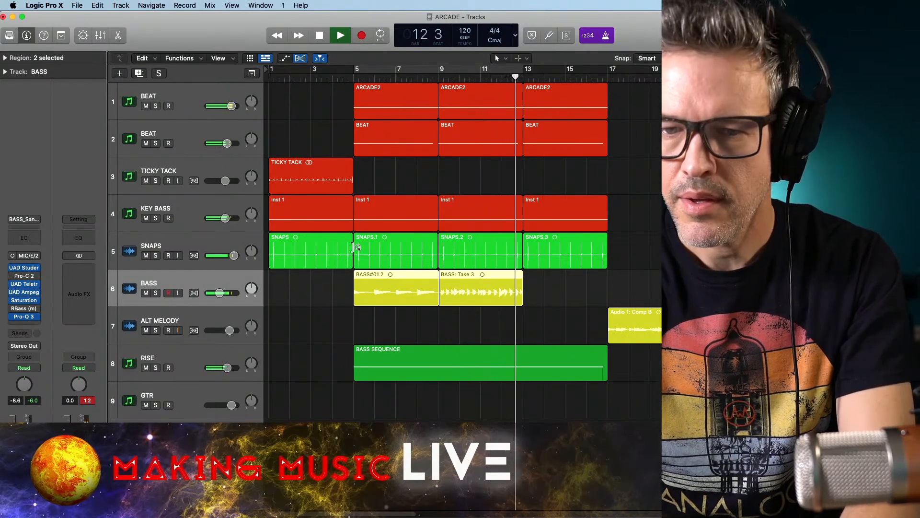
key("space")
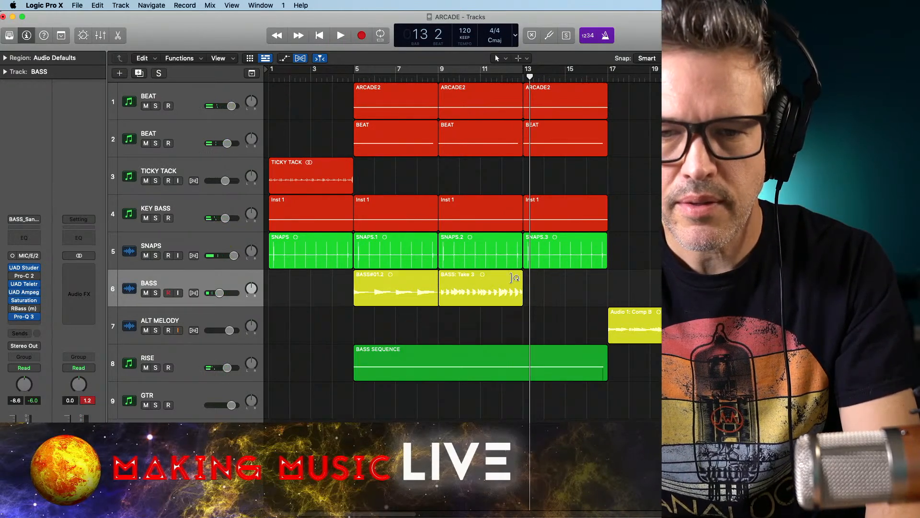
Copy the BASS: Take 3 region from bar 9 to bar 13 and briefly play the copy
left_click(469, 276)
left_click_drag(483, 278, 567, 274)
key("space")
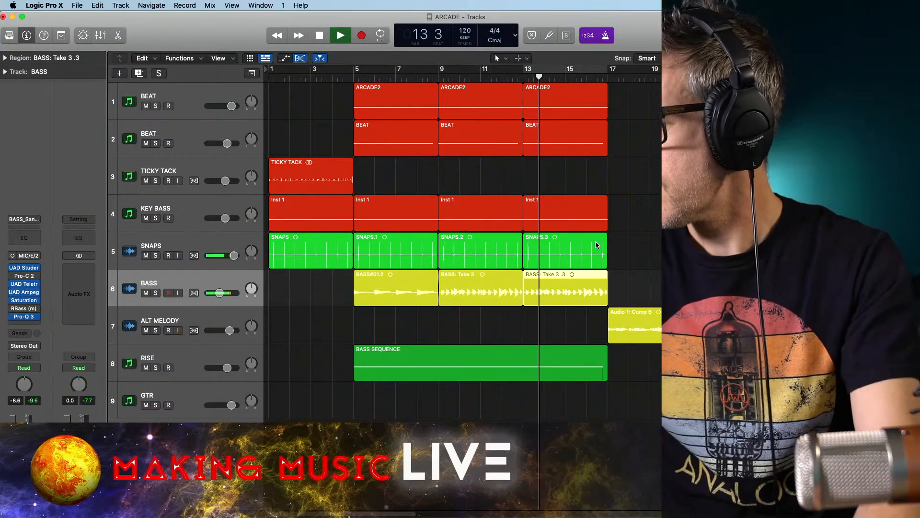
key("space")
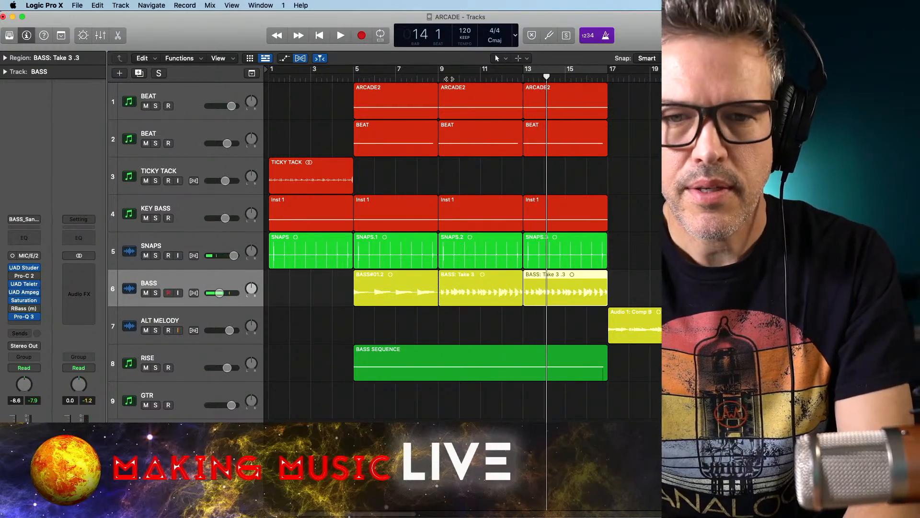
Play from bar 9, check the UAD Ampeg plug-in on BASS, and bypass its Saturation and Pro-Q 3 plug-ins
left_click(437, 75)
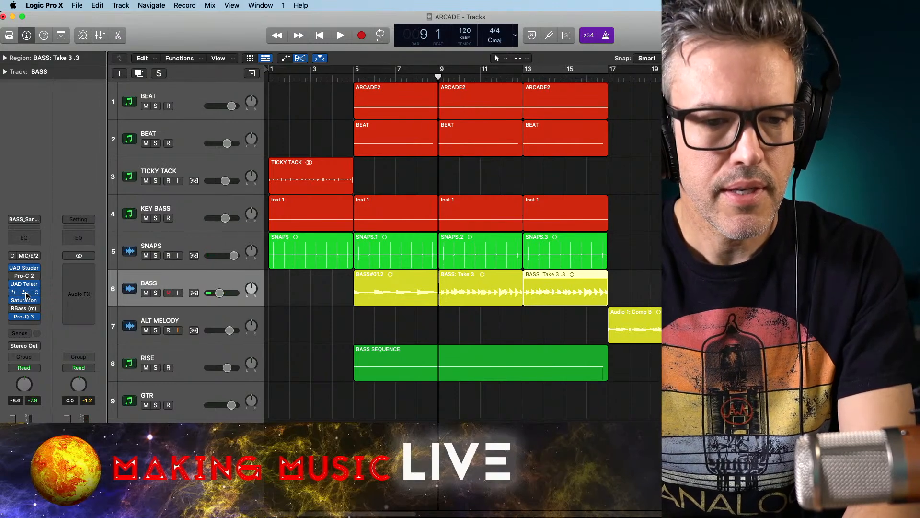
left_click(26, 294)
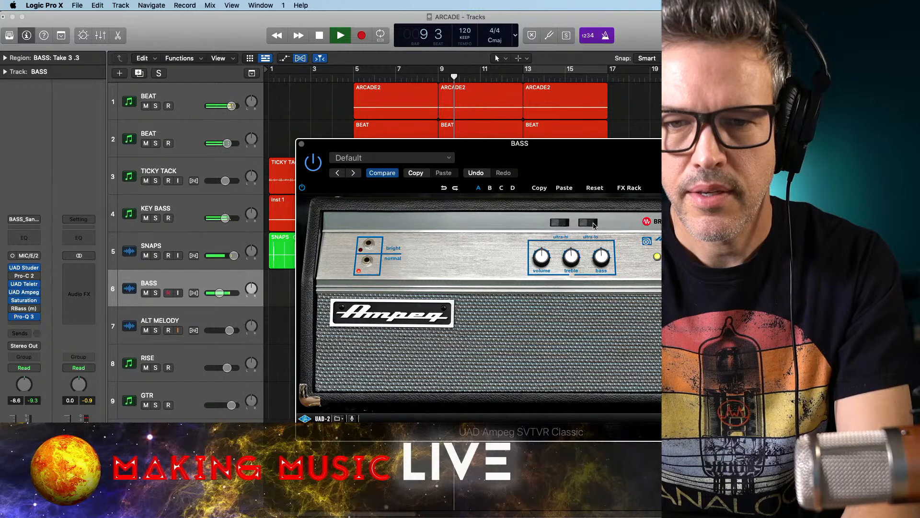
left_click(301, 145)
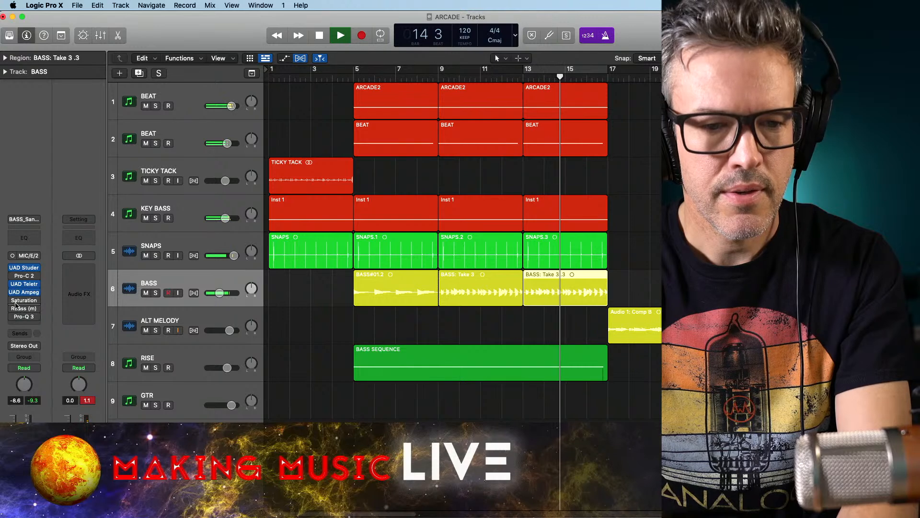
Fine-tune the peak reduction on the BASS track's UAD Teletronix LA-2A, close the plug-in and stop playback
left_click(25, 285)
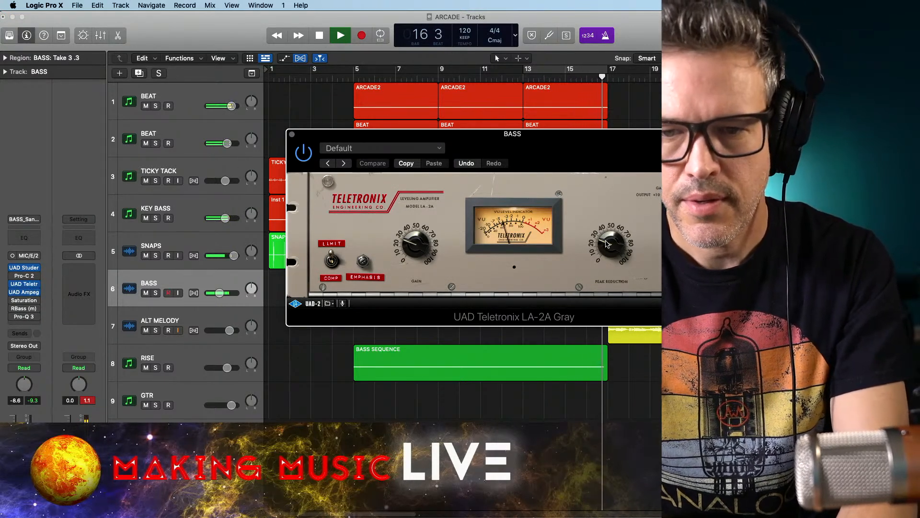
left_click_drag(602, 236, 602, 248)
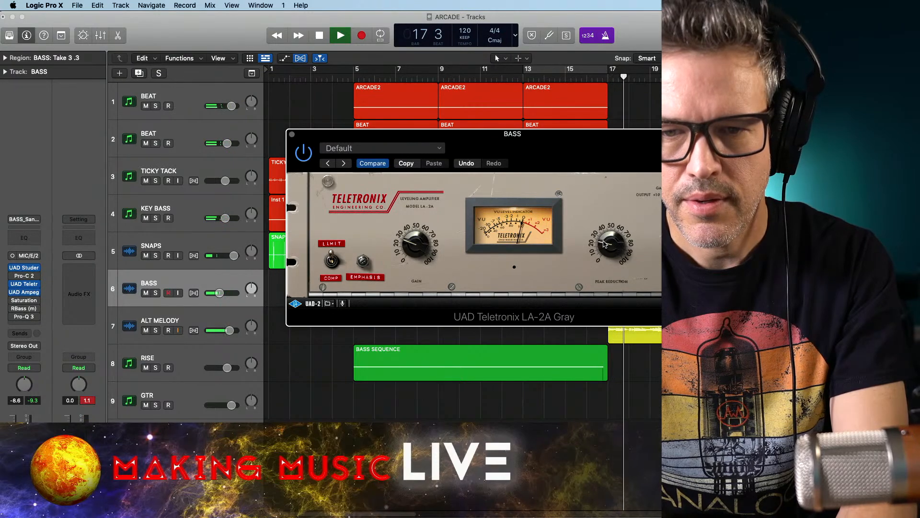
left_click(292, 134)
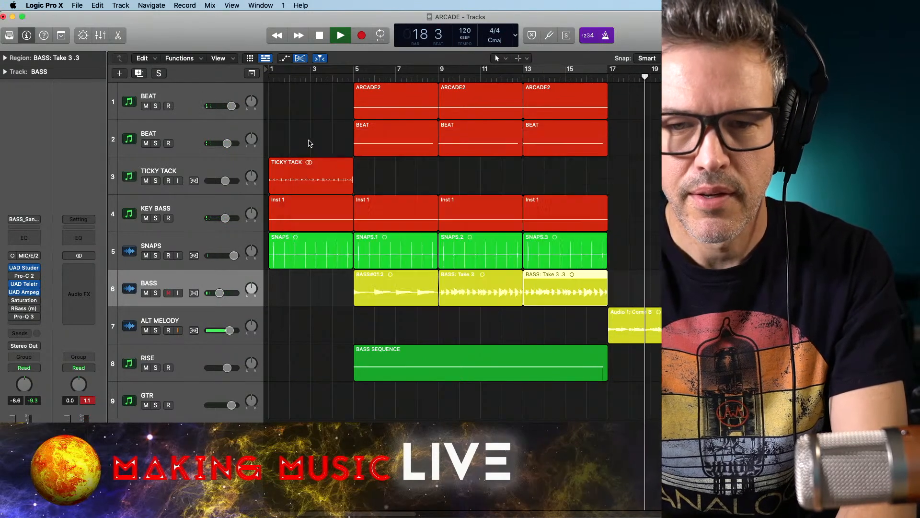
key("space")
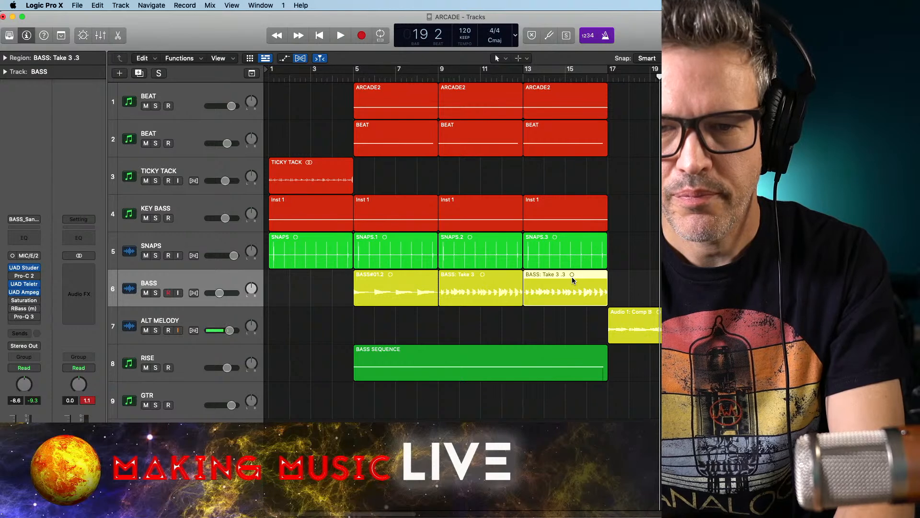
Copy the bar 13 BASS: Take 3 region to bar 17 and play bars 17 to 21 in cycle mode
left_click(649, 276)
left_click_drag(583, 277, 668, 281)
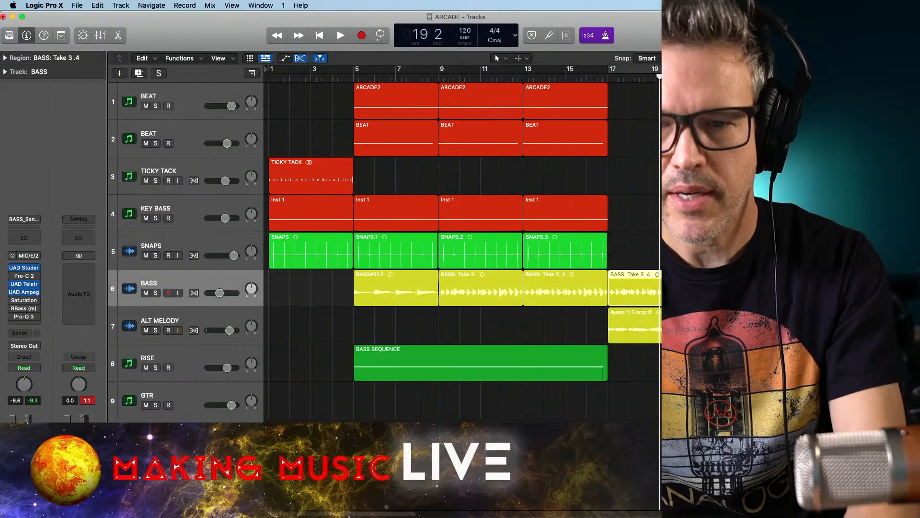
key("space")
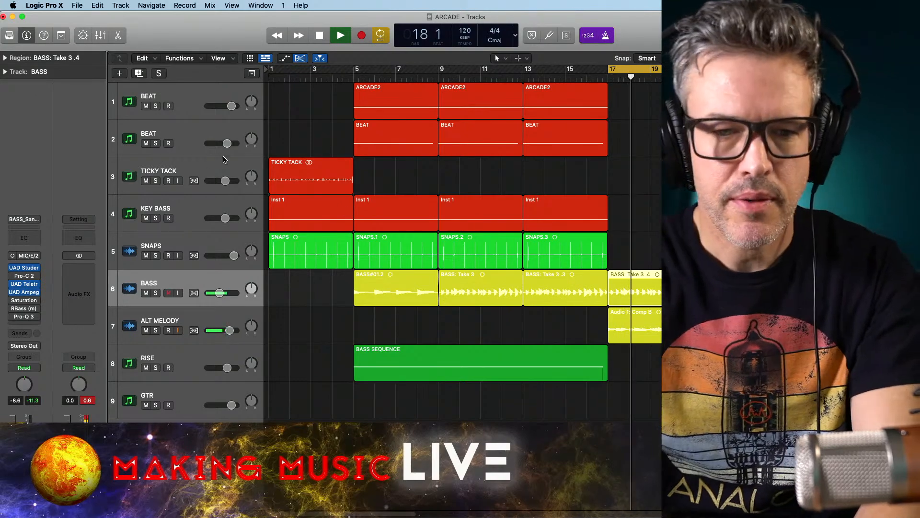
Copy the TICKY TACK region from bar 1 to bar 17, listen to the looped section, and stop
left_click_drag(309, 173, 652, 186)
key("space")
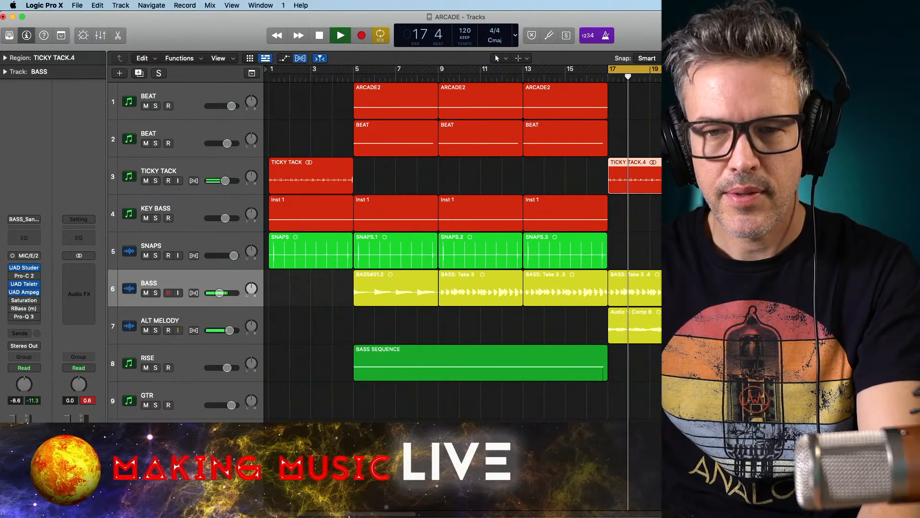
key("super+Left")
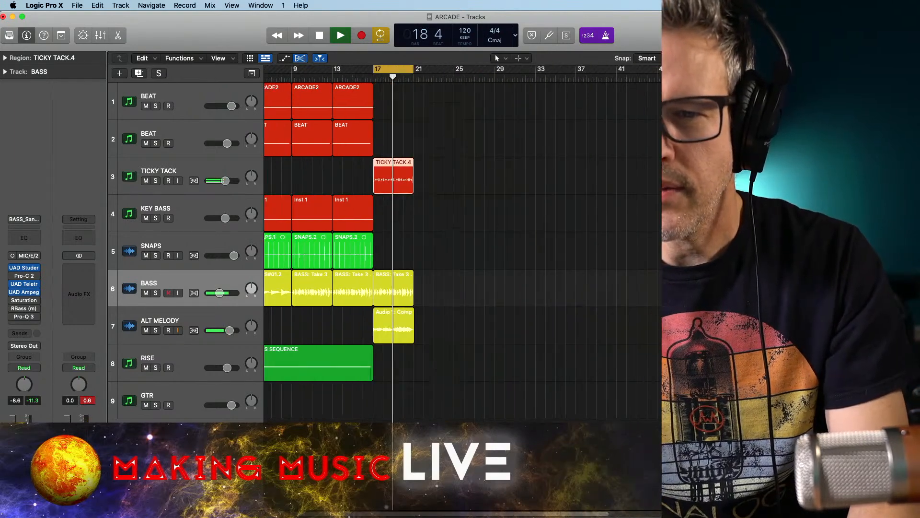
scroll(371, 160, "left", 3)
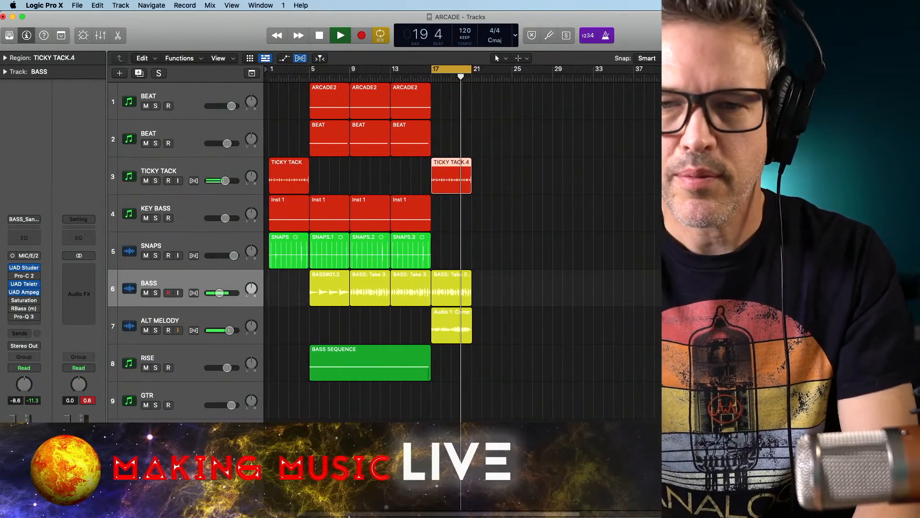
key("super+Up")
key("space")
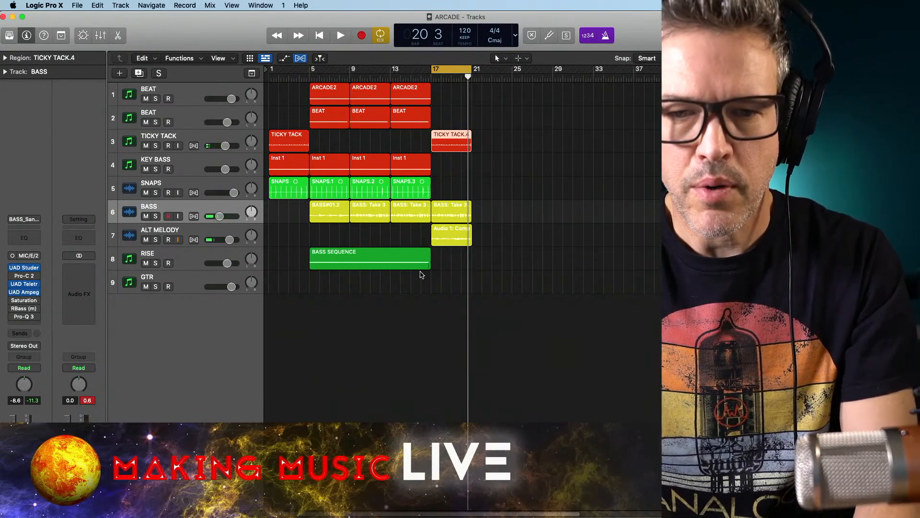
Copy all regions between bars 5 and 17 and paste them at bar 21, starting on the first BEAT track
left_click_drag(424, 315, 343, 120)
mouse_move(469, 79)
left_mouse_down()
mouse_move(486, 80)
mouse_move(472, 82)
left_mouse_up()
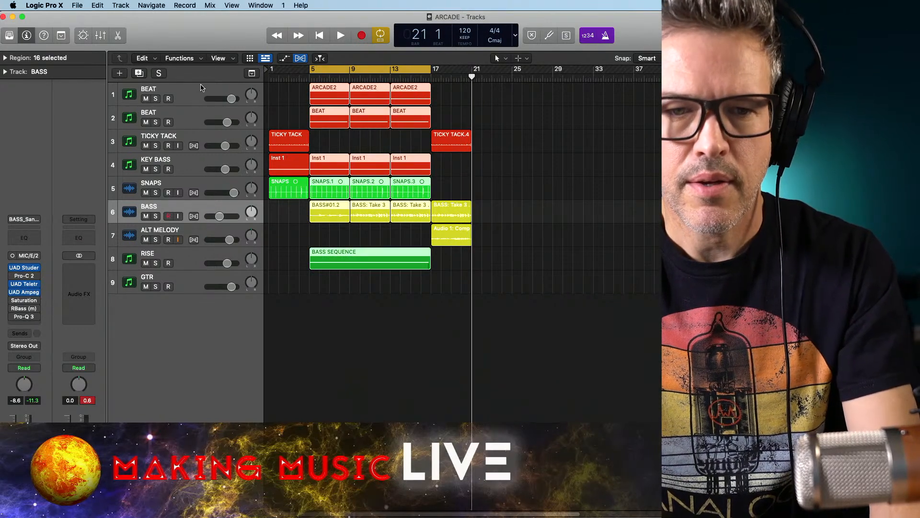
left_click(202, 91)
key("super+v")
Listen to the transitions from bar 16 into the middle section and the pasted section, and turn off cycle mode
key("space")
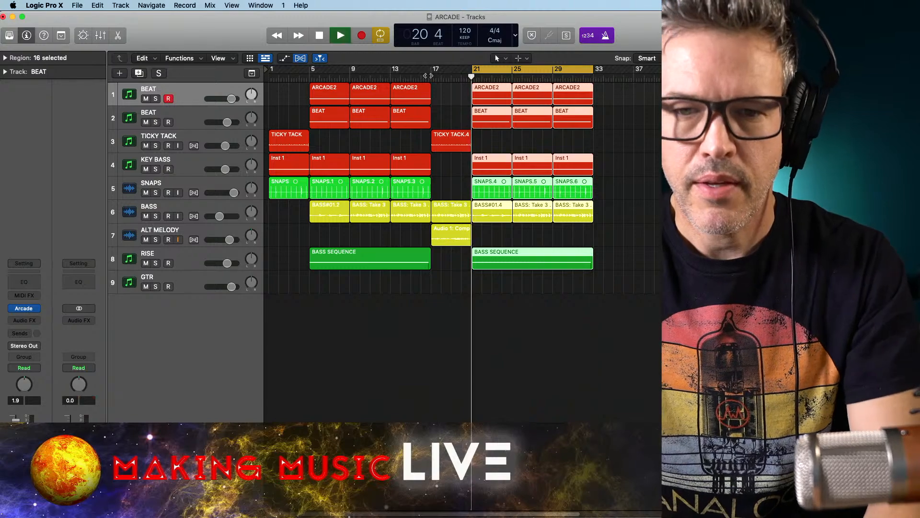
left_click(421, 76)
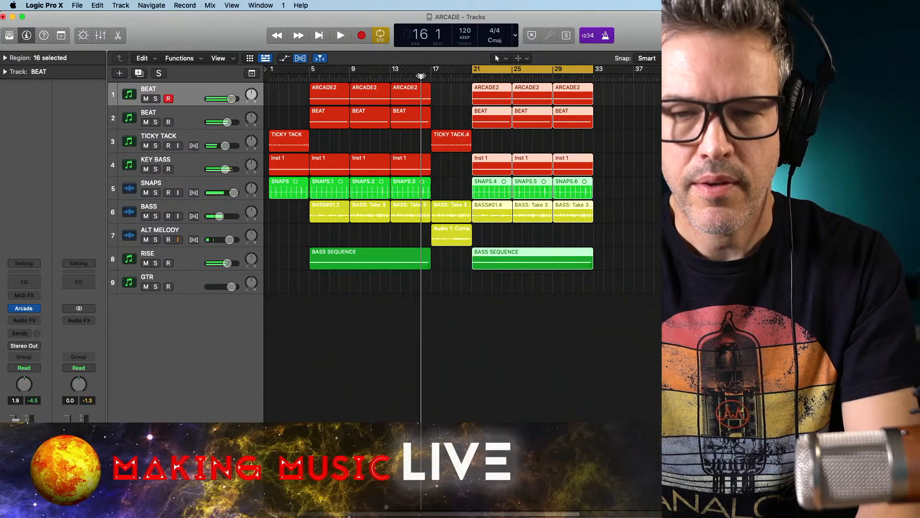
key("space")
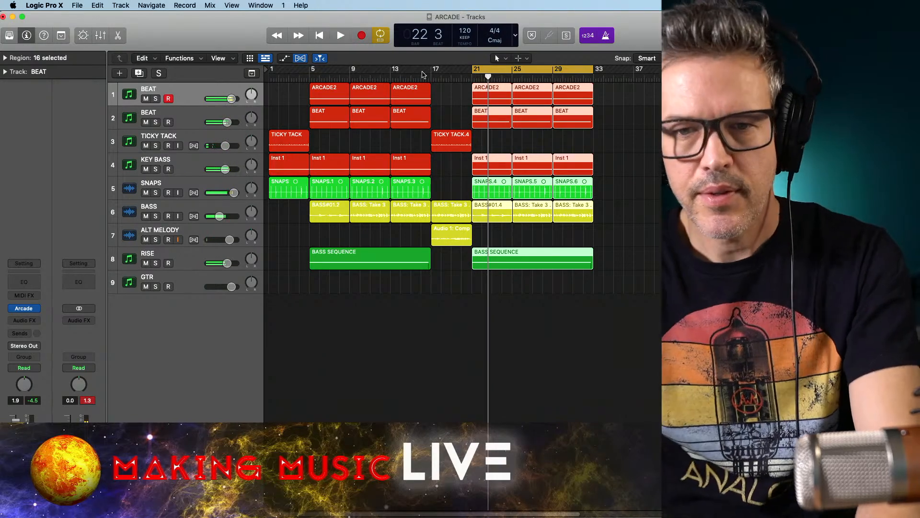
left_click(449, 267)
left_click(423, 77)
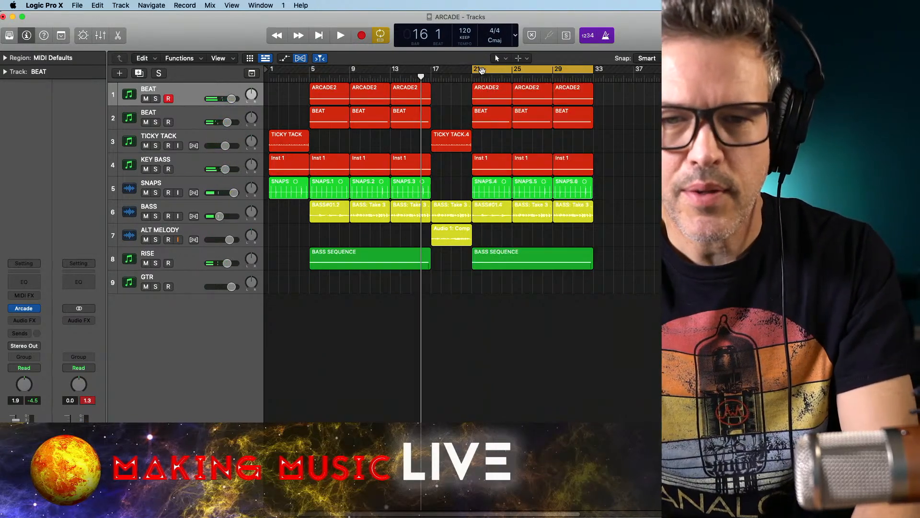
left_click(481, 71)
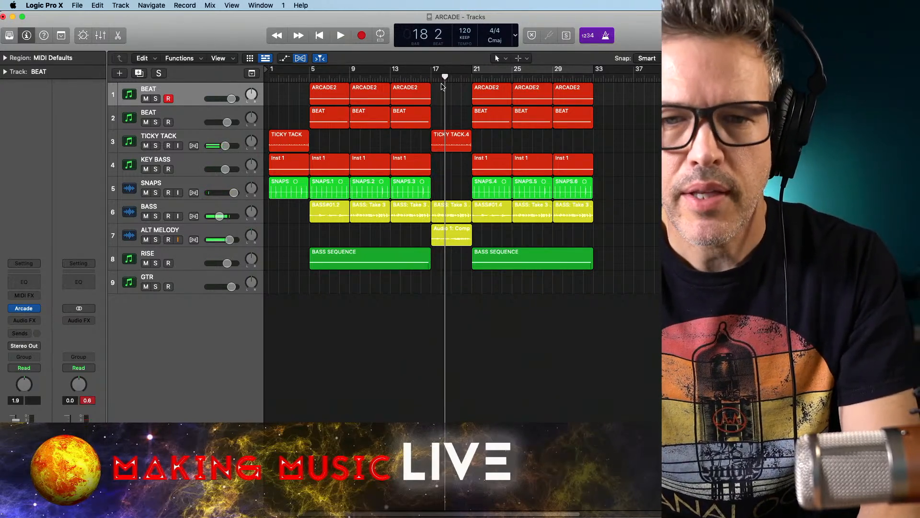
Copy the bar 13 ARCADE2 region on the first BEAT track to bar 17 and play across the transition
left_click(420, 89)
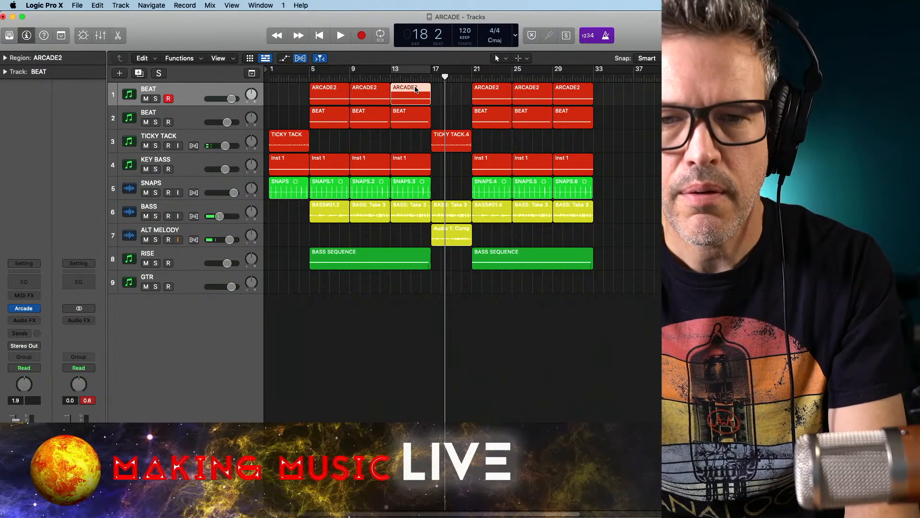
left_click_drag(416, 90, 457, 90)
key("space")
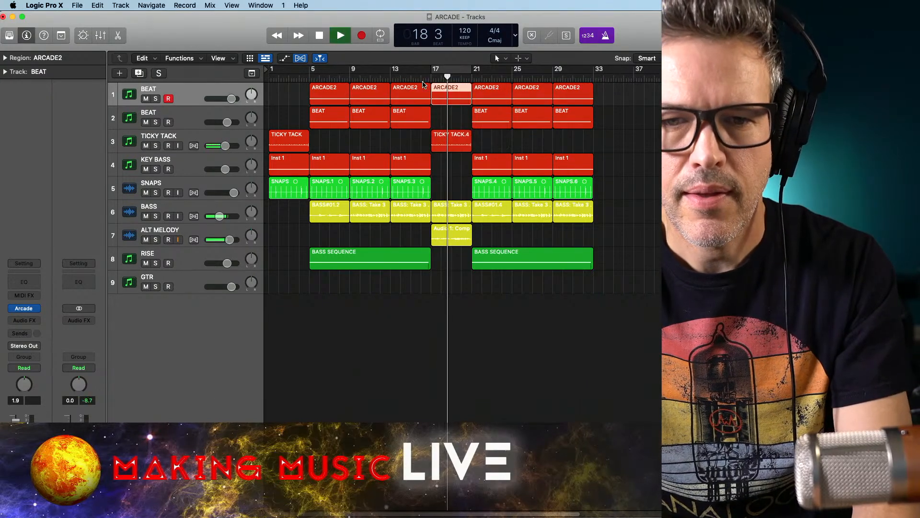
key("space")
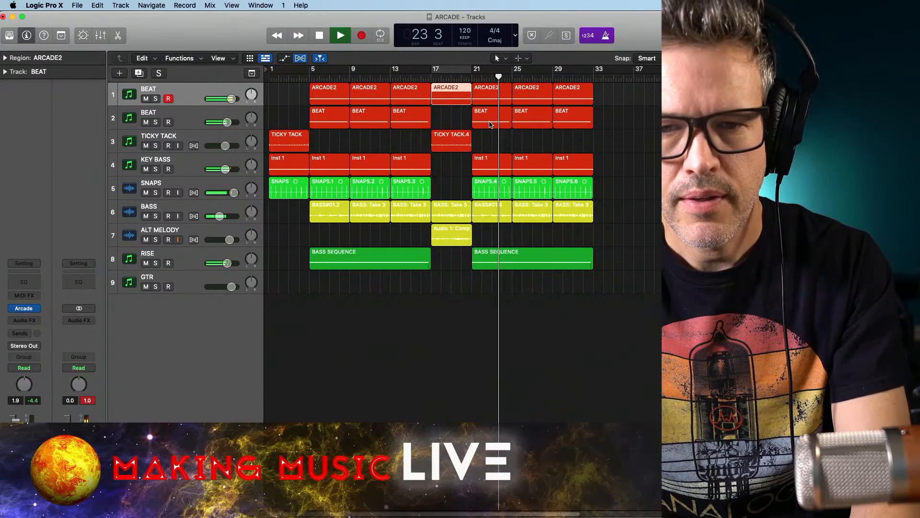
Delete the bar 21 region on the second BEAT track and play the song from the start
left_click(498, 126)
key("Delete")
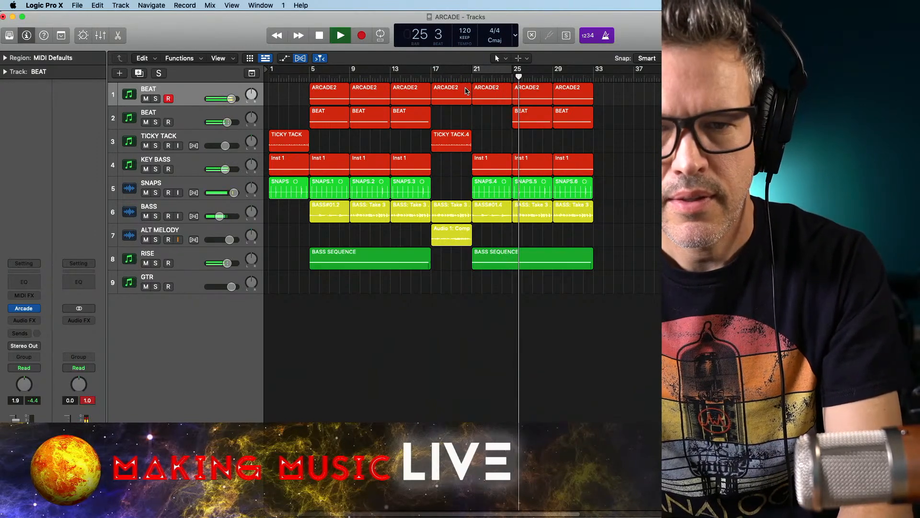
key("Return")
key("space")
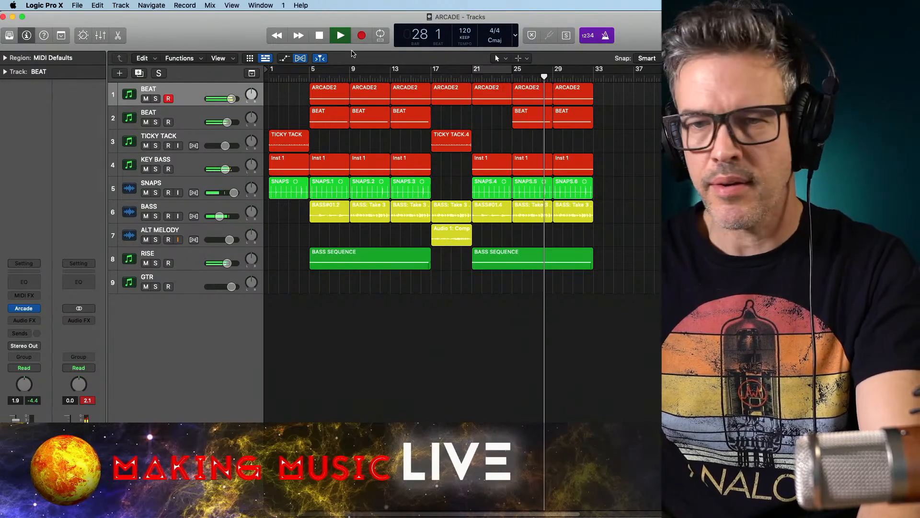
Solo and record-enable the second BEAT track, and cycle bars 25 to 33 around its last two regions
left_click(156, 123)
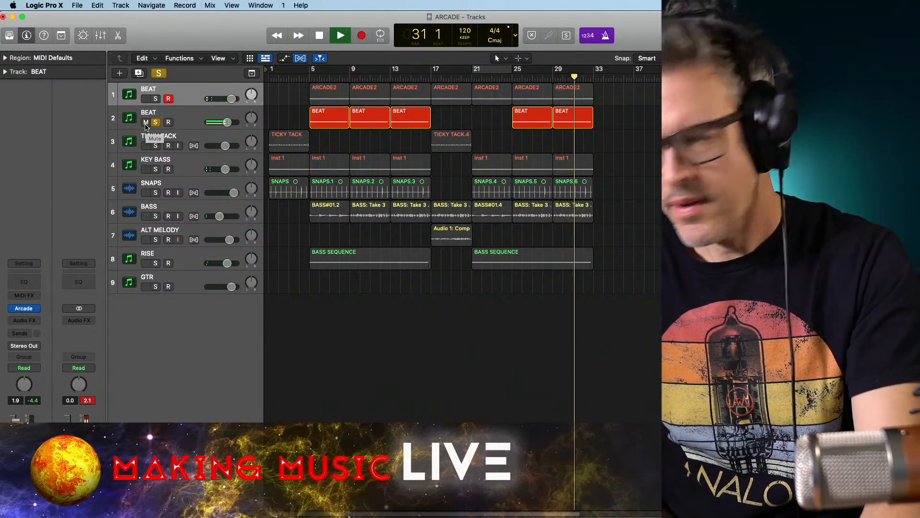
left_click(181, 123)
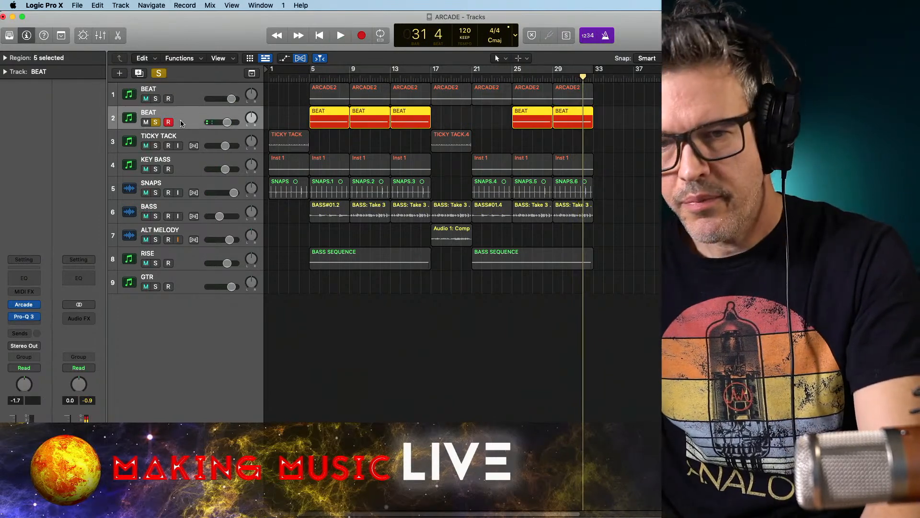
left_click(580, 109)
key("space")
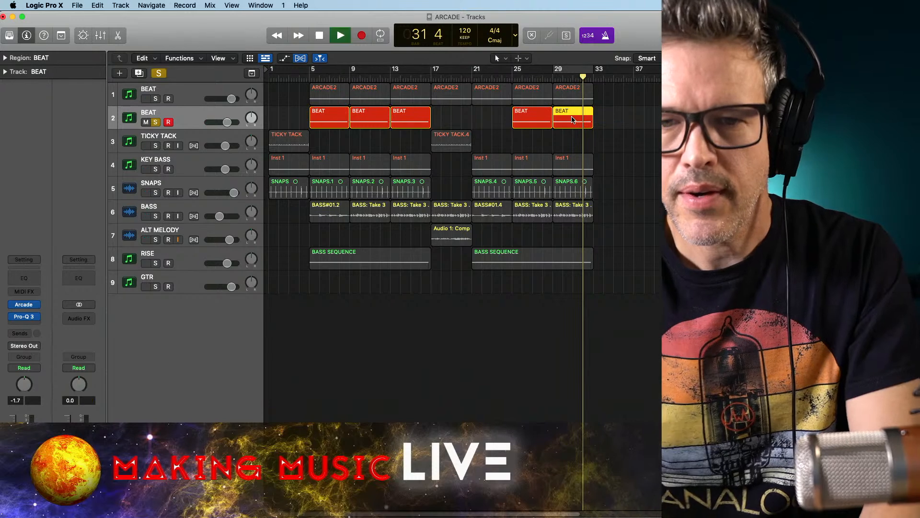
left_click(571, 72)
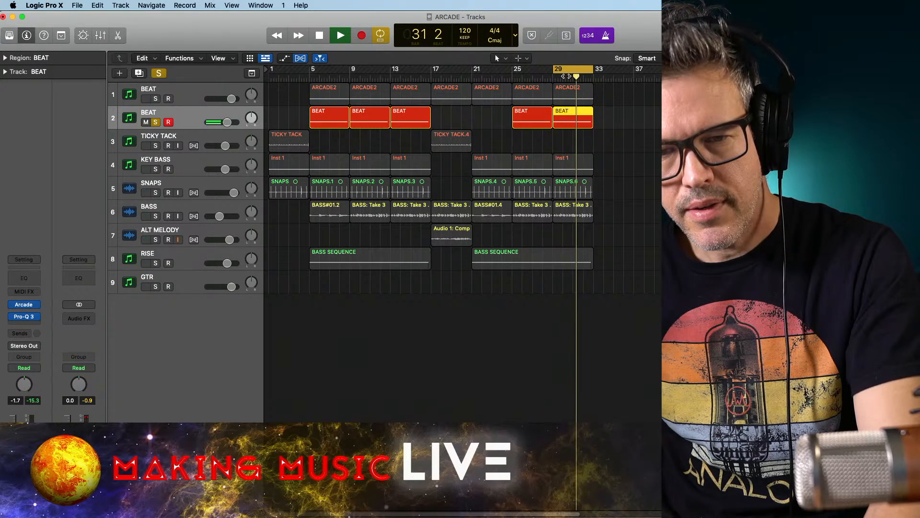
left_click_drag(641, 142, 534, 117)
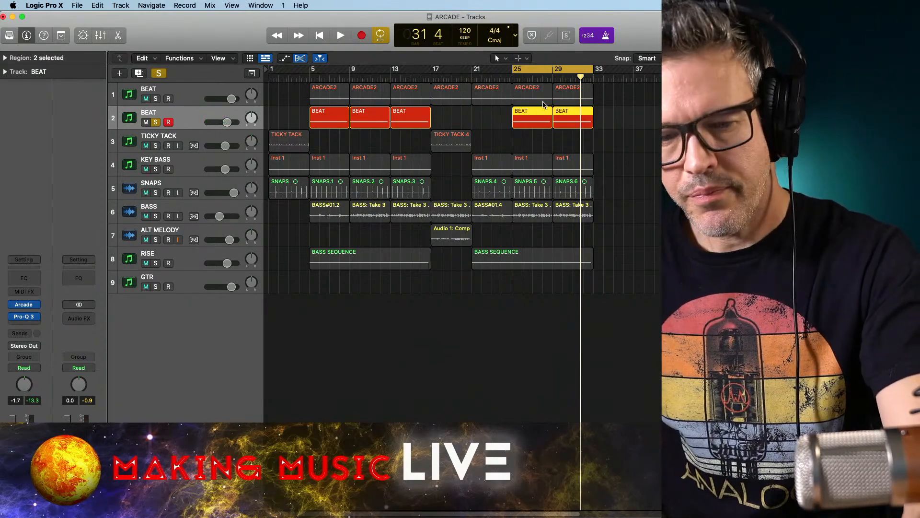
Record a new part on the second BEAT track over bars 25 to 33, then unsolo it and play the full mix
key("r")
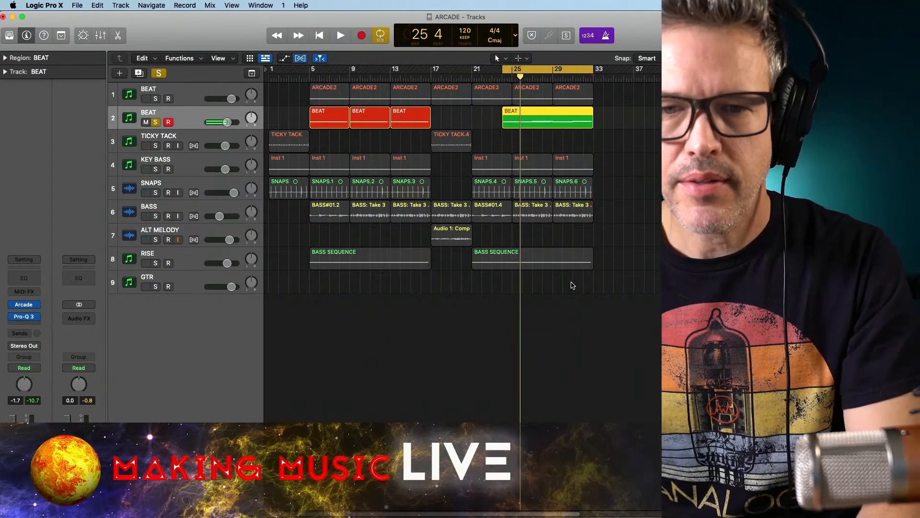
left_click(155, 123)
key("space")
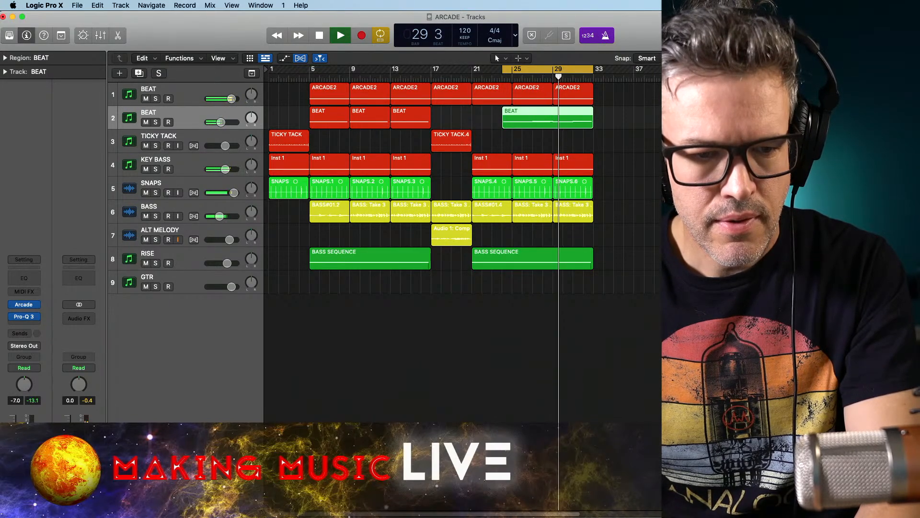
In the second BEAT track's Pro-Q 3, lower the low-cut frequency and add a high cut at about 1443.6 Hz
left_click(24, 316)
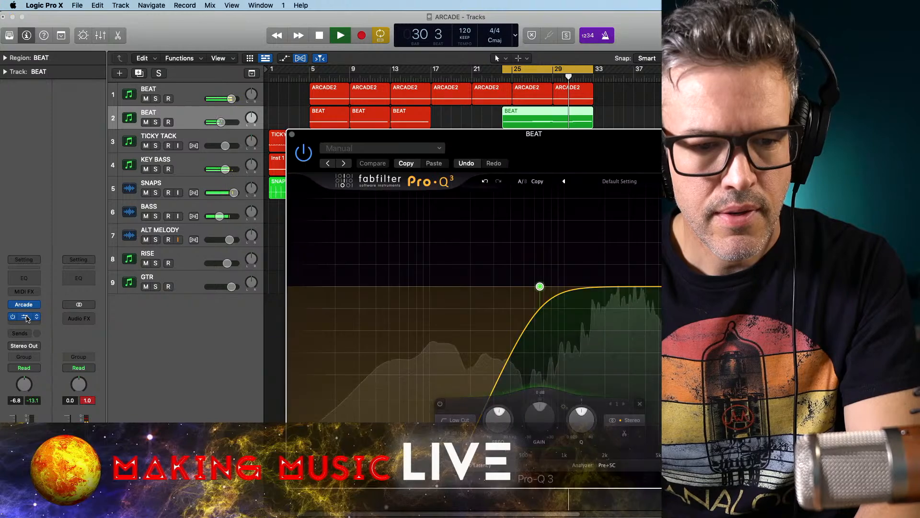
left_click_drag(540, 287, 385, 287)
left_click_drag(748, 286, 613, 287)
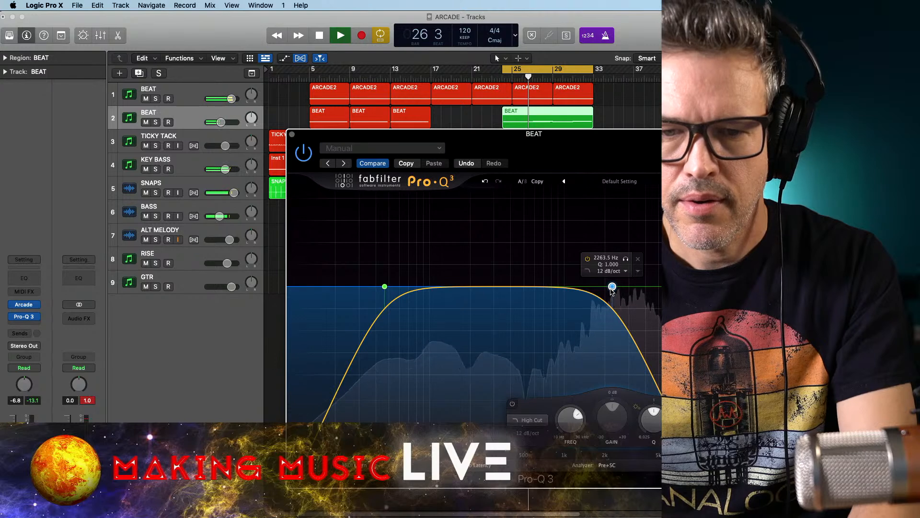
left_click_drag(611, 289, 585, 295)
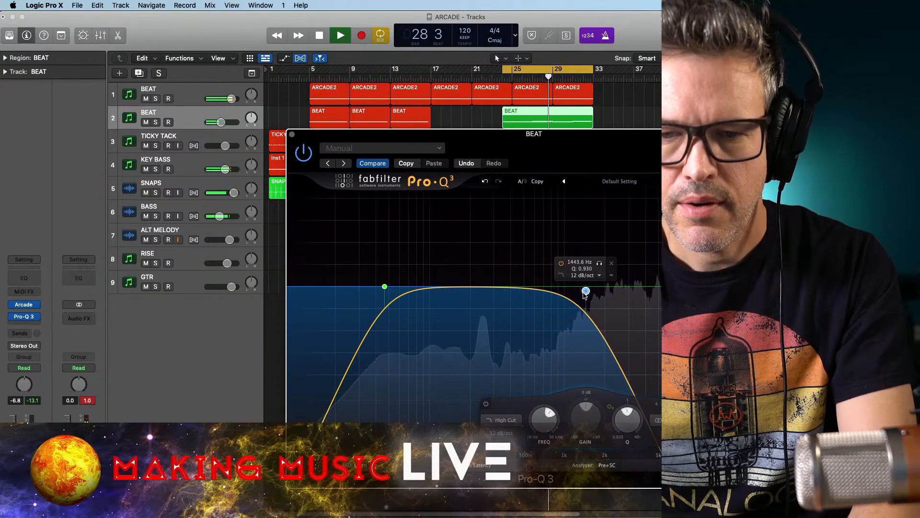
left_click(292, 135)
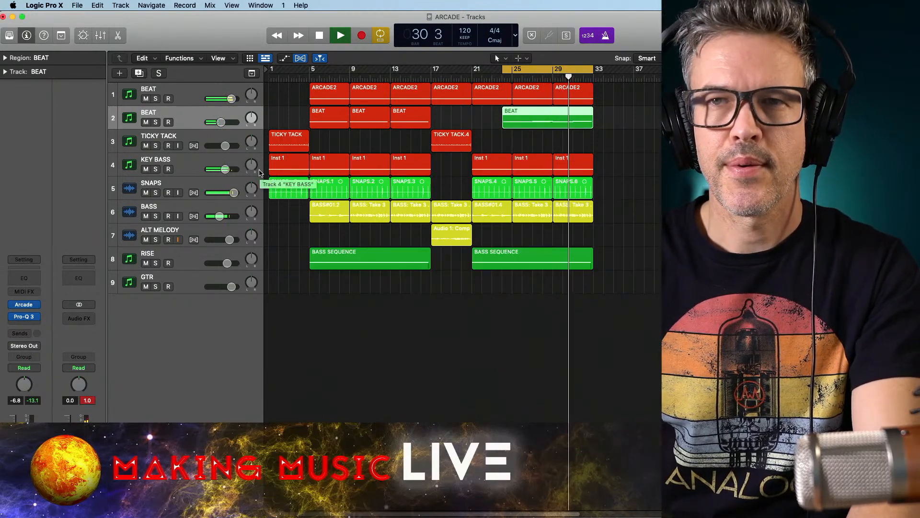
Turn off the metronome click and play the song from bar 20
left_click(609, 36)
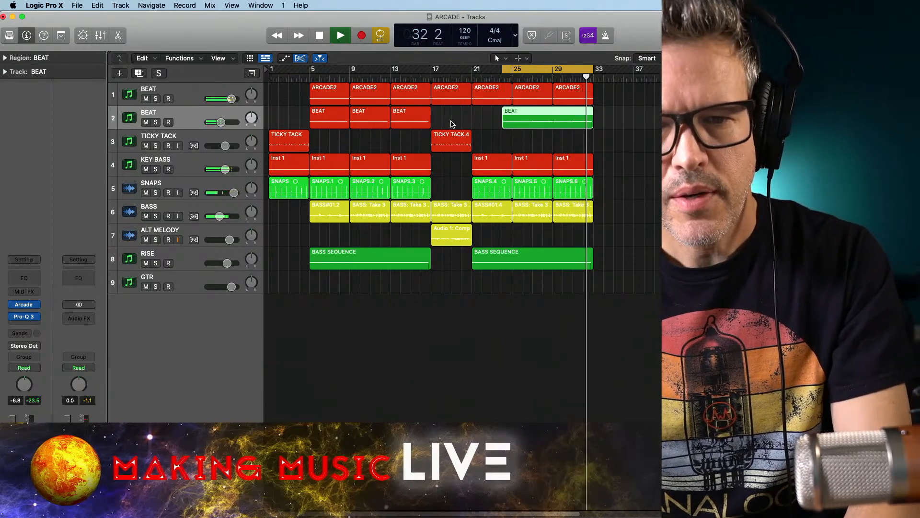
key("space")
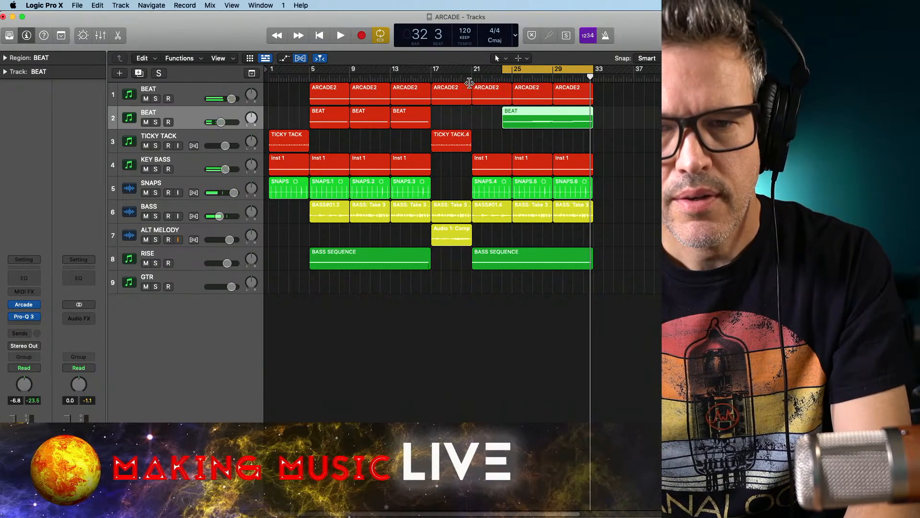
left_click(465, 78)
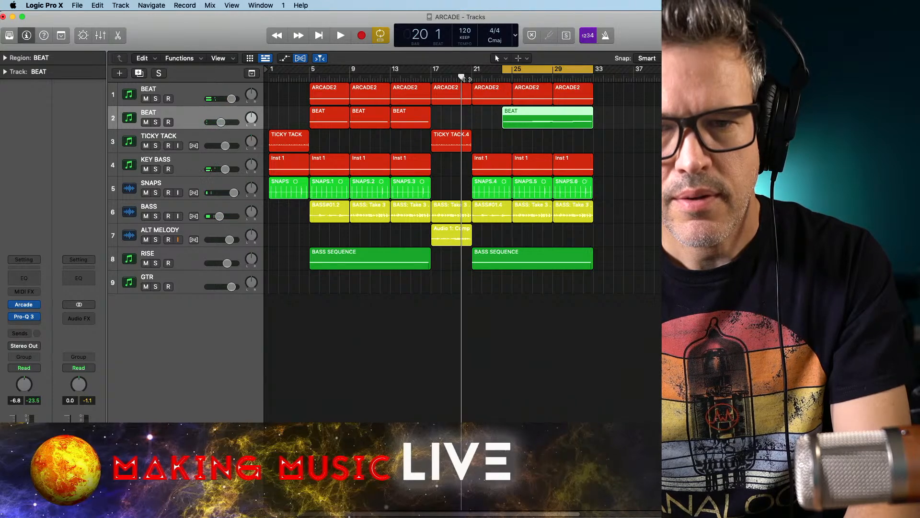
key("space")
key("space")
Extend the cycle range back to bar 1 and listen to the arrangement past bar 21
left_click_drag(503, 71, 261, 76)
key("space")
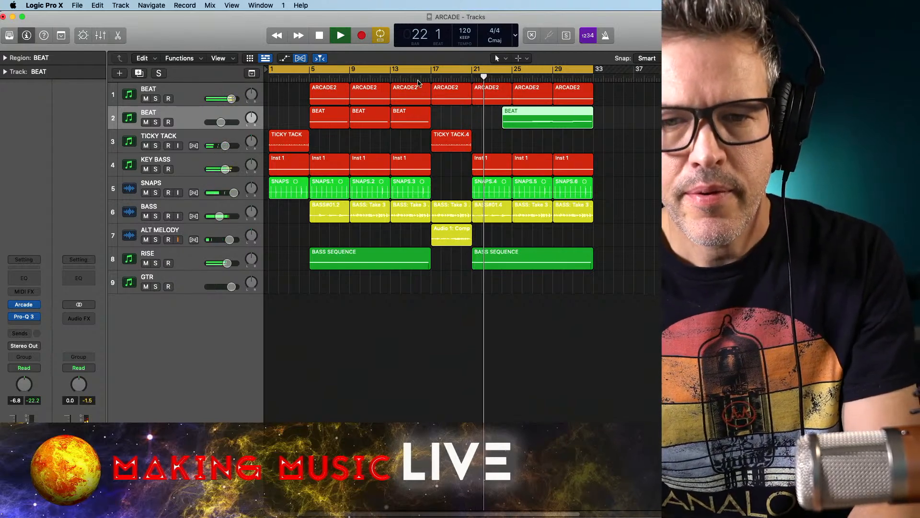
key("space")
Copy the bar 13 SNAPS.3 region to bar 17 and play bars 17 to 21 in cycle mode
left_click(416, 181)
key("u")
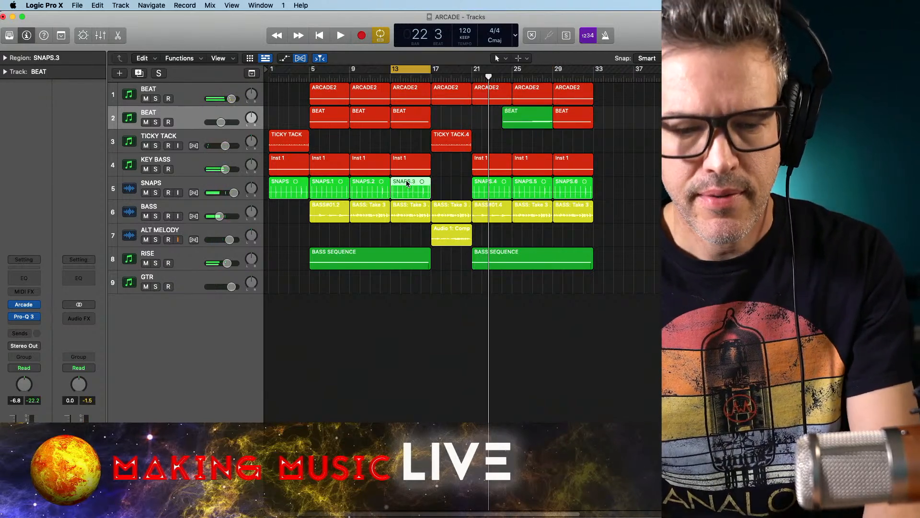
left_click_drag(407, 183, 448, 185)
key("u")
key("space")
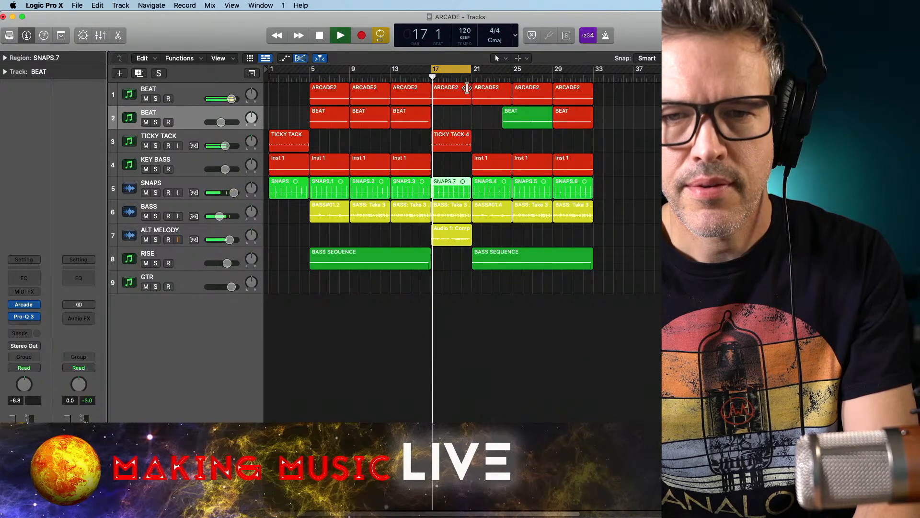
Extend the cycle range to cover bars 1 to 33 and play the song from the start
key("space")
left_click(433, 69)
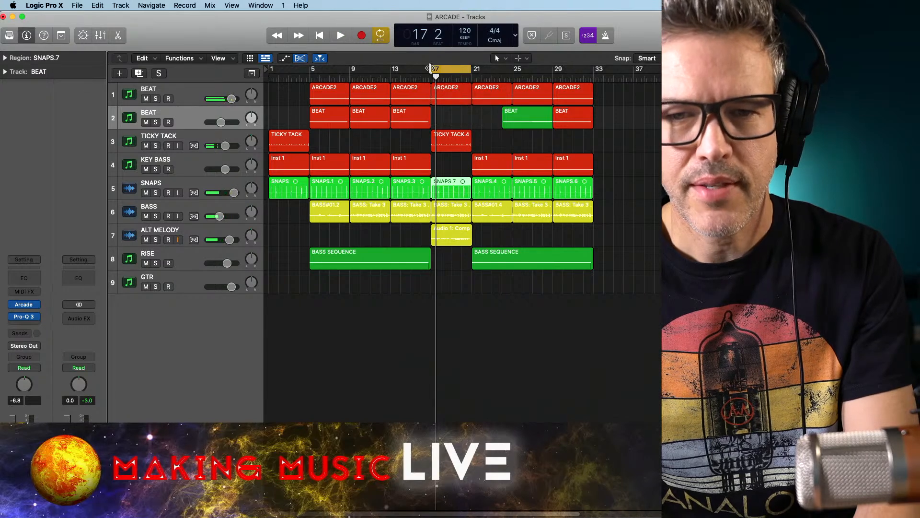
left_click_drag(432, 69, 269, 75)
key("space")
left_click_drag(471, 70, 595, 82)
Look over the arrangement's regions at a closer horizontal zoom while the song plays
scroll(460, 191, "right", 10)
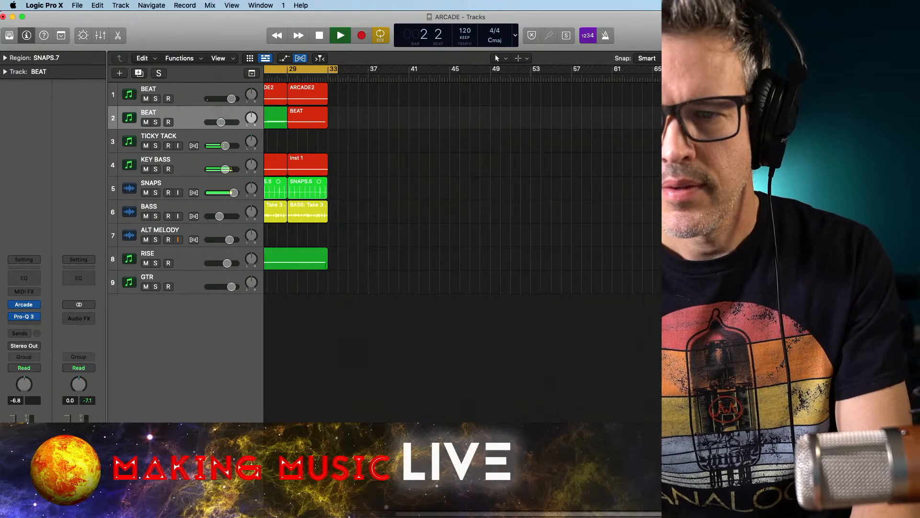
scroll(460, 192, "left", 10)
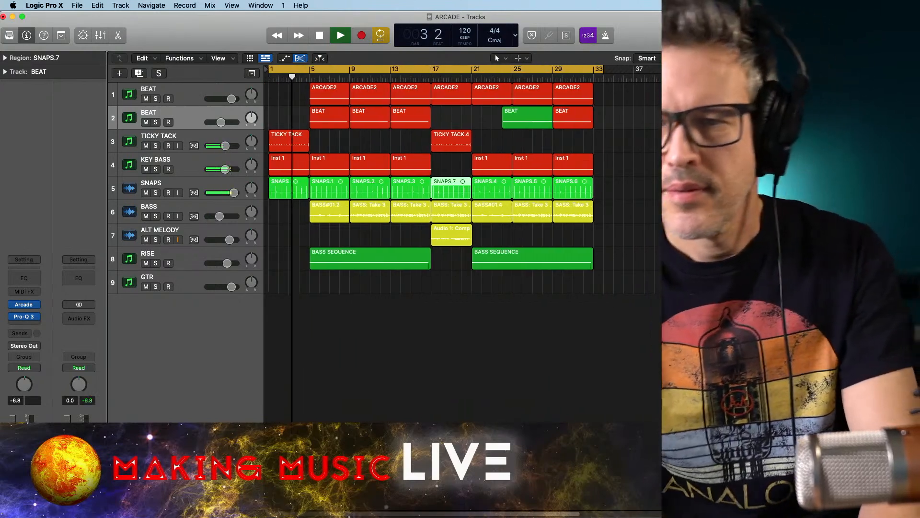
key("super+Right")
key("super+Right")
key("super+Right")
key("super+Right")
key("super+Right")
key("super+Right")
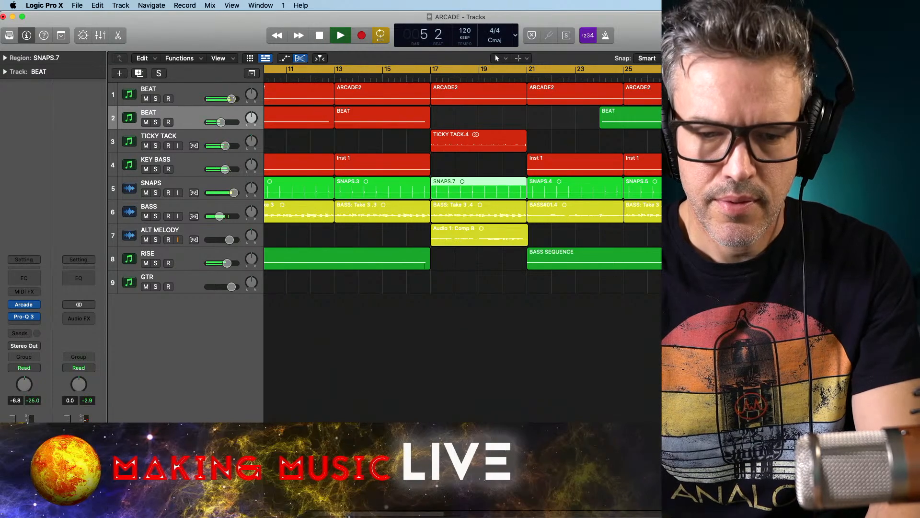
scroll(309, 303, "left", 5)
Switch to ATEM Software Control, check the stream's on-air status, and minimize its window
key("super+Tab")
key("super+Tab")
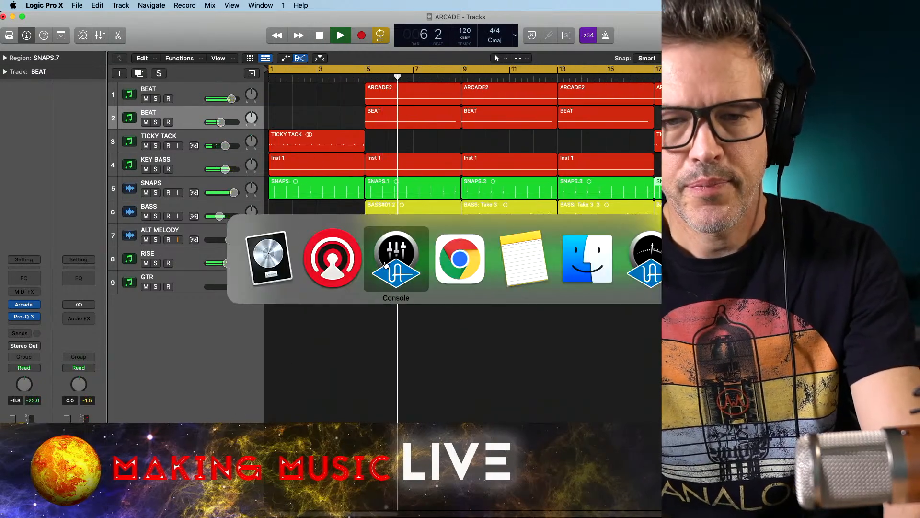
left_click(341, 265)
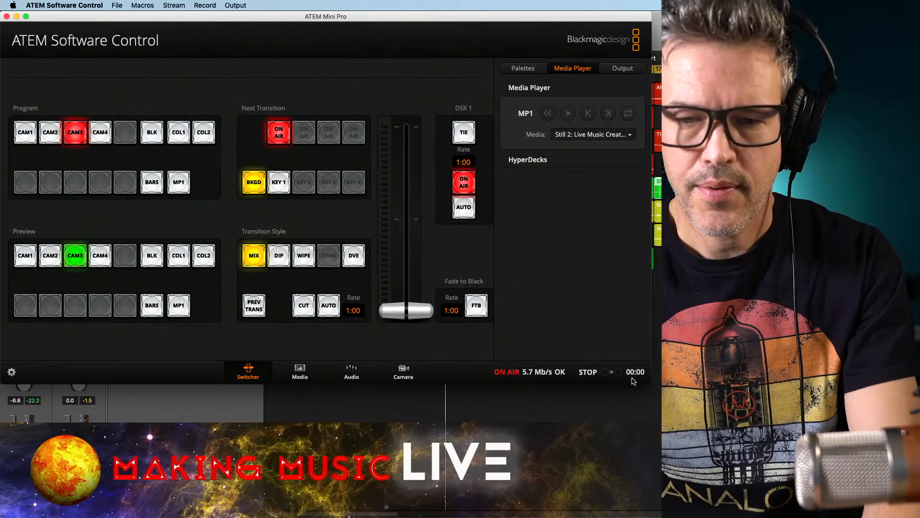
left_click(17, 17)
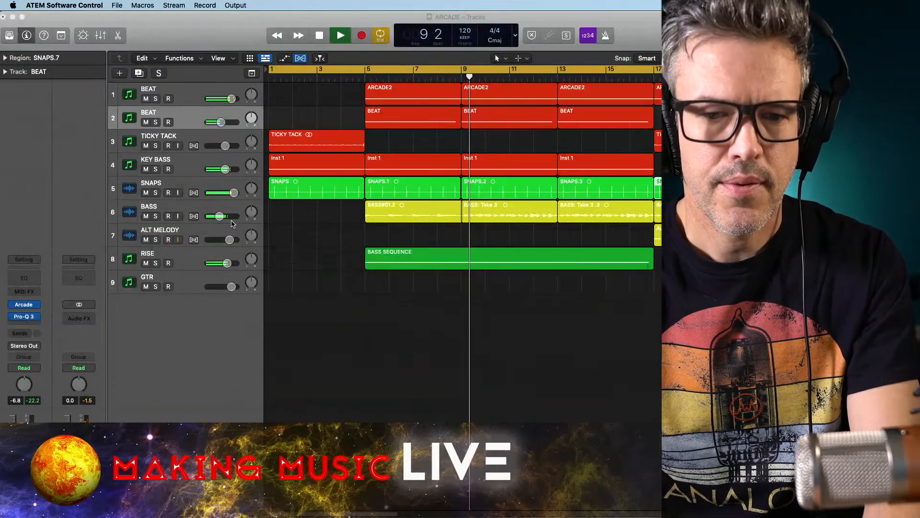